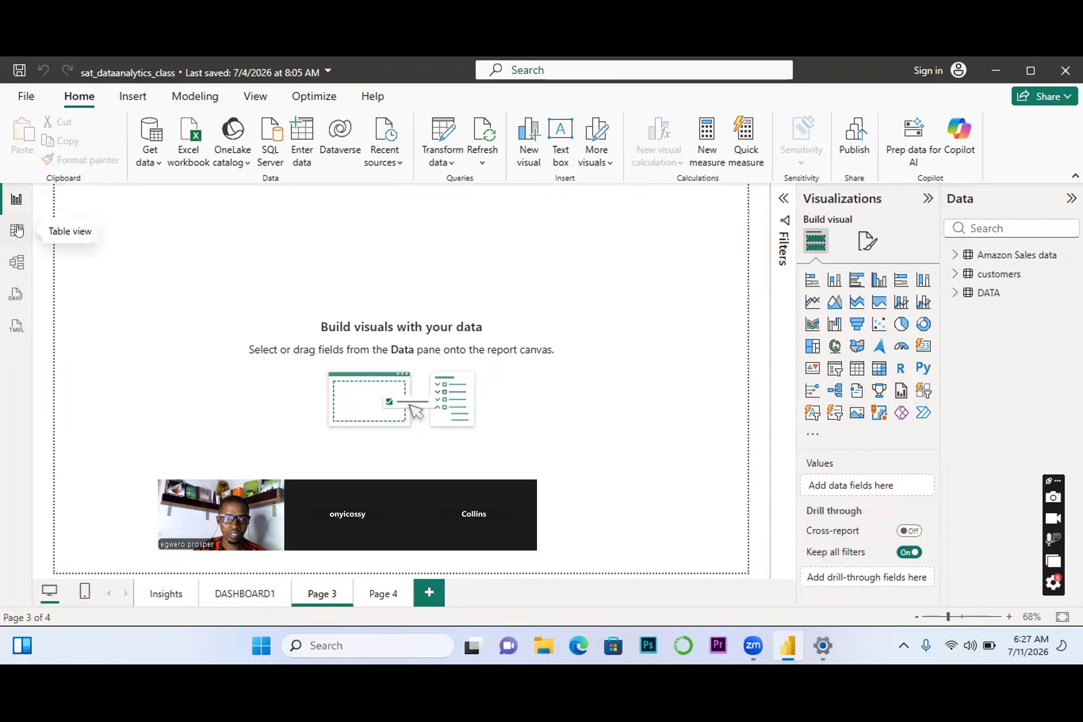
Review the rows of the Amazon Sales data, customers and DATA tables and how they are related in the model.
{"action": "left_click", "coordinate": [17, 230]}
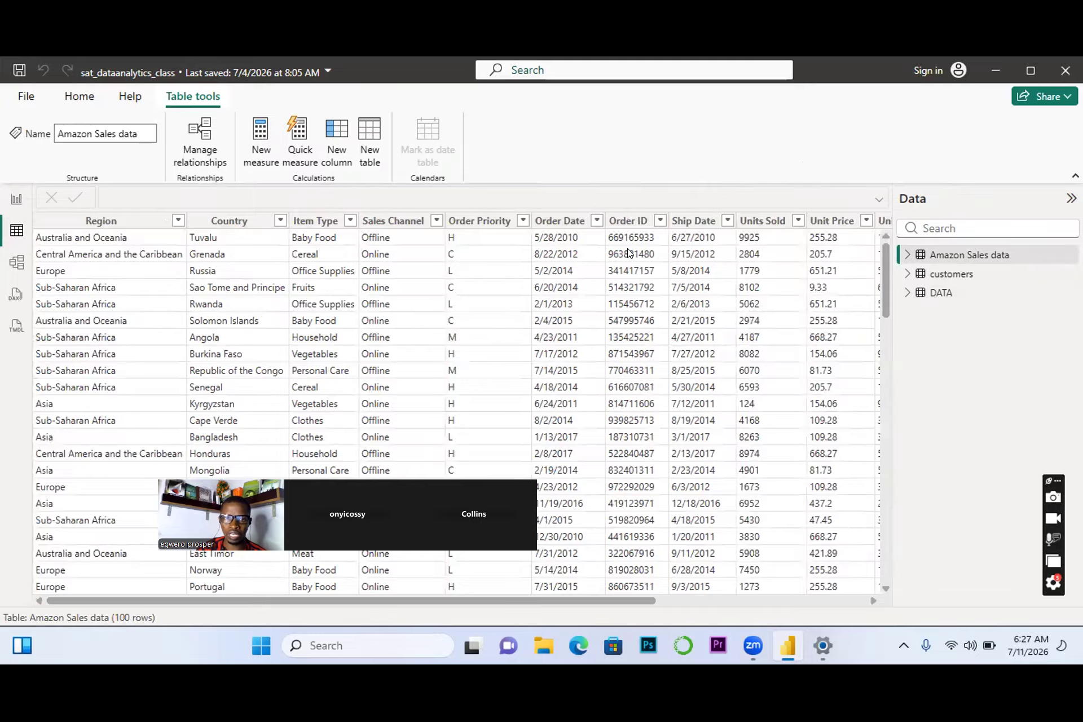
{"action": "left_click", "coordinate": [934, 273]}
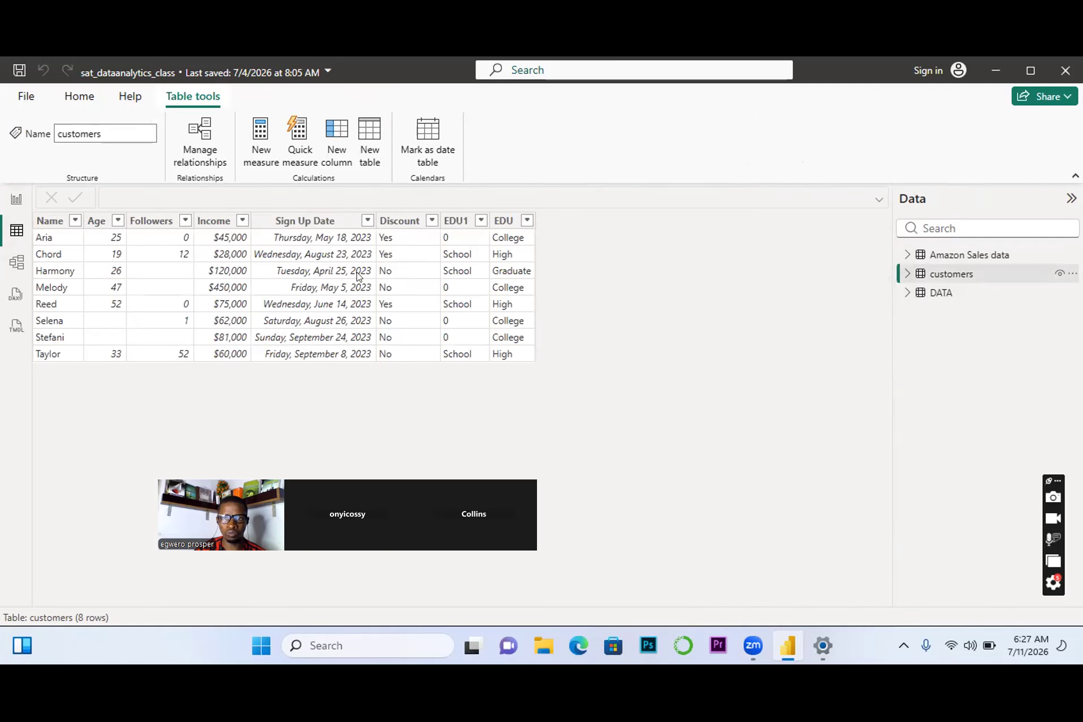
{"action": "left_click", "coordinate": [953, 292]}
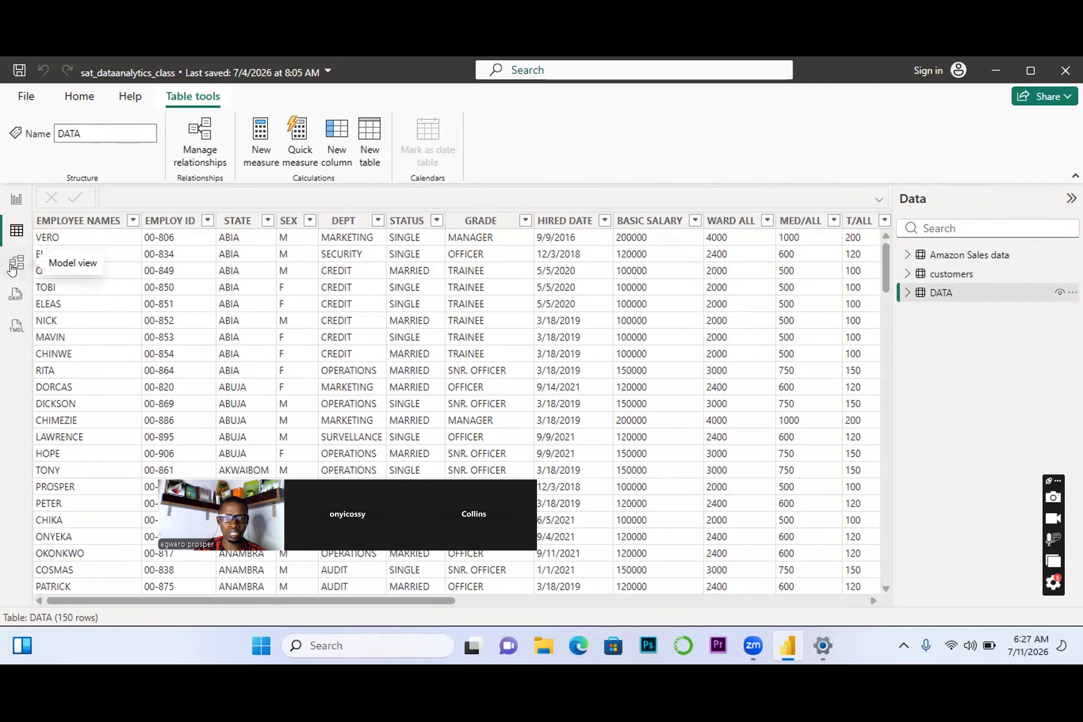
{"action": "left_click", "coordinate": [13, 264]}
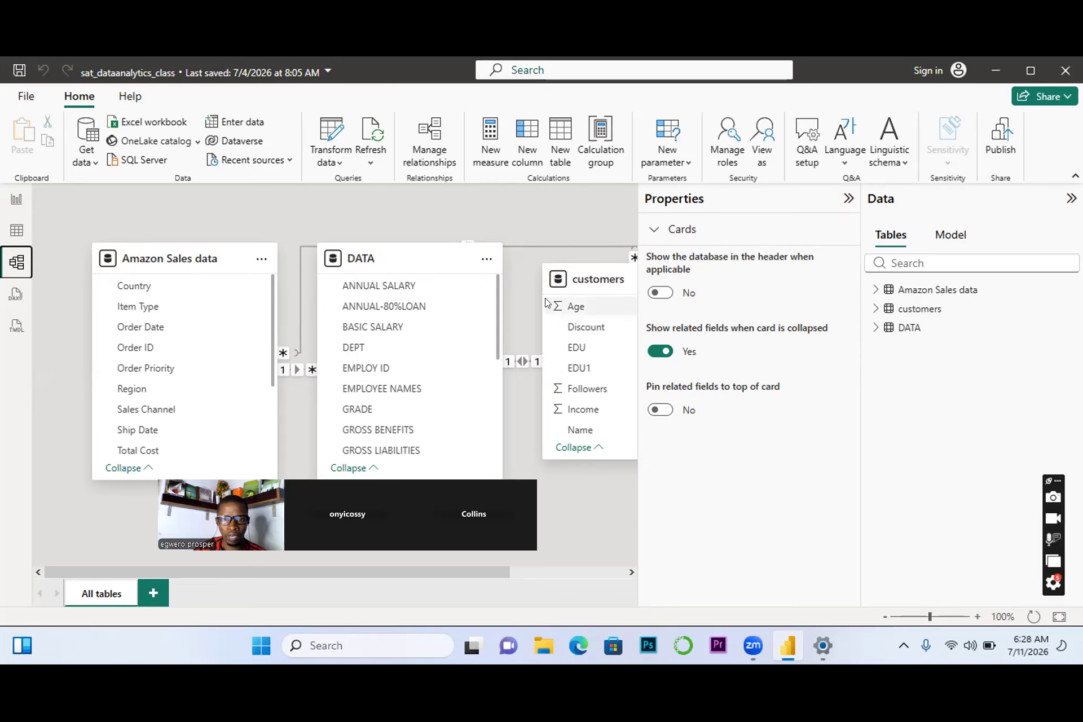
Return to the report page and show all fields of the Amazon Sales data table, unobstructed by the floating recorder bar.
{"action": "left_click", "coordinate": [14, 197]}
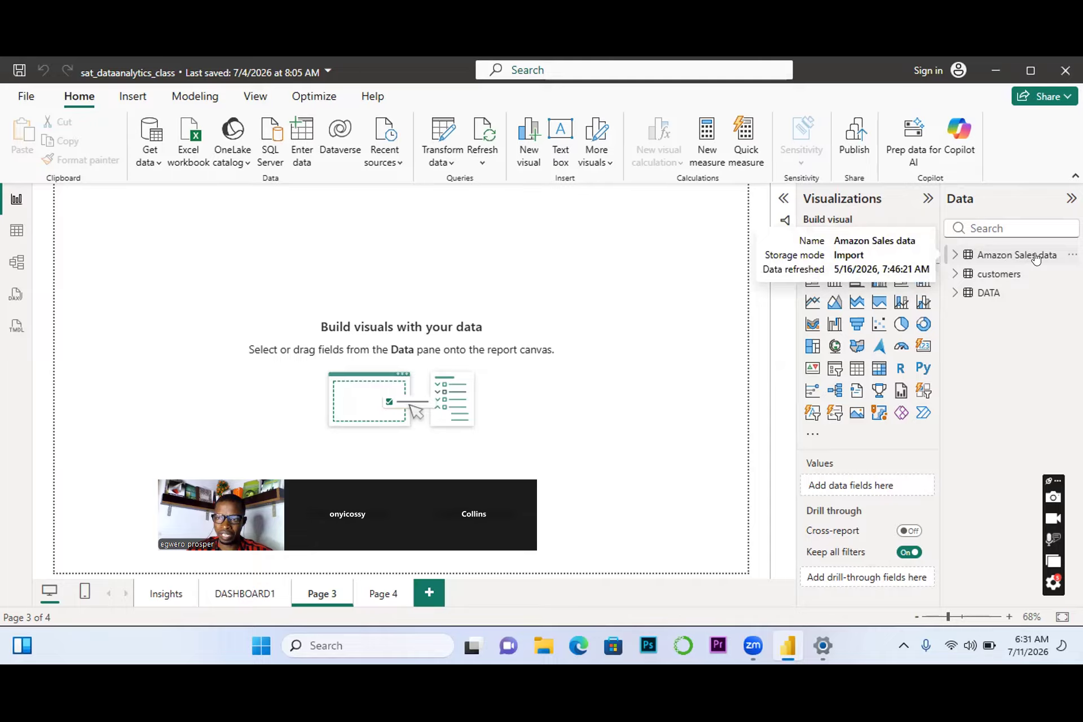
{"action": "left_click", "coordinate": [956, 256]}
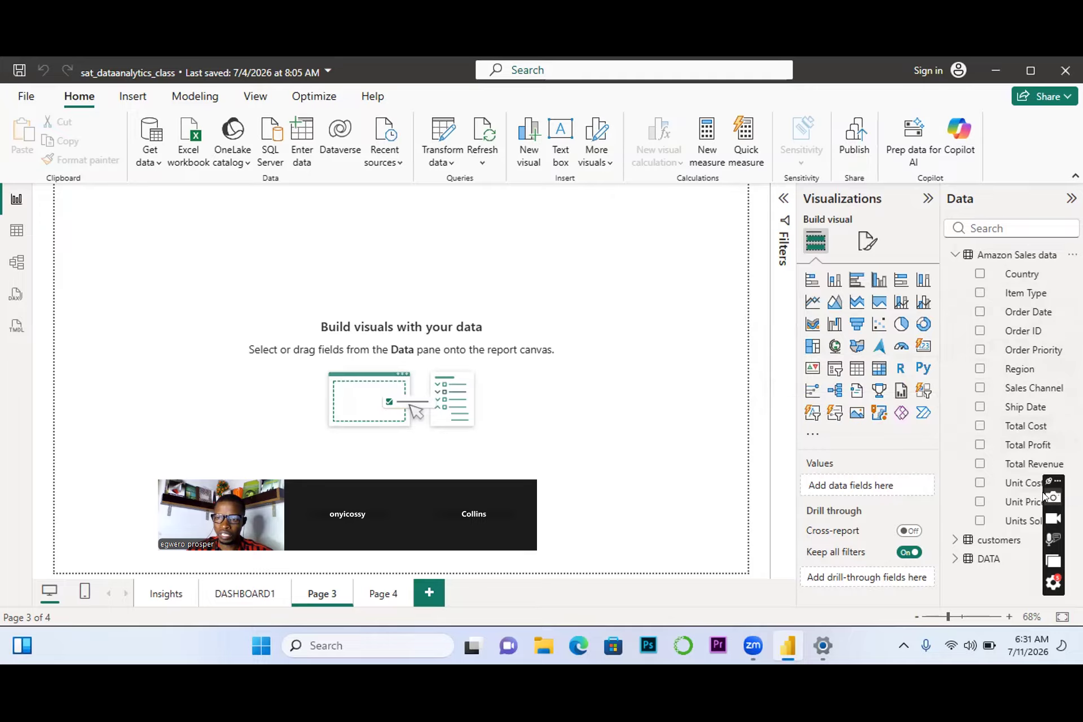
{"action": "left_click_drag", "start_coordinate": [1054, 481], "coordinate": [1055, 153]}
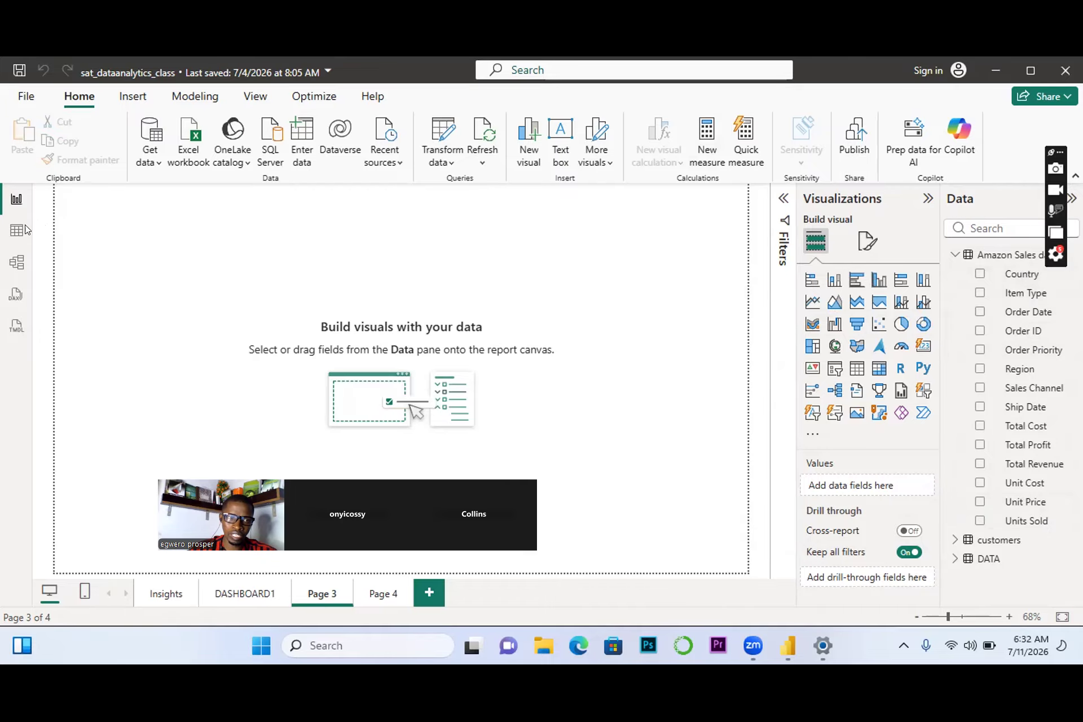
Examine the Amazon Sales data table's columns from Region through Total Profit in the table view.
{"action": "left_click", "coordinate": [10, 233]}
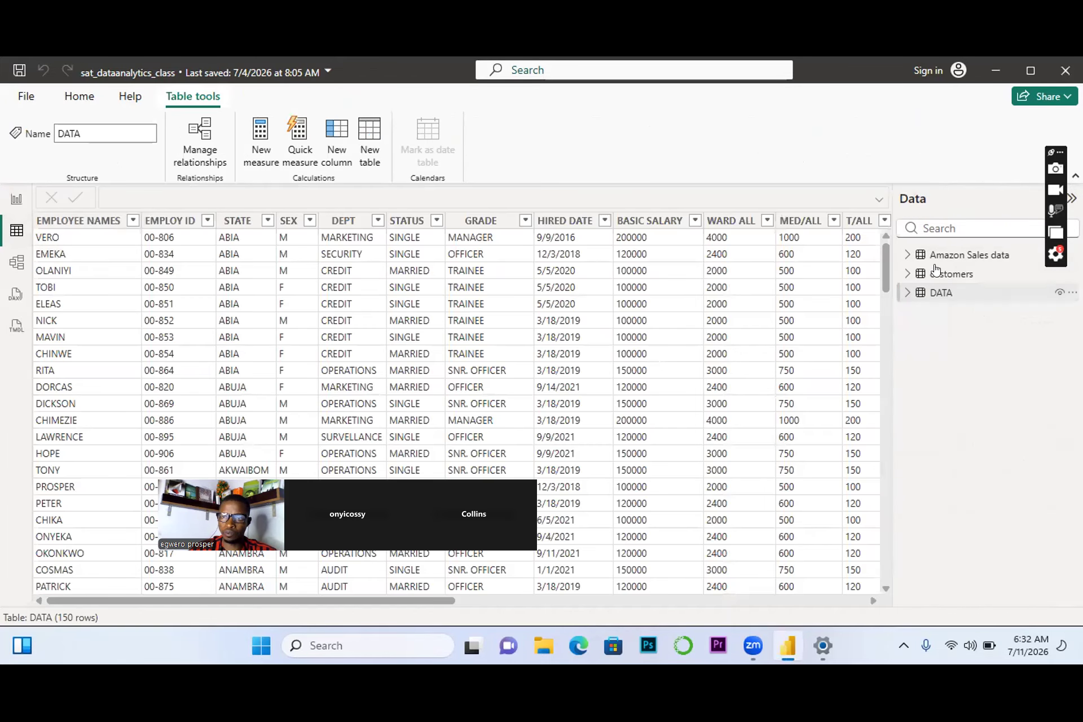
{"action": "left_click", "coordinate": [942, 257]}
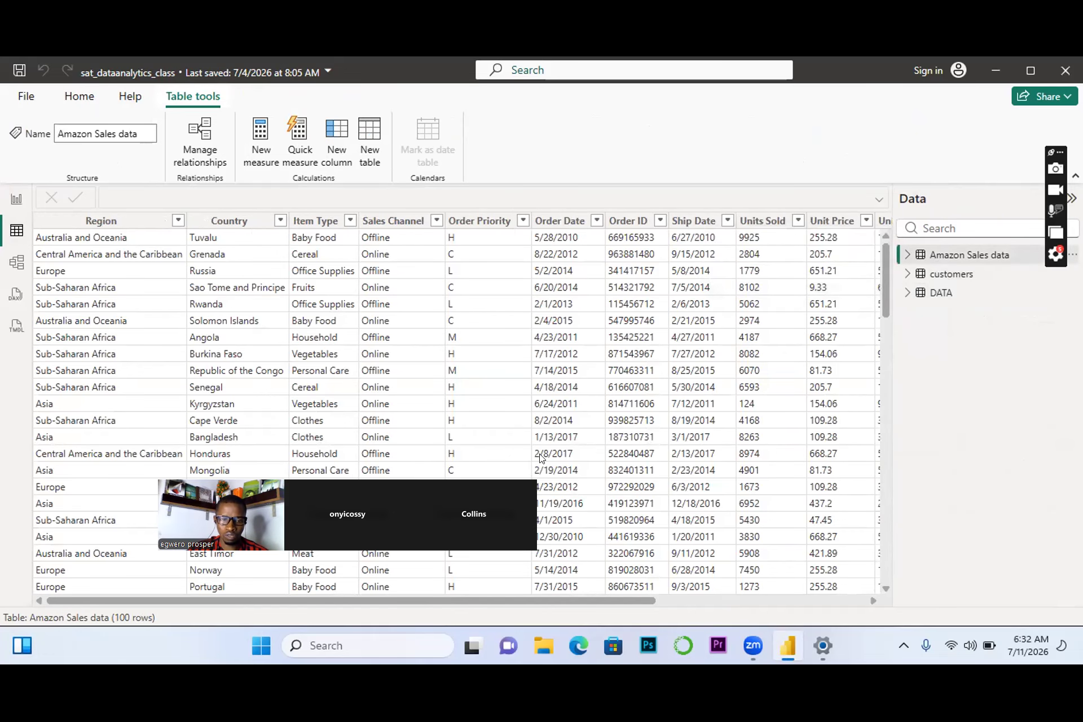
{"action": "left_click_drag", "start_coordinate": [357, 602], "coordinate": [234, 599]}
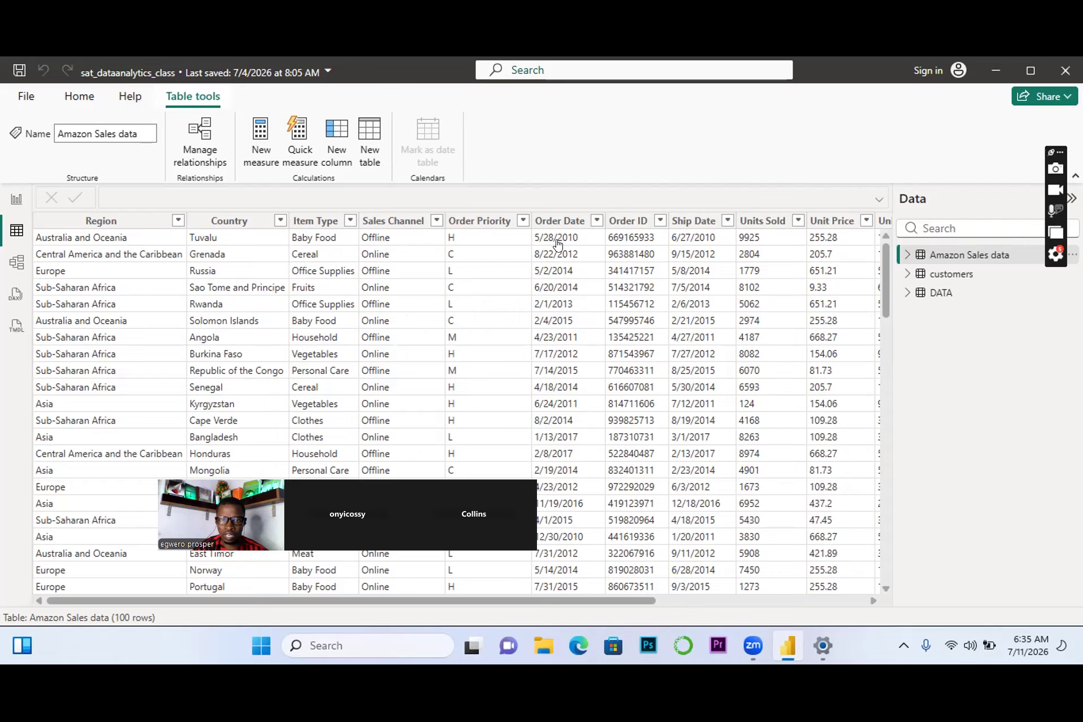
{"action": "left_click", "coordinate": [874, 601]}
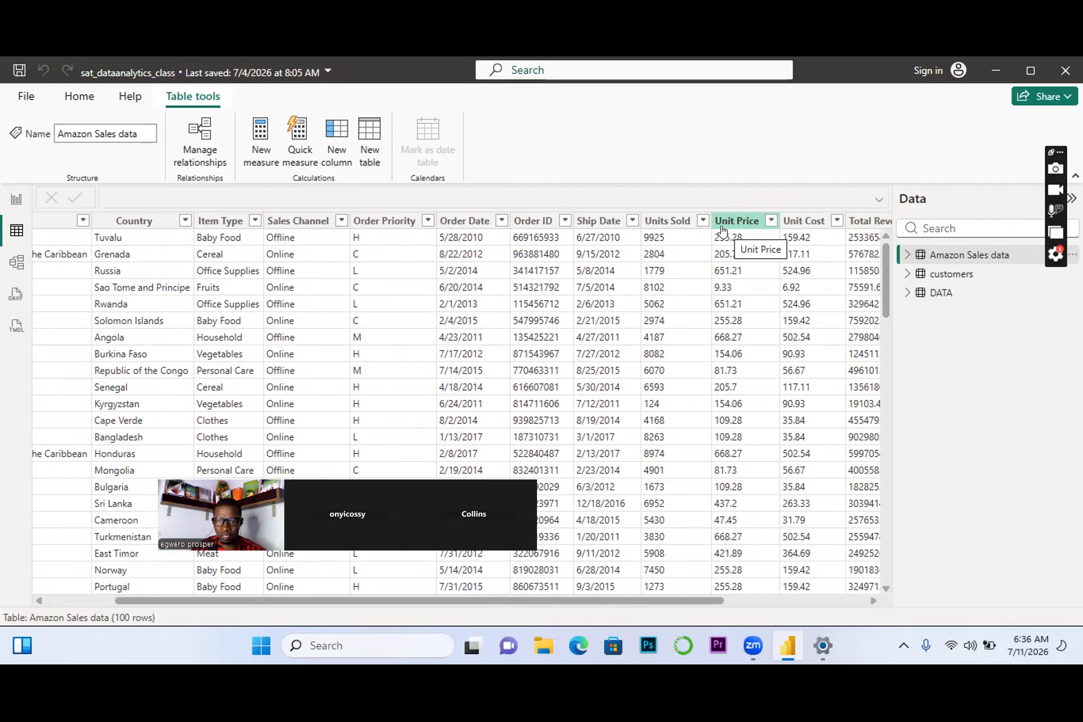
{"action": "left_click", "coordinate": [872, 601]}
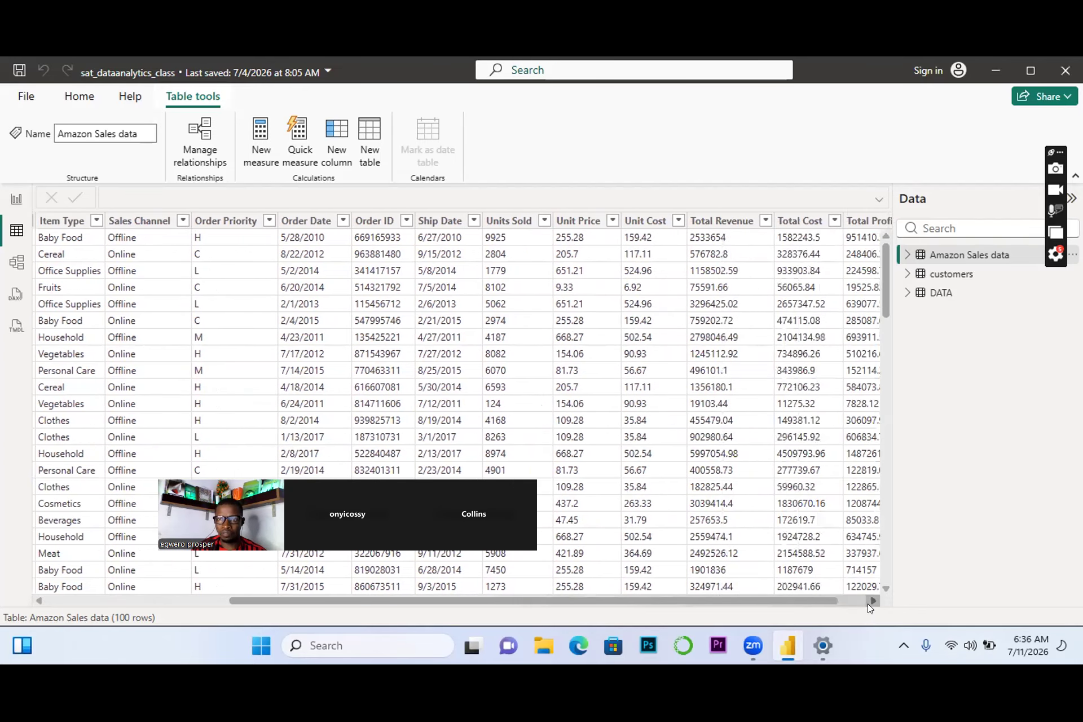
{"action": "left_click", "coordinate": [871, 602]}
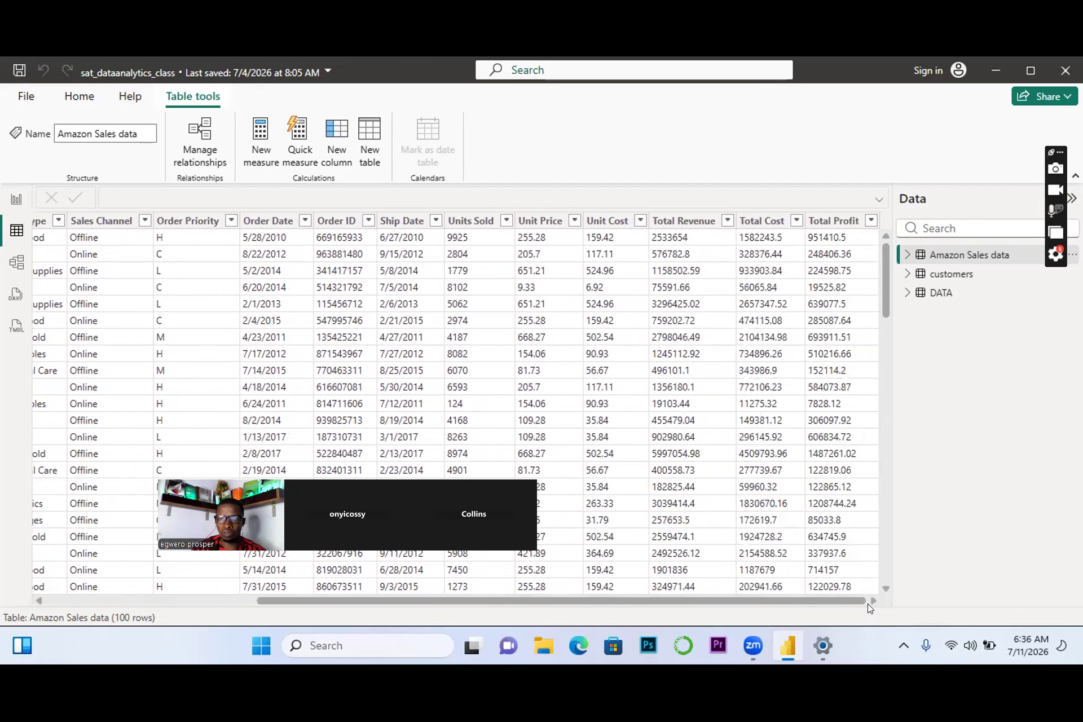
{"action": "left_click_drag", "start_coordinate": [846, 601], "coordinate": [700, 560]}
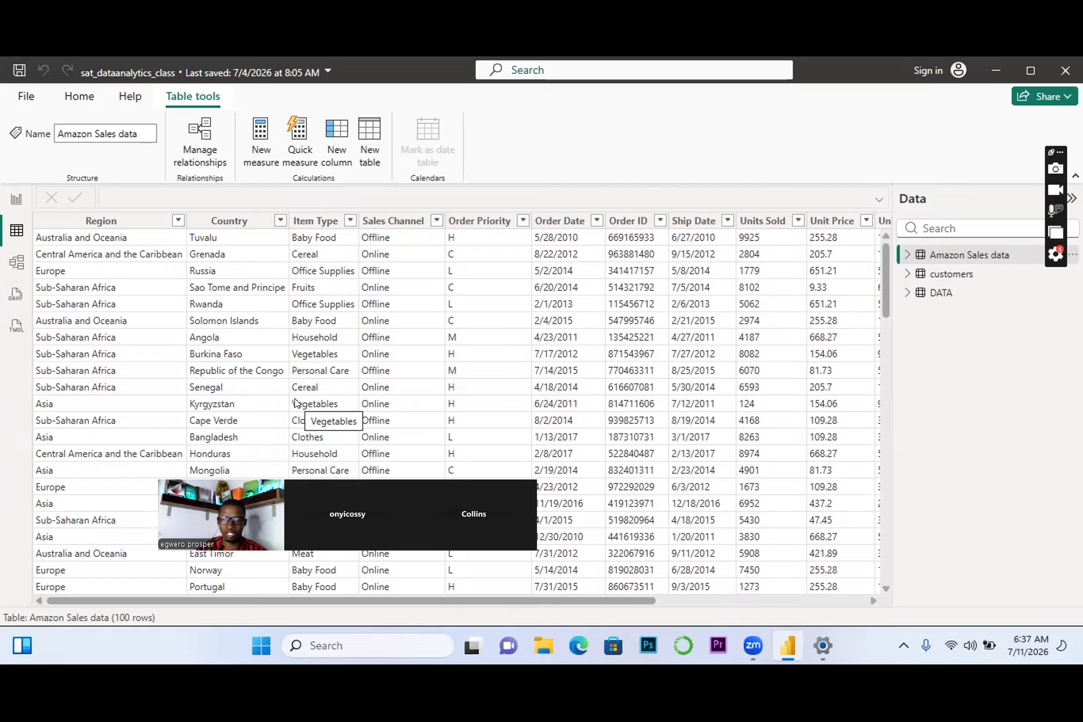
{"action": "left_click_drag", "start_coordinate": [523, 602], "coordinate": [757, 592]}
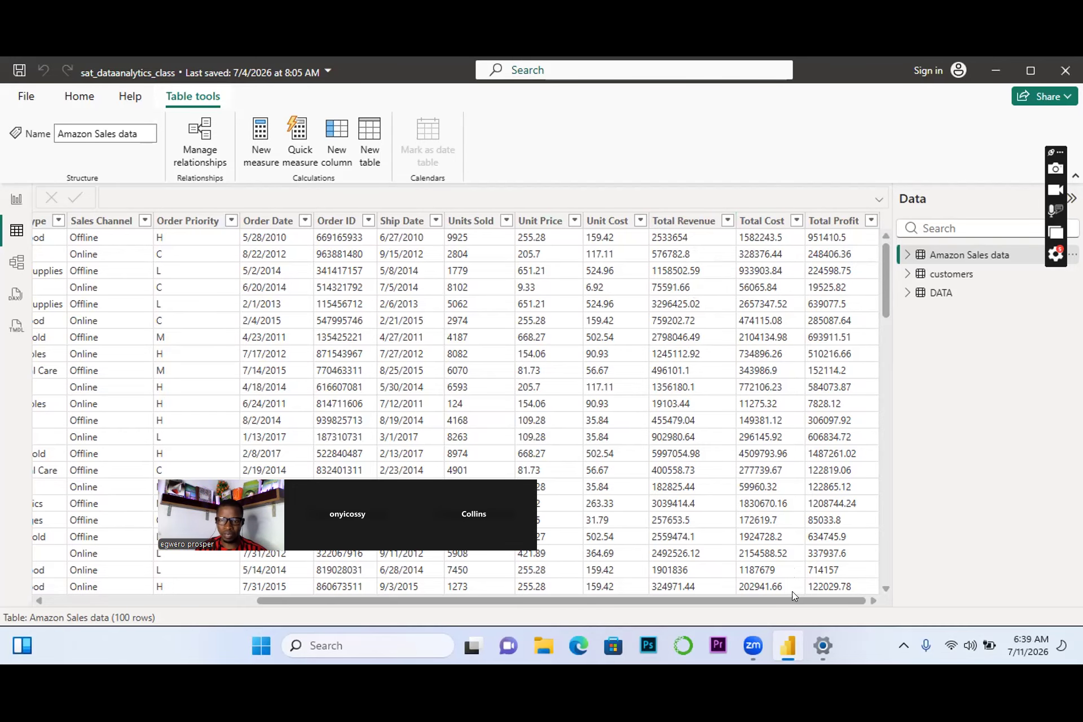
{"action": "left_click_drag", "start_coordinate": [792, 596], "coordinate": [590, 592]}
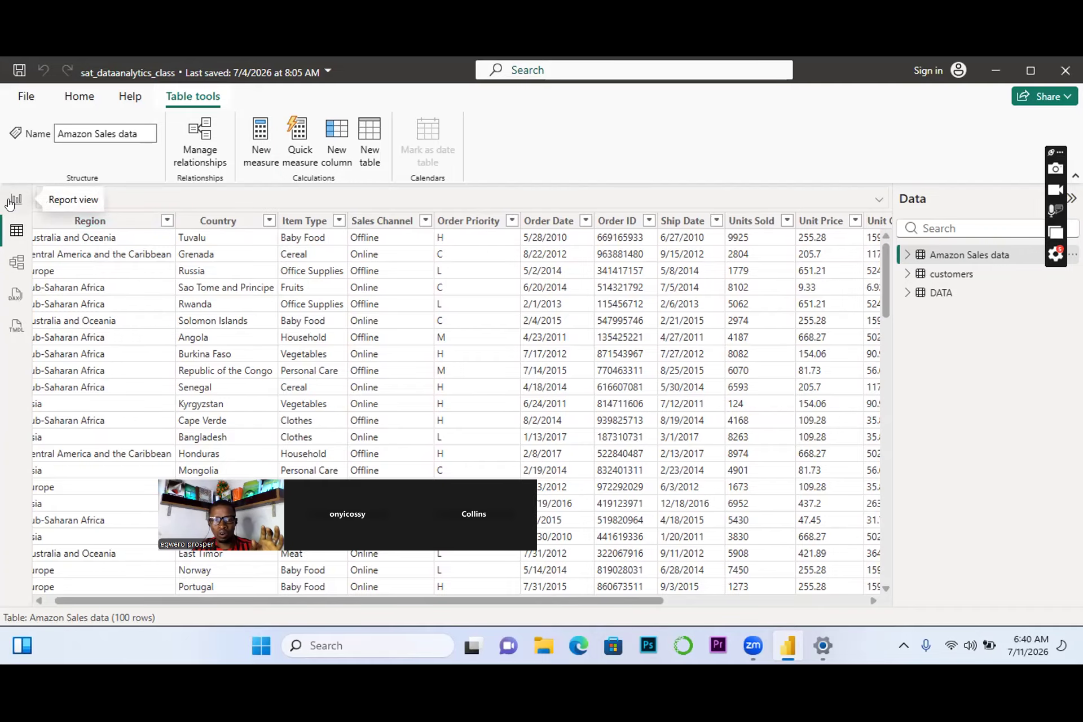
Over the report page, write the screen annotation "A card in powerbi is a visual that displays a single important value or key perfo".
{"action": "left_click", "coordinate": [15, 200]}
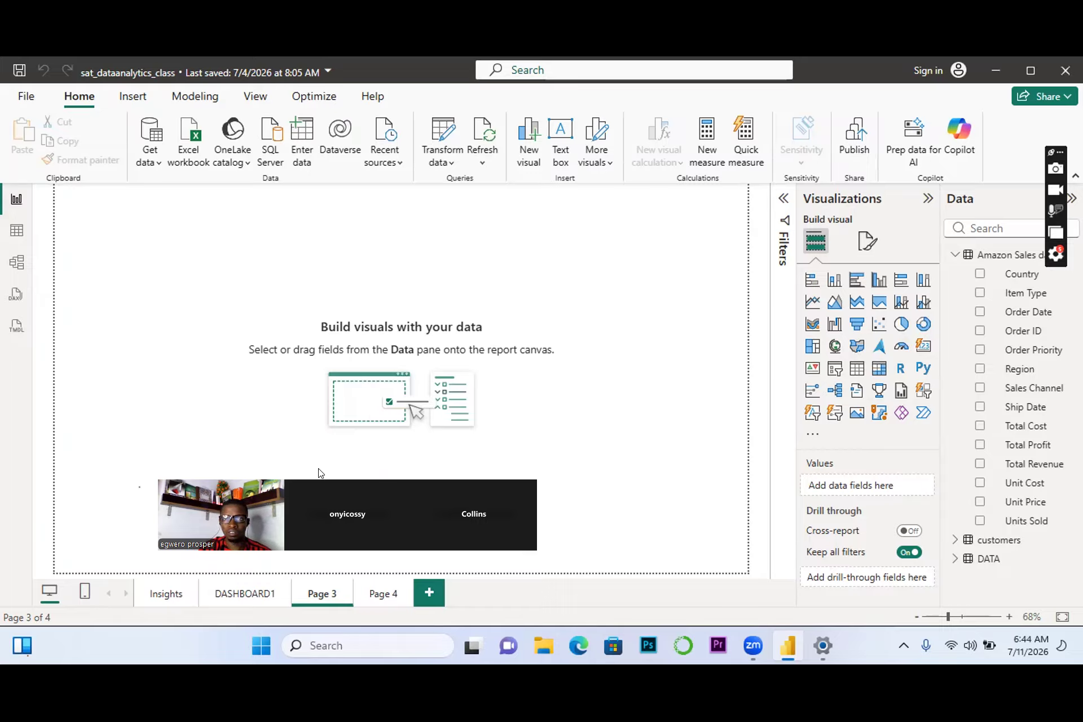
{"action": "left_click", "coordinate": [83, 152]}
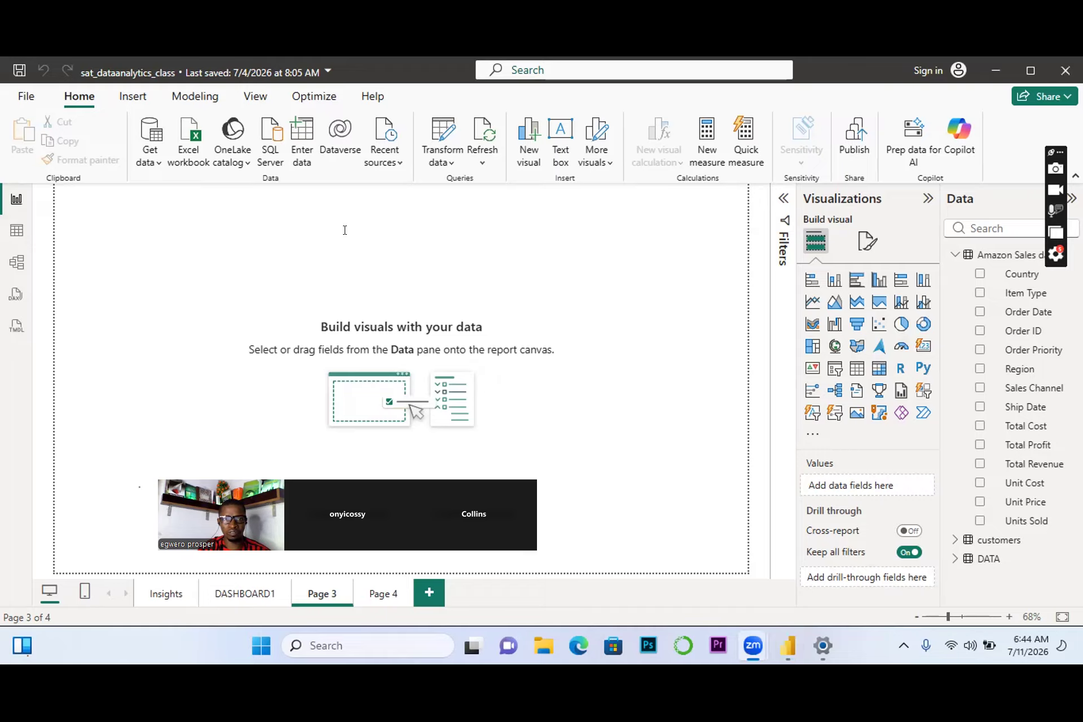
{"action": "left_click", "coordinate": [301, 223]}
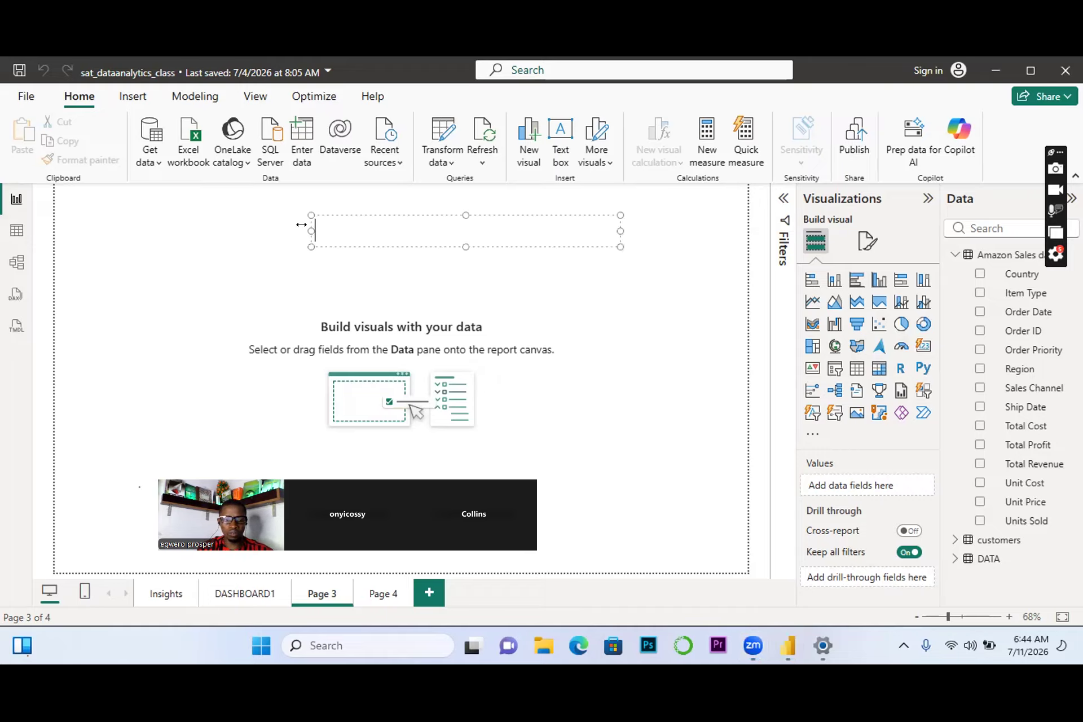
{"action": "type", "text": "A card"}
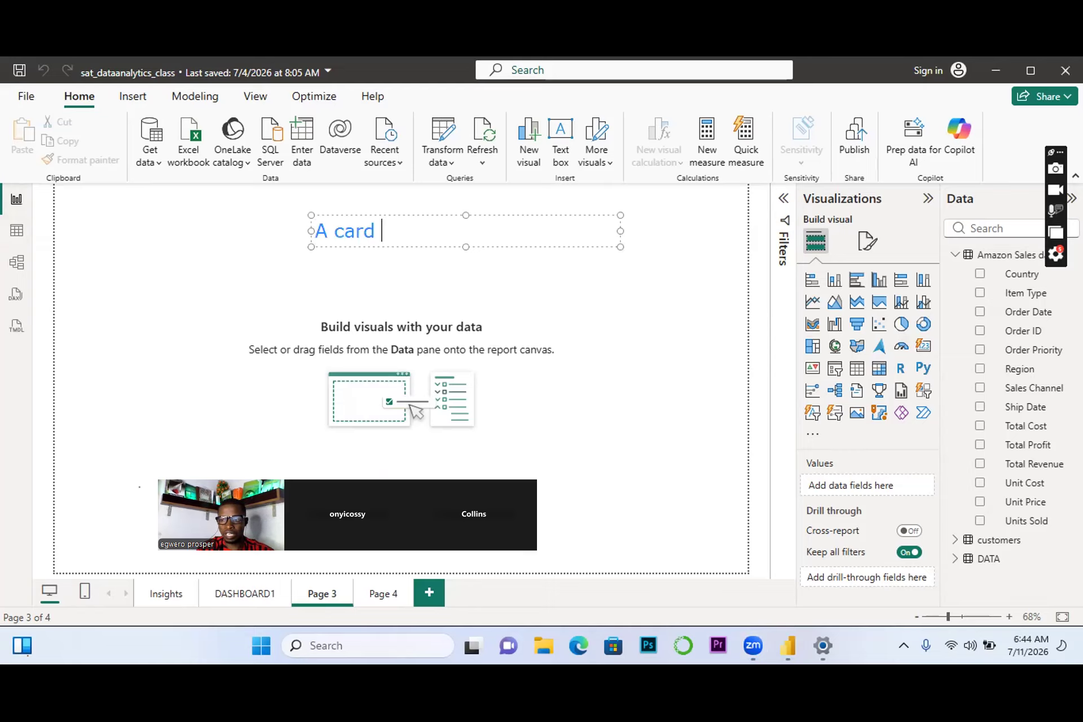
{"action": "type", "text": " vi"}
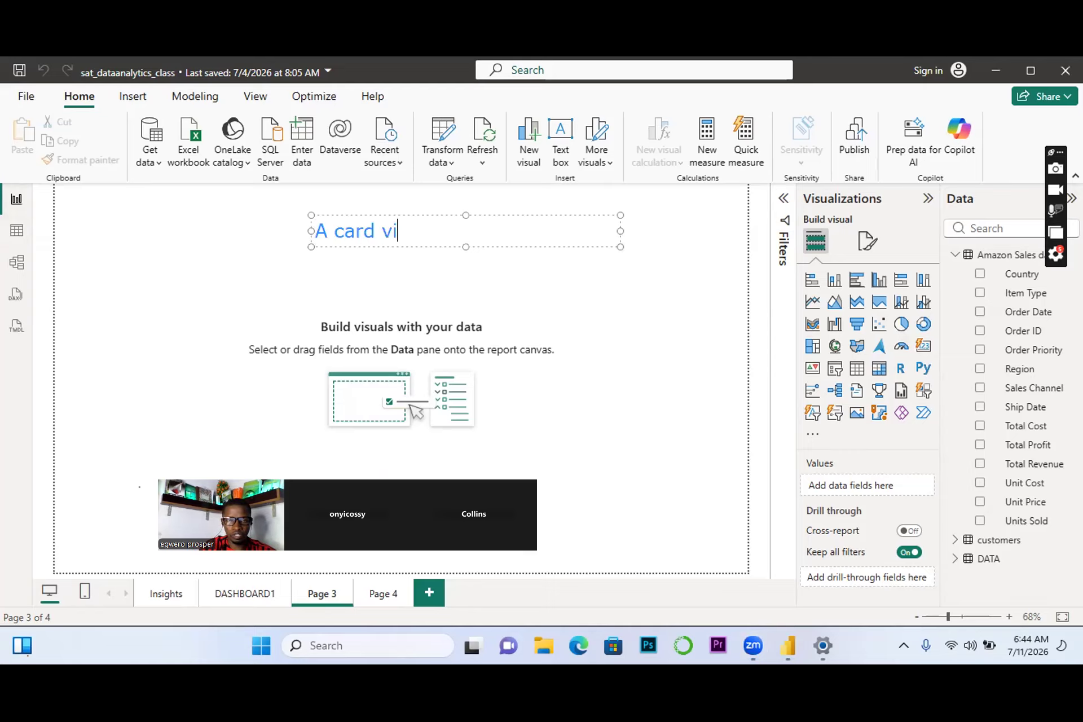
{"action": "key", "text": "BackSpace"}
{"action": "key", "text": "BackSpace"}
{"action": "type", "text": "in po"}
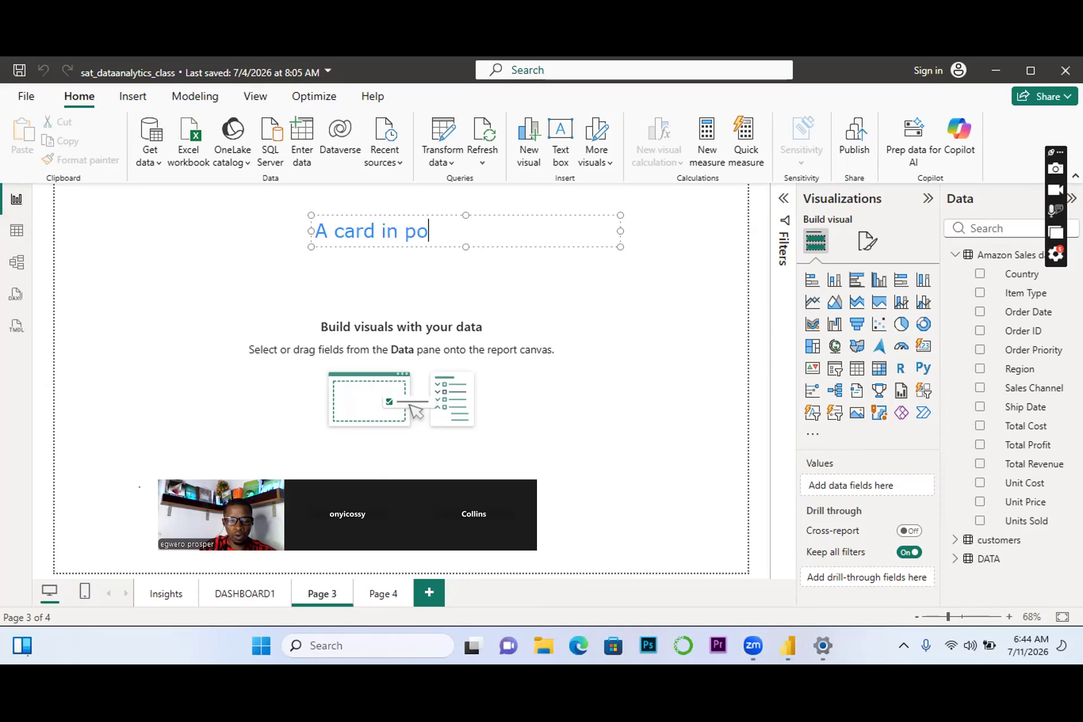
{"action": "type", "text": "werbi "}
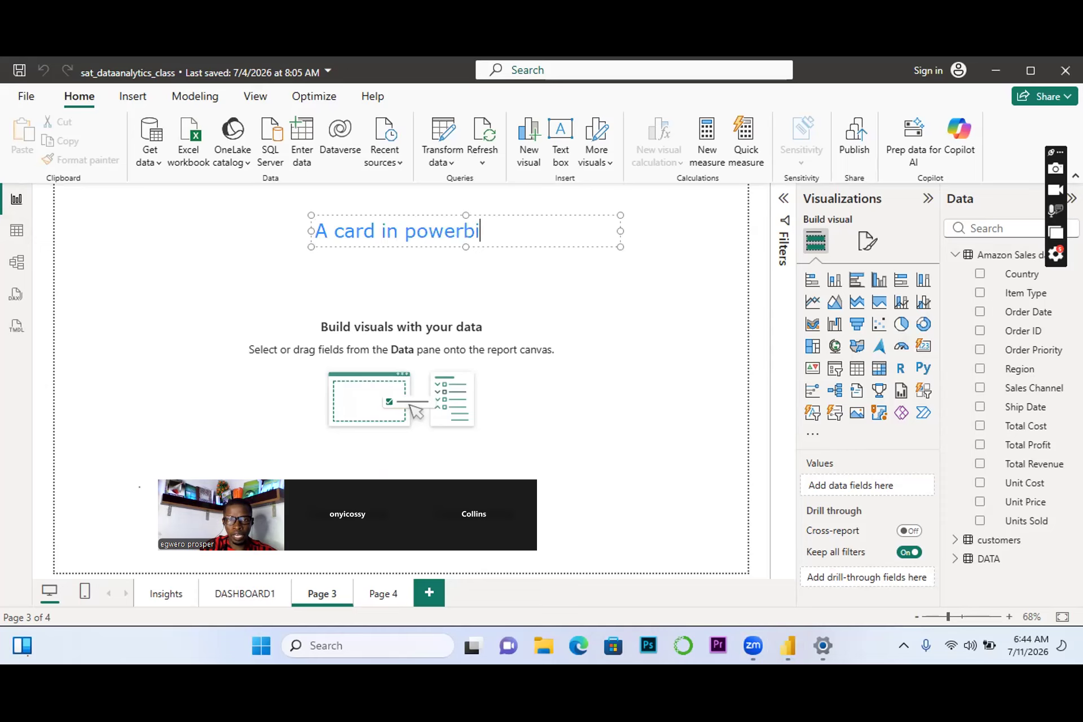
{"action": "type", "text": "i"}
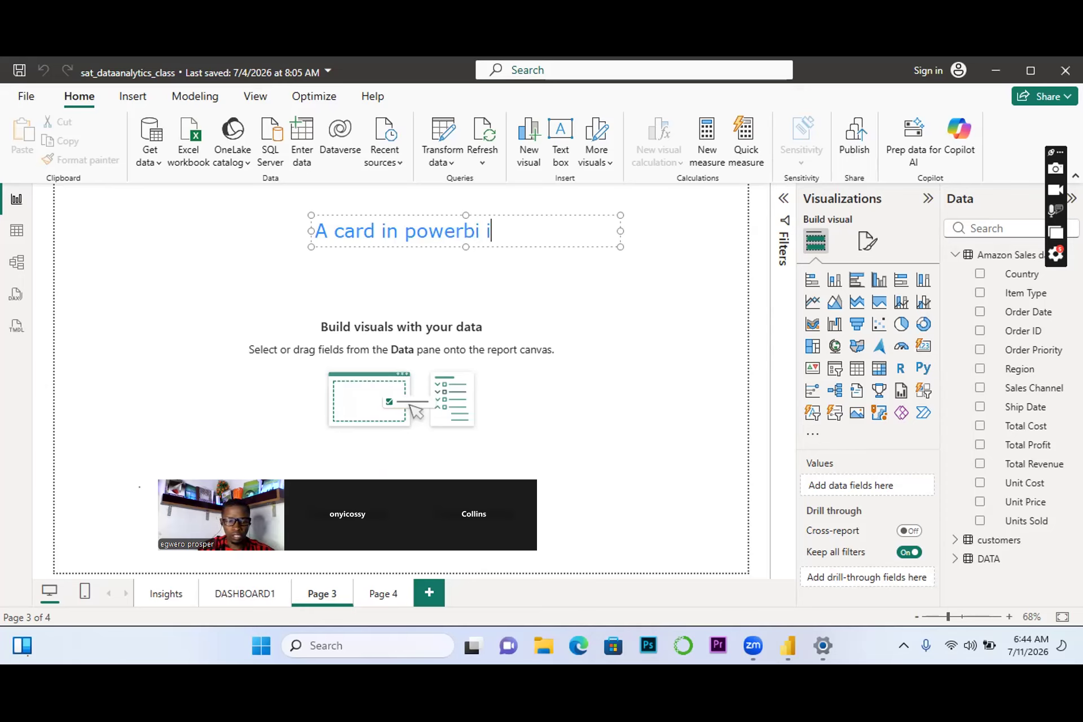
{"action": "type", "text": "s a visual "}
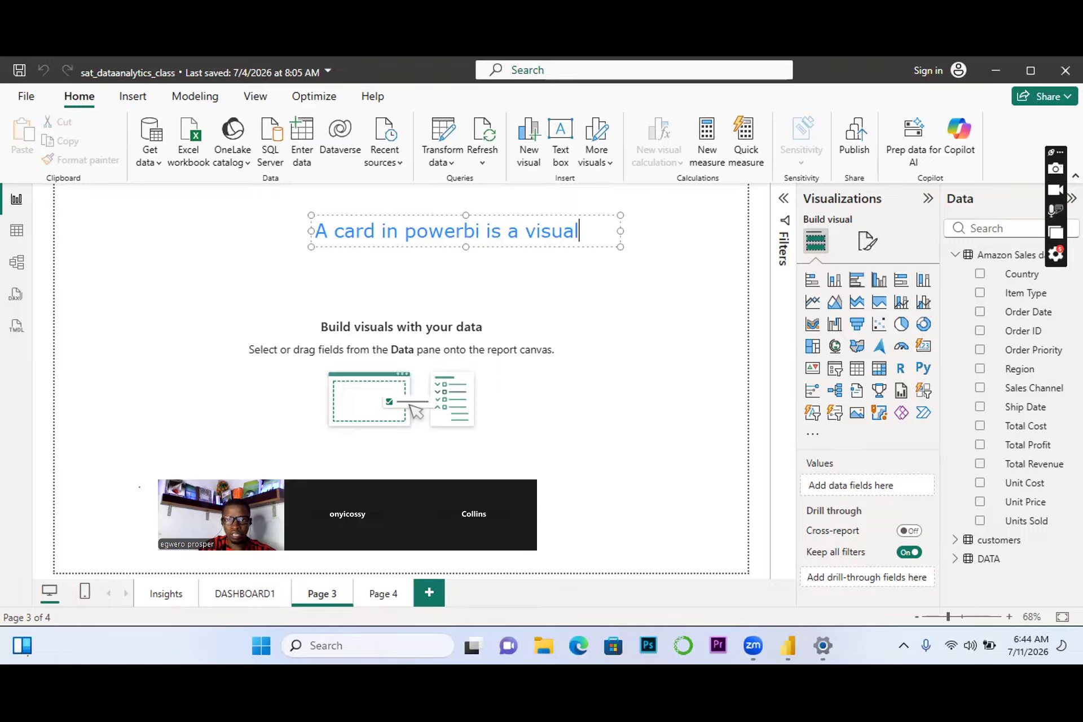
{"action": "type", "text": "that "}
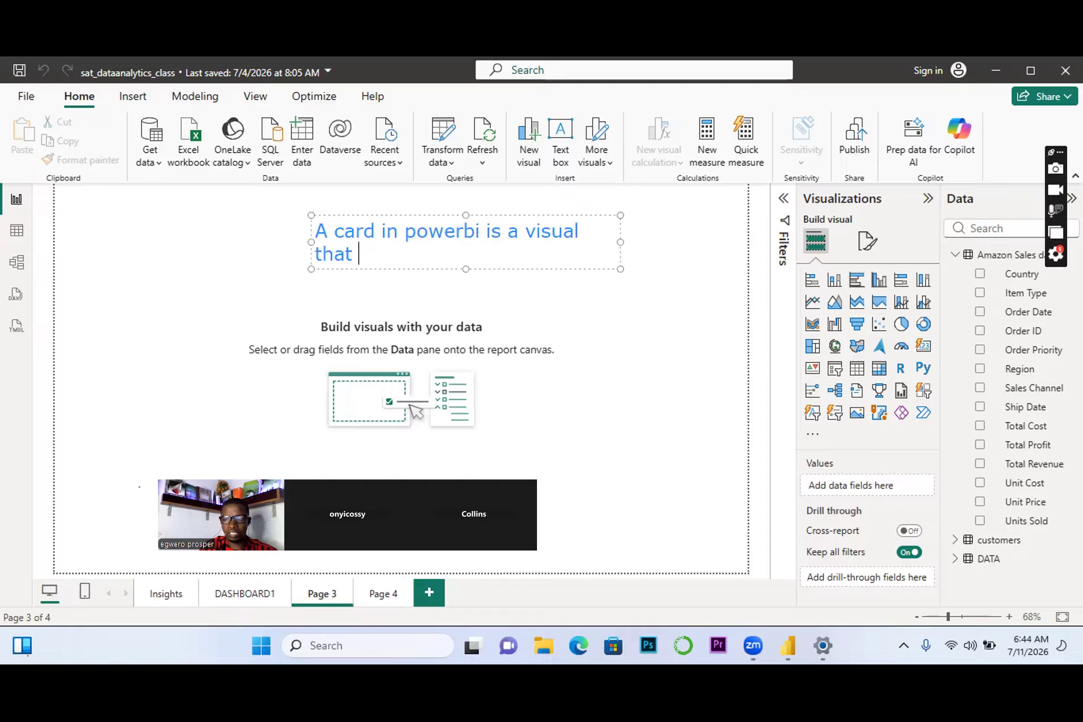
{"action": "type", "text": "dis"}
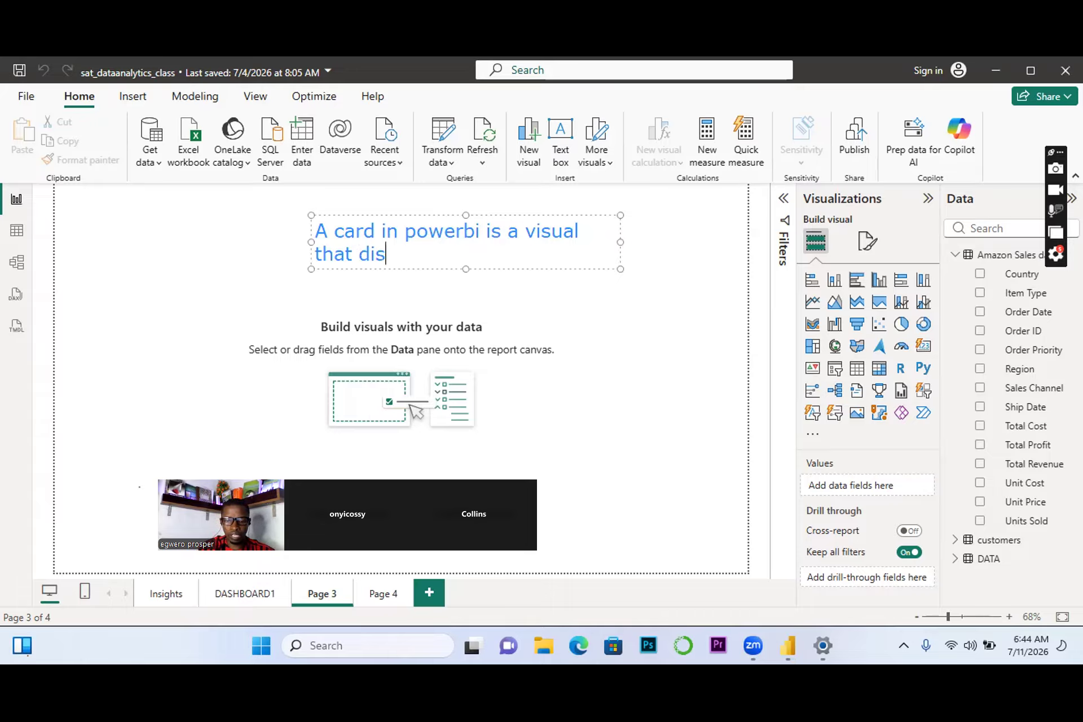
{"action": "type", "text": "play"}
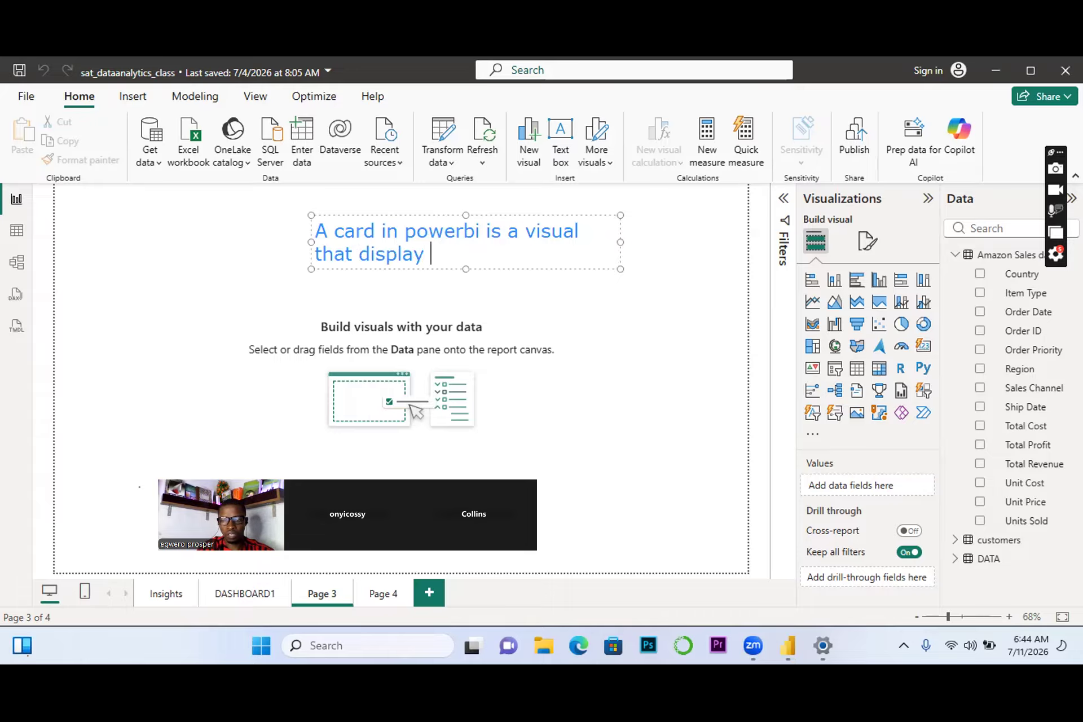
{"action": "type", "text": "s"}
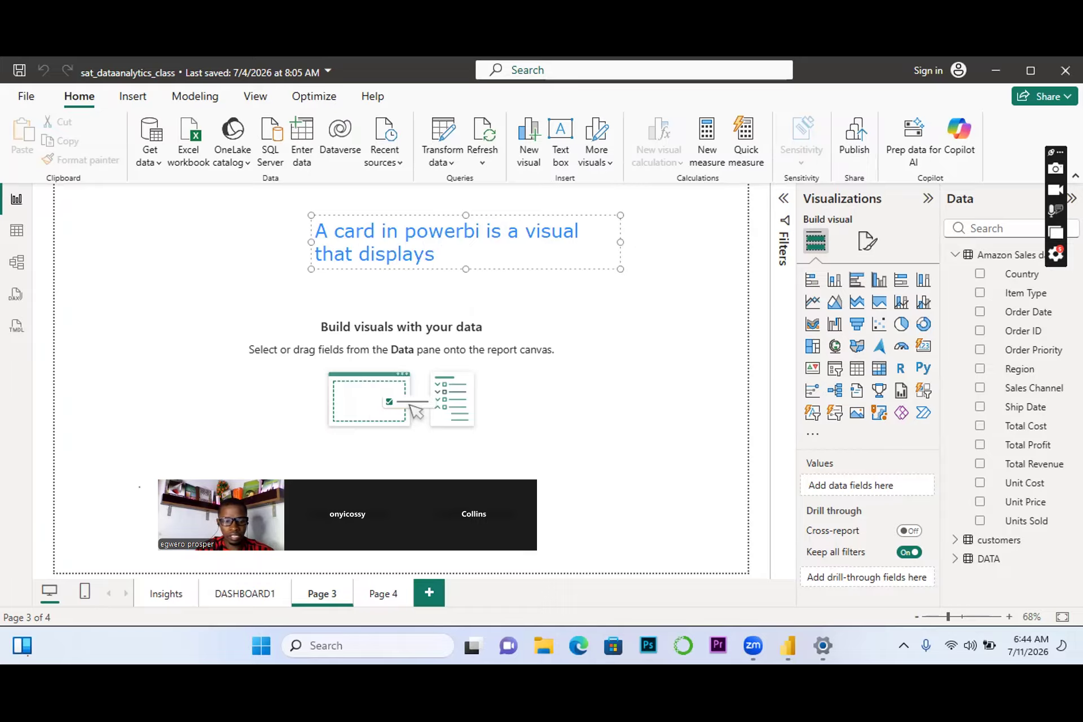
{"action": "type", "text": " a single "}
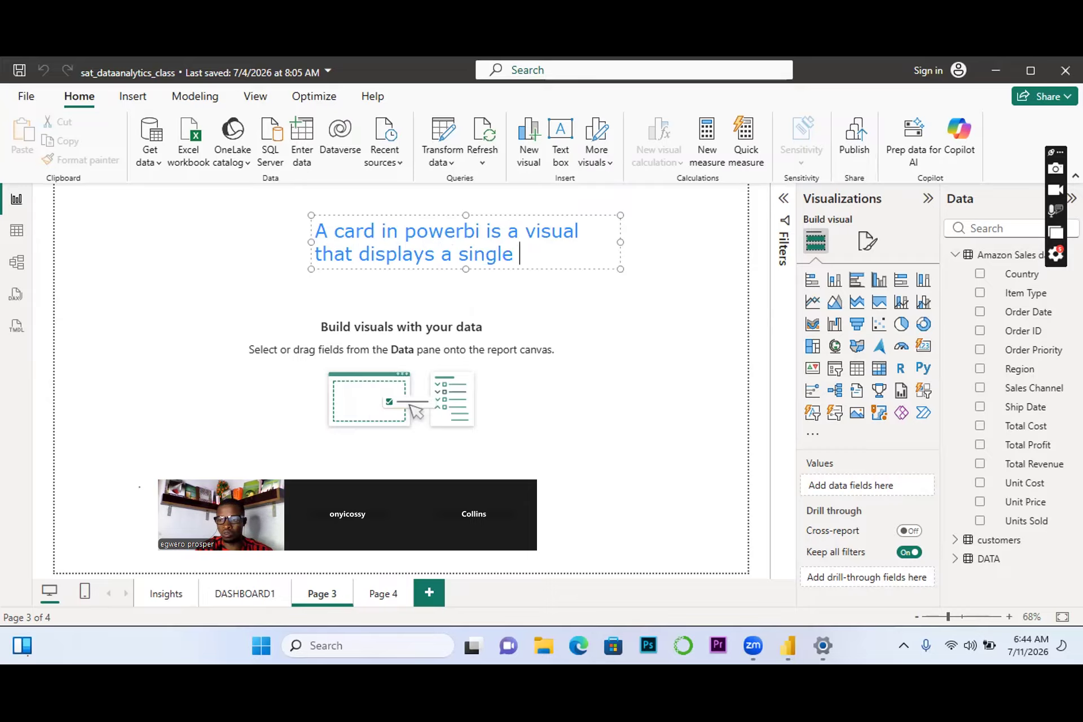
{"action": "type", "text": "import"}
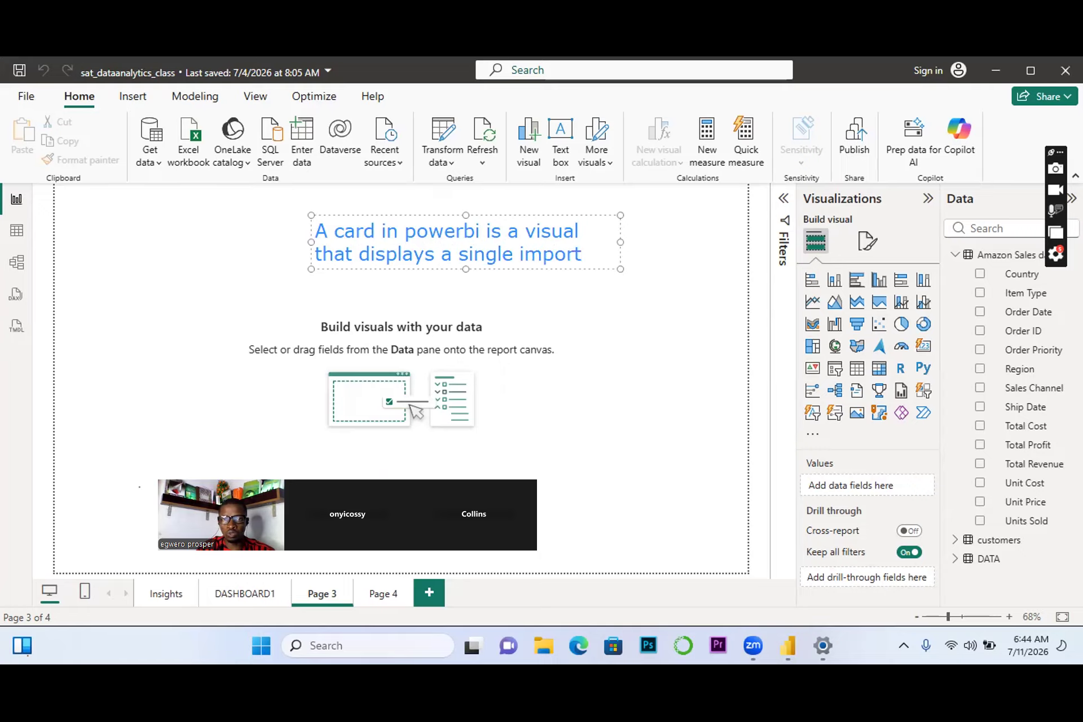
{"action": "type", "text": "a"}
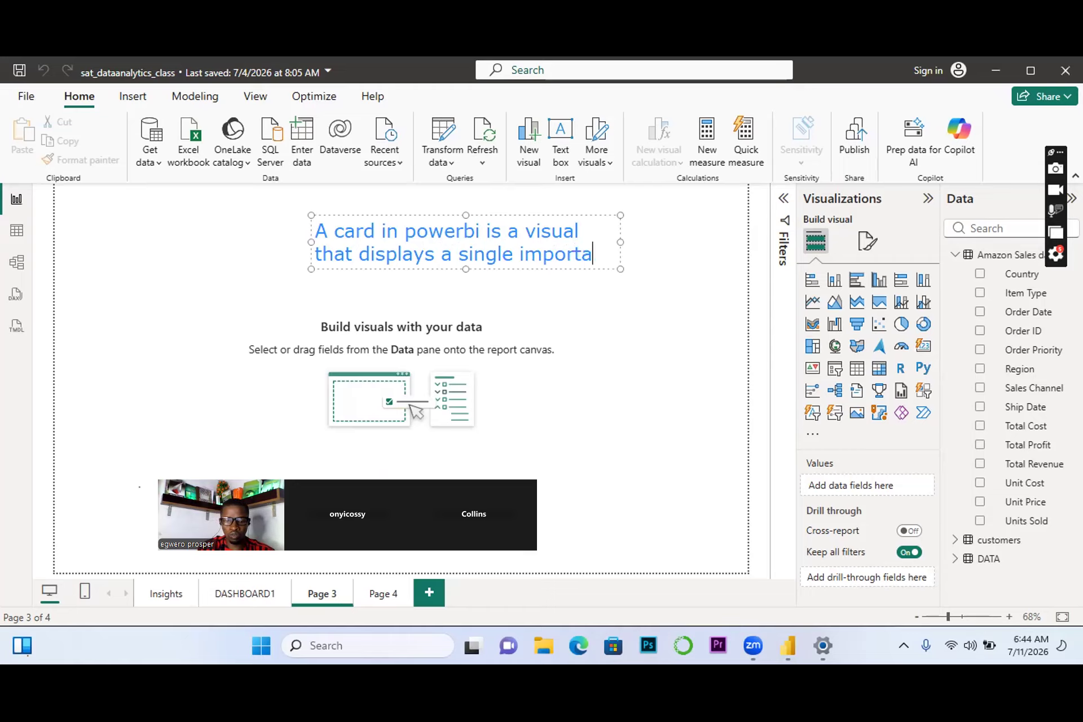
{"action": "type", "text": "nt "}
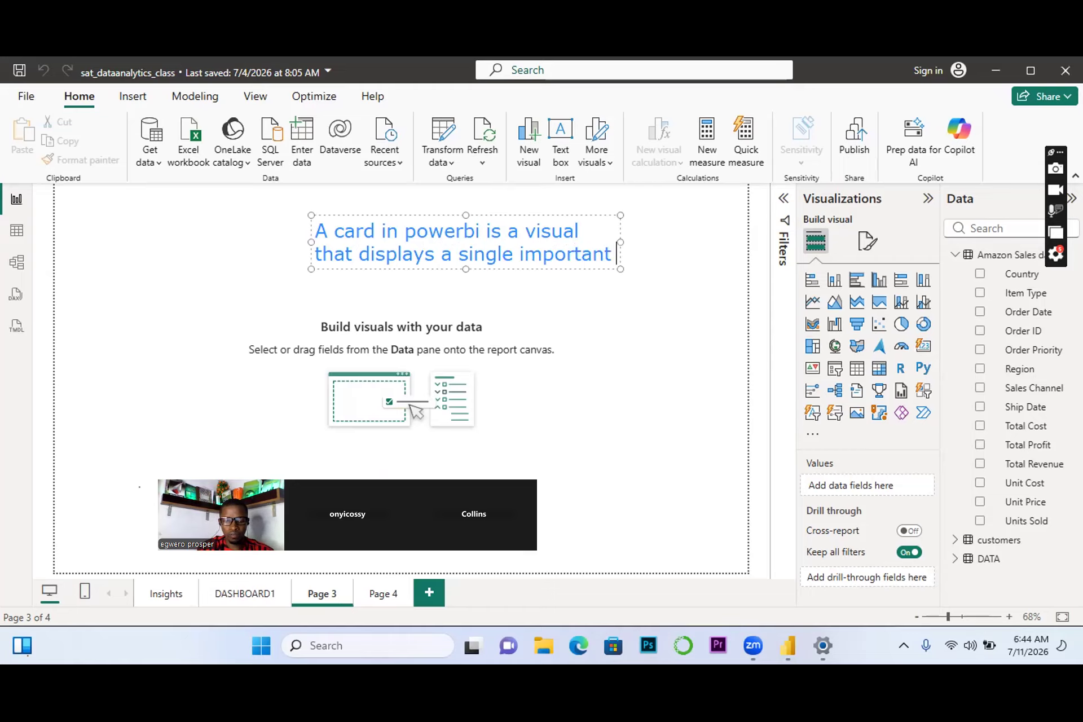
{"action": "type", "text": "value or k"}
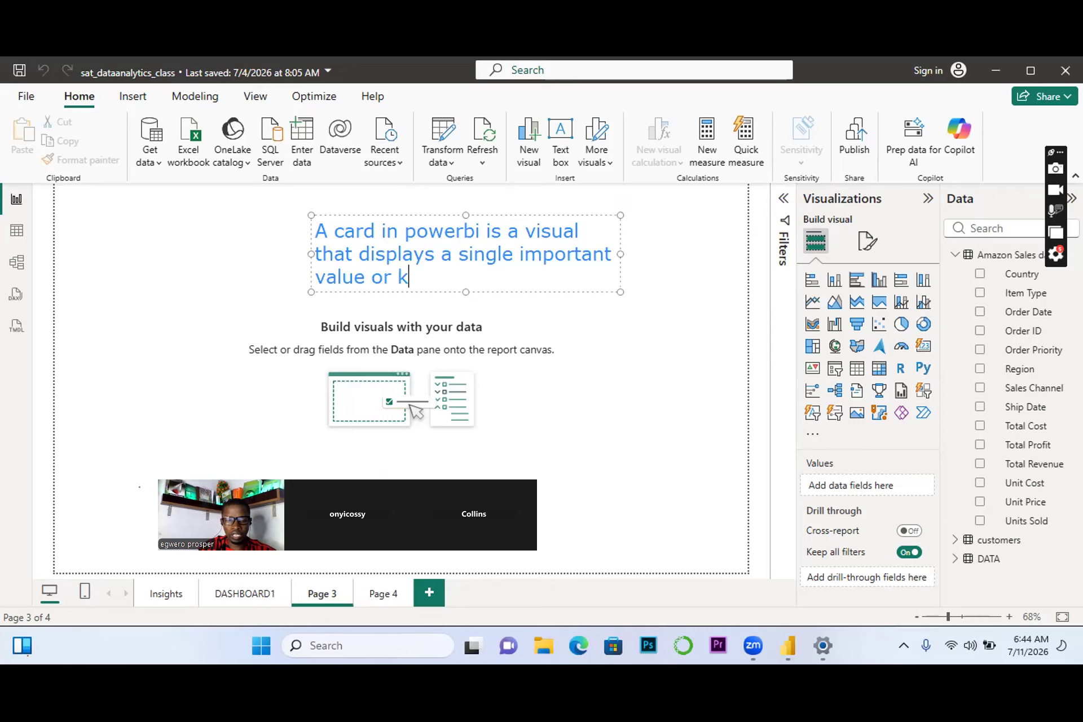
{"action": "type", "text": "ey perfo"}
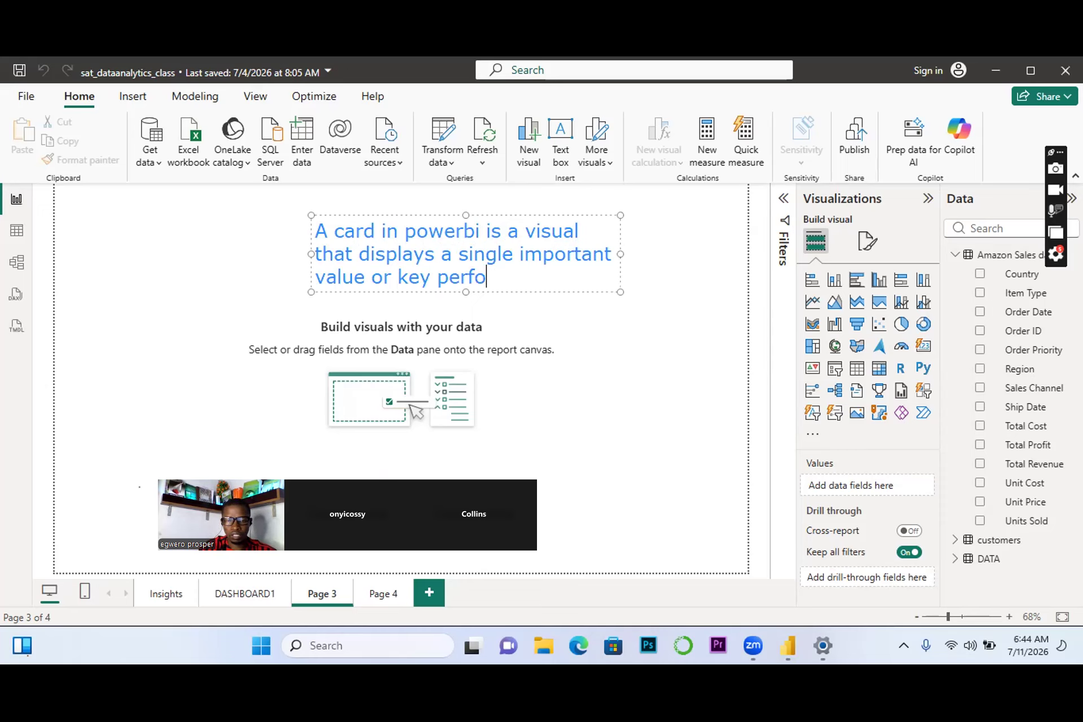
Complete the screen annotation so it ends with "key performance indicator(KPI)", and leave text editing.
{"action": "type", "text": "rmanc"}
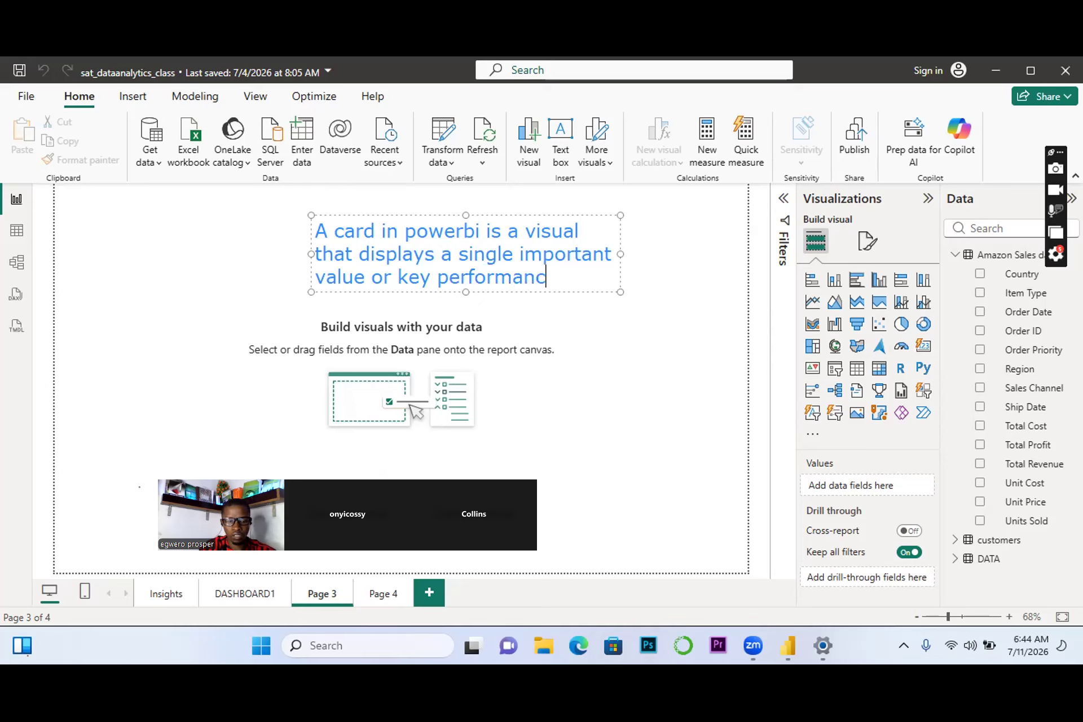
{"action": "type", "text": "e i"}
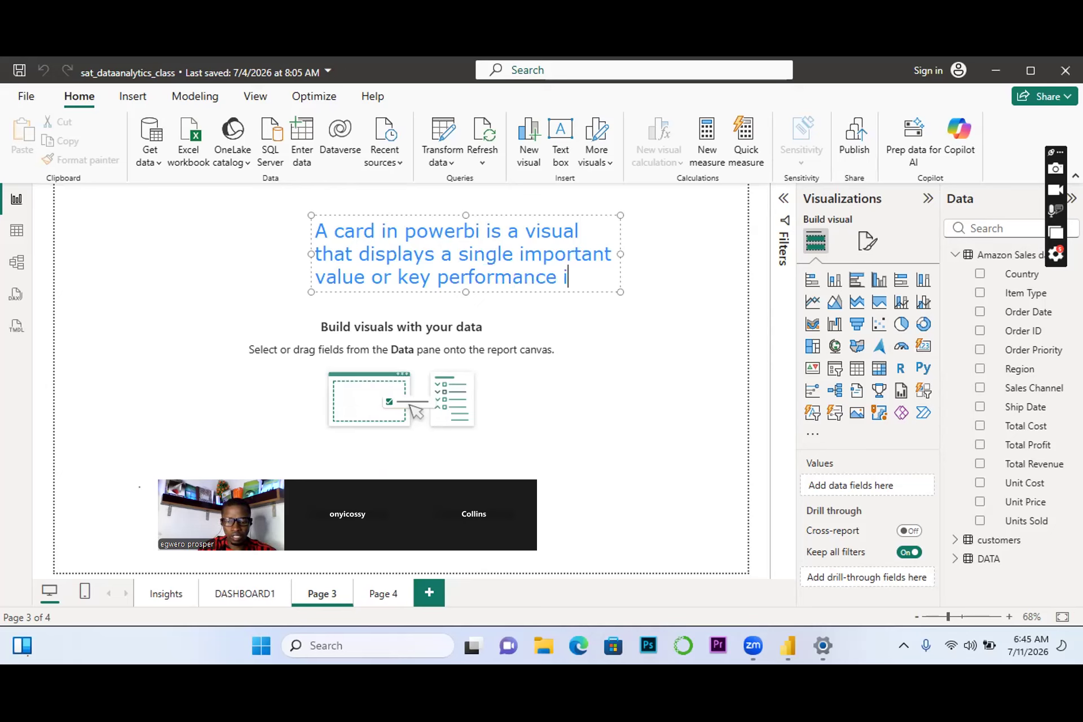
{"action": "type", "text": "ndicator"}
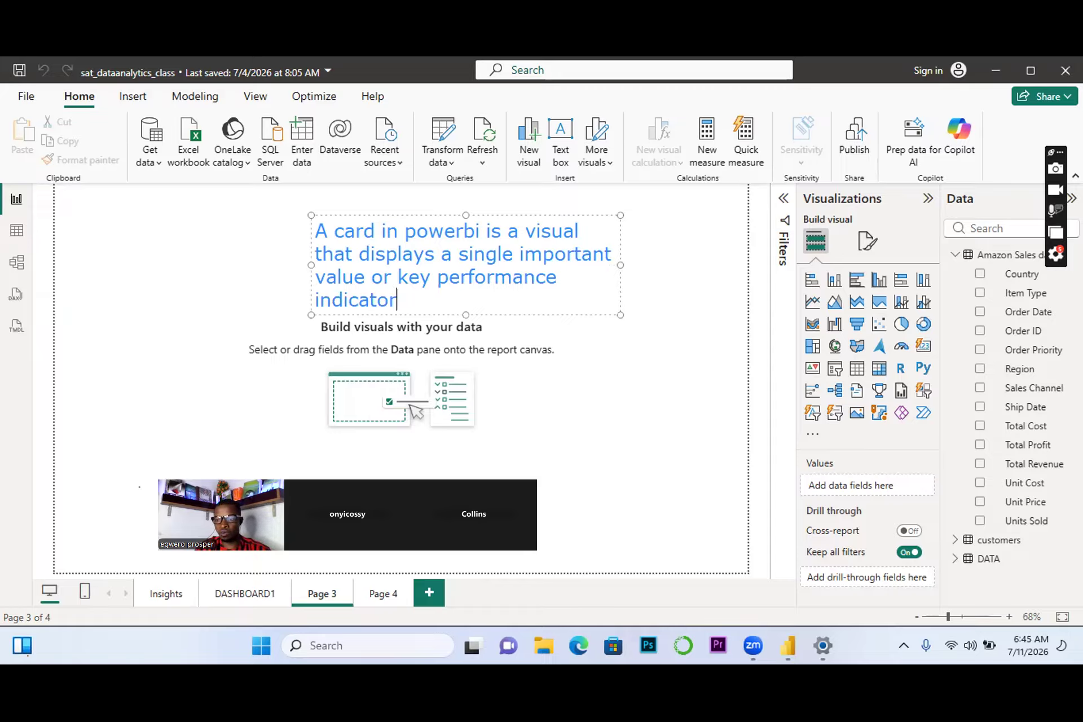
{"action": "type", "text": "("}
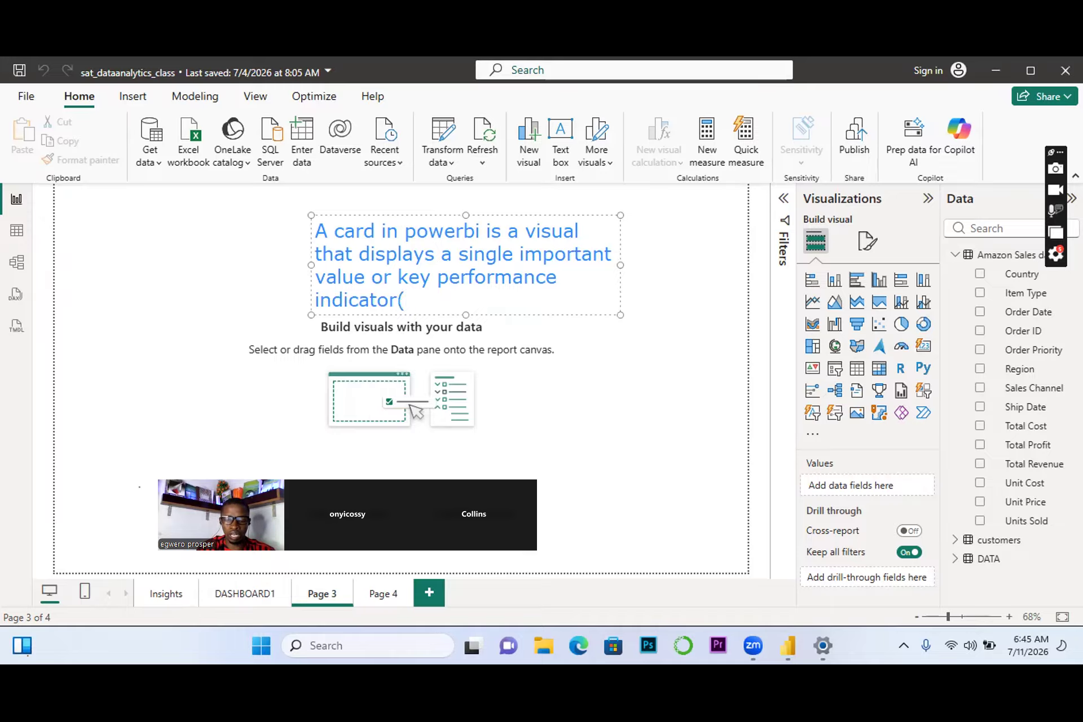
{"action": "type", "text": "k"}
{"action": "type", "text": "io"}
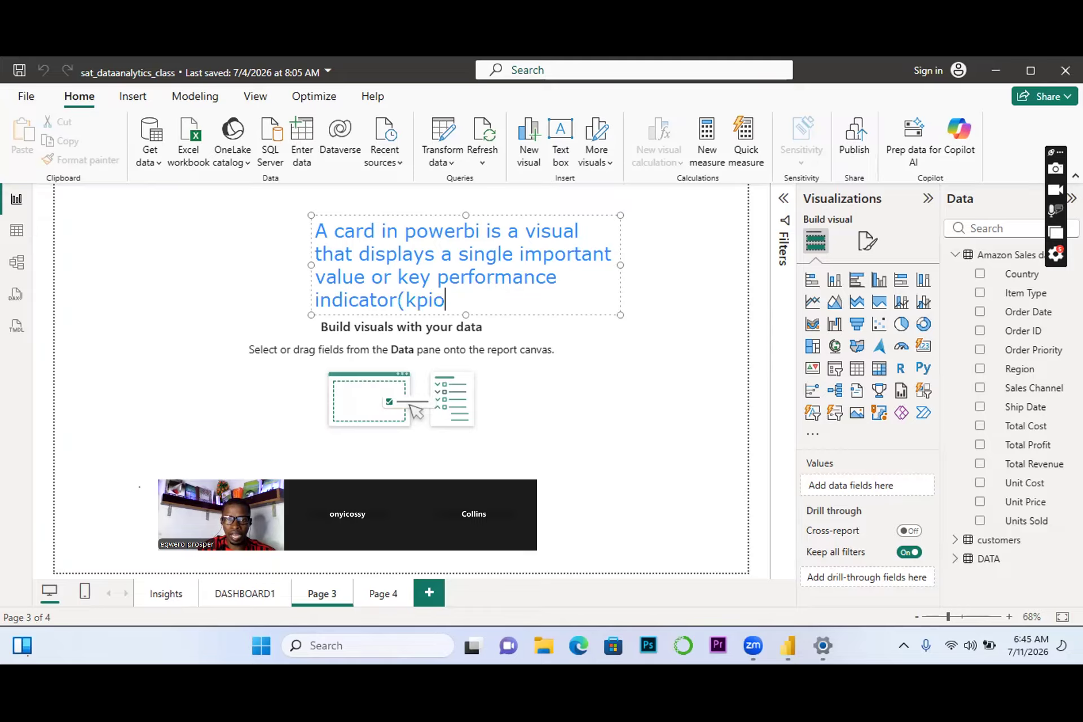
{"action": "key", "text": "BackSpace"}
{"action": "key", "text": "BackSpace"}
{"action": "key", "text": "BackSpace"}
{"action": "key", "text": "BackSpace"}
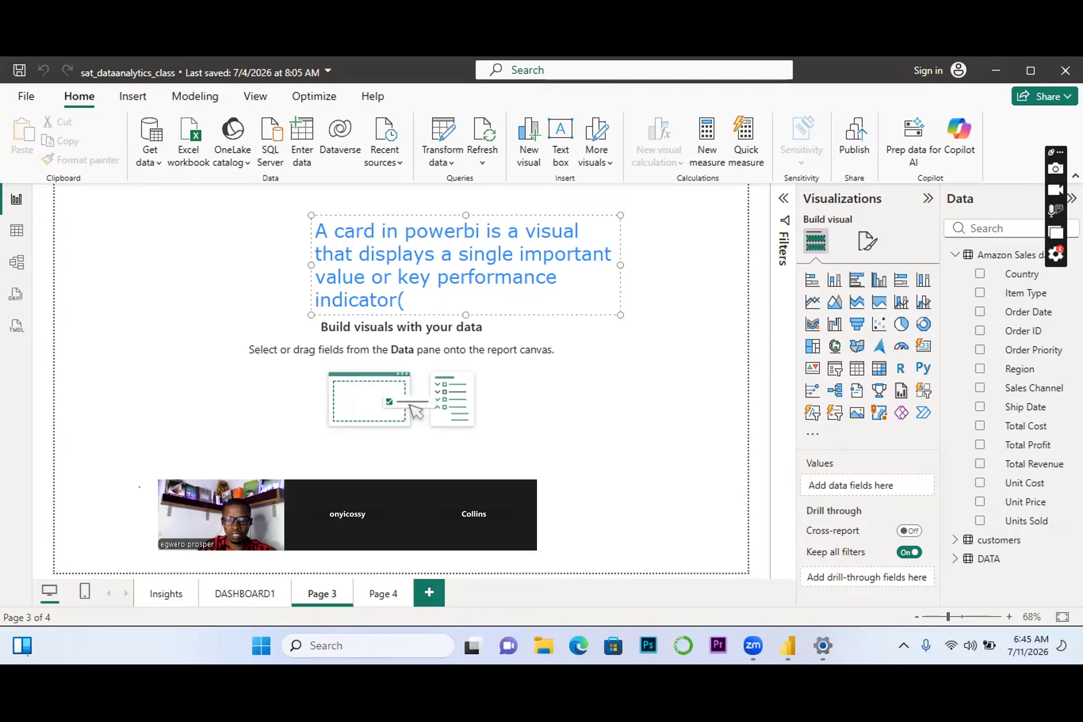
{"action": "type", "text": "KP"}
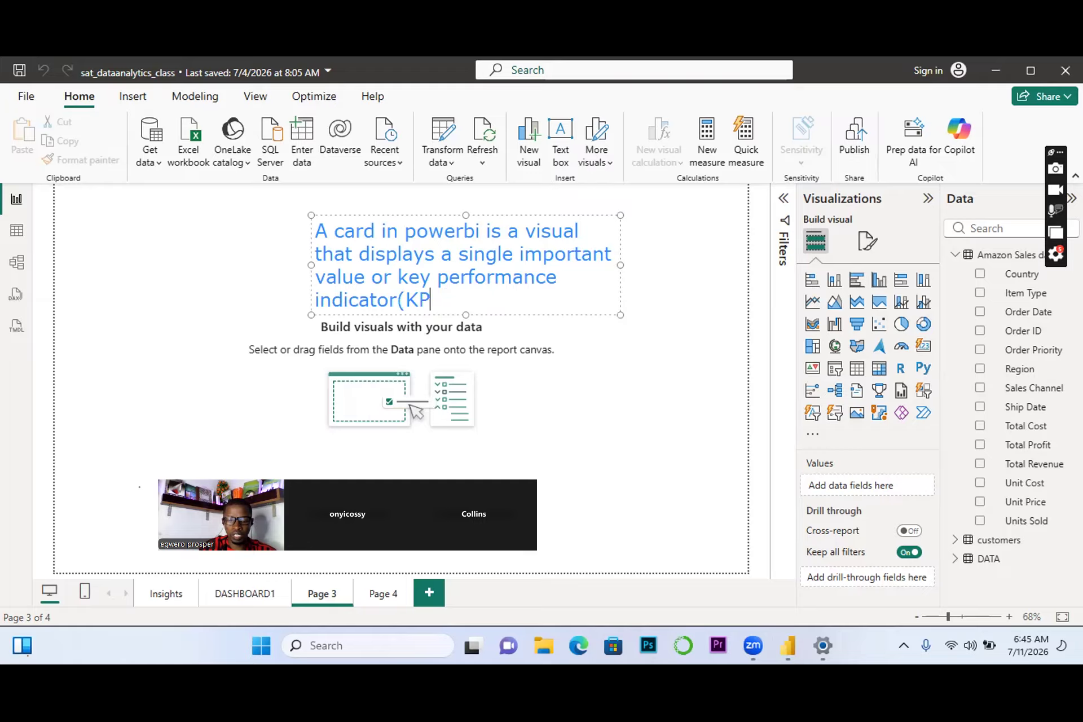
{"action": "type", "text": "I)"}
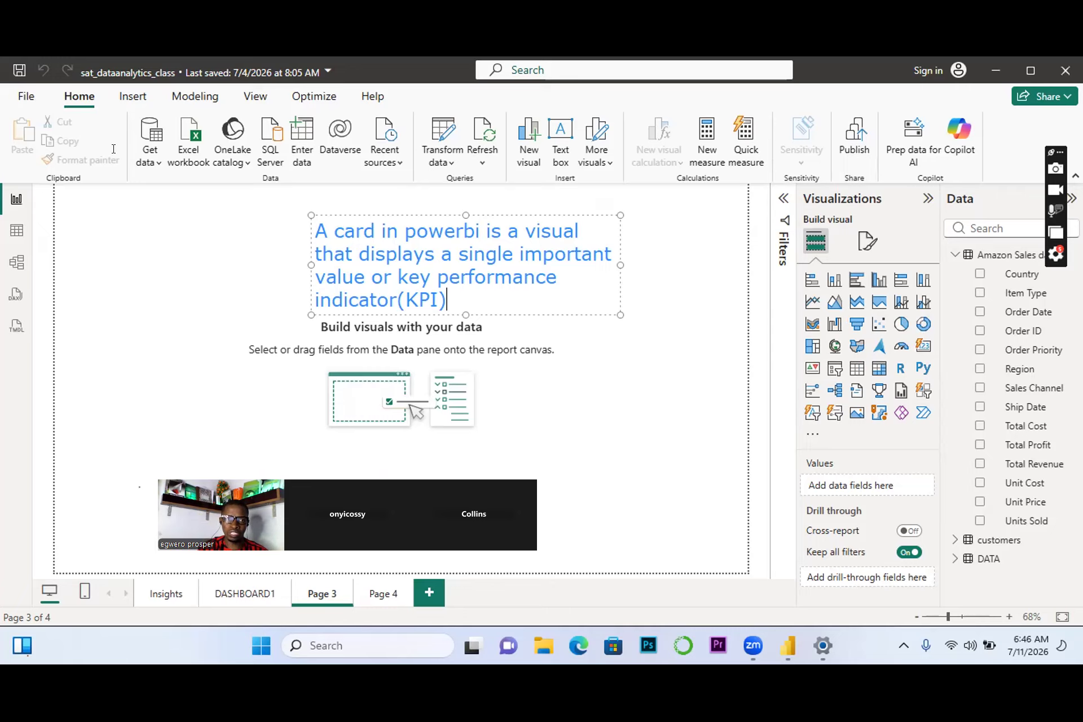
{"action": "left_click", "coordinate": [676, 185]}
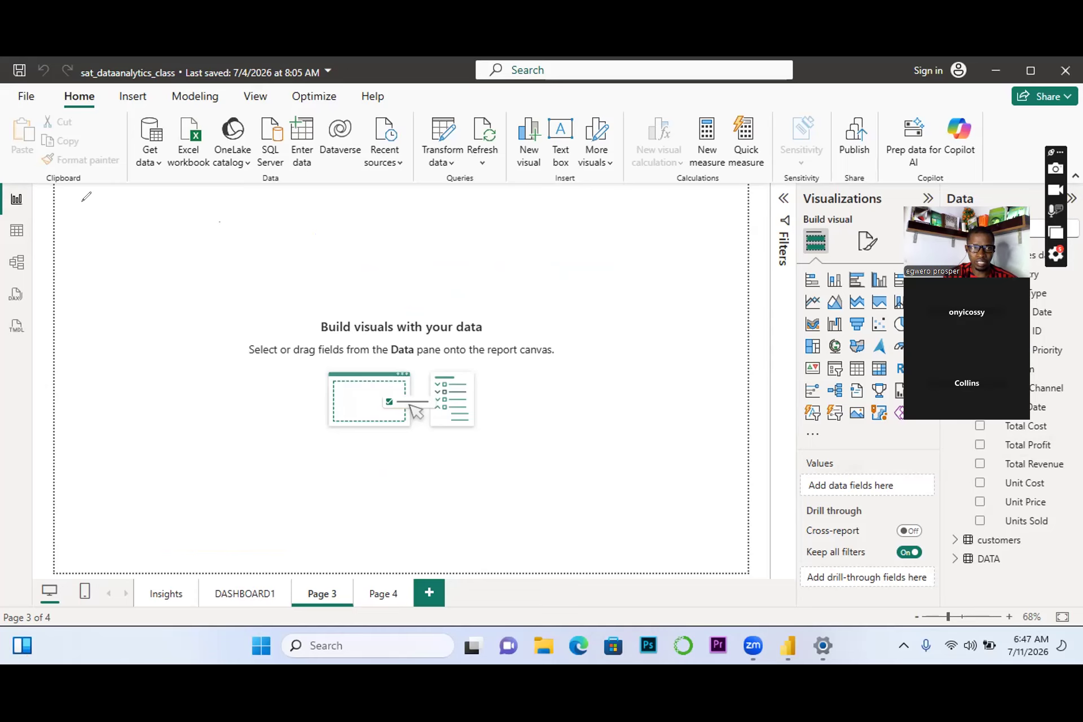
Sketch a dashboard frame over the report page with a row of four card boxes, and write "1M" in the first box.
{"action": "mouse_move", "coordinate": [71, 192]}
{"action": "left_mouse_down"}
{"action": "mouse_move", "coordinate": [88, 533]}
{"action": "mouse_move", "coordinate": [698, 510]}
{"action": "mouse_move", "coordinate": [694, 195]}
{"action": "mouse_move", "coordinate": [326, 191]}
{"action": "mouse_move", "coordinate": [135, 204]}
{"action": "mouse_move", "coordinate": [73, 182]}
{"action": "left_mouse_up"}
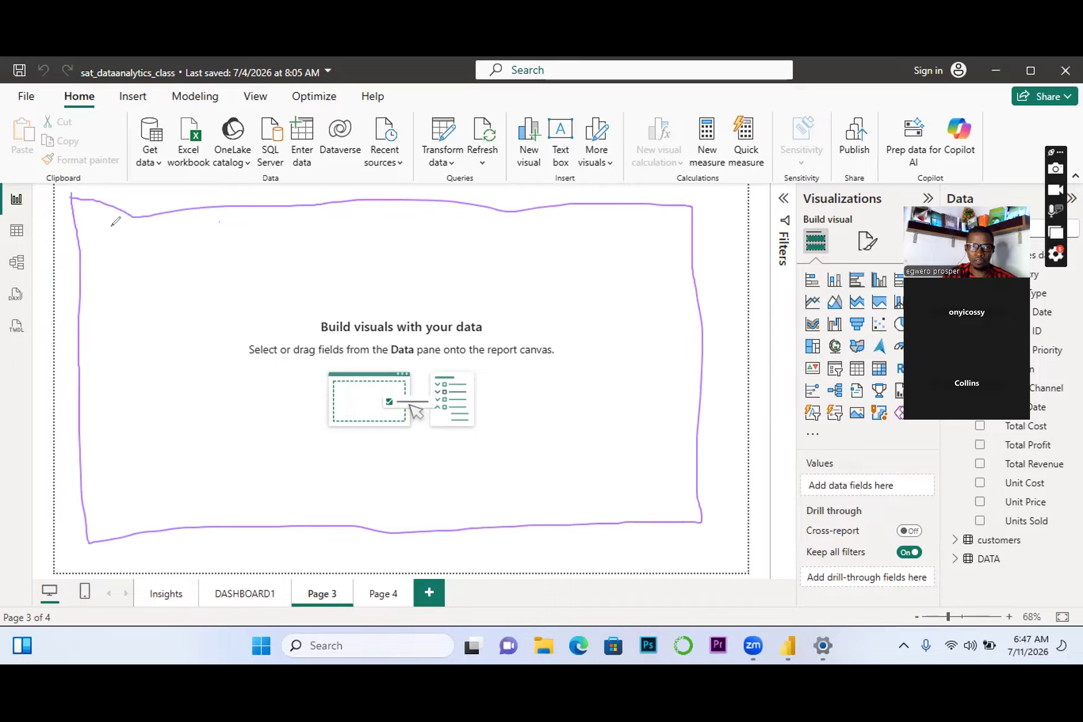
{"action": "mouse_move", "coordinate": [116, 232]}
{"action": "left_mouse_down"}
{"action": "mouse_move", "coordinate": [117, 270]}
{"action": "mouse_move", "coordinate": [213, 255]}
{"action": "mouse_move", "coordinate": [213, 220]}
{"action": "mouse_move", "coordinate": [197, 215]}
{"action": "mouse_move", "coordinate": [128, 213]}
{"action": "mouse_move", "coordinate": [113, 226]}
{"action": "left_mouse_up"}
{"action": "mouse_move", "coordinate": [254, 231]}
{"action": "left_mouse_down"}
{"action": "mouse_move", "coordinate": [259, 275]}
{"action": "mouse_move", "coordinate": [359, 276]}
{"action": "mouse_move", "coordinate": [376, 246]}
{"action": "mouse_move", "coordinate": [362, 227]}
{"action": "mouse_move", "coordinate": [251, 228]}
{"action": "left_mouse_up"}
{"action": "mouse_move", "coordinate": [426, 232]}
{"action": "left_mouse_down"}
{"action": "mouse_move", "coordinate": [427, 251]}
{"action": "mouse_move", "coordinate": [467, 273]}
{"action": "mouse_move", "coordinate": [523, 272]}
{"action": "mouse_move", "coordinate": [522, 219]}
{"action": "mouse_move", "coordinate": [426, 233]}
{"action": "left_mouse_up"}
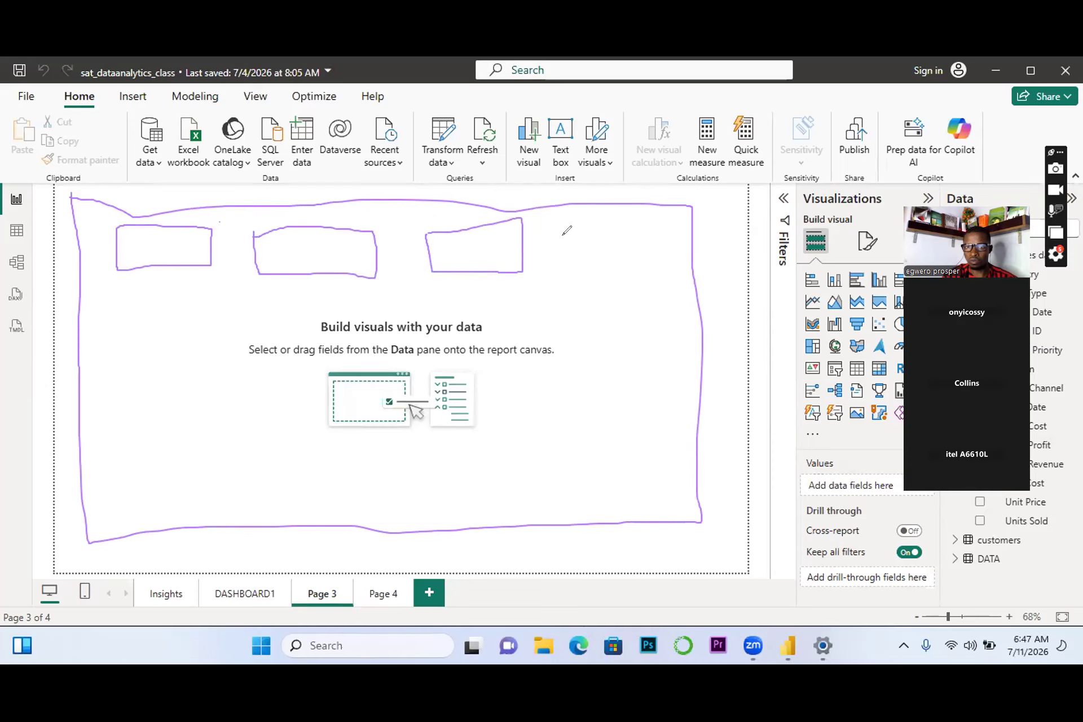
{"action": "mouse_move", "coordinate": [554, 233]}
{"action": "left_mouse_down"}
{"action": "mouse_move", "coordinate": [563, 263]}
{"action": "mouse_move", "coordinate": [628, 259]}
{"action": "mouse_move", "coordinate": [627, 231]}
{"action": "mouse_move", "coordinate": [595, 221]}
{"action": "mouse_move", "coordinate": [554, 233]}
{"action": "left_mouse_up"}
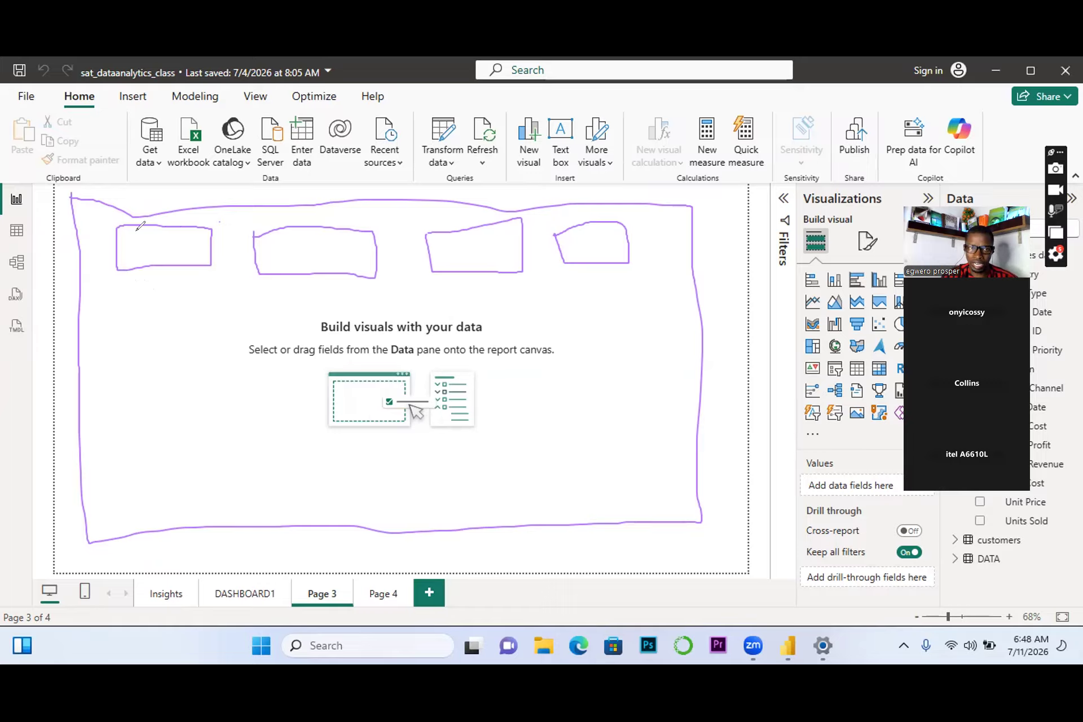
{"action": "mouse_move", "coordinate": [136, 236]}
{"action": "left_mouse_down"}
{"action": "mouse_move", "coordinate": [138, 258]}
{"action": "mouse_move", "coordinate": [175, 238]}
{"action": "left_mouse_up"}
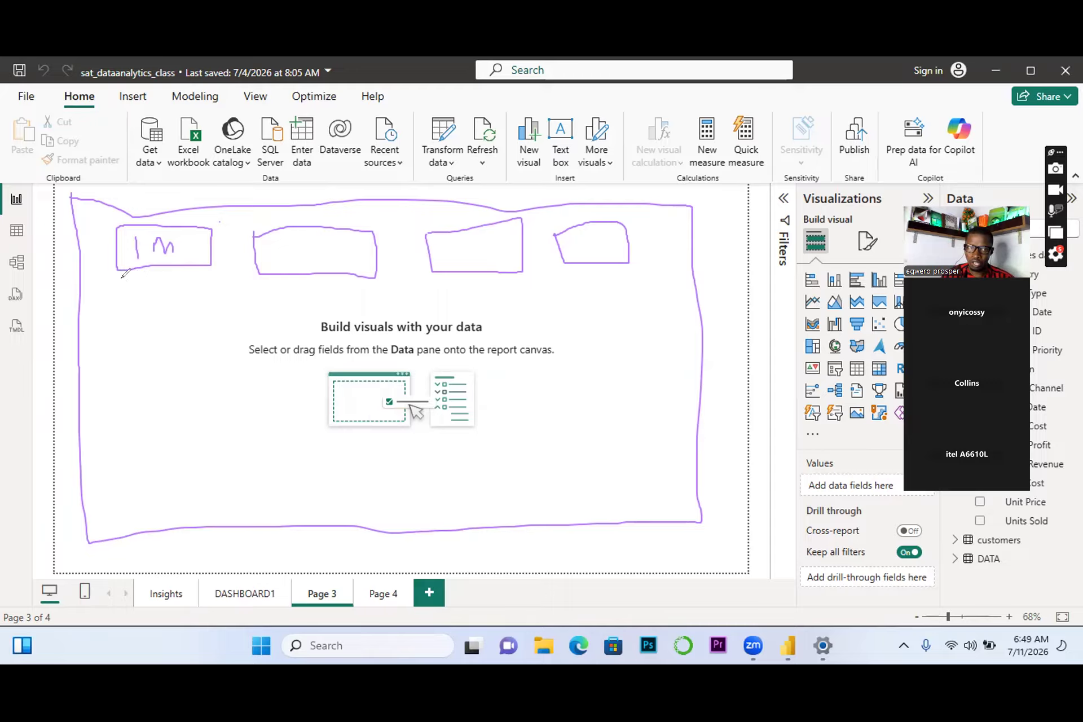
Sketch a table below the first card box, with two columns of short lines standing for its rows.
{"action": "mouse_move", "coordinate": [125, 285]}
{"action": "left_mouse_down"}
{"action": "mouse_move", "coordinate": [125, 454]}
{"action": "mouse_move", "coordinate": [301, 442]}
{"action": "mouse_move", "coordinate": [294, 285]}
{"action": "mouse_move", "coordinate": [121, 285]}
{"action": "left_mouse_up"}
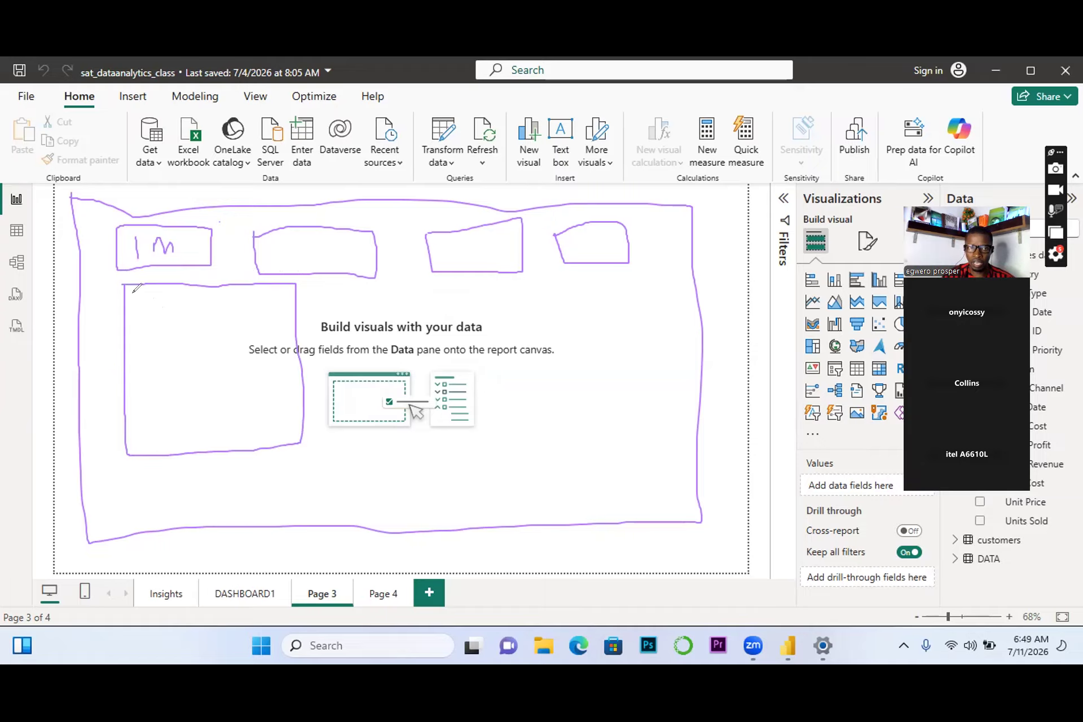
{"action": "left_click_drag", "start_coordinate": [130, 313], "coordinate": [277, 307]}
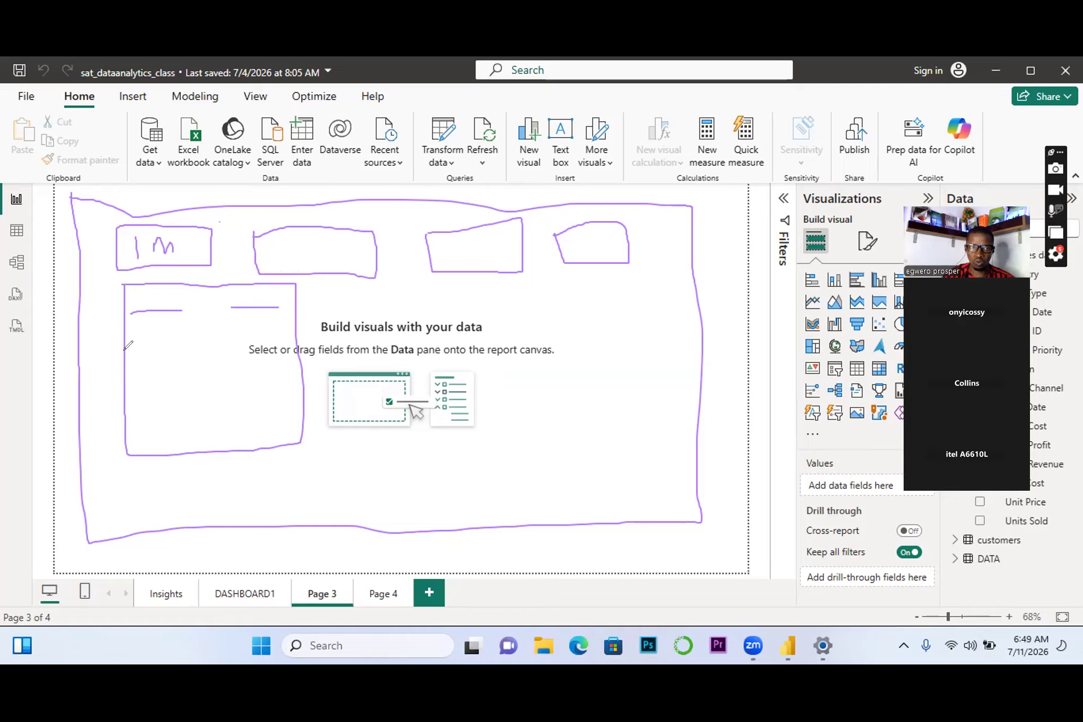
{"action": "mouse_move", "coordinate": [138, 337]}
{"action": "left_mouse_down"}
{"action": "mouse_move", "coordinate": [181, 337]}
{"action": "mouse_move", "coordinate": [166, 362]}
{"action": "mouse_move", "coordinate": [186, 363]}
{"action": "mouse_move", "coordinate": [167, 391]}
{"action": "mouse_move", "coordinate": [189, 391]}
{"action": "left_mouse_up"}
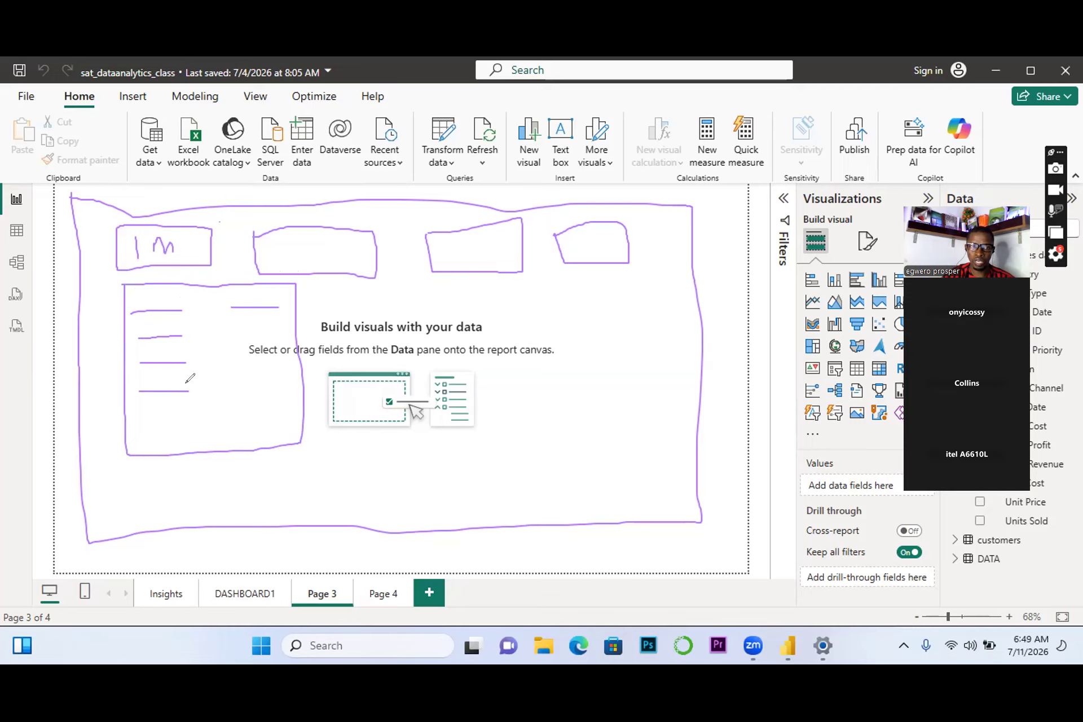
{"action": "left_click_drag", "start_coordinate": [138, 420], "coordinate": [190, 423]}
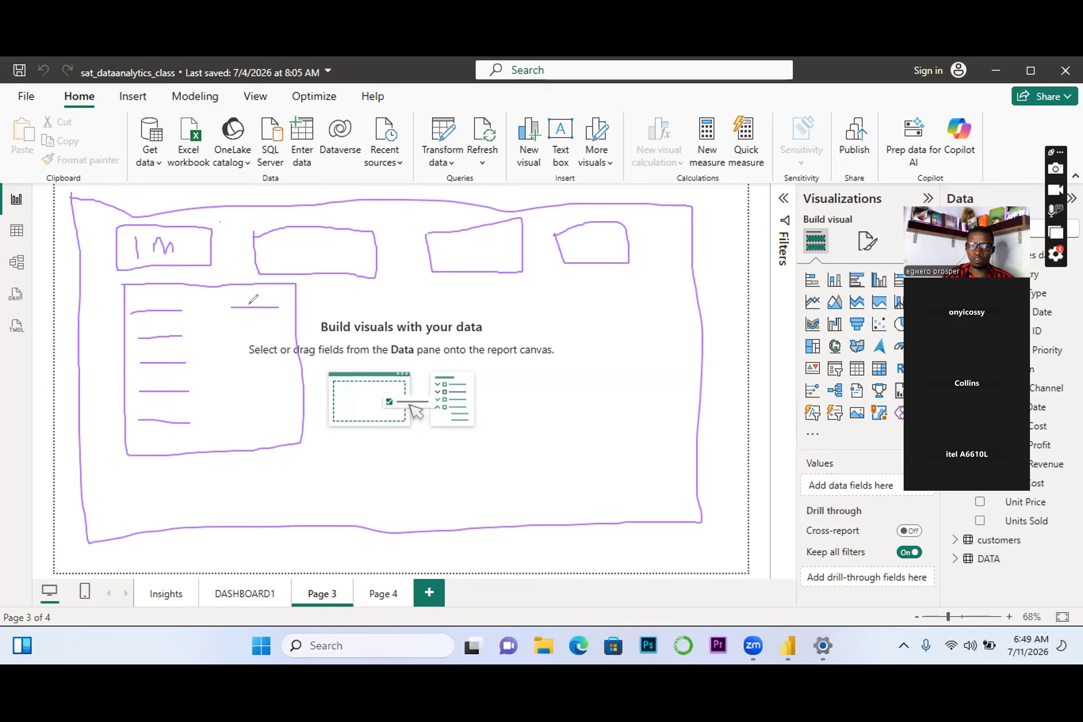
{"action": "mouse_move", "coordinate": [243, 323]}
{"action": "left_mouse_down"}
{"action": "mouse_move", "coordinate": [284, 323]}
{"action": "mouse_move", "coordinate": [290, 385]}
{"action": "mouse_move", "coordinate": [272, 407]}
{"action": "left_mouse_up"}
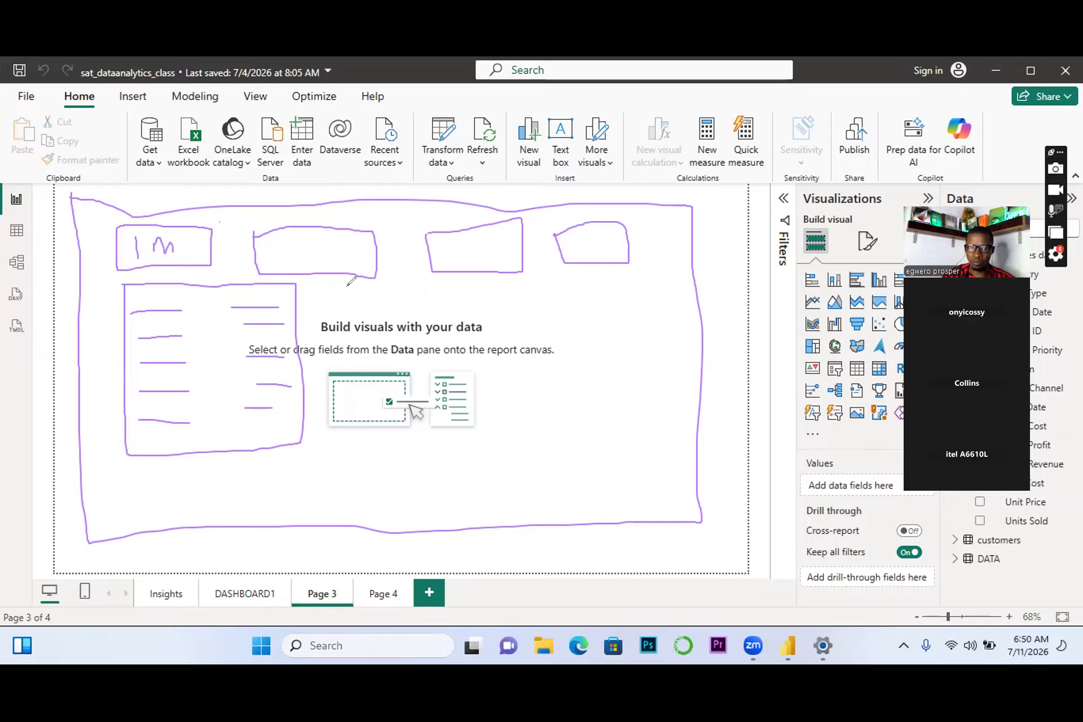
Sketch a column chart with two axes and three vertical bars beside the table sketch.
{"action": "mouse_move", "coordinate": [348, 288]}
{"action": "left_mouse_down"}
{"action": "mouse_move", "coordinate": [351, 401]}
{"action": "mouse_move", "coordinate": [507, 417]}
{"action": "left_mouse_up"}
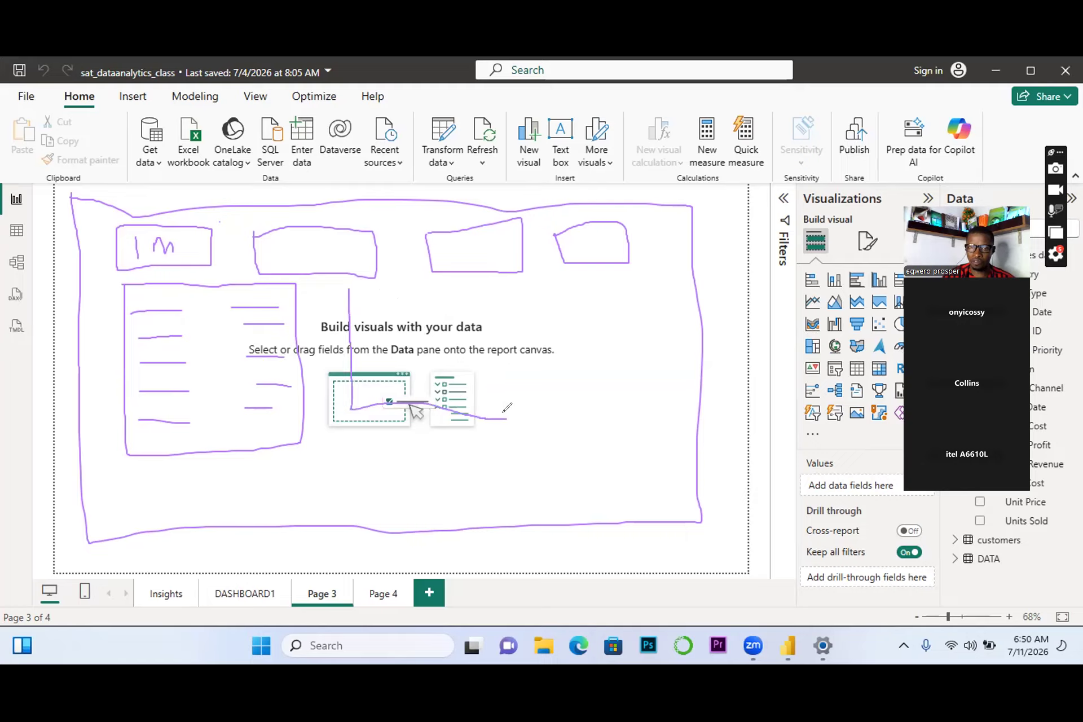
{"action": "mouse_move", "coordinate": [406, 302]}
{"action": "left_mouse_down"}
{"action": "mouse_move", "coordinate": [402, 389]}
{"action": "mouse_move", "coordinate": [418, 401]}
{"action": "mouse_move", "coordinate": [424, 332]}
{"action": "mouse_move", "coordinate": [417, 294]}
{"action": "mouse_move", "coordinate": [405, 292]}
{"action": "left_mouse_up"}
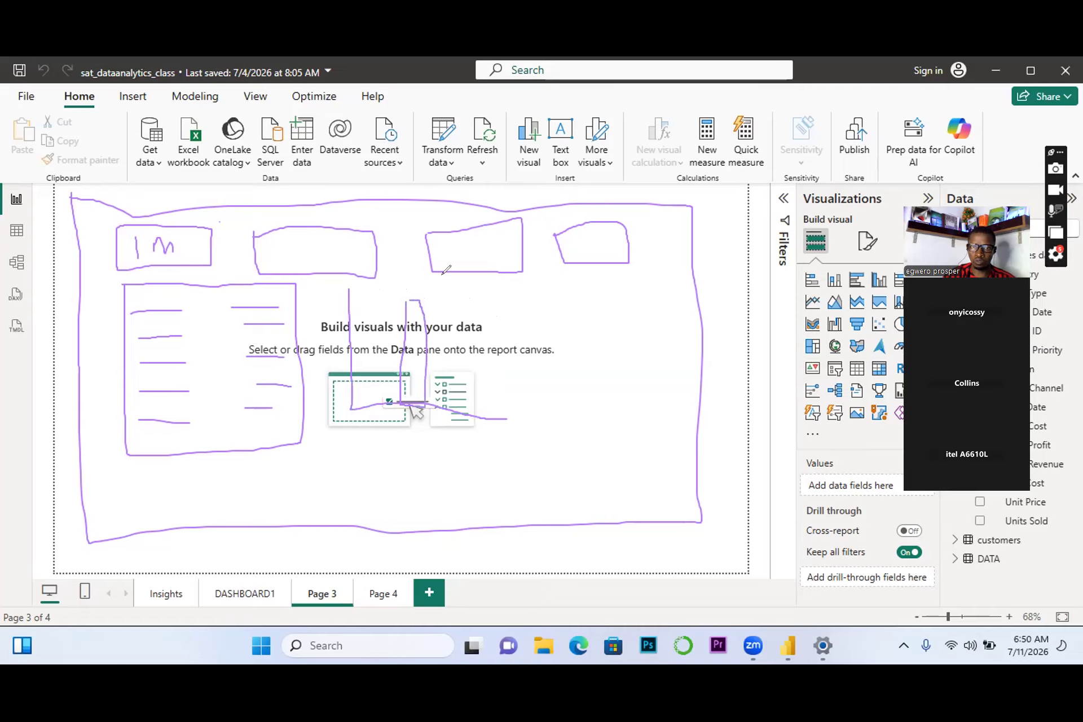
{"action": "mouse_move", "coordinate": [446, 276]}
{"action": "left_mouse_down"}
{"action": "mouse_move", "coordinate": [446, 388]}
{"action": "mouse_move", "coordinate": [469, 363]}
{"action": "mouse_move", "coordinate": [469, 307]}
{"action": "mouse_move", "coordinate": [468, 276]}
{"action": "mouse_move", "coordinate": [445, 276]}
{"action": "left_mouse_up"}
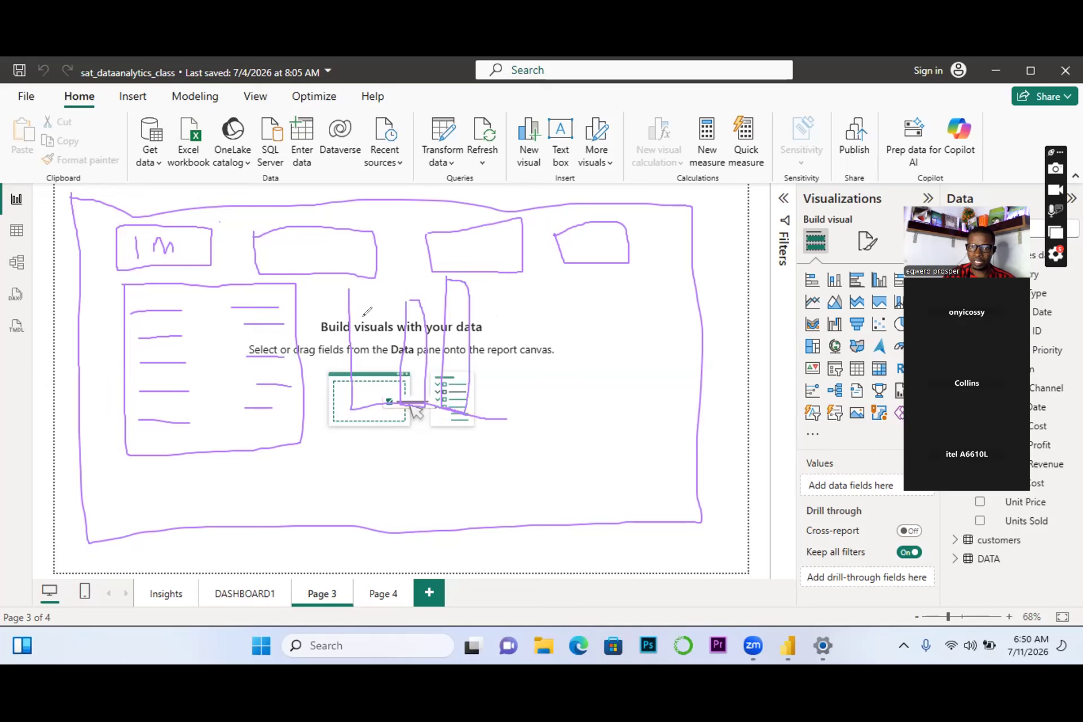
{"action": "mouse_move", "coordinate": [358, 323]}
{"action": "left_mouse_down"}
{"action": "mouse_move", "coordinate": [362, 401]}
{"action": "mouse_move", "coordinate": [372, 410]}
{"action": "mouse_move", "coordinate": [382, 322]}
{"action": "mouse_move", "coordinate": [375, 291]}
{"action": "mouse_move", "coordinate": [357, 284]}
{"action": "mouse_move", "coordinate": [362, 320]}
{"action": "left_mouse_up"}
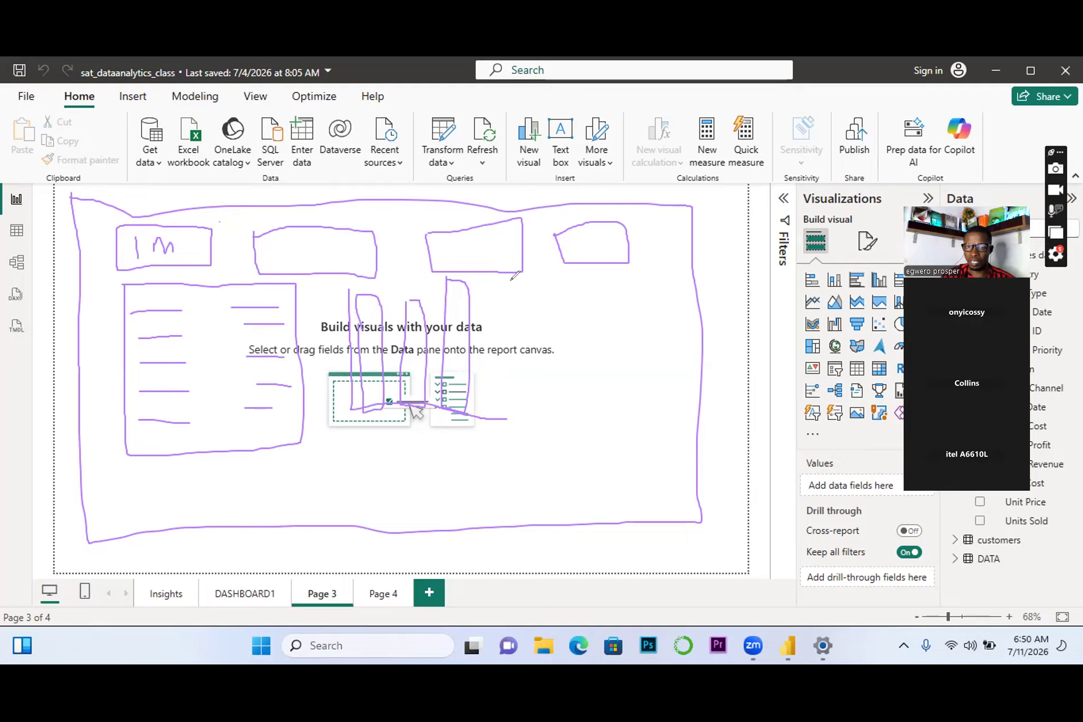
Sketch a second two-column table beside the column chart, and write "1m" in the second card box.
{"action": "mouse_move", "coordinate": [516, 275]}
{"action": "left_mouse_down"}
{"action": "mouse_move", "coordinate": [522, 404]}
{"action": "mouse_move", "coordinate": [631, 402]}
{"action": "mouse_move", "coordinate": [667, 339]}
{"action": "mouse_move", "coordinate": [642, 264]}
{"action": "mouse_move", "coordinate": [516, 275]}
{"action": "left_mouse_up"}
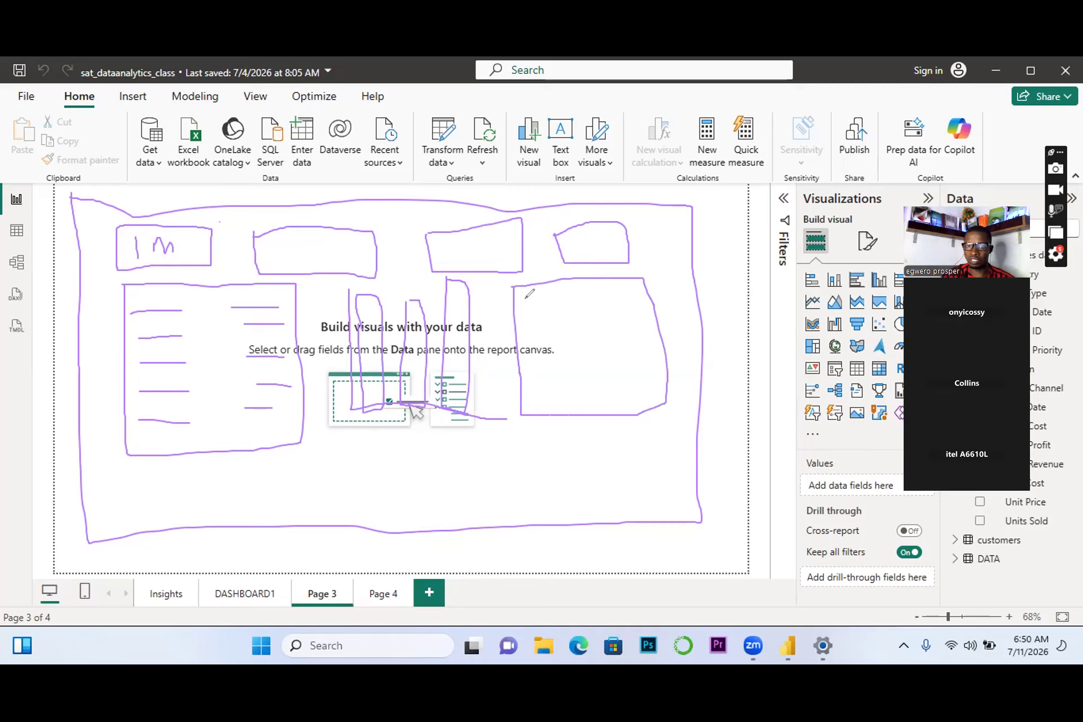
{"action": "left_click_drag", "start_coordinate": [526, 305], "coordinate": [627, 296]}
{"action": "left_click_drag", "start_coordinate": [539, 335], "coordinate": [624, 334]}
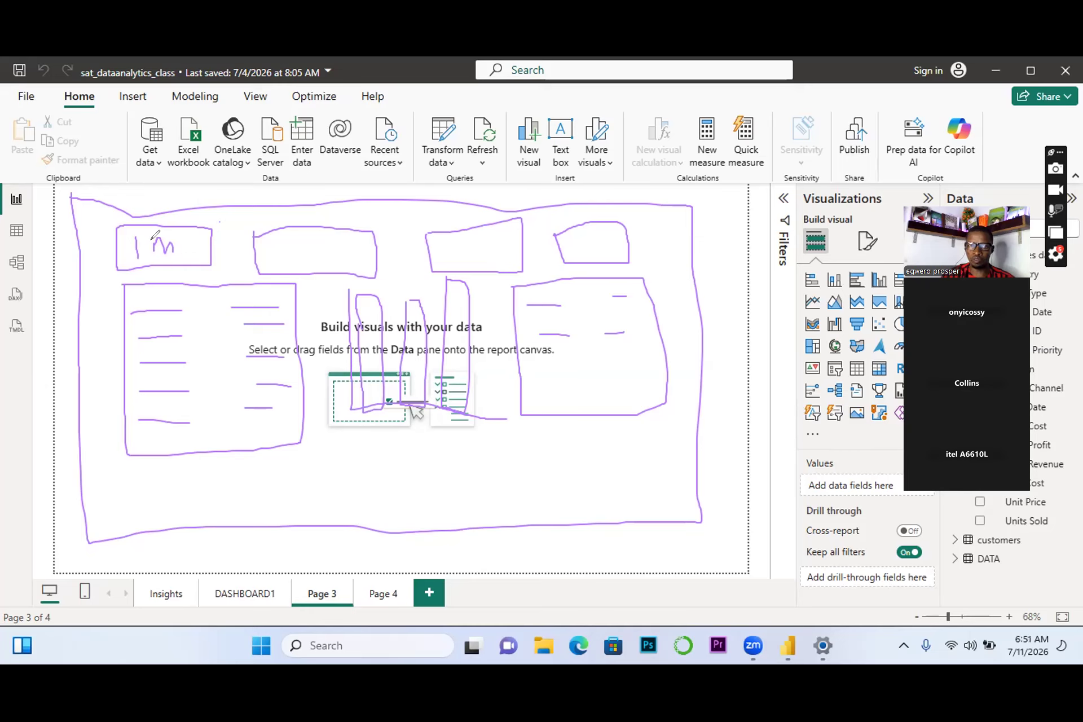
{"action": "left_click_drag", "start_coordinate": [288, 246], "coordinate": [306, 253]}
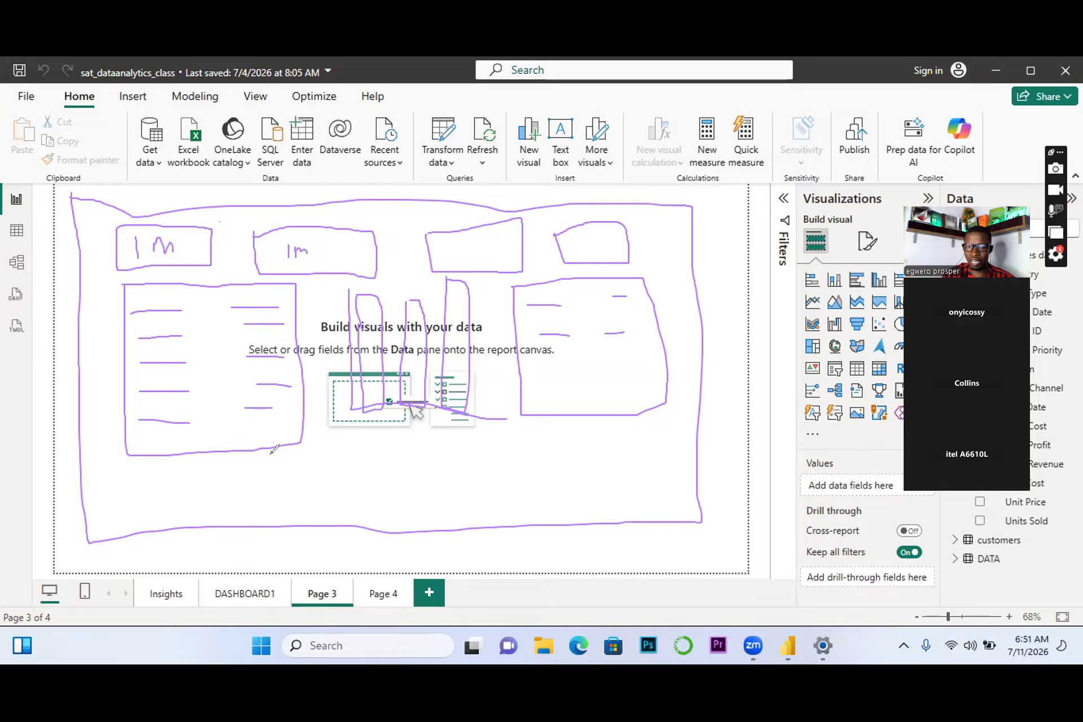
Sketch a wide strip along the base of the dashboard frame and divide it into seven cells.
{"action": "left_click_drag", "start_coordinate": [141, 467], "coordinate": [142, 499]}
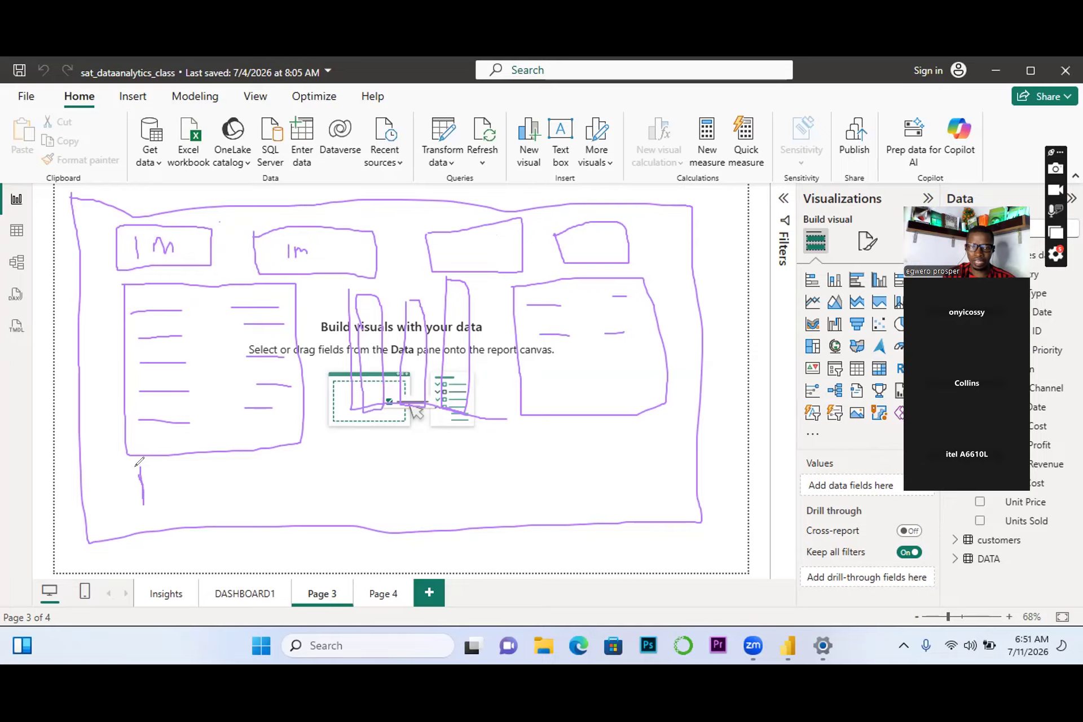
{"action": "mouse_move", "coordinate": [140, 467]}
{"action": "left_mouse_down"}
{"action": "mouse_move", "coordinate": [671, 472]}
{"action": "mouse_move", "coordinate": [669, 488]}
{"action": "mouse_move", "coordinate": [494, 507]}
{"action": "mouse_move", "coordinate": [147, 504]}
{"action": "left_mouse_up"}
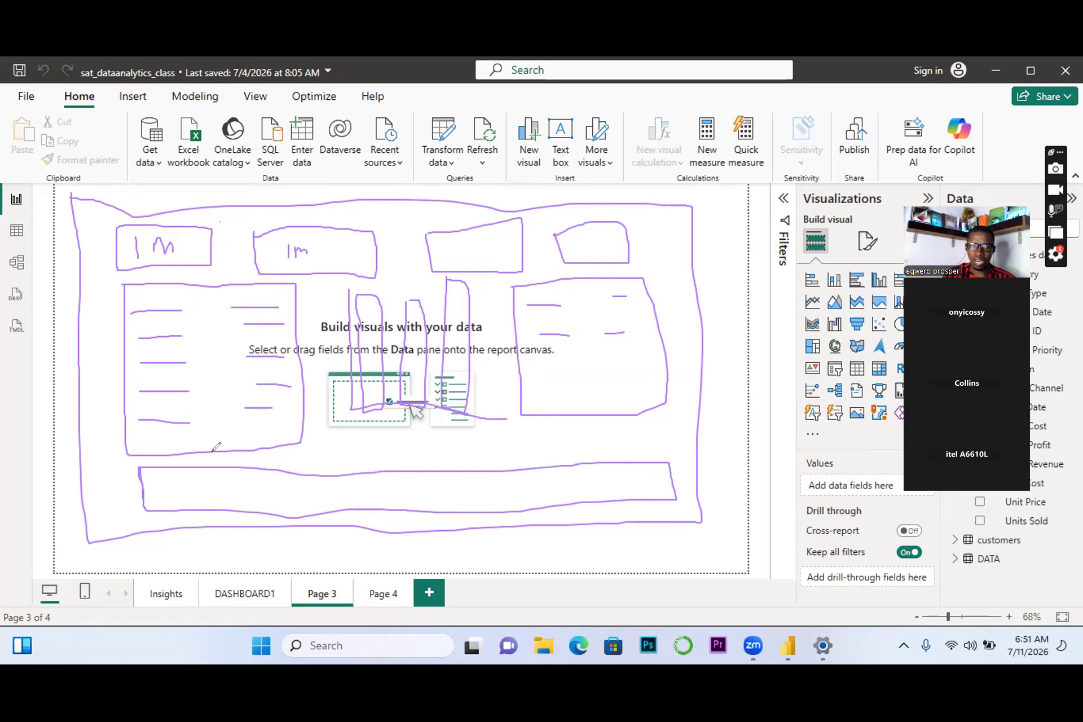
{"action": "left_click_drag", "start_coordinate": [215, 475], "coordinate": [218, 507]}
{"action": "left_click_drag", "start_coordinate": [271, 471], "coordinate": [271, 510]}
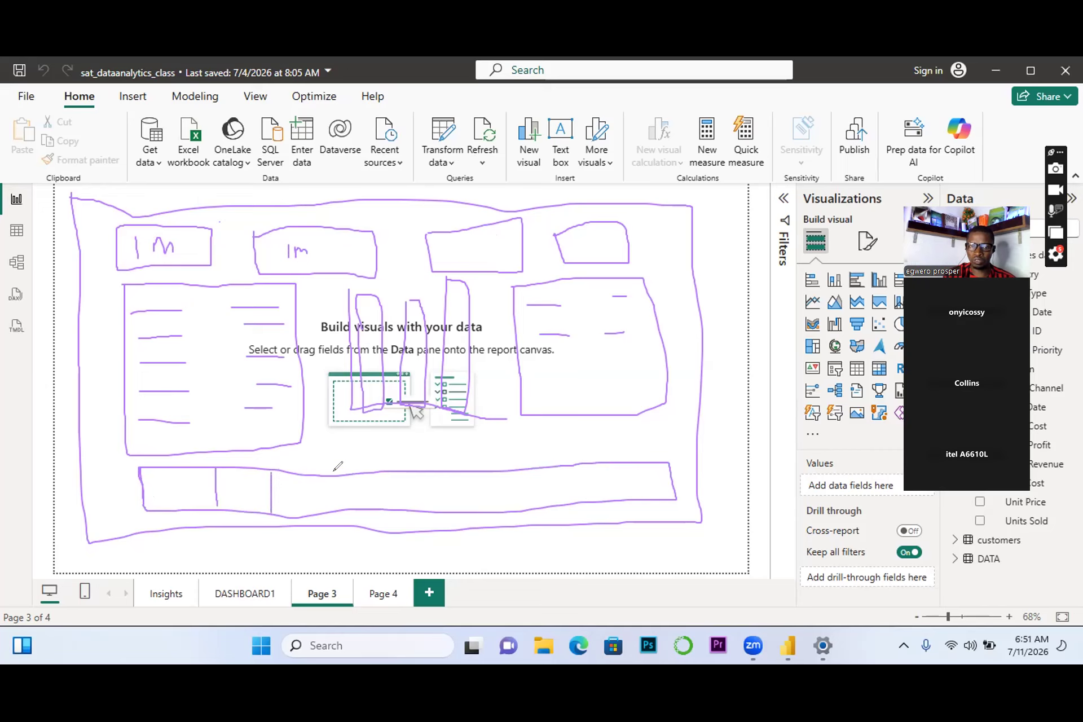
{"action": "left_click_drag", "start_coordinate": [338, 476], "coordinate": [339, 511]}
{"action": "left_click_drag", "start_coordinate": [414, 472], "coordinate": [413, 508]}
{"action": "left_click_drag", "start_coordinate": [513, 471], "coordinate": [513, 507]}
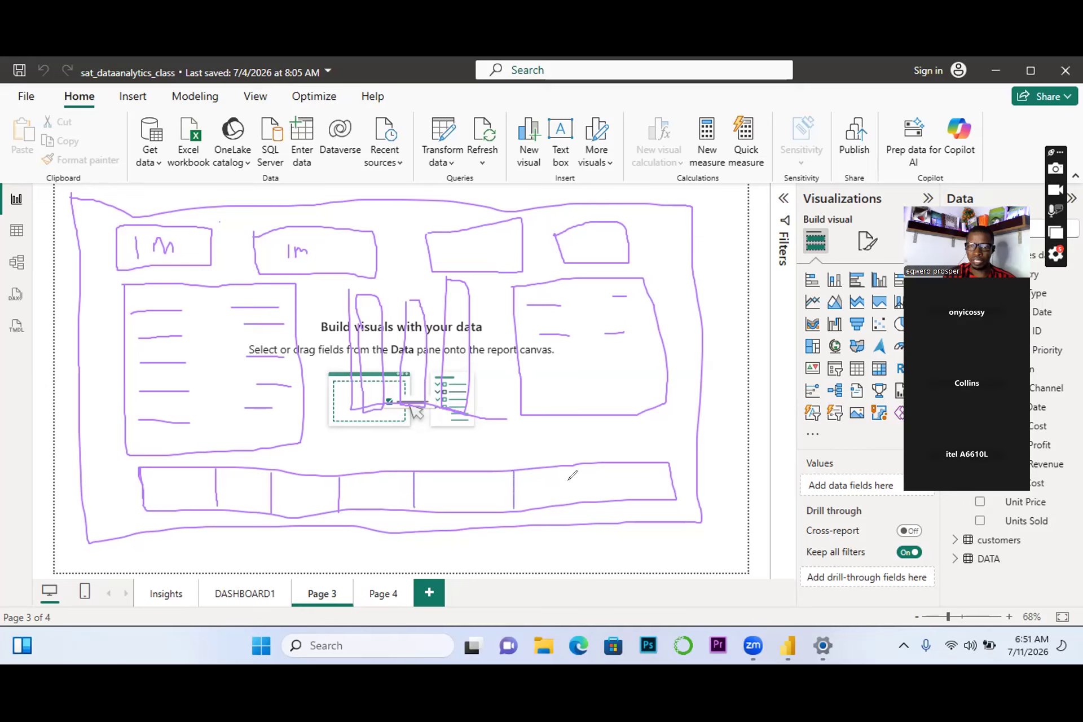
{"action": "left_click_drag", "start_coordinate": [599, 463], "coordinate": [600, 499]}
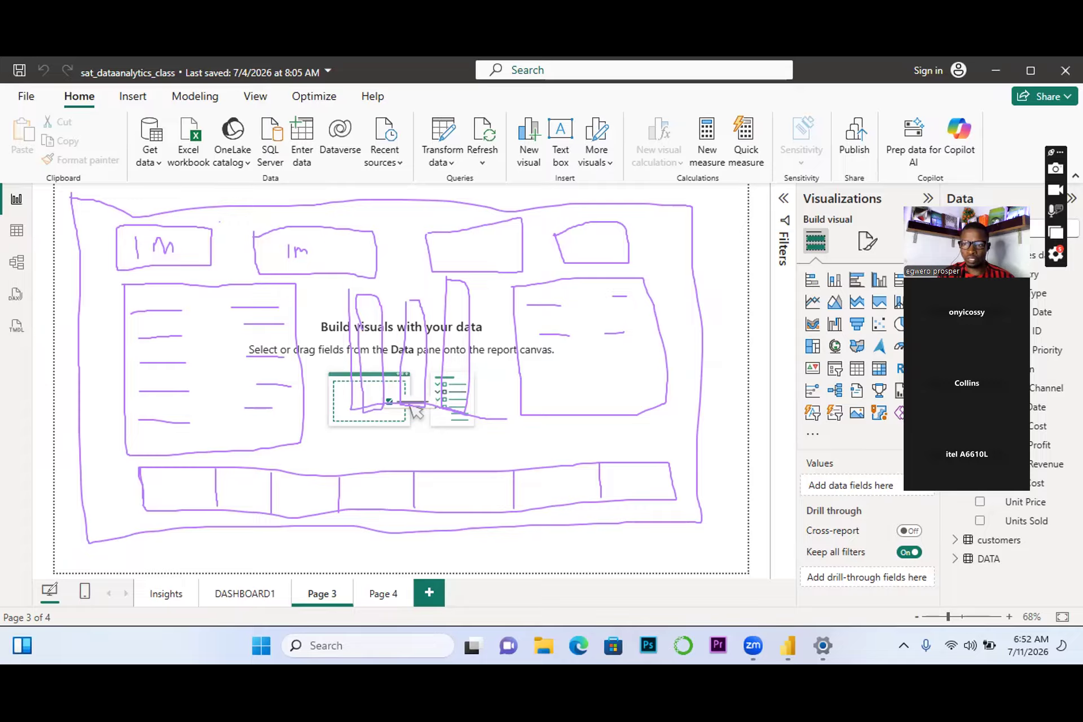
Clear the dashboard sketch from the report page and move the floating meeting video panel off the data fields.
{"action": "left_click", "coordinate": [19, 486]}
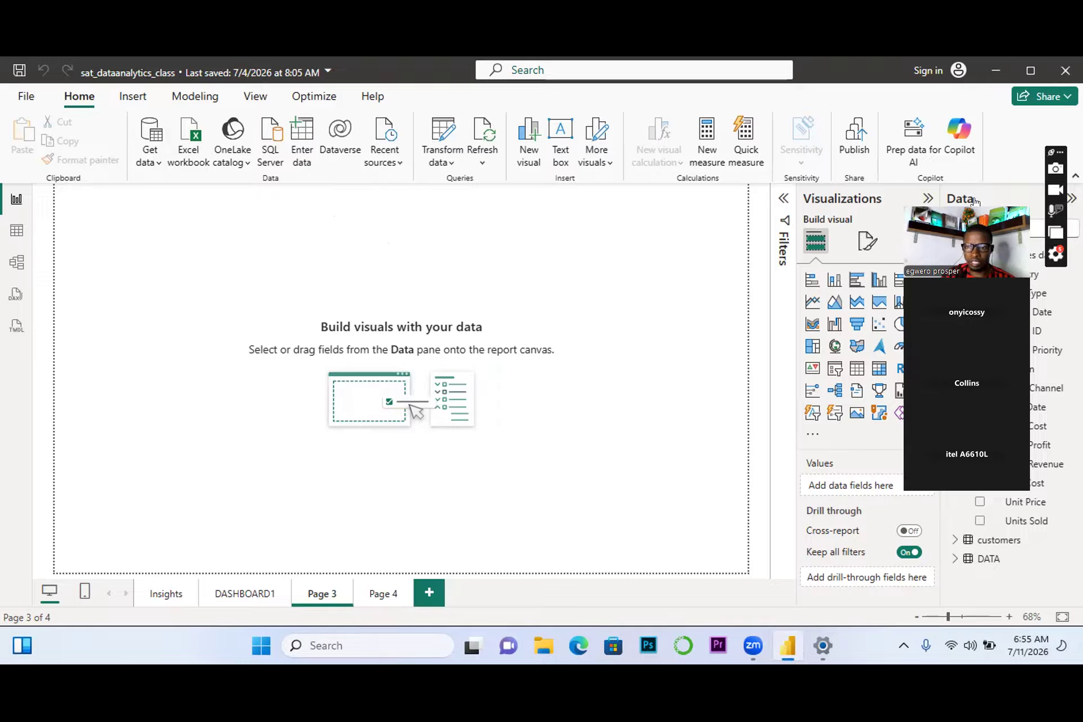
{"action": "left_click_drag", "start_coordinate": [975, 202], "coordinate": [437, 488]}
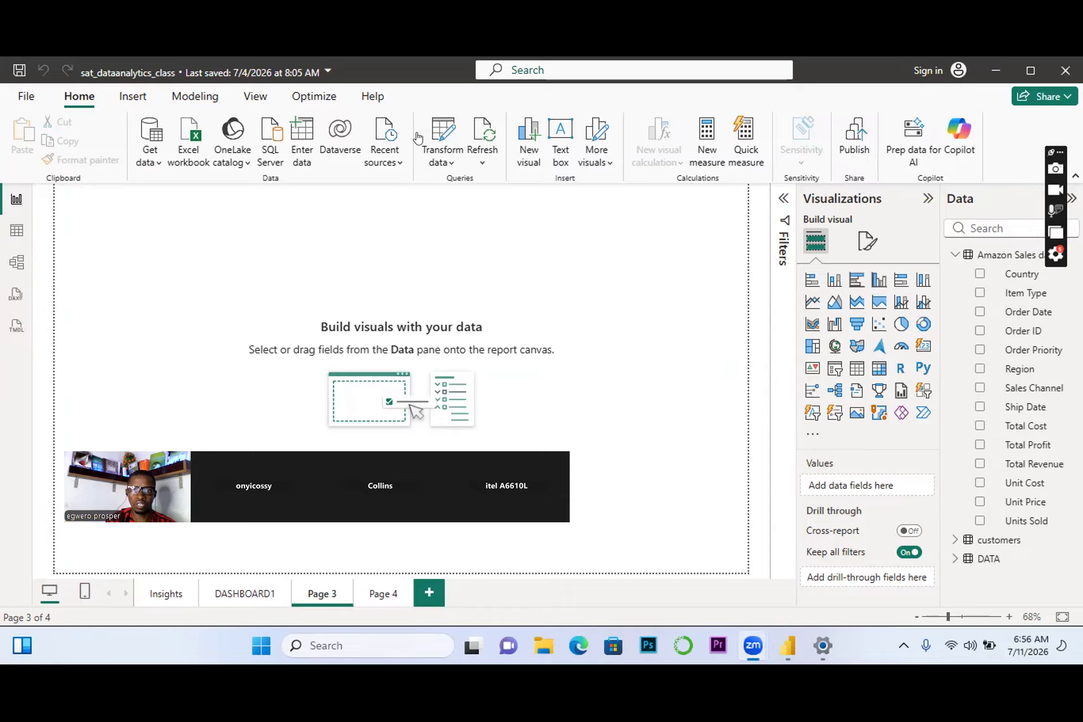
Insert a text box on the empty report Page 3.
{"action": "left_click", "coordinate": [441, 245]}
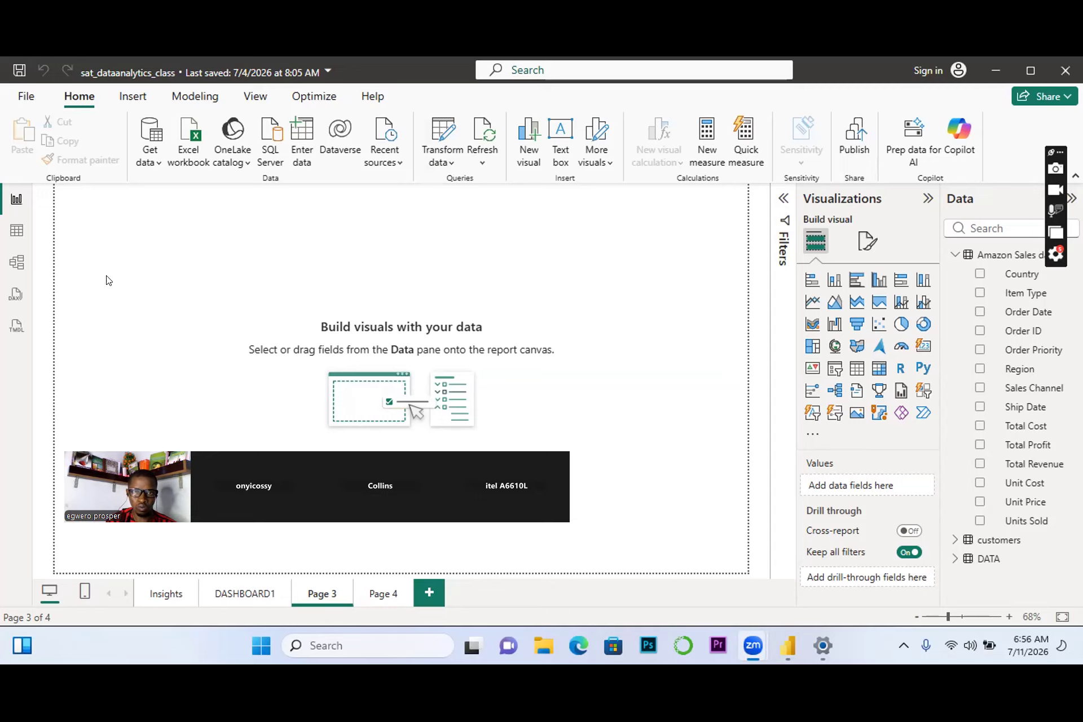
{"action": "left_click", "coordinate": [124, 96]}
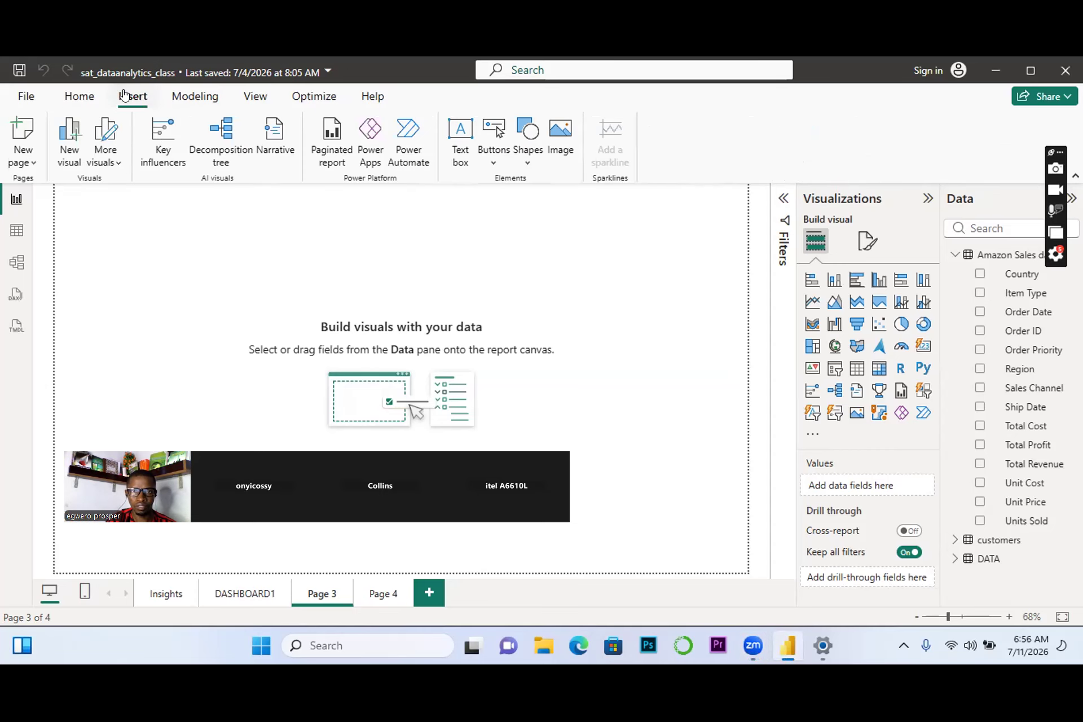
{"action": "left_click", "coordinate": [461, 132]}
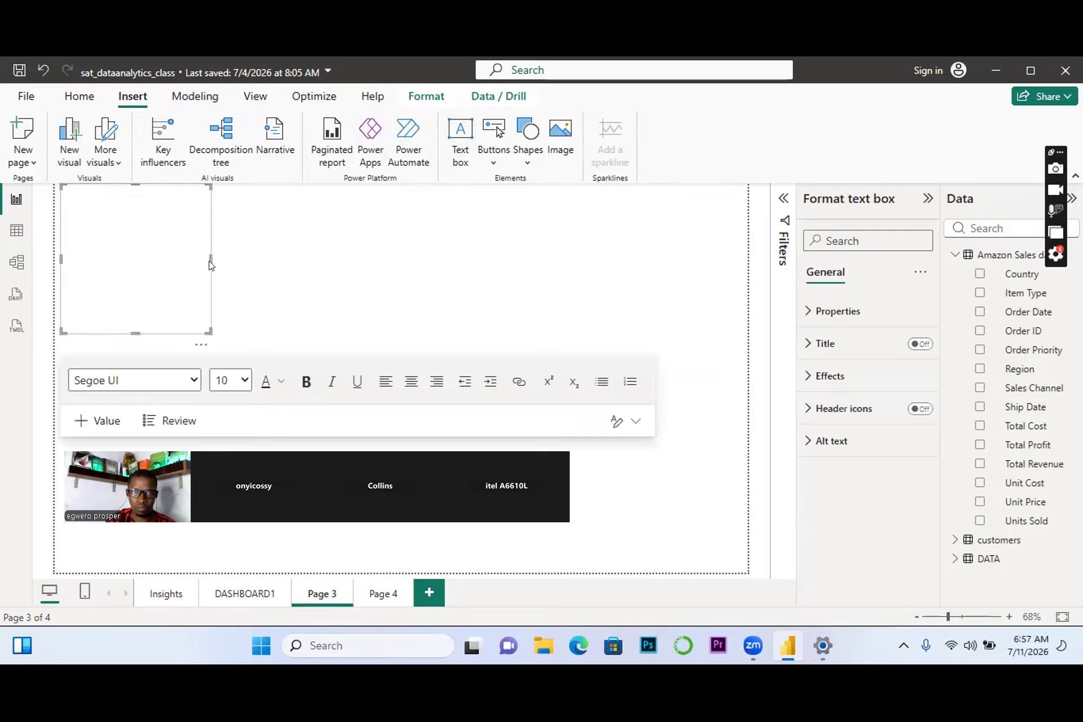
Widen the text box to more than half the page width and enter the title "DIGITECH SALES DASHBOARD".
{"action": "left_click_drag", "start_coordinate": [204, 257], "coordinate": [488, 253]}
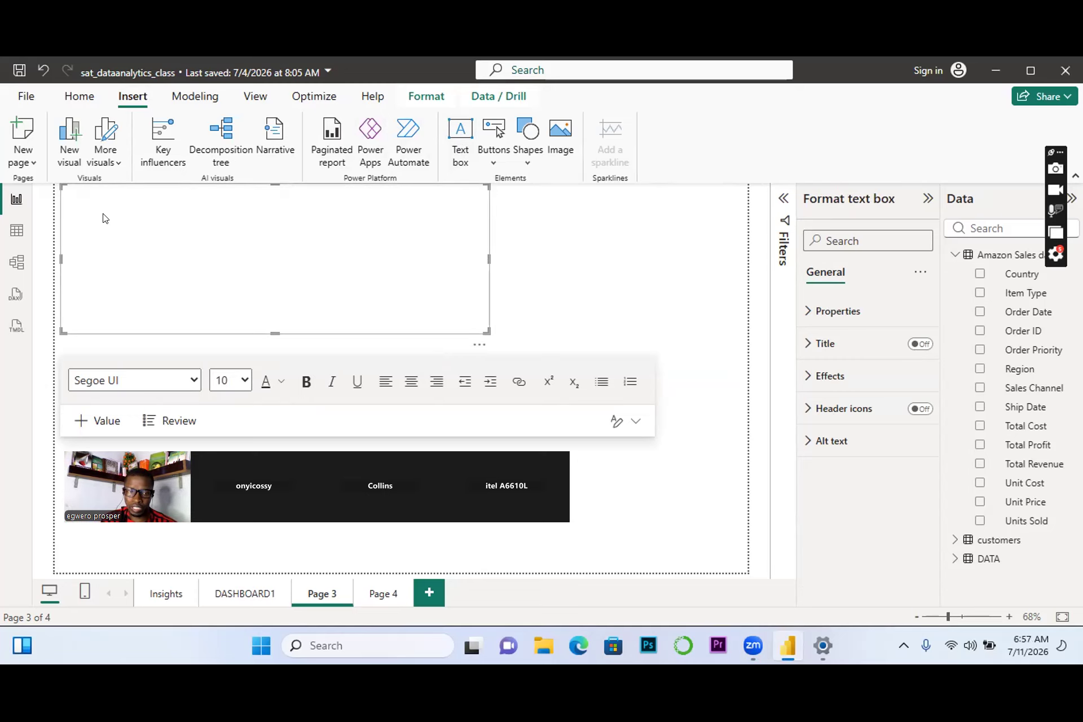
{"action": "left_click", "coordinate": [166, 247]}
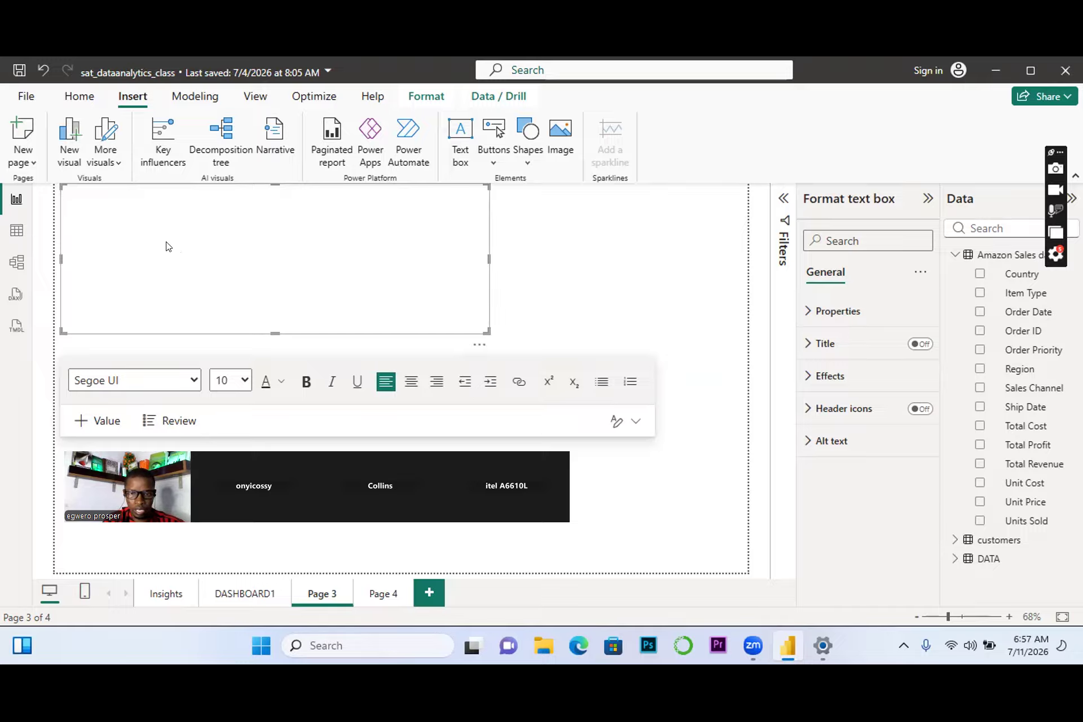
{"action": "type", "text": "DIGITECH"}
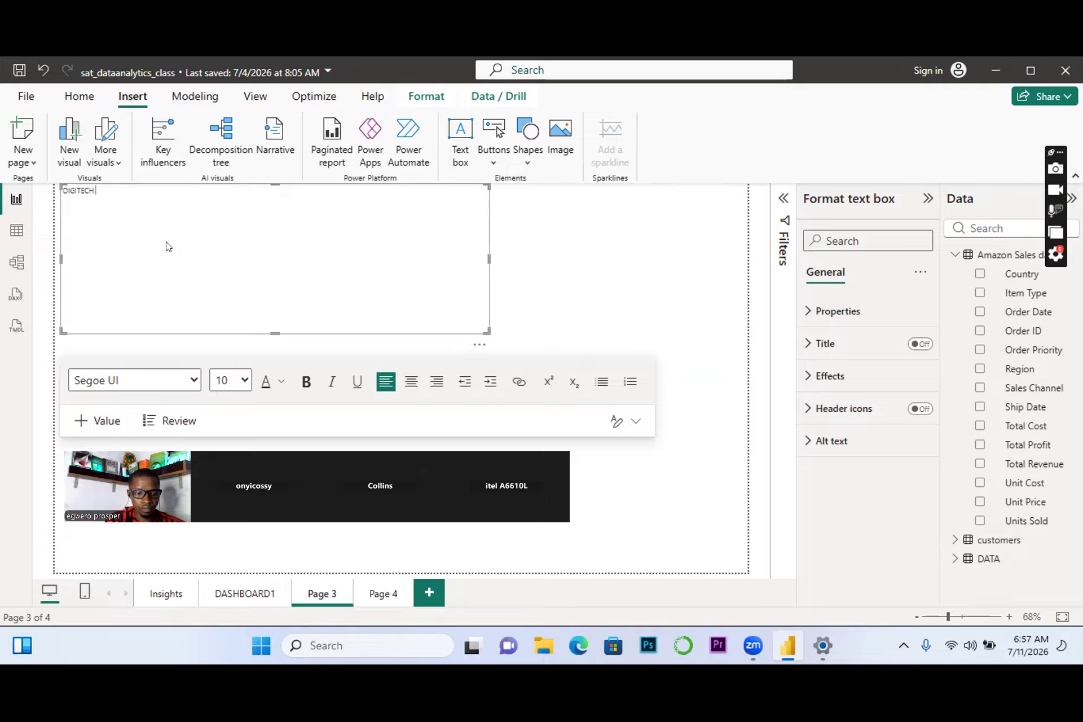
{"action": "type", "text": " SALE"}
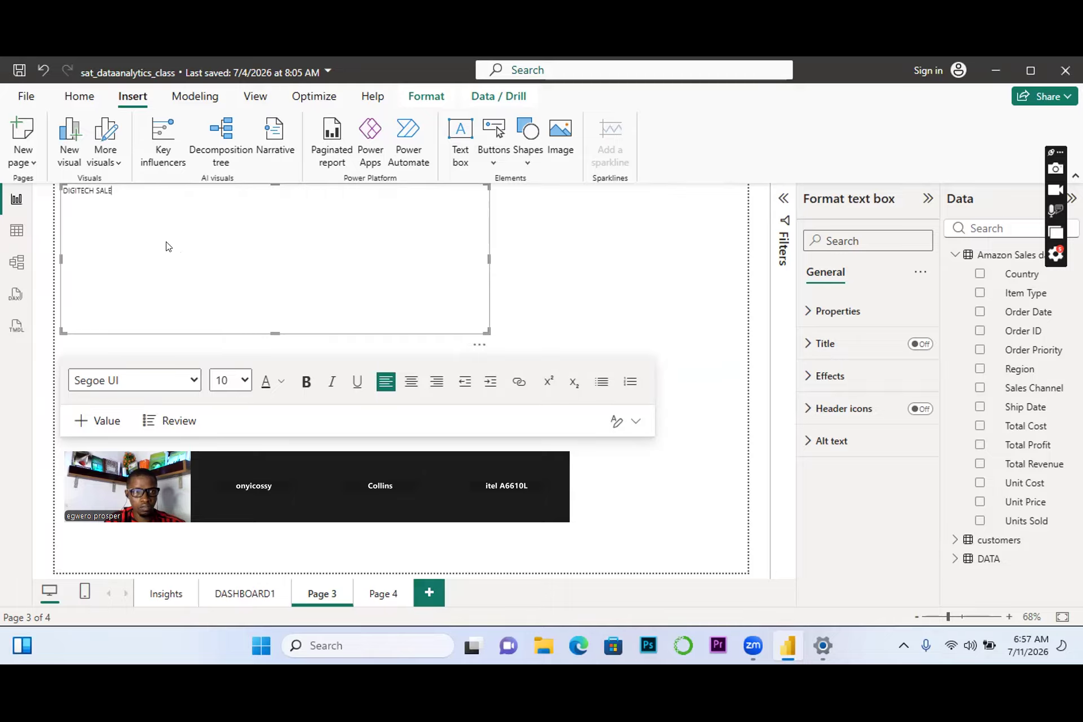
{"action": "type", "text": "S DATA"}
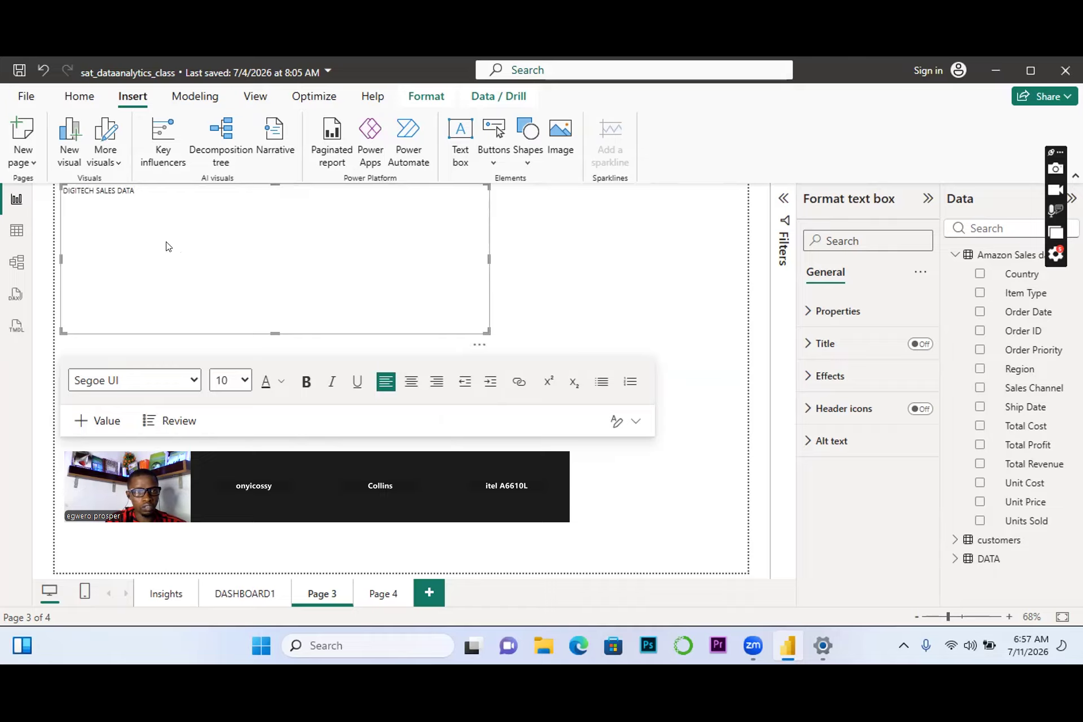
{"action": "key", "text": "BackSpace"}
{"action": "key", "text": "BackSpace"}
{"action": "key", "text": "BackSpace"}
{"action": "type", "text": "ASH"}
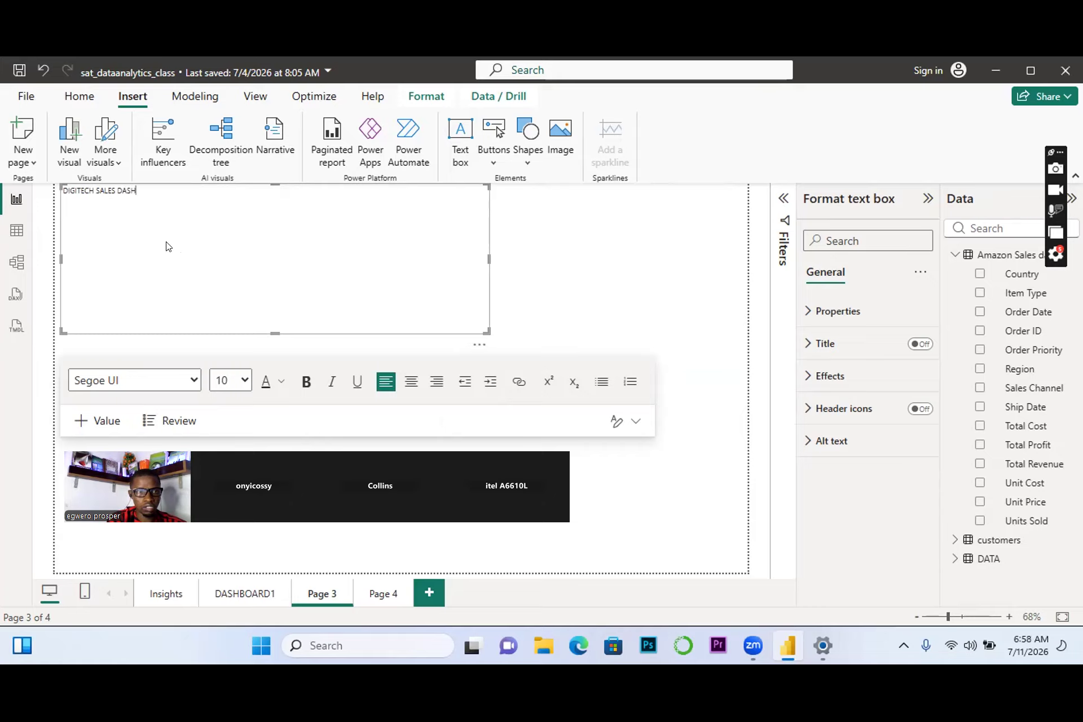
{"action": "type", "text": "BO"}
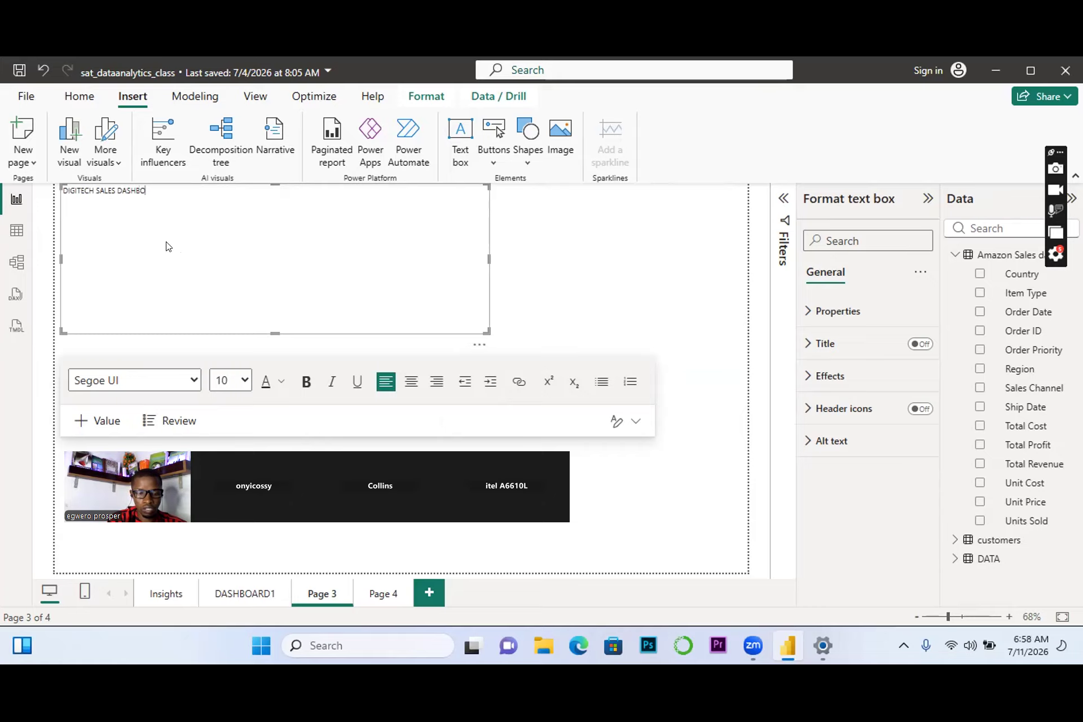
{"action": "type", "text": "ARD"}
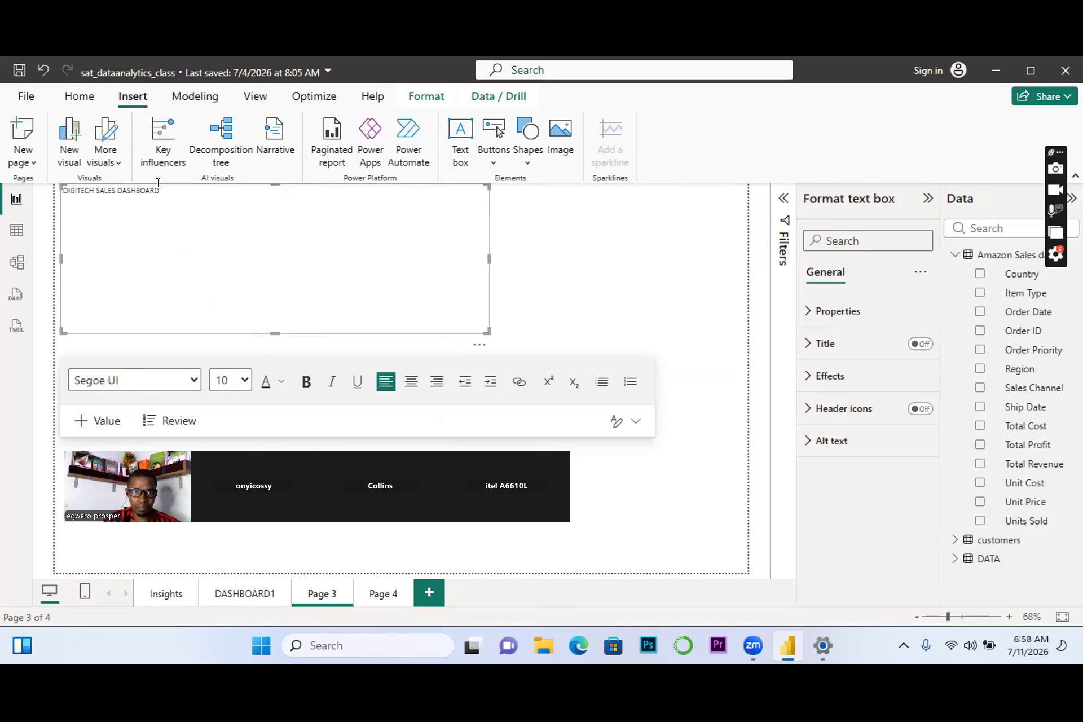
Make the dashboard title bold and set its font size to 24.
{"action": "left_click_drag", "start_coordinate": [160, 191], "coordinate": [33, 188]}
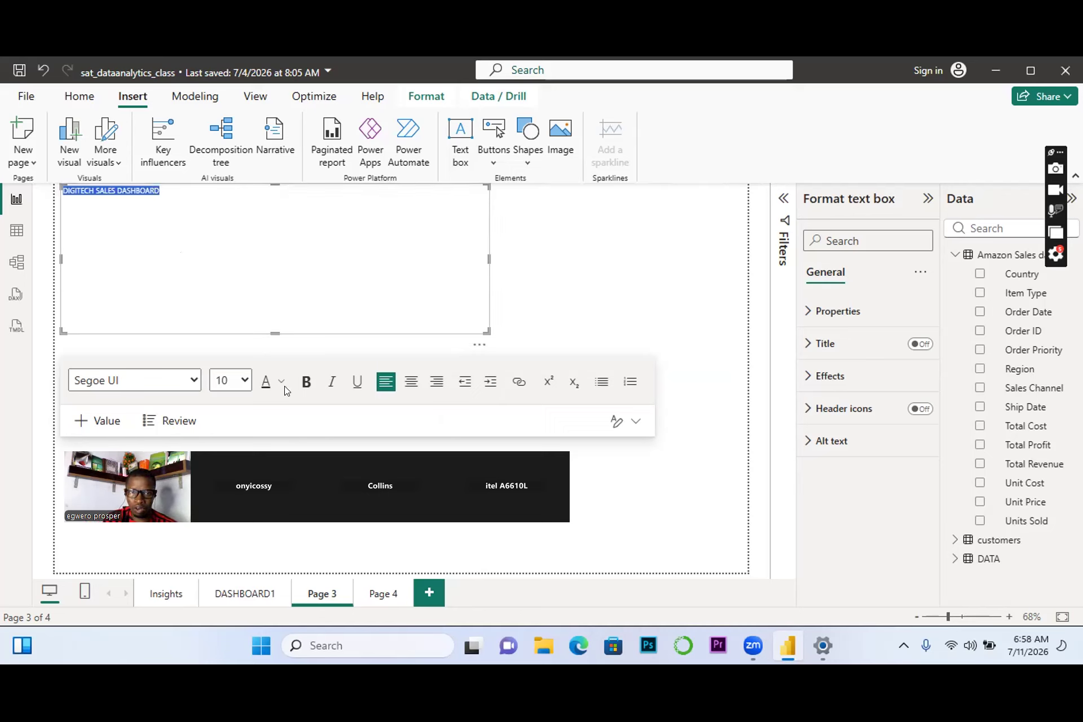
{"action": "left_click", "coordinate": [305, 382]}
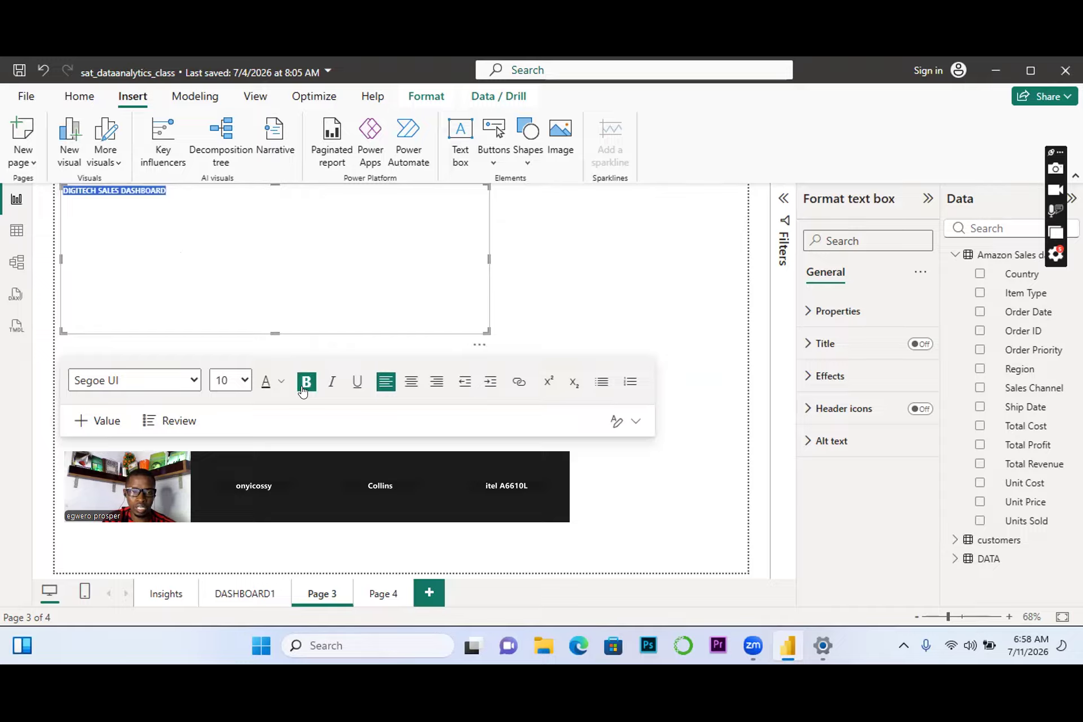
{"action": "left_click", "coordinate": [245, 380]}
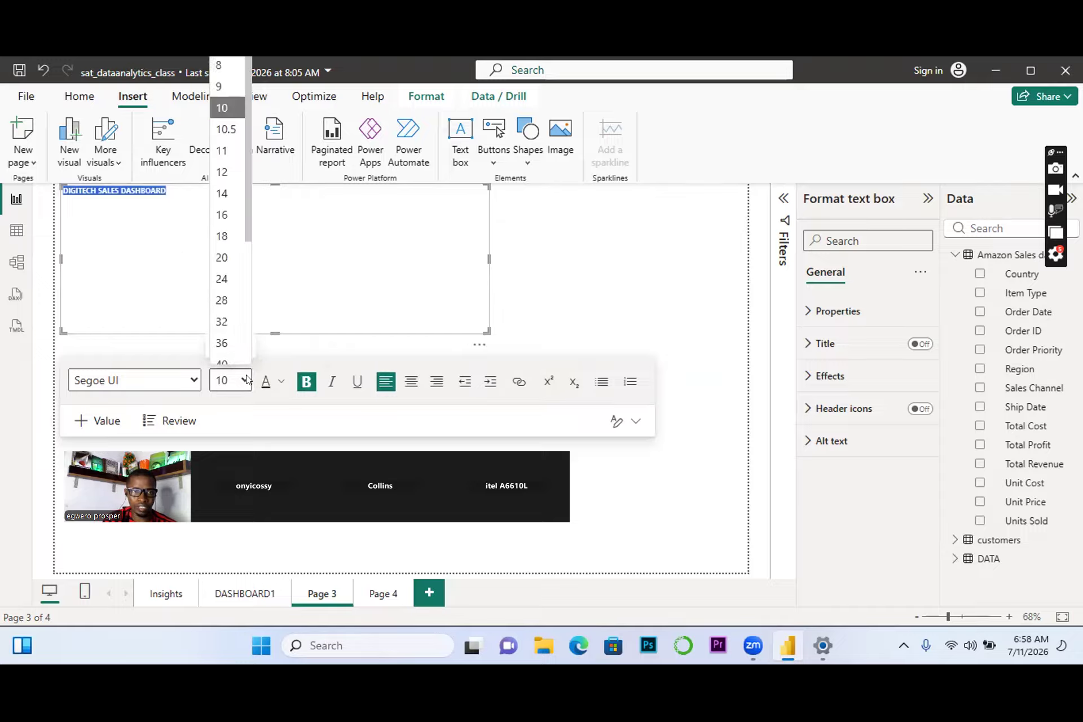
{"action": "left_click", "coordinate": [248, 184]}
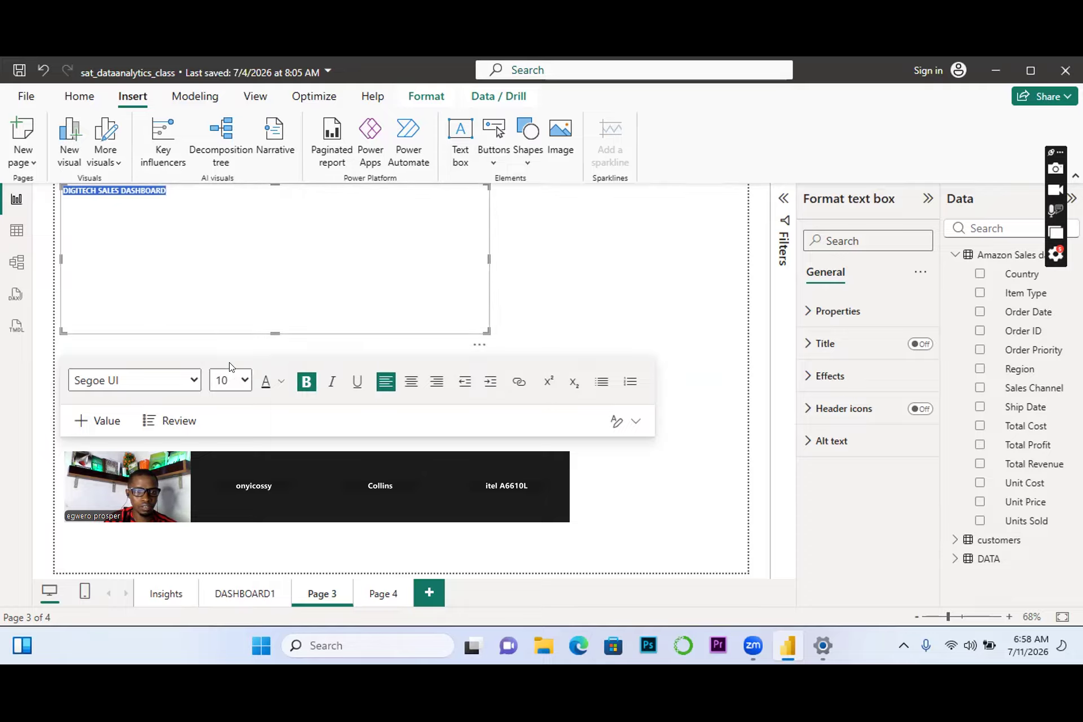
{"action": "left_click", "coordinate": [244, 384]}
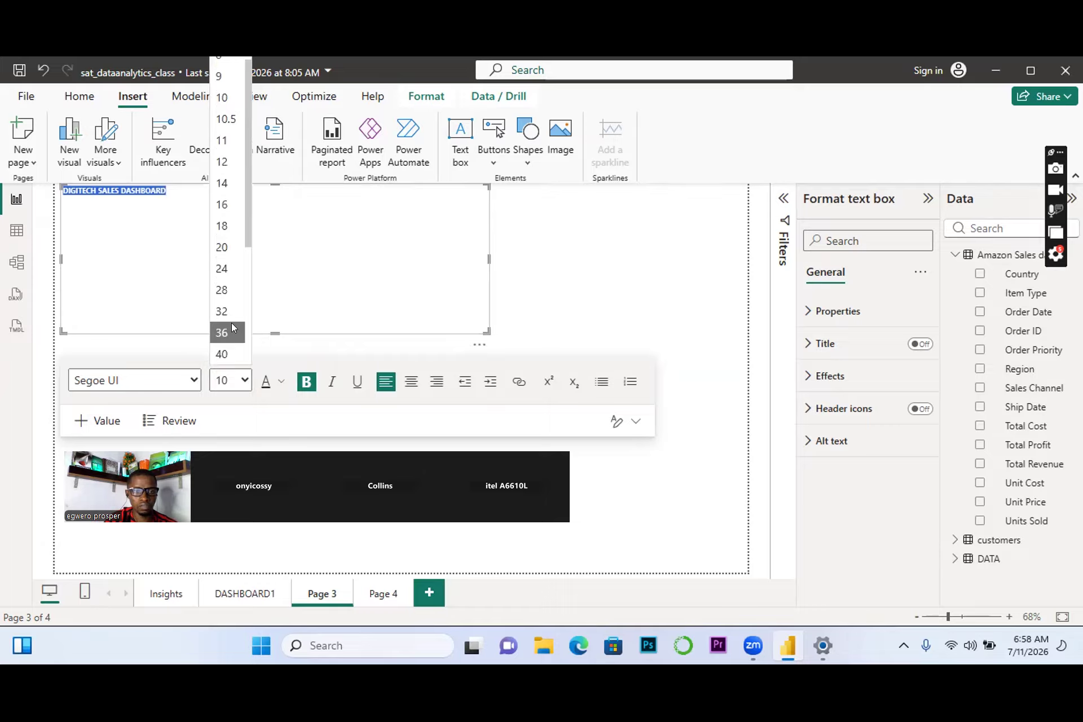
{"action": "left_click", "coordinate": [230, 320]}
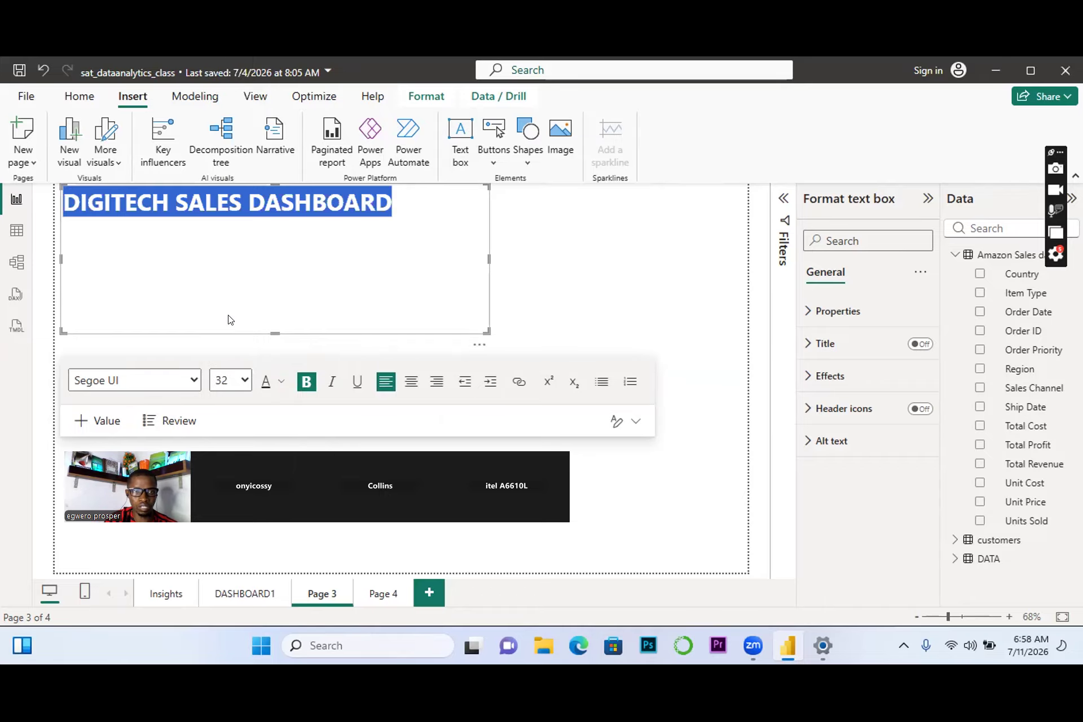
{"action": "left_click", "coordinate": [244, 383]}
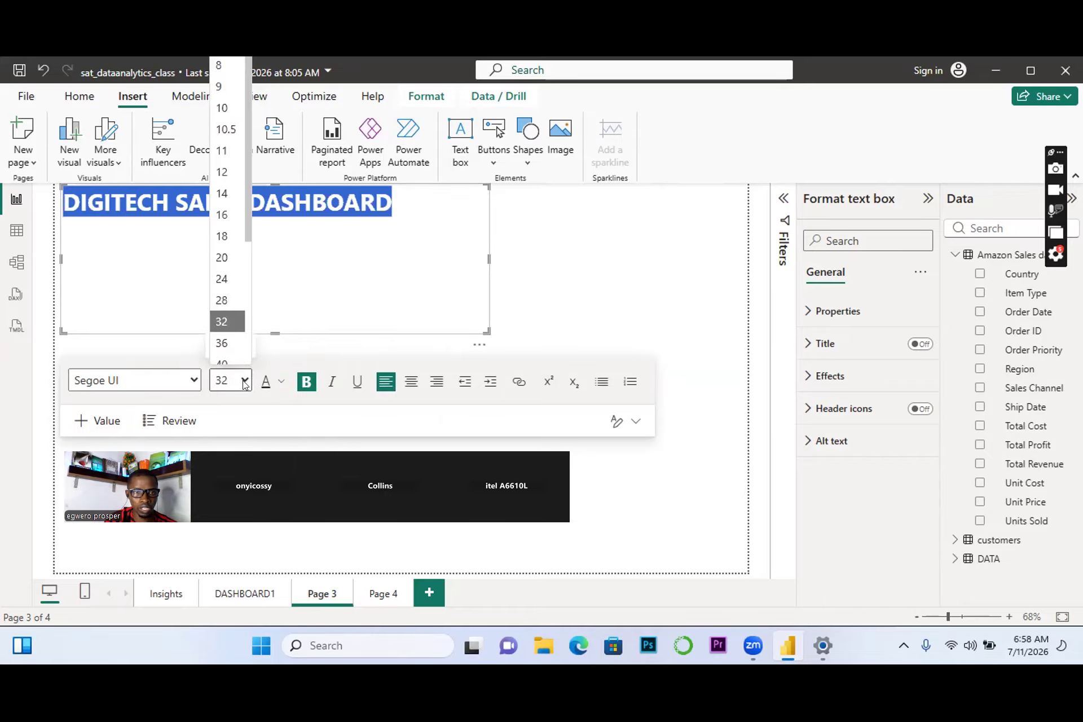
{"action": "left_click", "coordinate": [222, 281]}
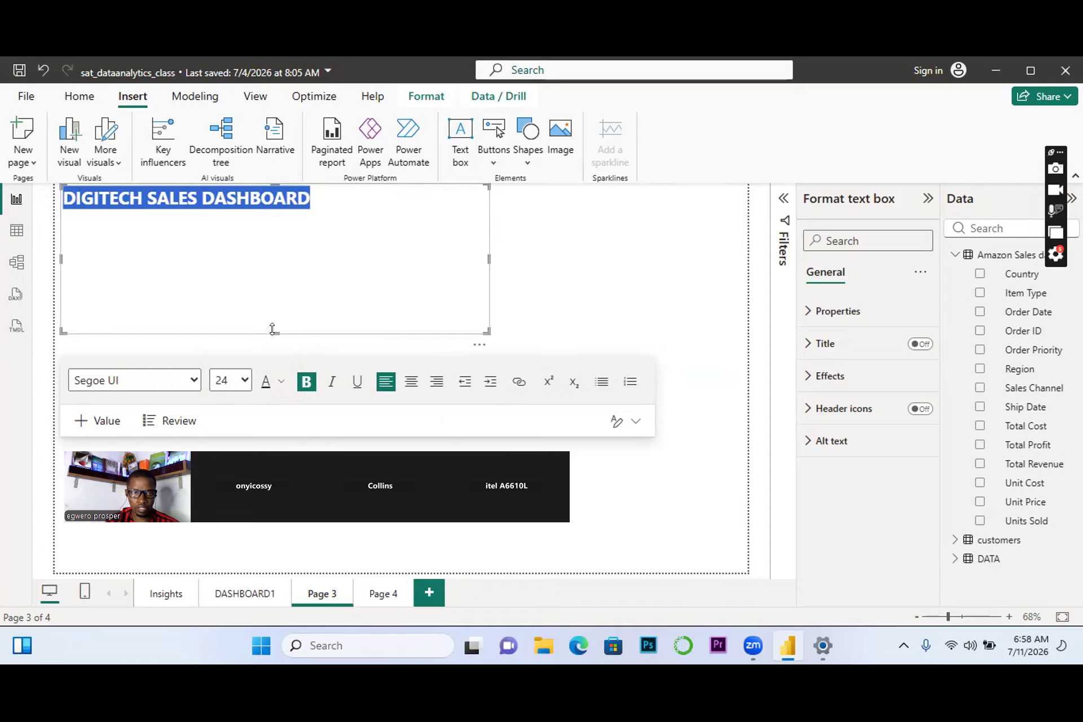
Shrink the title's text box to fit its single line and centre it near the page's upper edge.
{"action": "left_click_drag", "start_coordinate": [273, 329], "coordinate": [270, 221]}
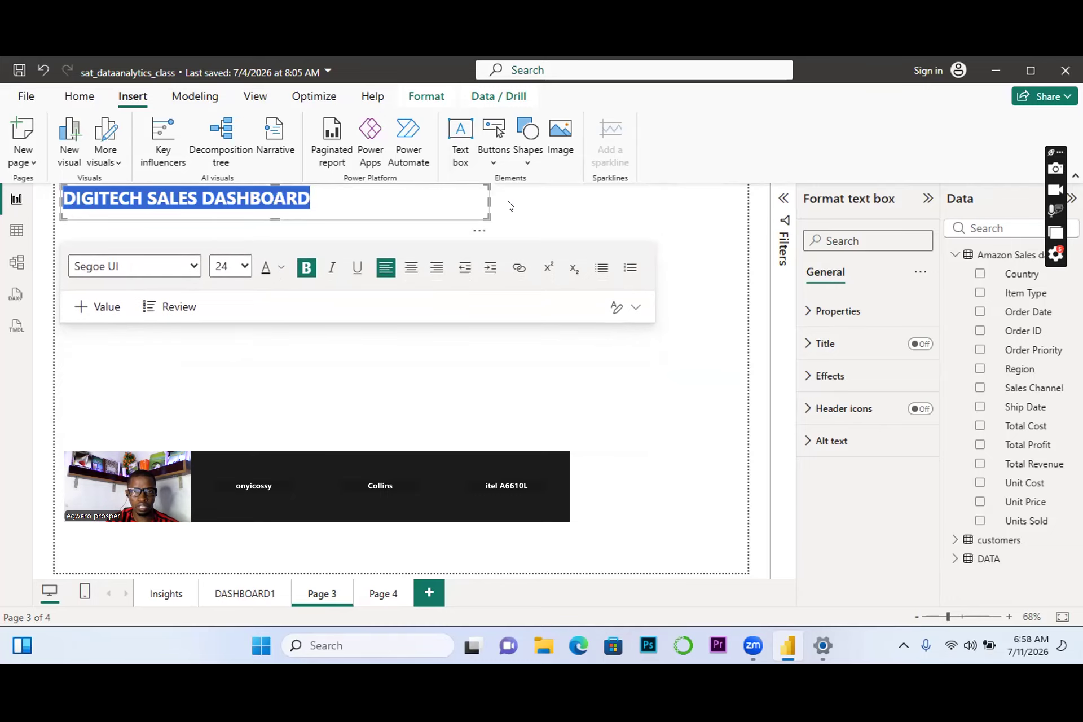
{"action": "left_click_drag", "start_coordinate": [483, 199], "coordinate": [522, 230]}
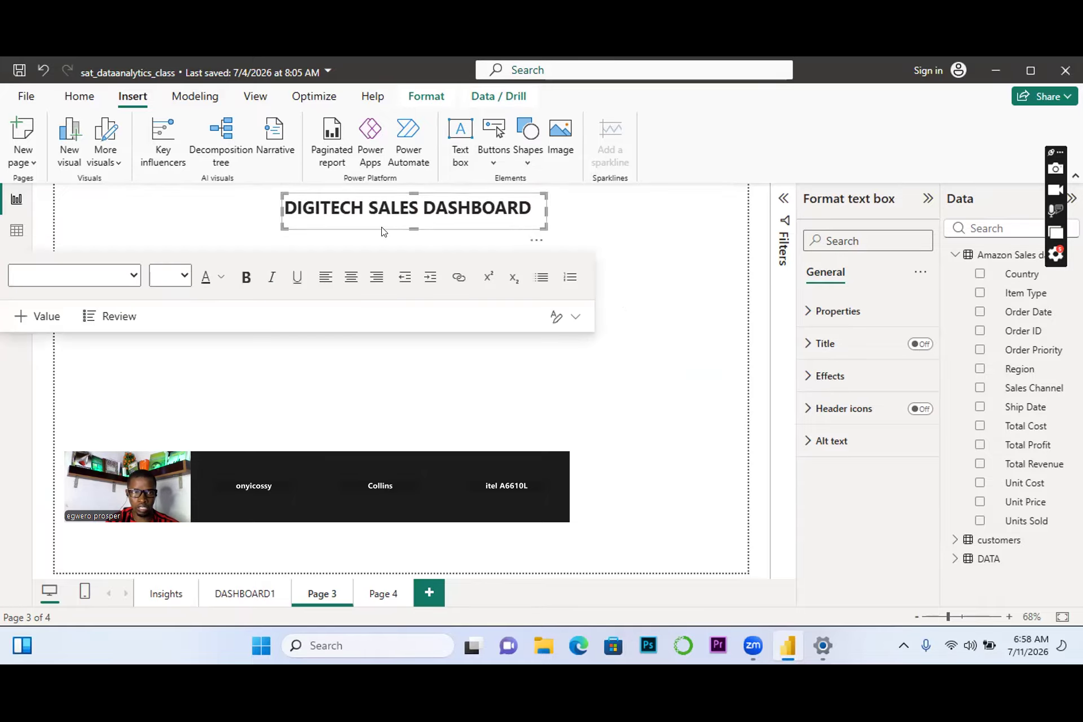
Colour the whole "DIGITECH SALES DASHBOARD" title with the bright blue theme colour and deselect the text box.
{"action": "left_click", "coordinate": [361, 215]}
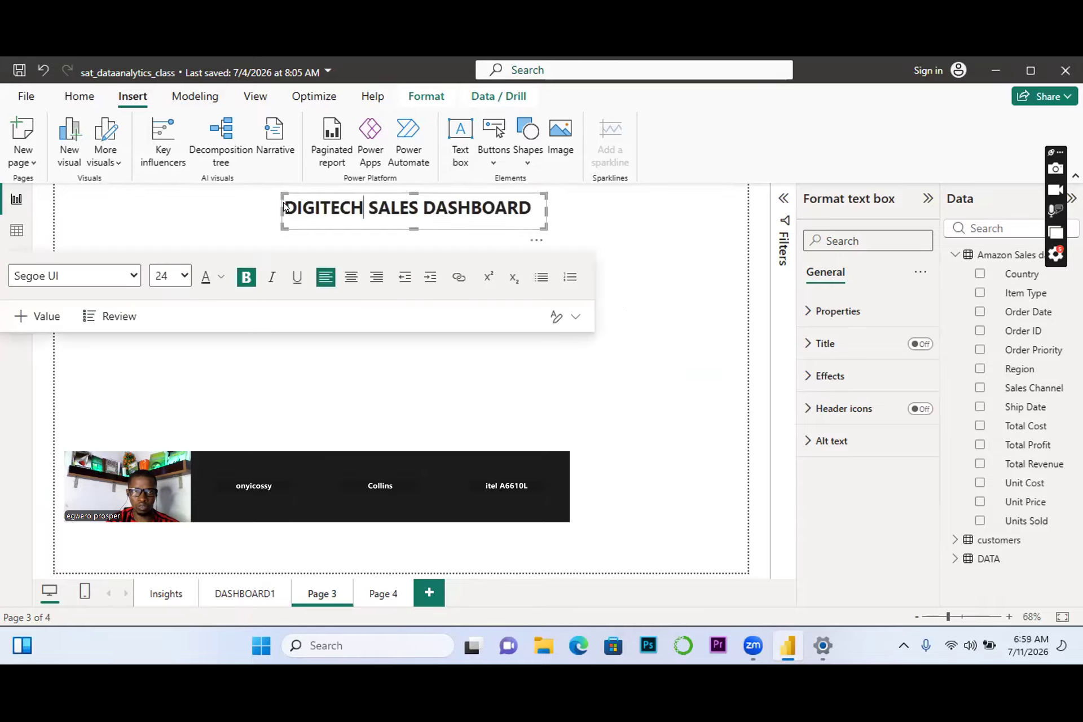
{"action": "left_click_drag", "start_coordinate": [287, 206], "coordinate": [529, 227]}
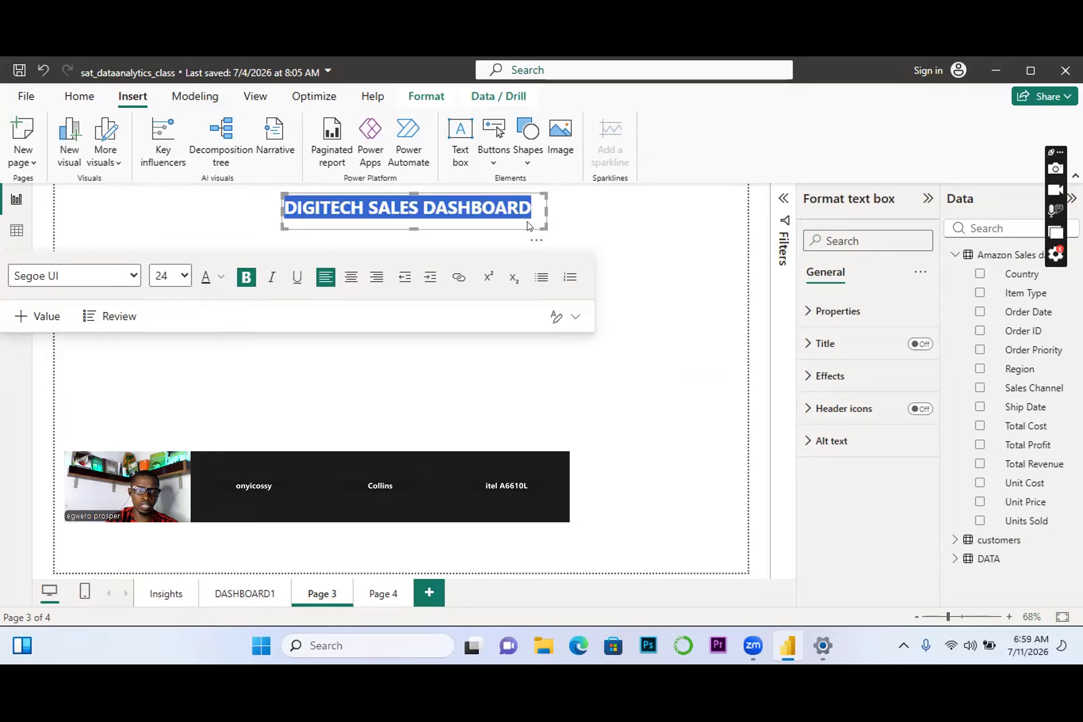
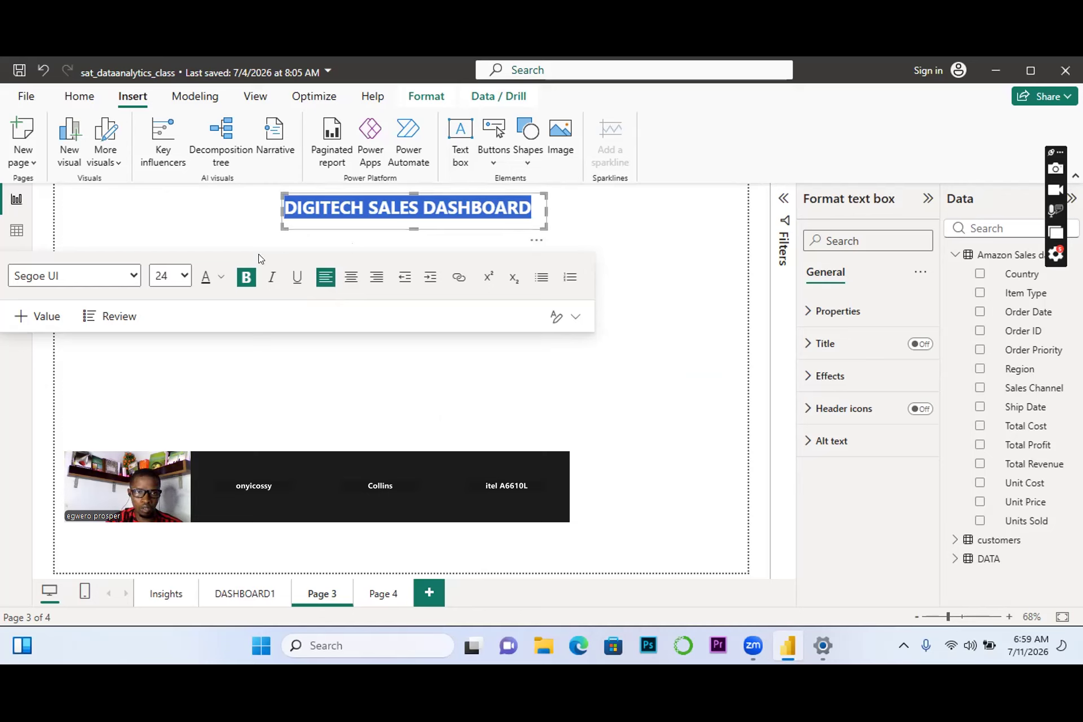
{"action": "left_click", "coordinate": [222, 277]}
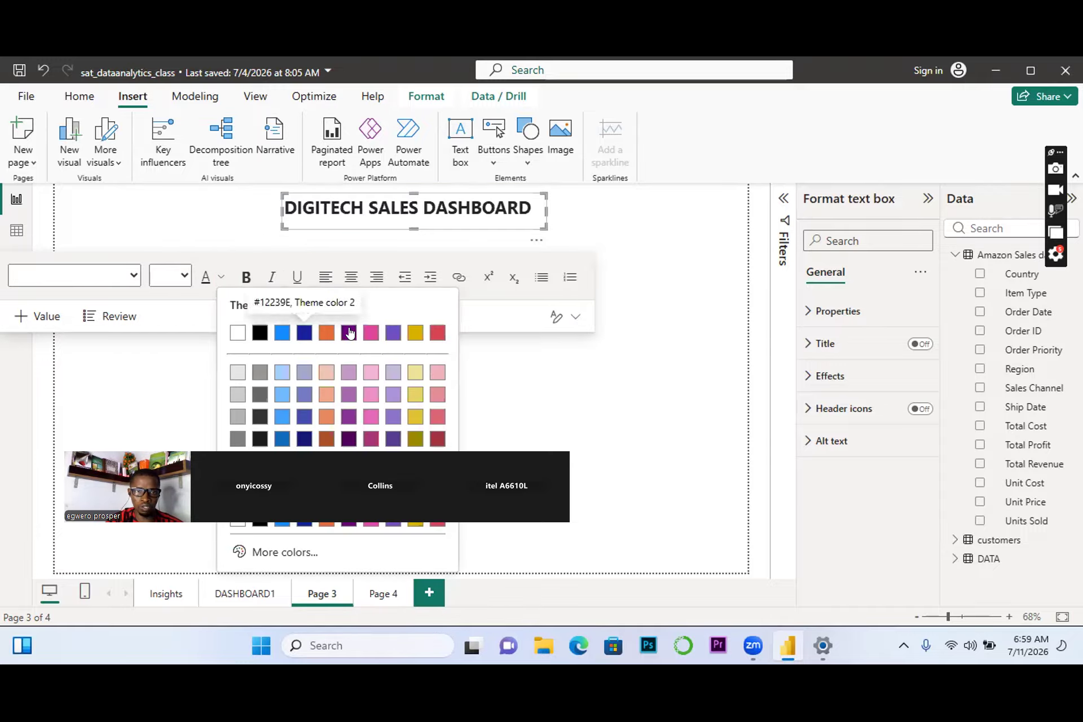
{"action": "left_click", "coordinate": [280, 335]}
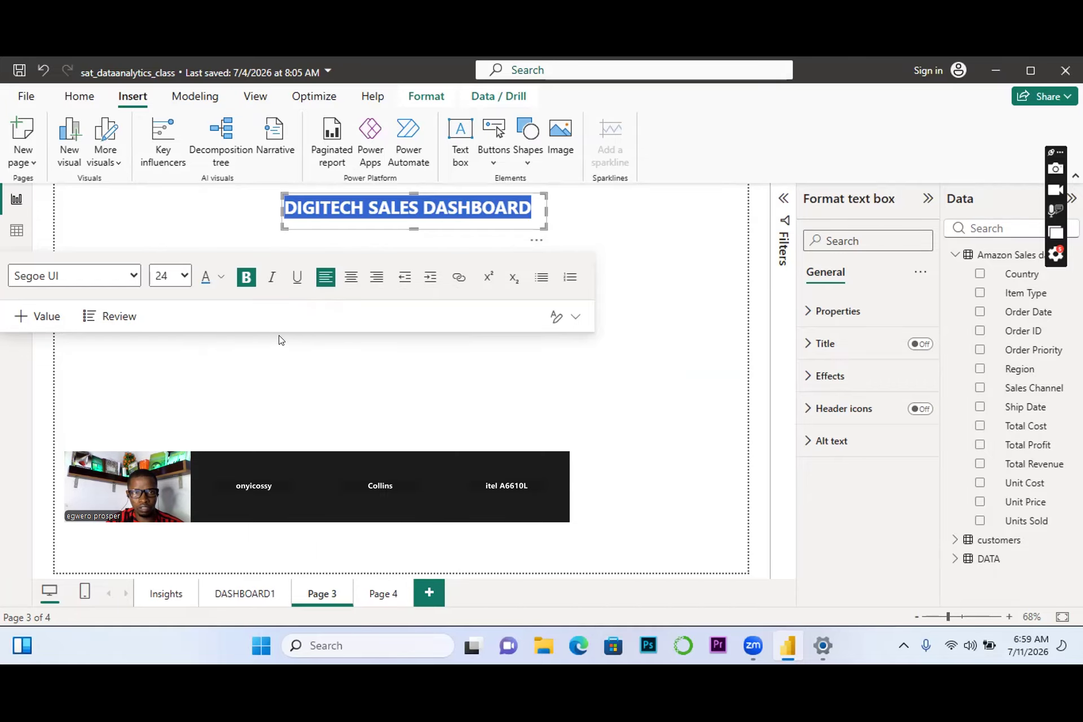
{"action": "left_click", "coordinate": [224, 230]}
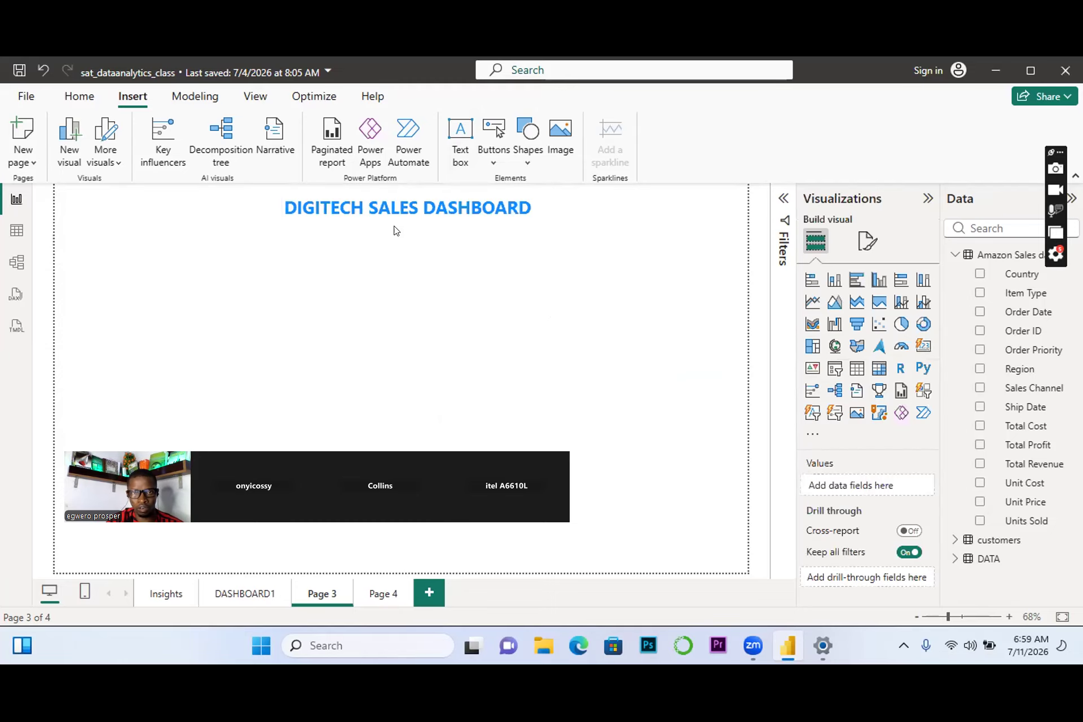
{"action": "left_click_drag", "start_coordinate": [394, 225], "coordinate": [413, 226]}
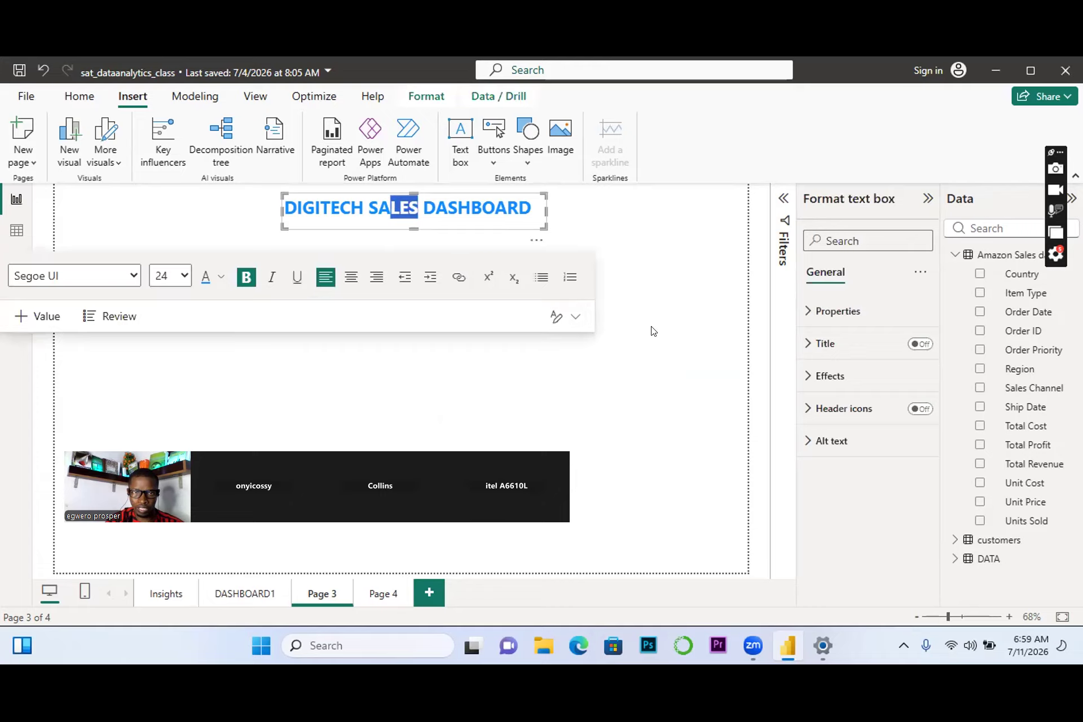
{"action": "left_click", "coordinate": [674, 246]}
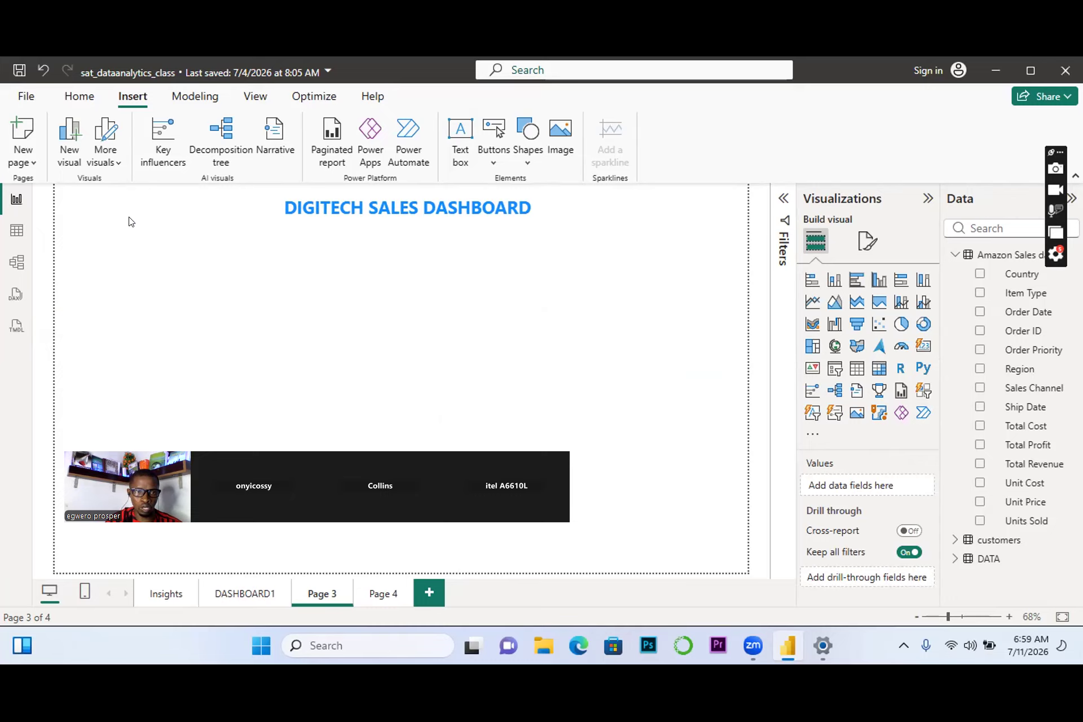
Insert an image element on Page 3 below the title and turn on its Action setting.
{"action": "left_click", "coordinate": [562, 155]}
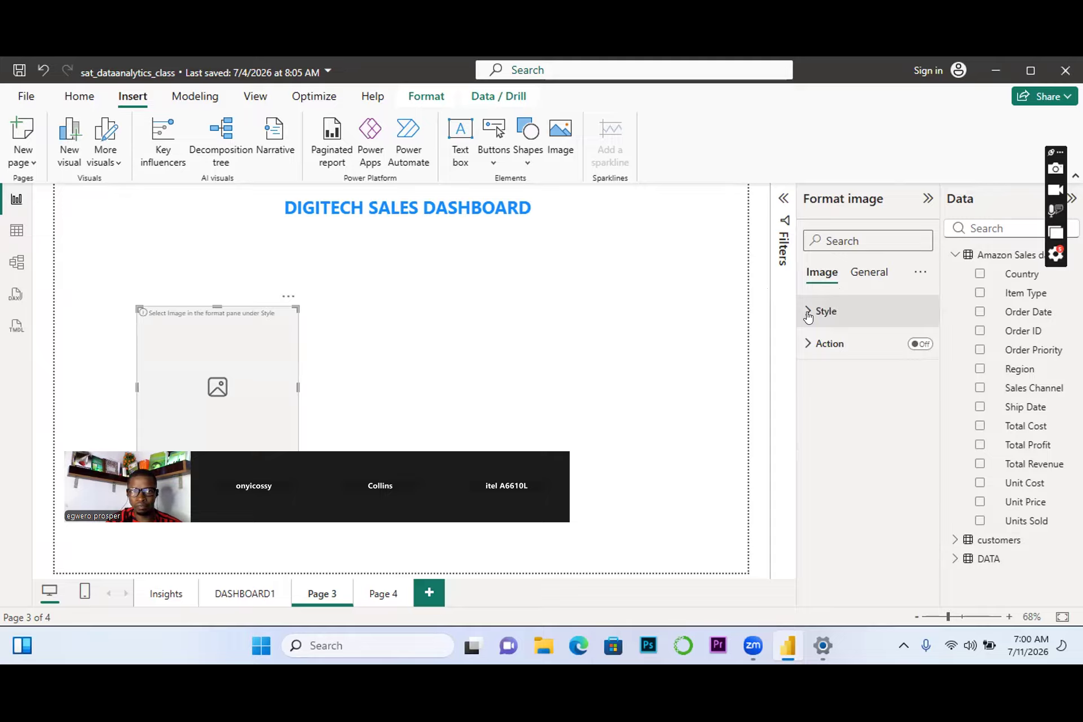
{"action": "left_click", "coordinate": [855, 280]}
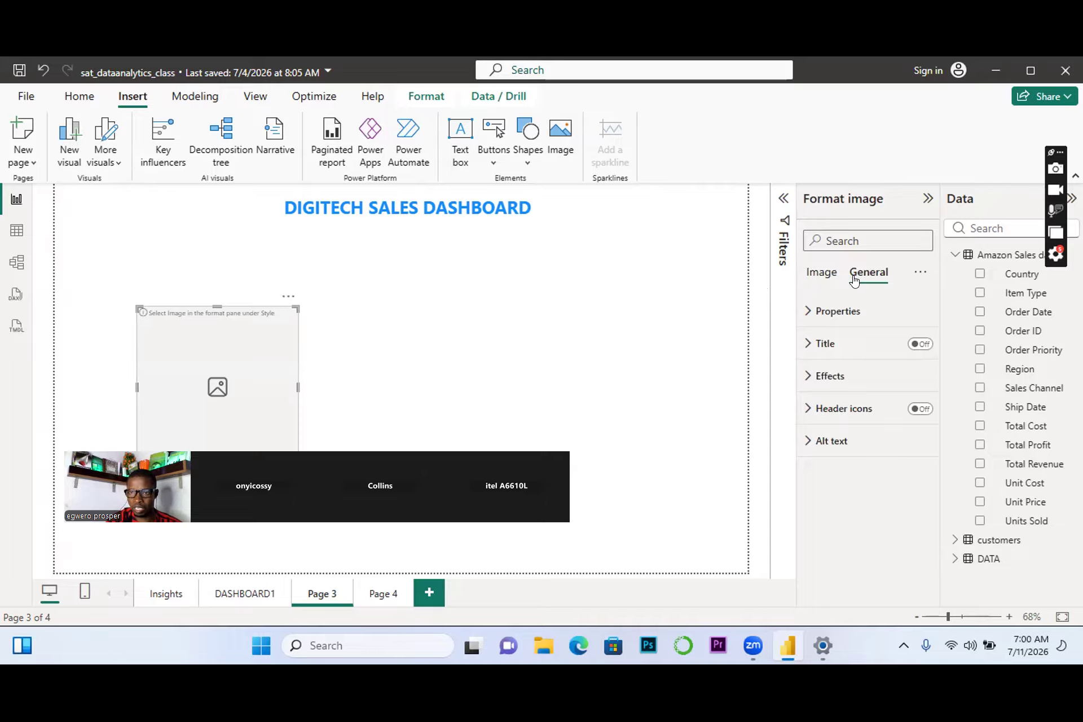
{"action": "left_click", "coordinate": [816, 275]}
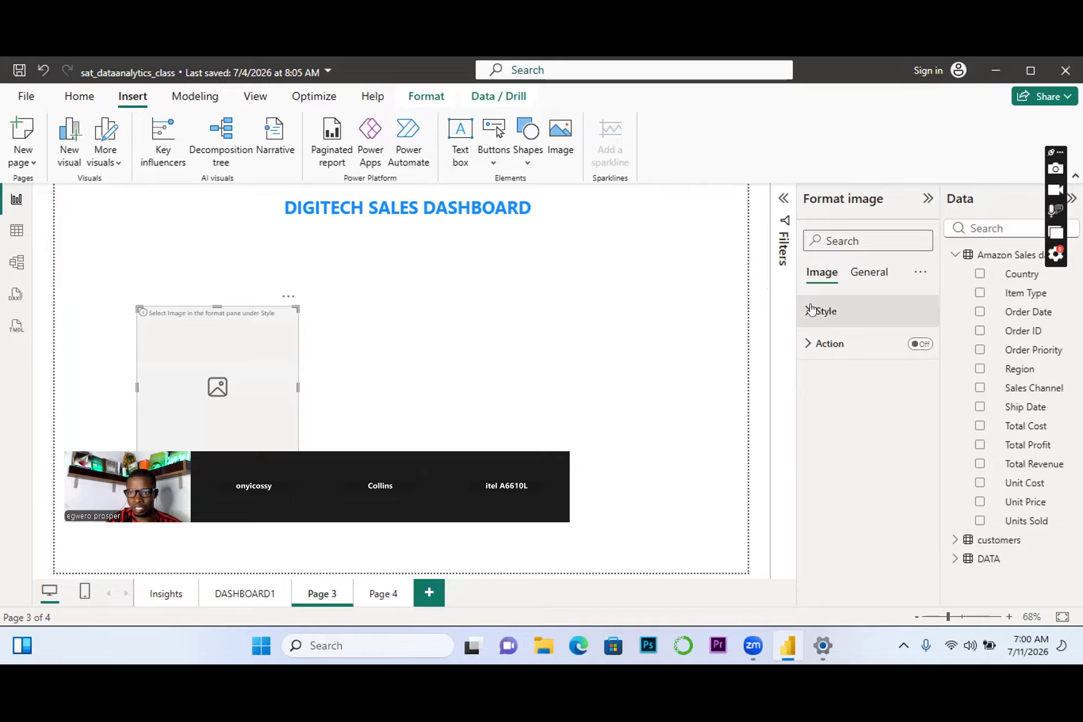
{"action": "left_click", "coordinate": [808, 345]}
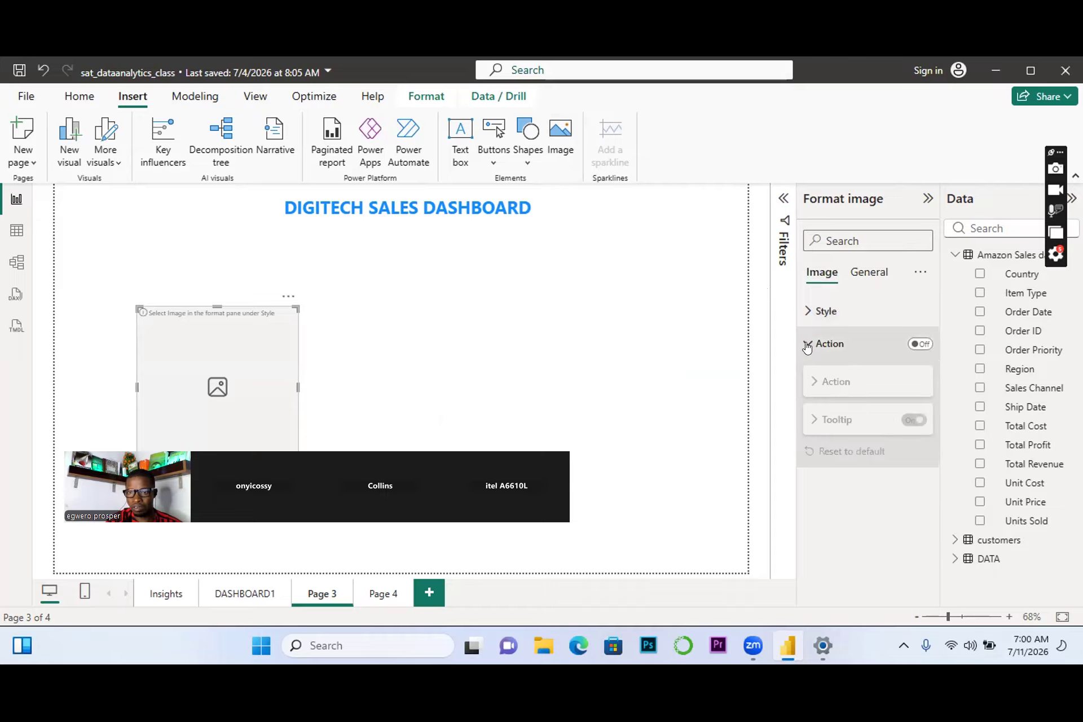
{"action": "left_click", "coordinate": [919, 344]}
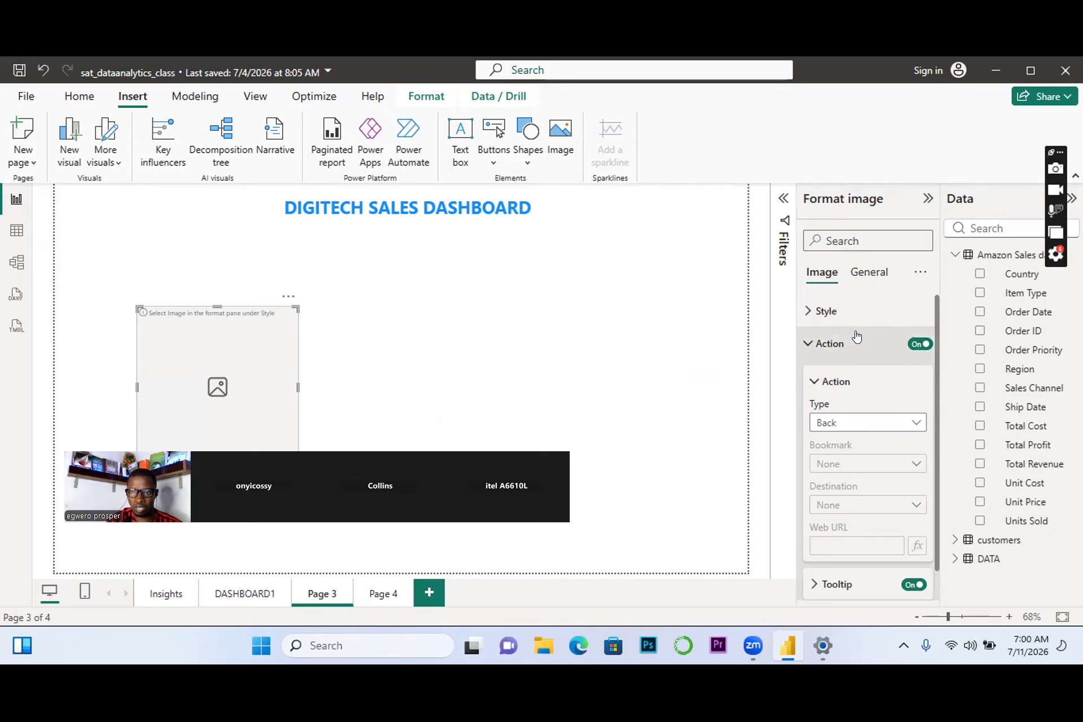
Examine the image's Style settings and the action types available for it.
{"action": "left_click", "coordinate": [806, 314]}
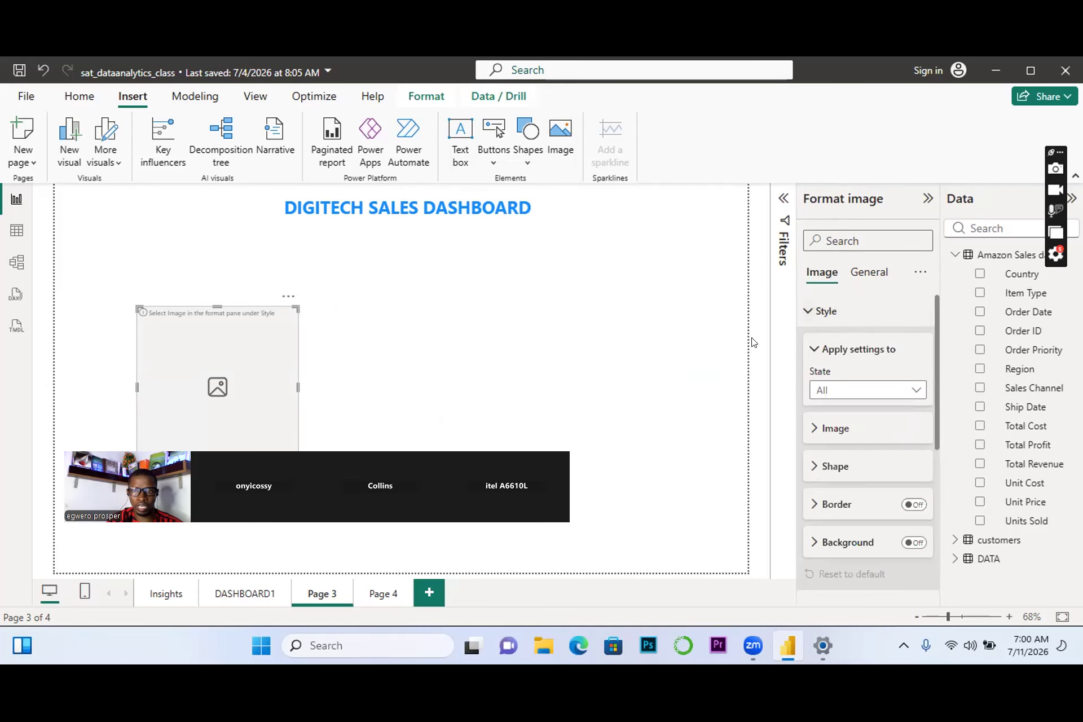
{"action": "left_click_drag", "start_coordinate": [934, 345], "coordinate": [944, 496]}
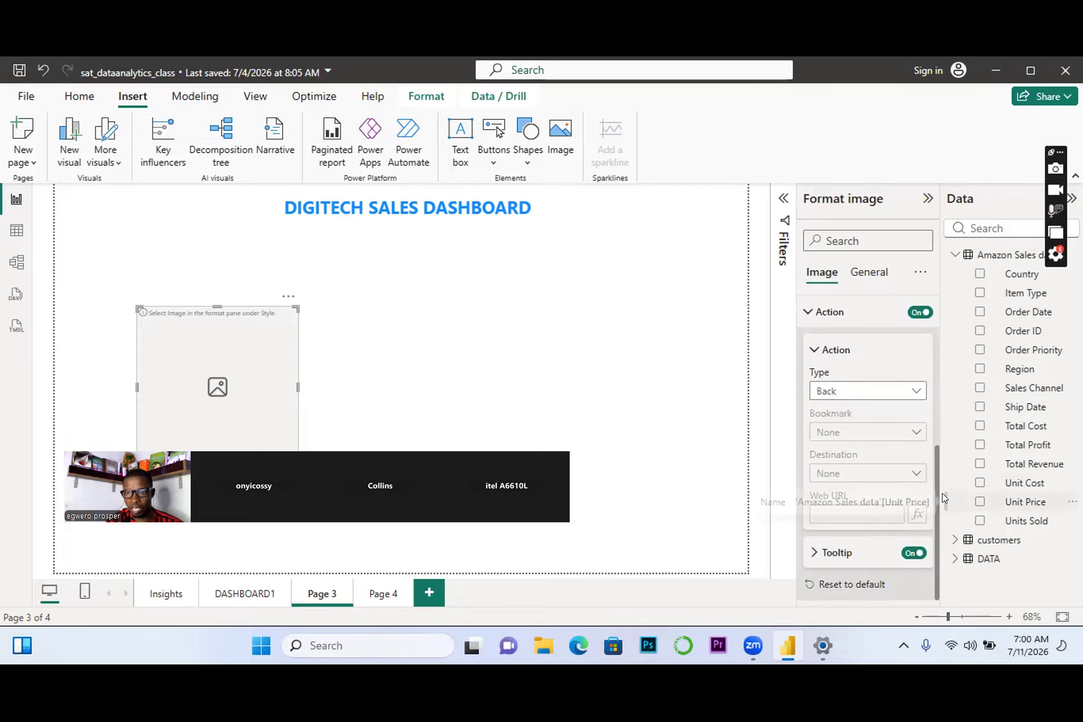
{"action": "left_click", "coordinate": [909, 395]}
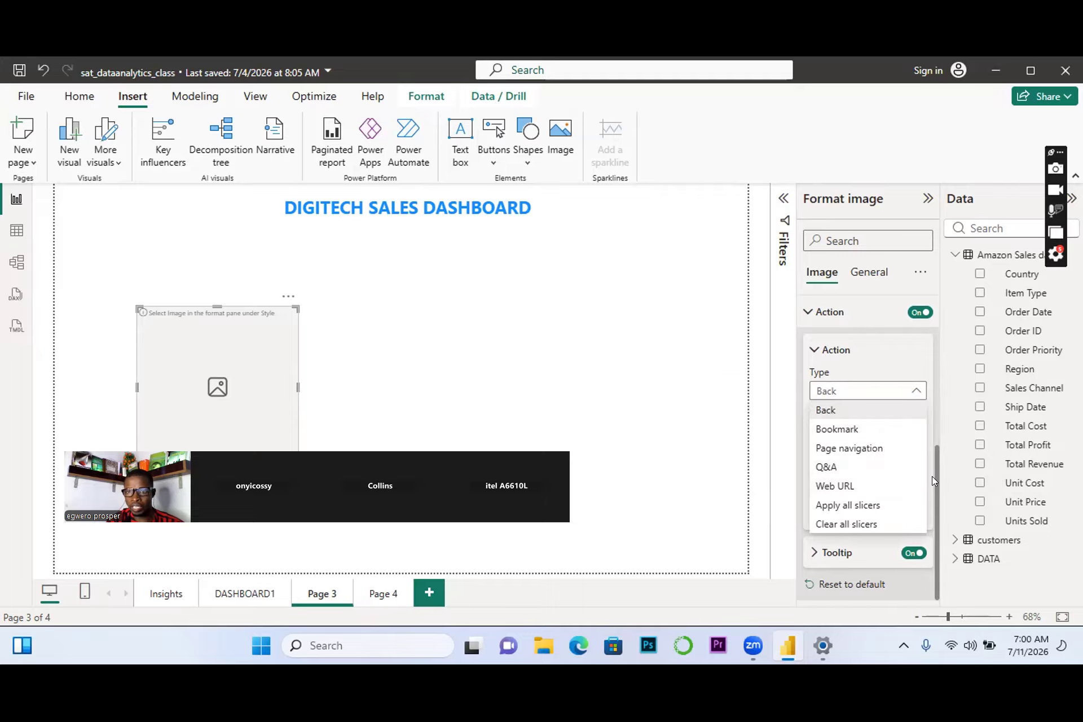
{"action": "left_click", "coordinate": [936, 497]}
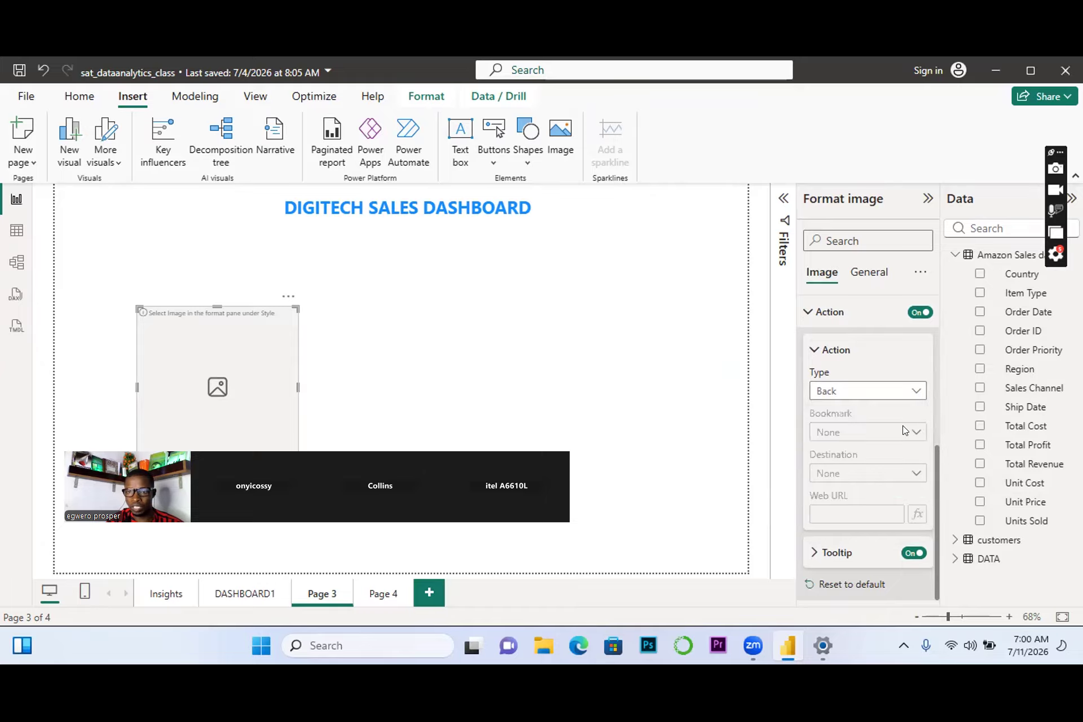
Set the image's action type to Web URL and activate the Web URL field.
{"action": "left_click", "coordinate": [911, 390]}
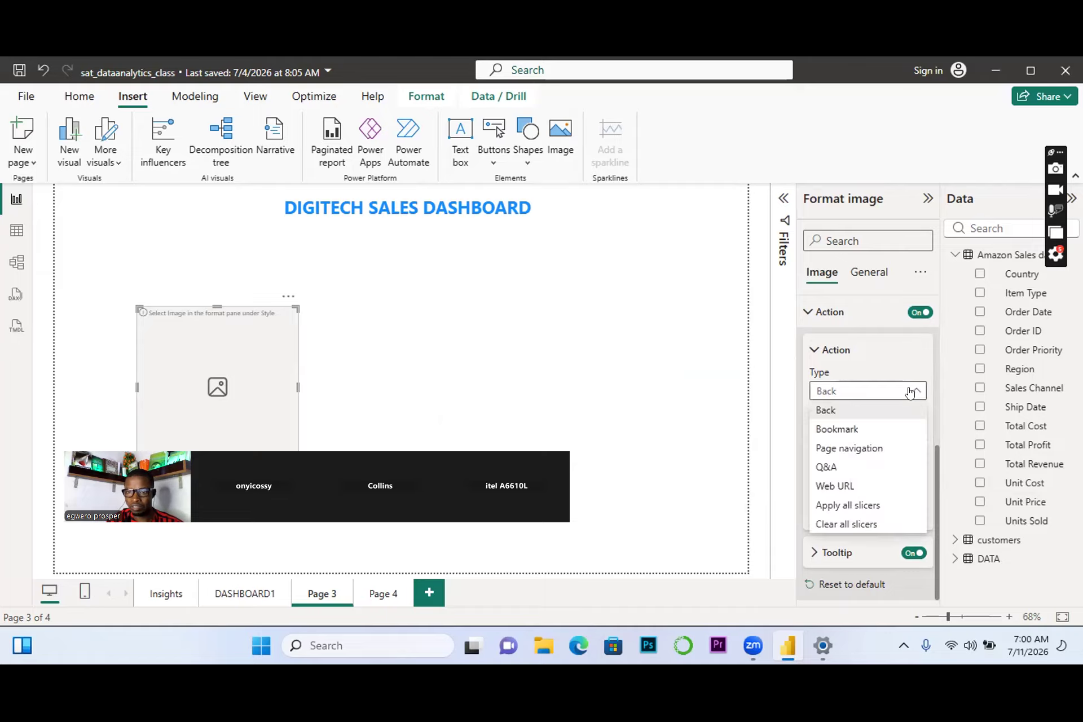
{"action": "left_click", "coordinate": [819, 486]}
{"action": "left_click", "coordinate": [832, 511]}
{"action": "left_click", "coordinate": [830, 518]}
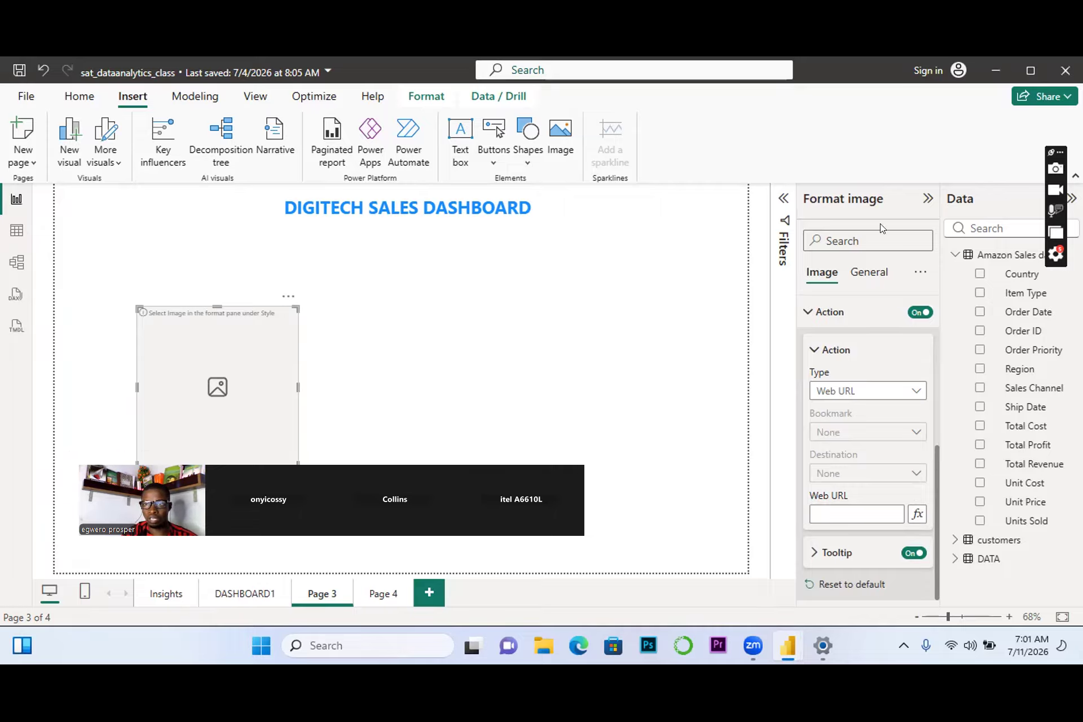
Remove the empty image element from Page 3.
{"action": "left_click", "coordinate": [927, 198]}
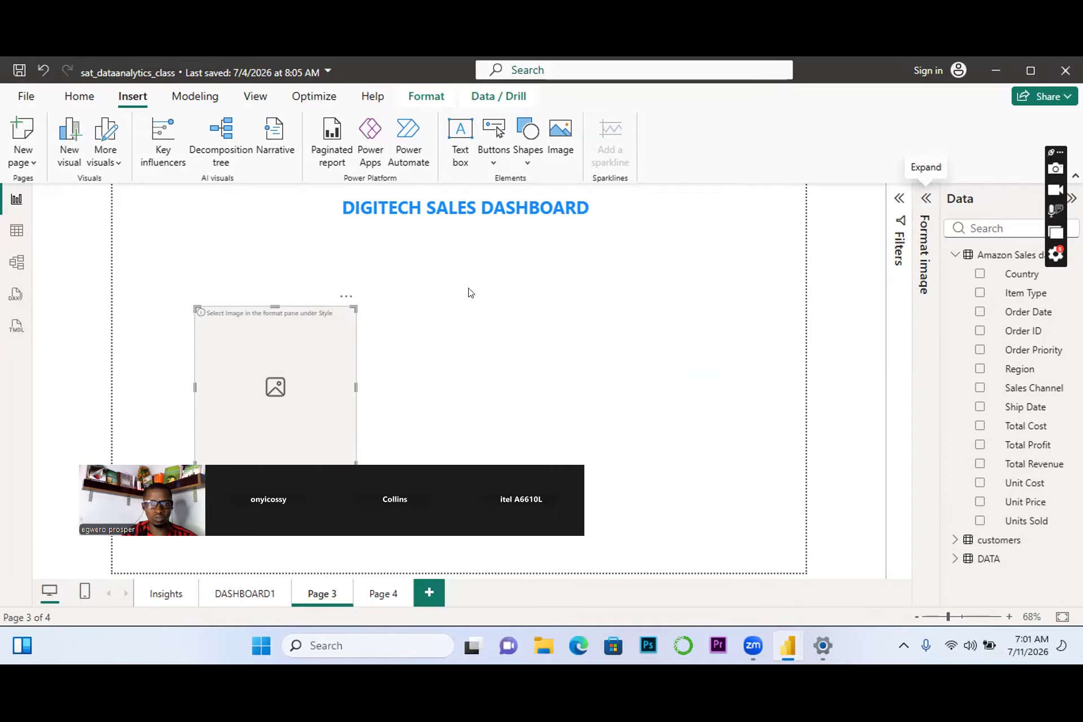
{"action": "left_click", "coordinate": [345, 296]}
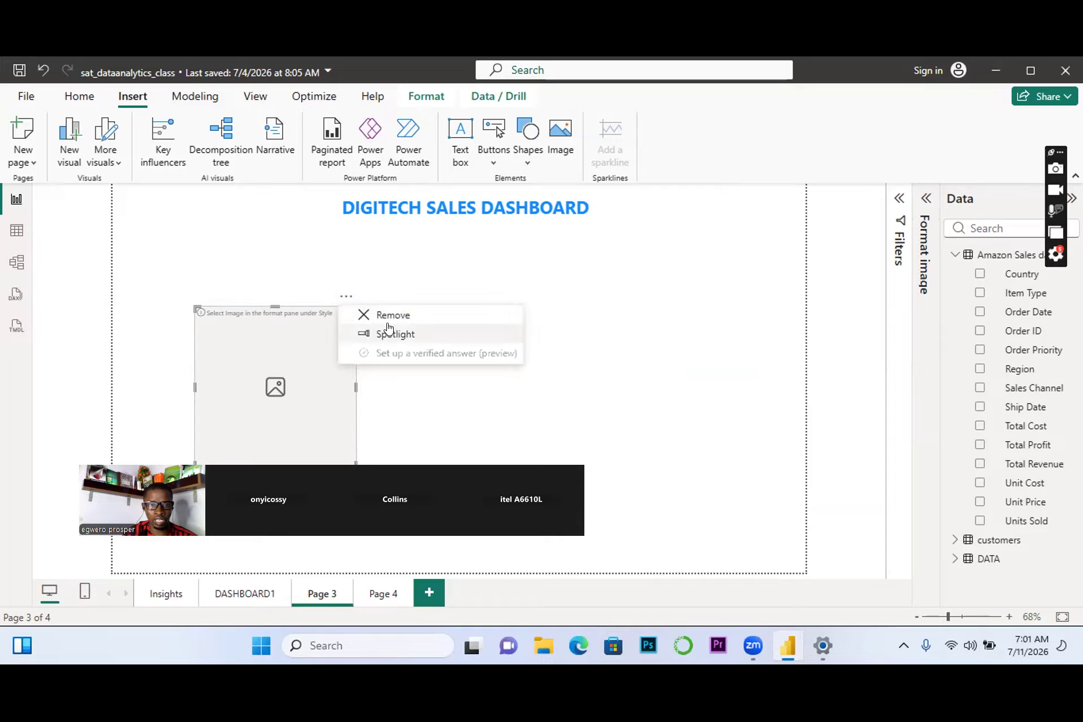
{"action": "left_click", "coordinate": [389, 316]}
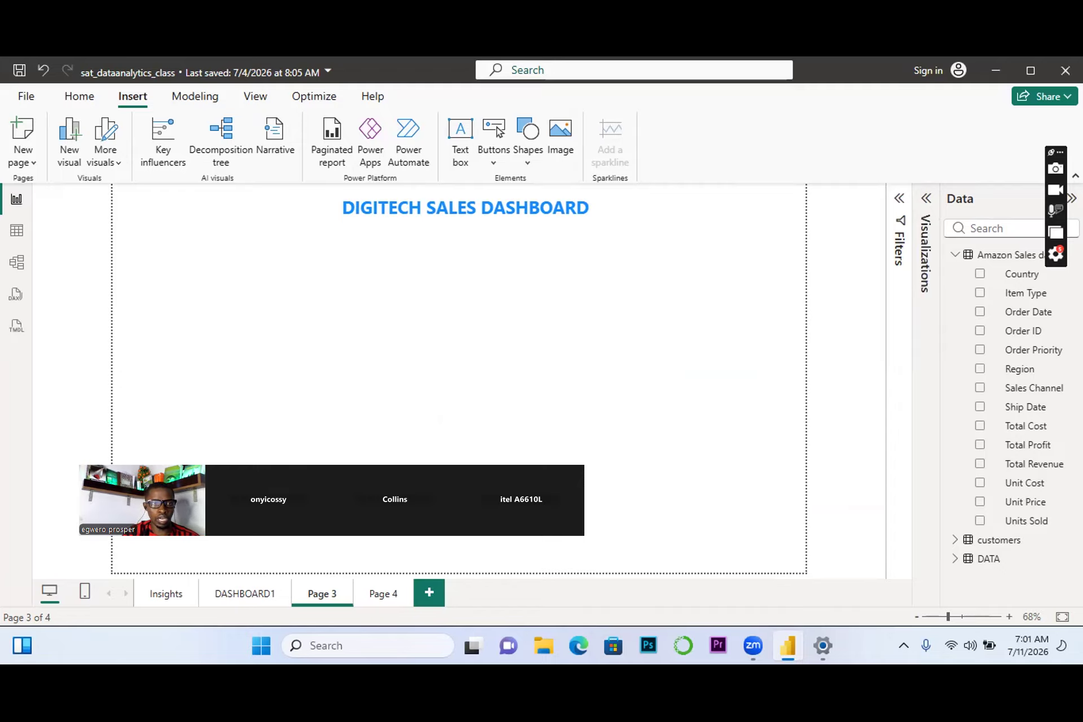
{"action": "left_click_drag", "start_coordinate": [237, 533], "coordinate": [296, 481]}
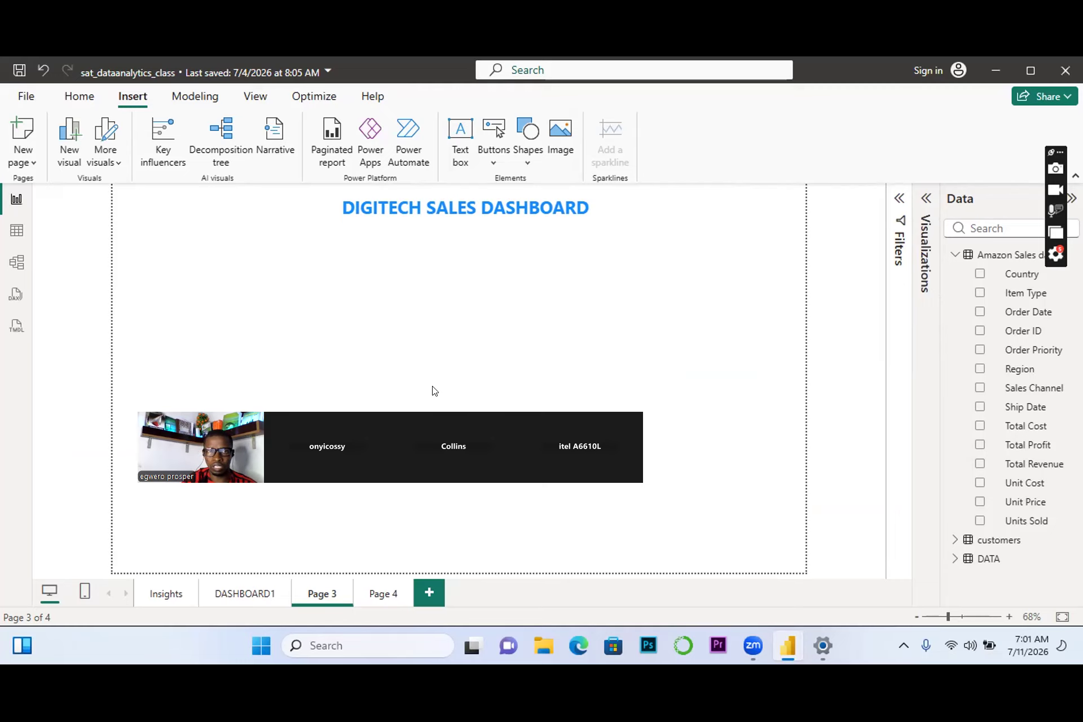
Collapse the Data pane to widen the canvas and bring up the page view options.
{"action": "left_click", "coordinate": [80, 96]}
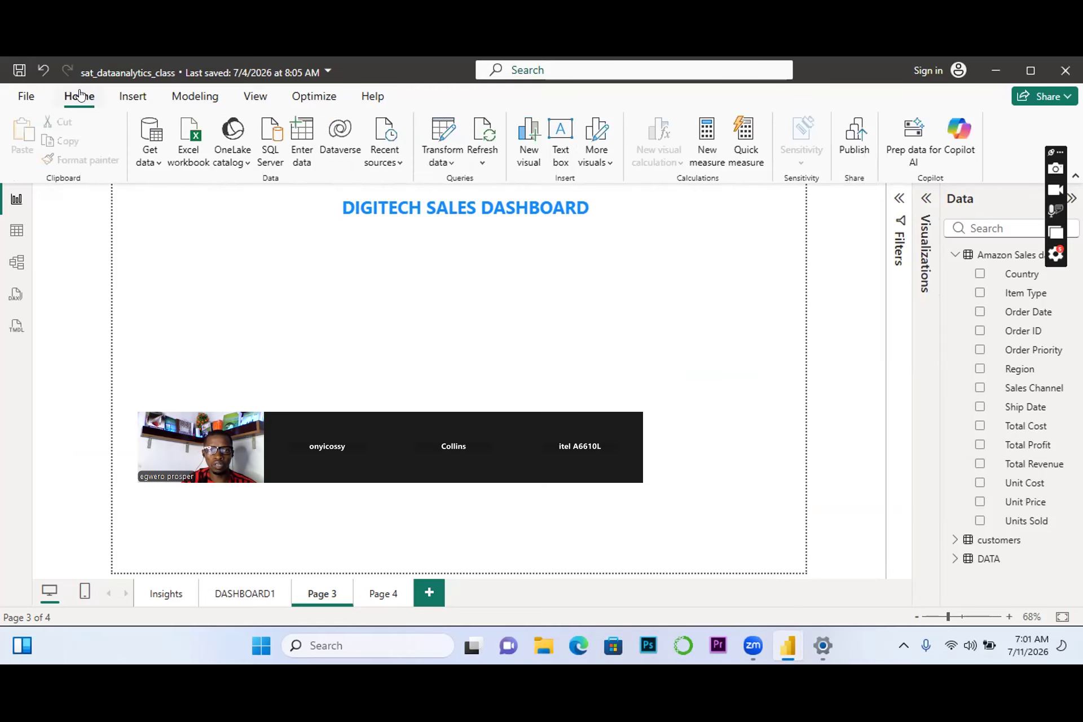
{"action": "left_click", "coordinate": [248, 95]}
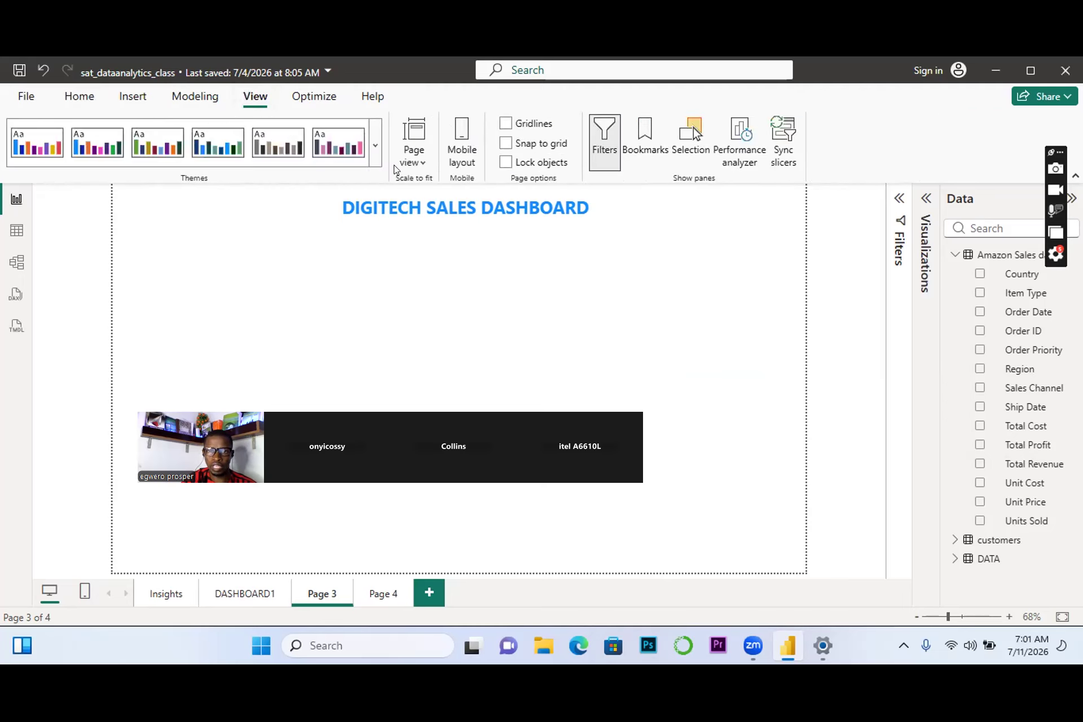
{"action": "left_click", "coordinate": [925, 200]}
{"action": "left_click", "coordinate": [927, 199]}
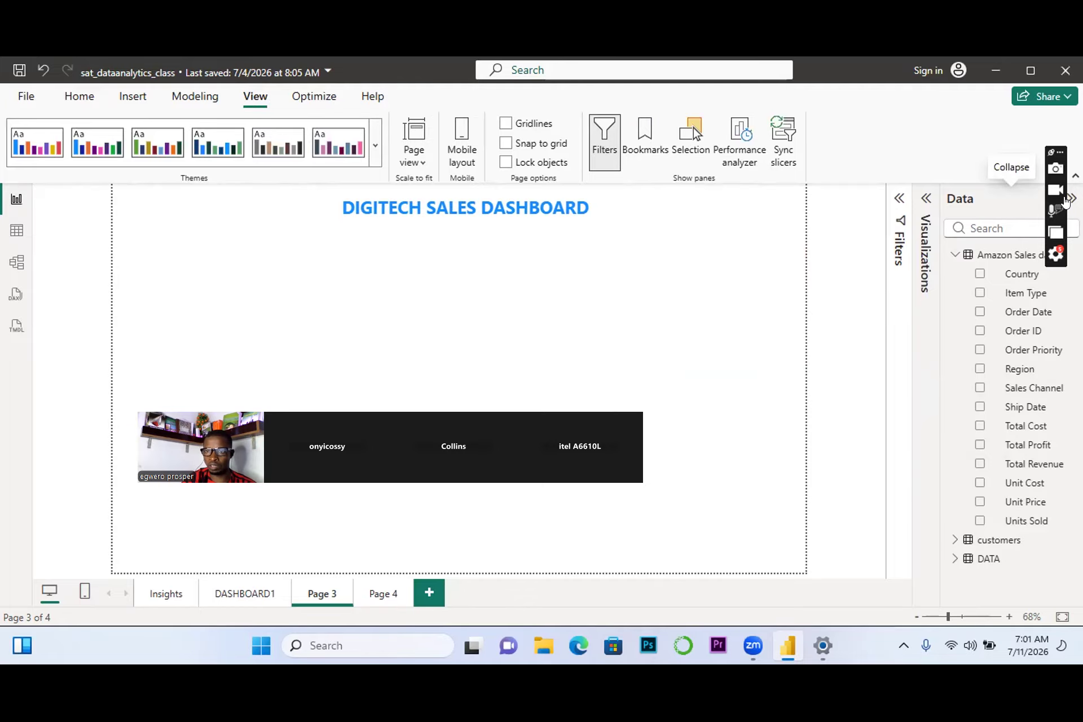
{"action": "left_click", "coordinate": [1070, 198]}
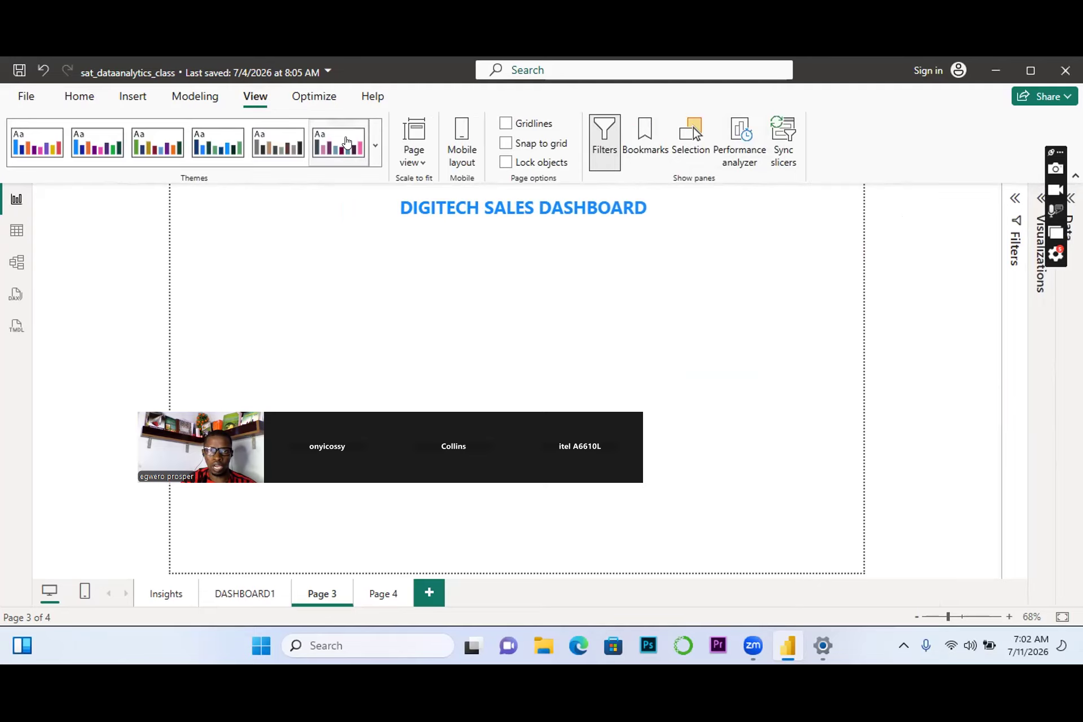
Try the Actual size page view and set the page view to Fit to width.
{"action": "left_click", "coordinate": [421, 168]}
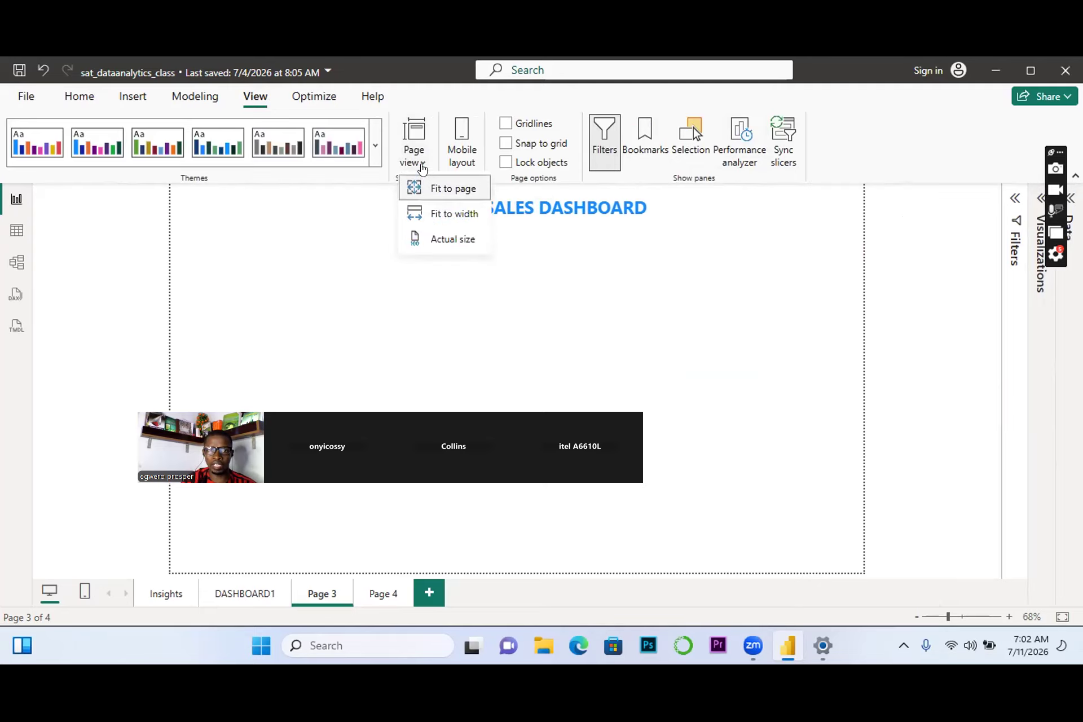
{"action": "left_click", "coordinate": [453, 214]}
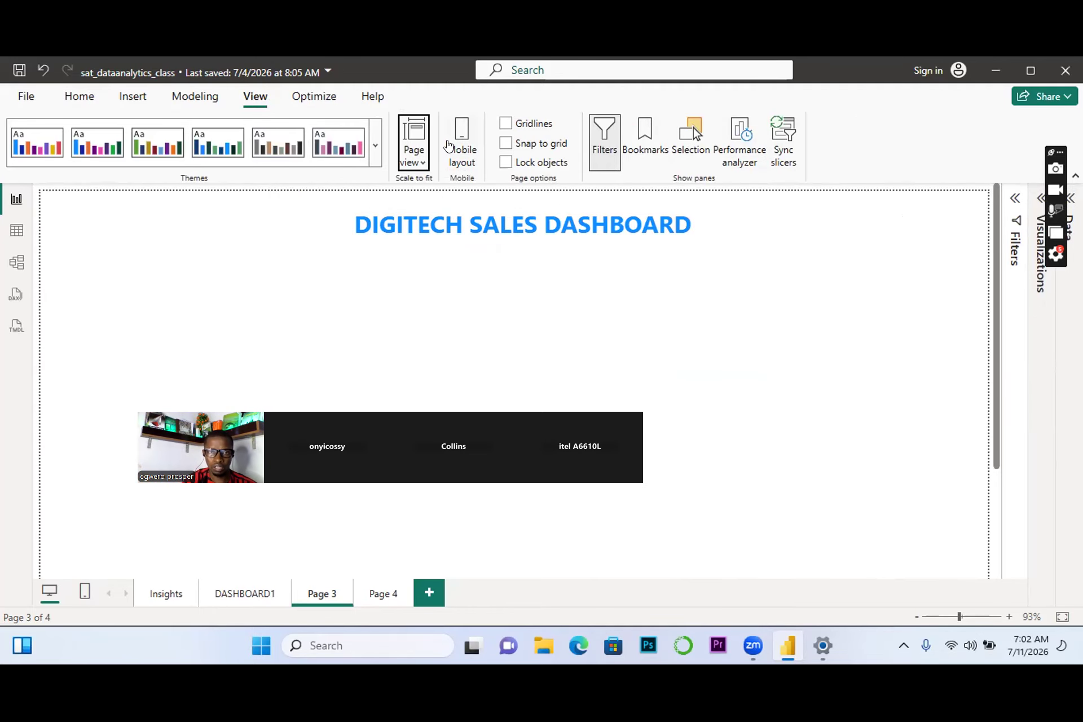
{"action": "left_click", "coordinate": [423, 164]}
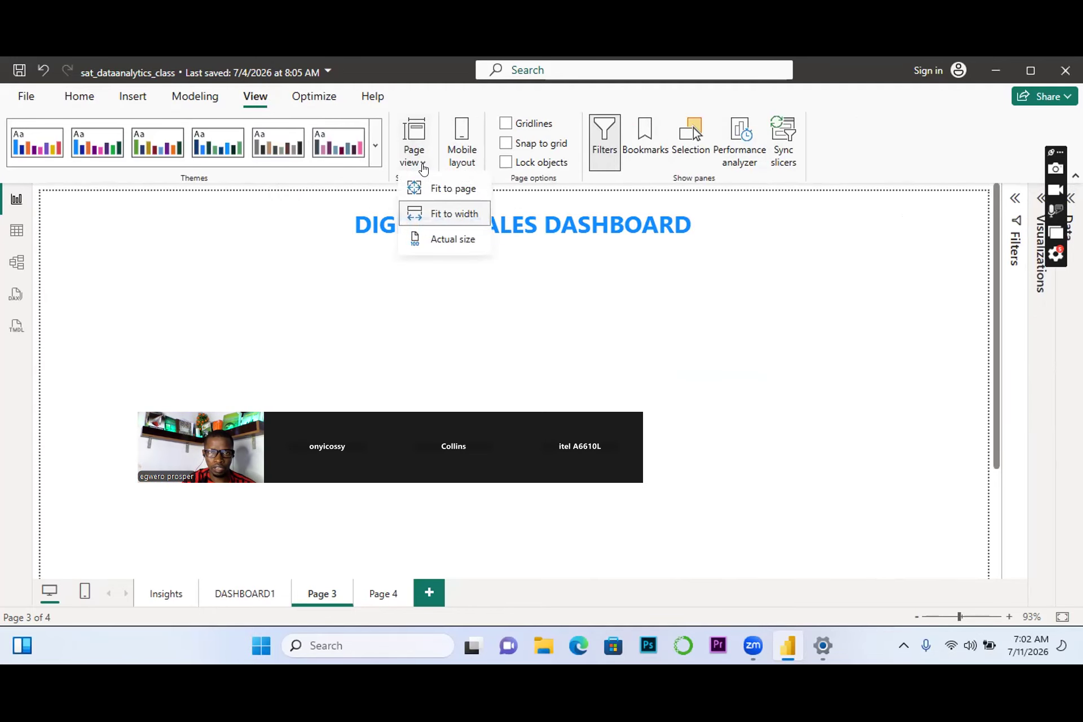
{"action": "left_click", "coordinate": [444, 240]}
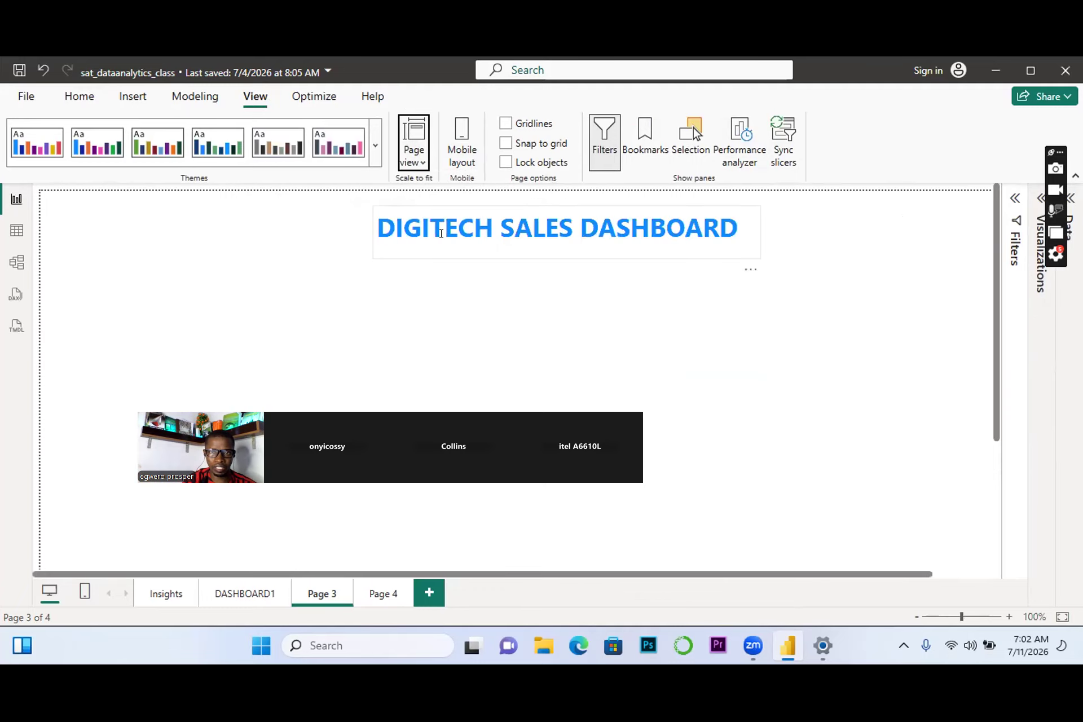
{"action": "left_click", "coordinate": [421, 165]}
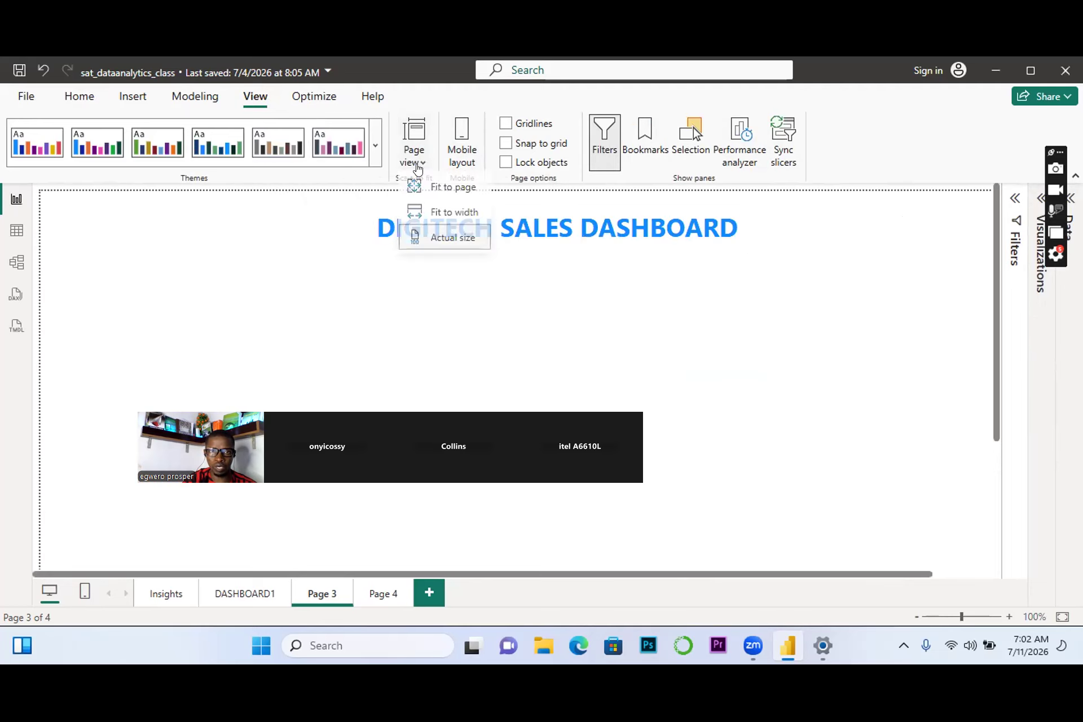
{"action": "left_click", "coordinate": [437, 208]}
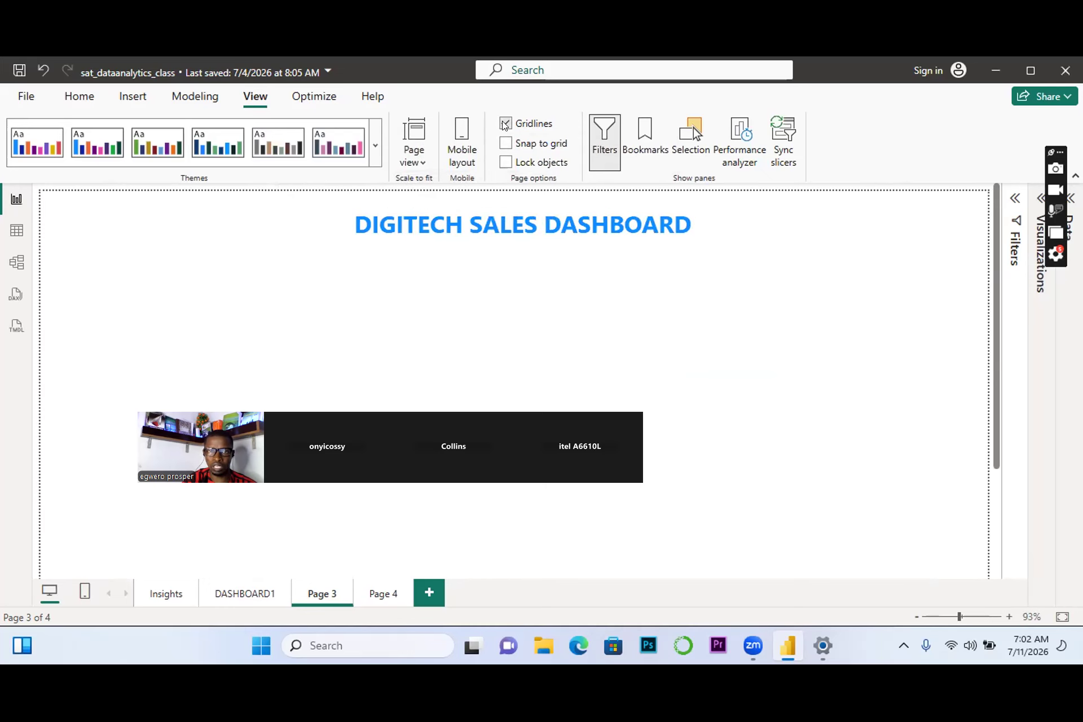
Try out the gridlines on Page 3 and turn them off again.
{"action": "left_click", "coordinate": [506, 124]}
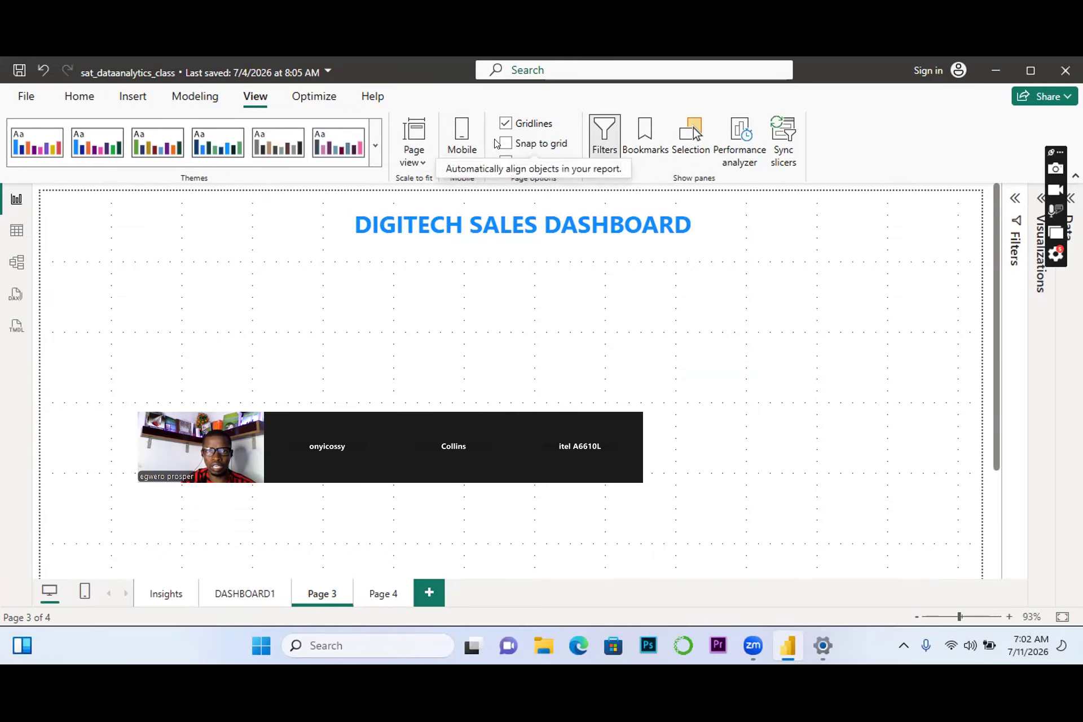
{"action": "left_click", "coordinate": [462, 131]}
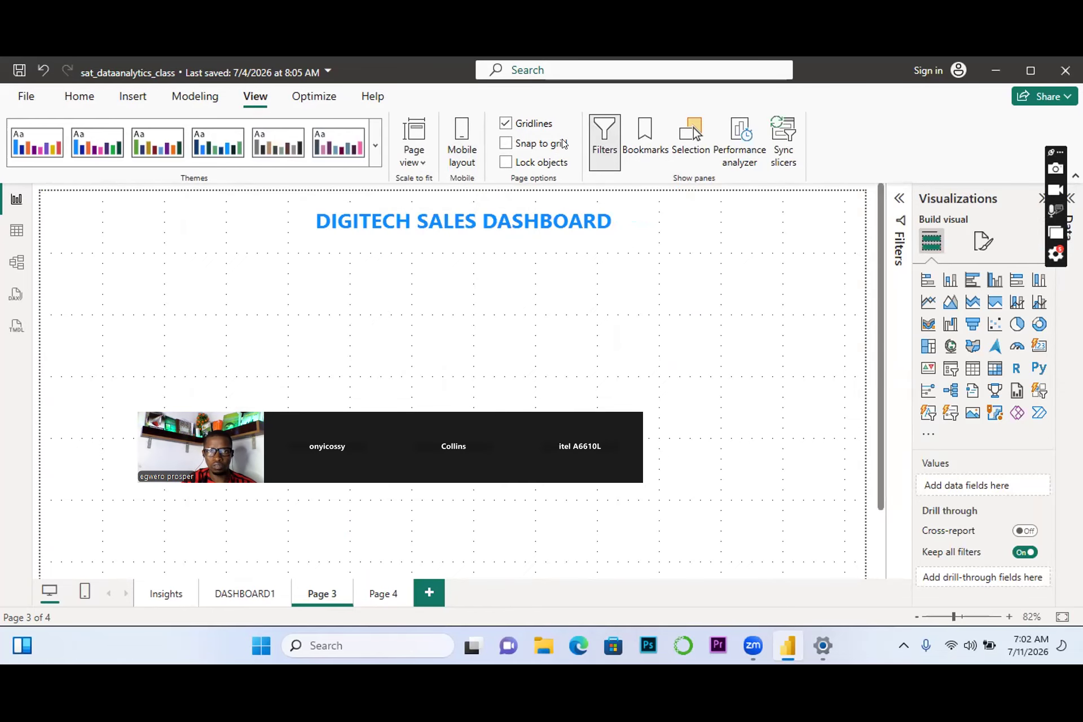
{"action": "left_click", "coordinate": [505, 124]}
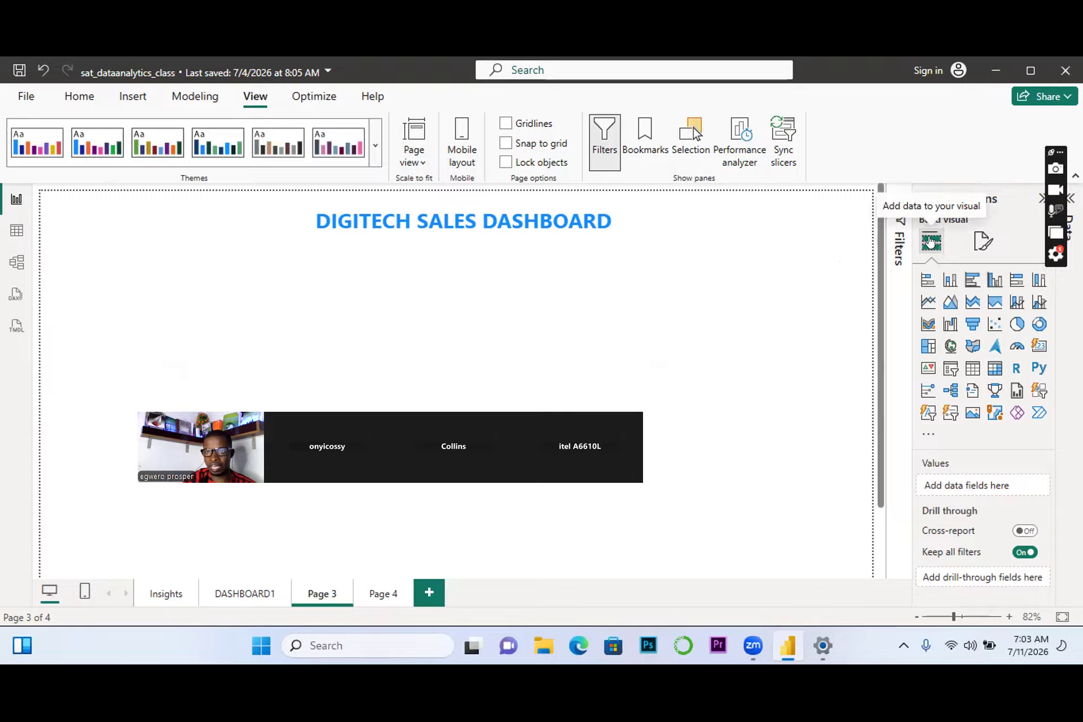
Try black as Page 3's wallpaper colour and set it to the lightest blue theme shade.
{"action": "left_click", "coordinate": [977, 242]}
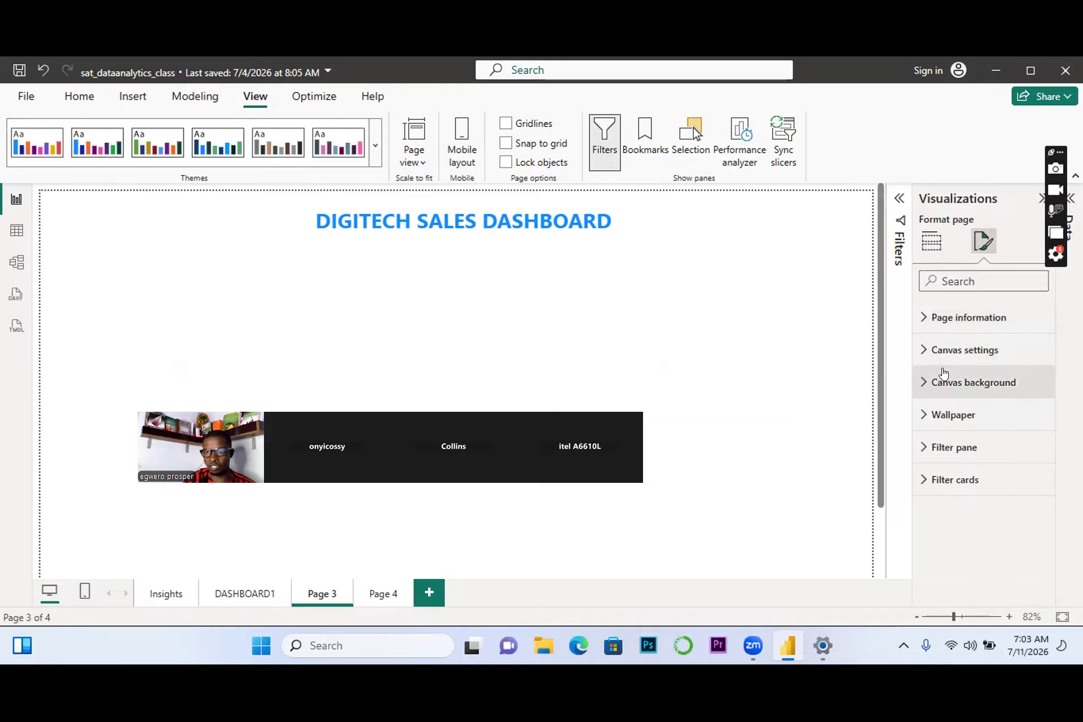
{"action": "left_click", "coordinate": [922, 410]}
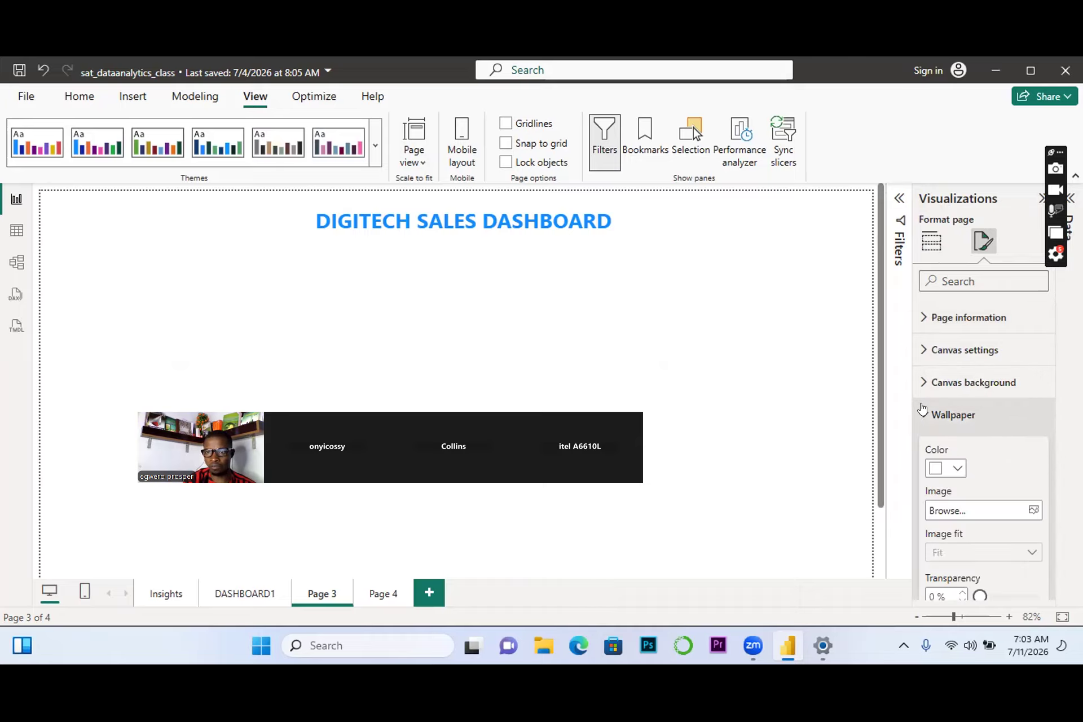
{"action": "left_click", "coordinate": [959, 471]}
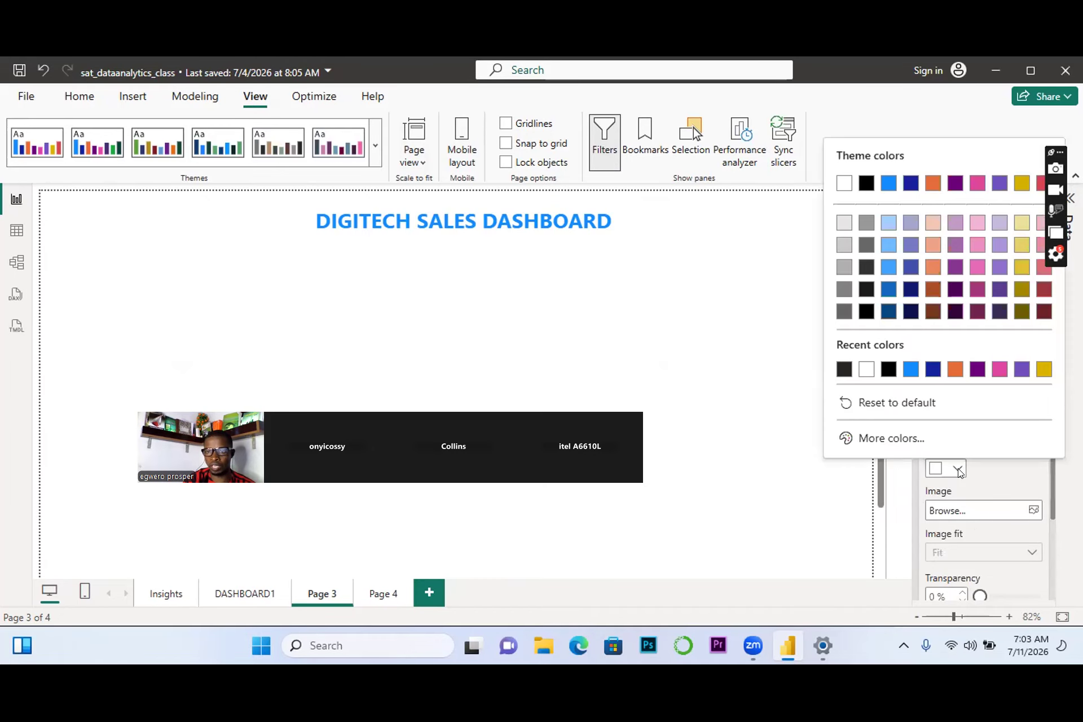
{"action": "left_click", "coordinate": [891, 370]}
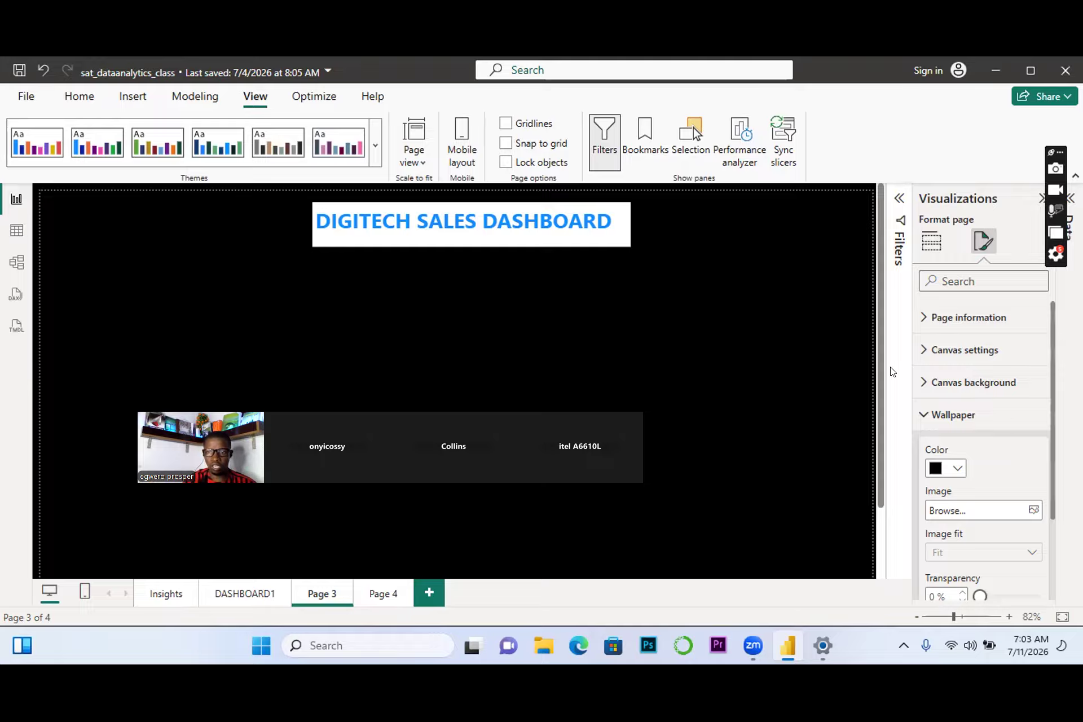
{"action": "left_click", "coordinate": [957, 469]}
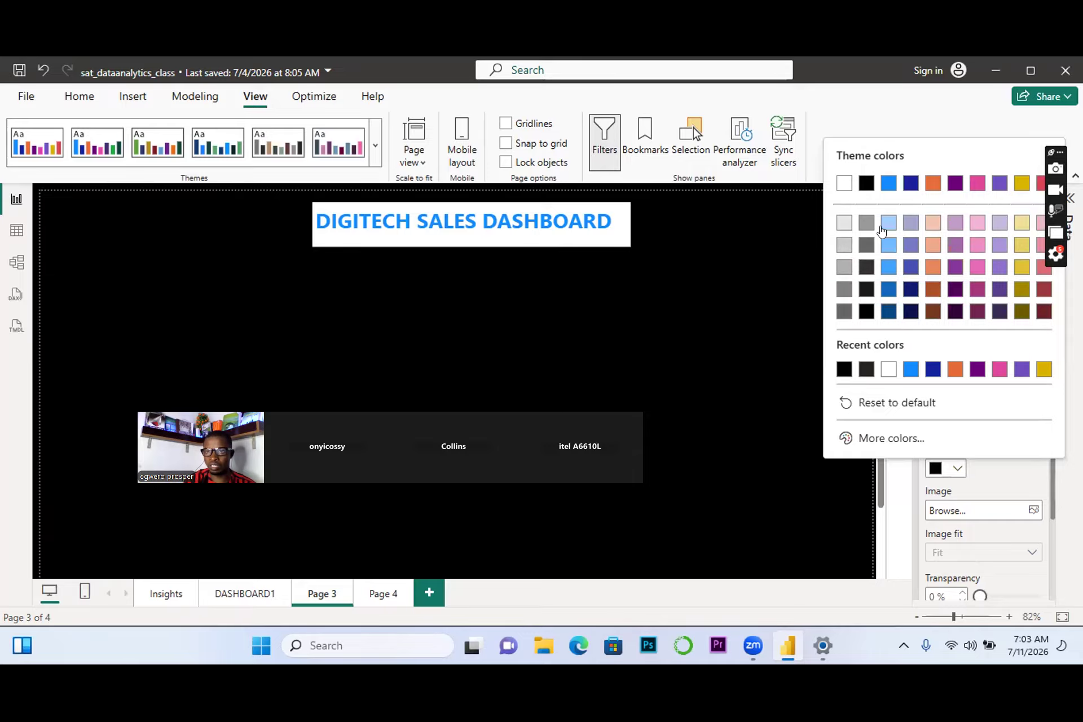
{"action": "left_click", "coordinate": [882, 224]}
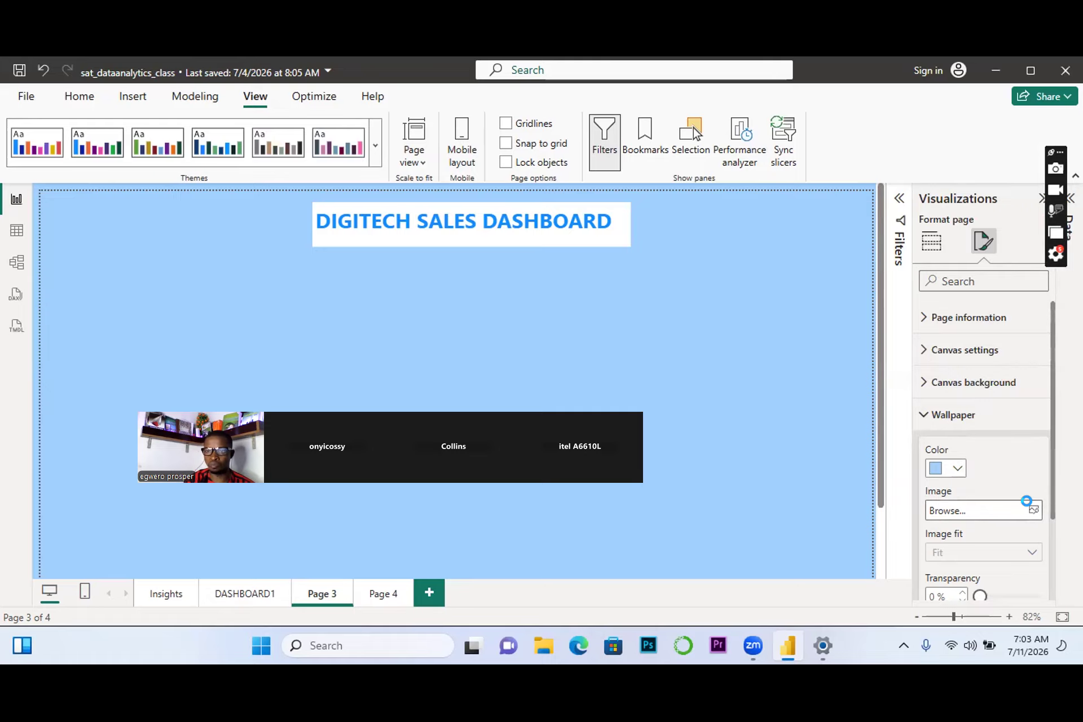
Load the picture "design element1" from the Pictures folder as Page 3's wallpaper image.
{"action": "left_click", "coordinate": [1033, 509]}
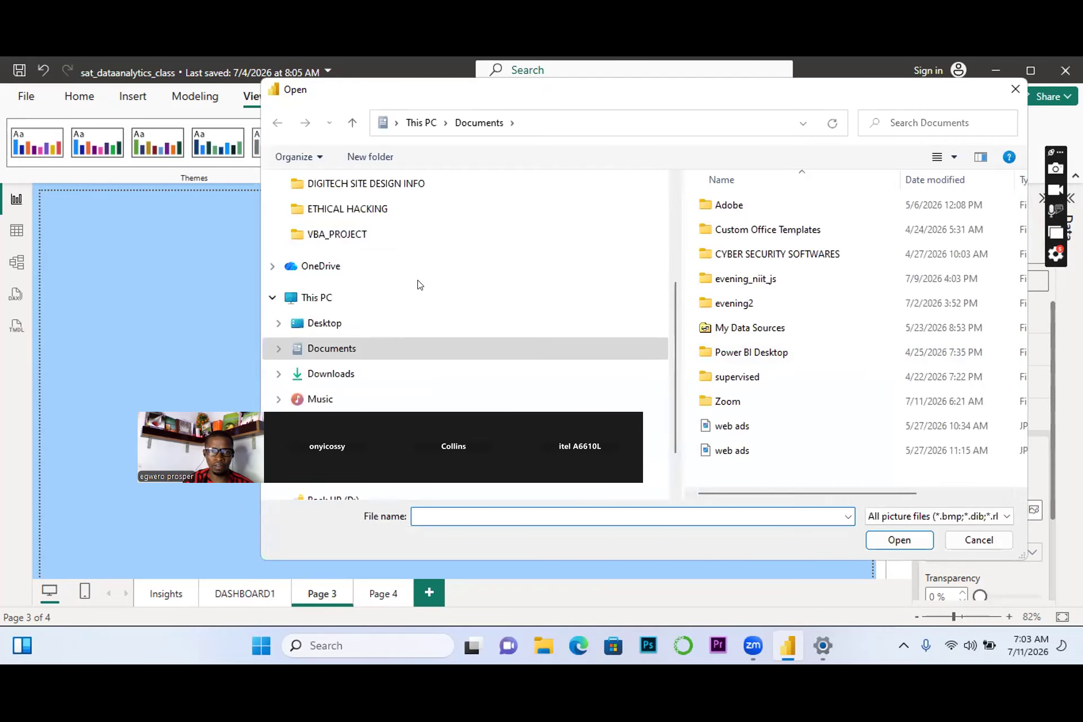
{"action": "left_click", "coordinate": [321, 320]}
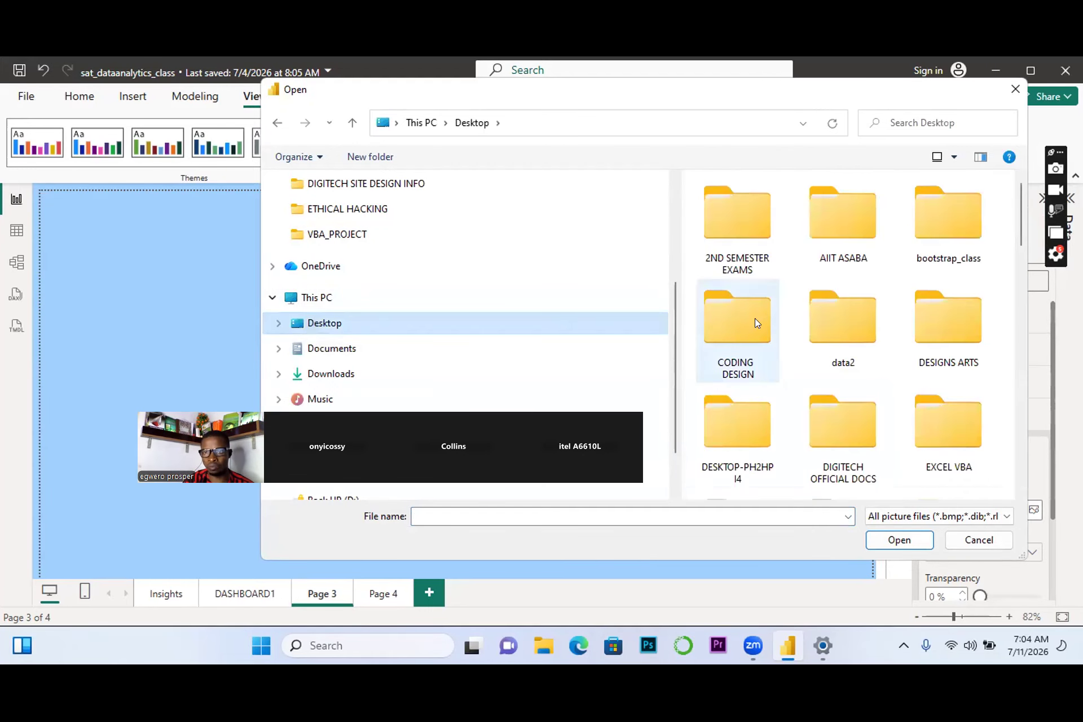
{"action": "left_click_drag", "start_coordinate": [1020, 211], "coordinate": [1028, 319]}
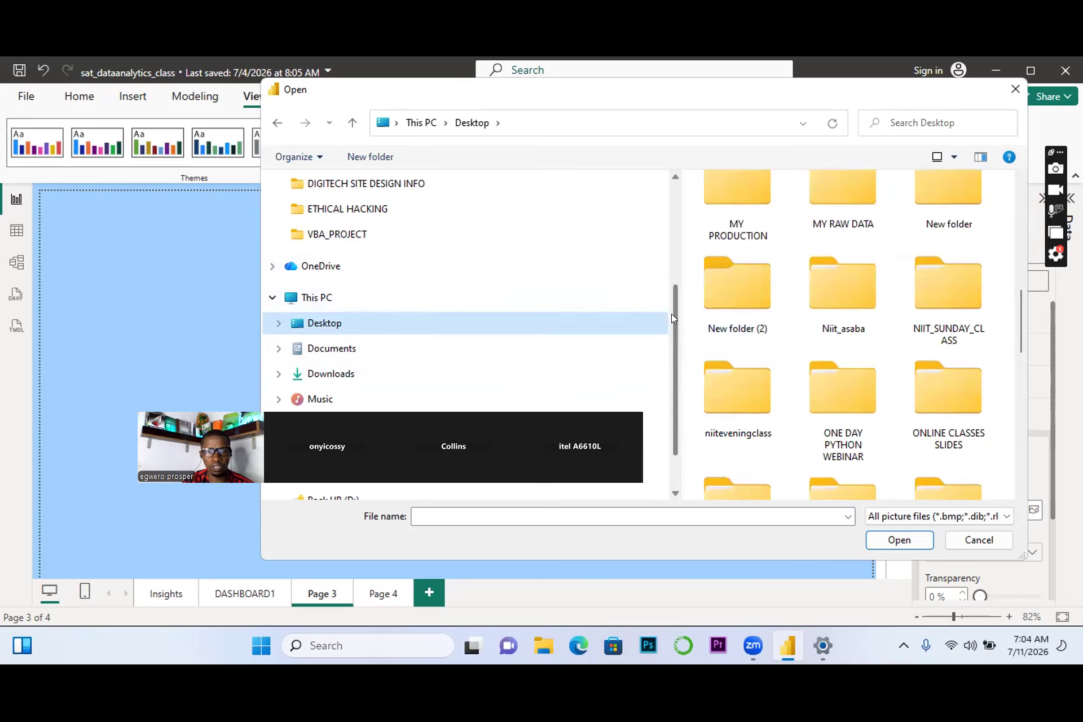
{"action": "left_click_drag", "start_coordinate": [671, 318], "coordinate": [671, 338]}
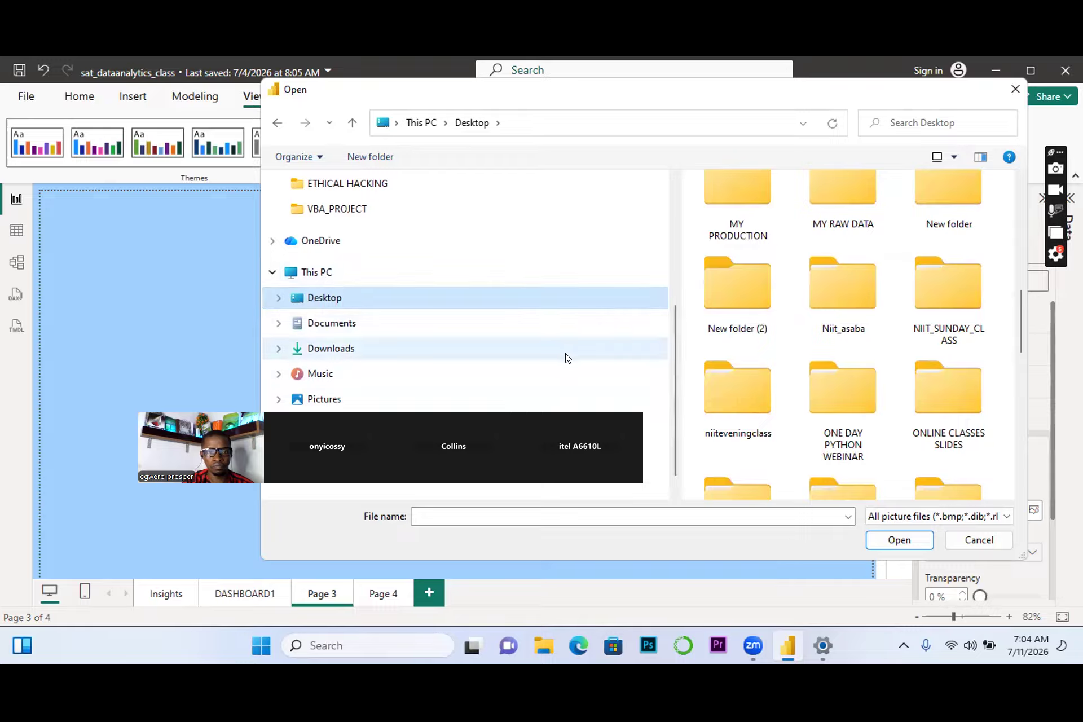
{"action": "left_click", "coordinate": [308, 400]}
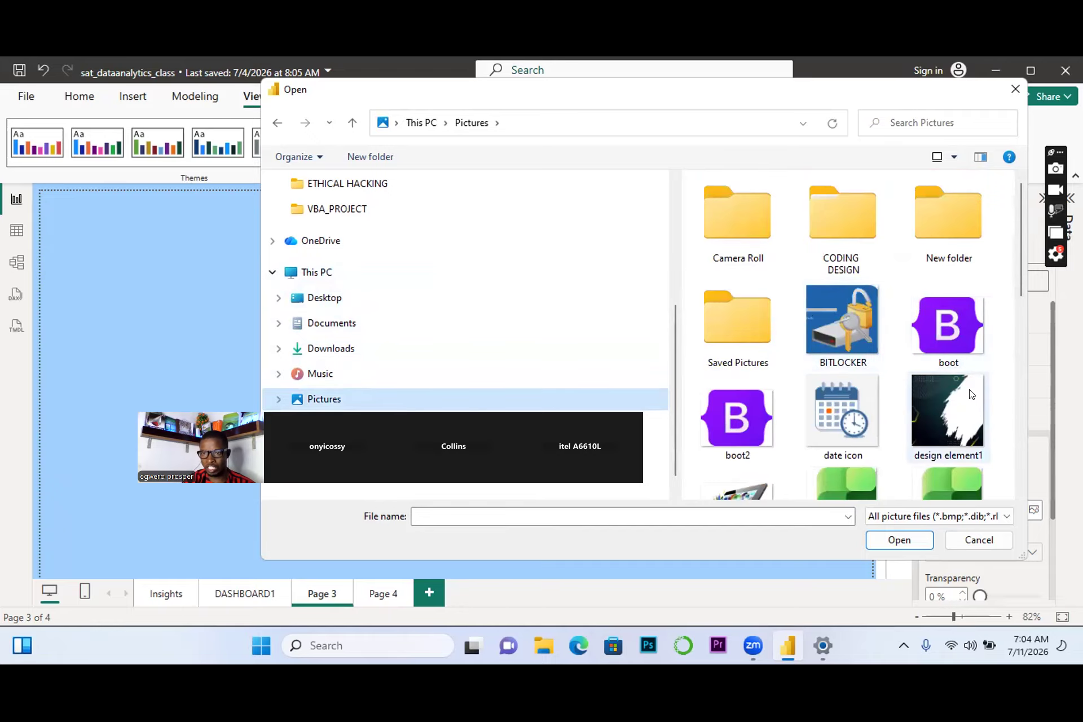
{"action": "left_click", "coordinate": [945, 397]}
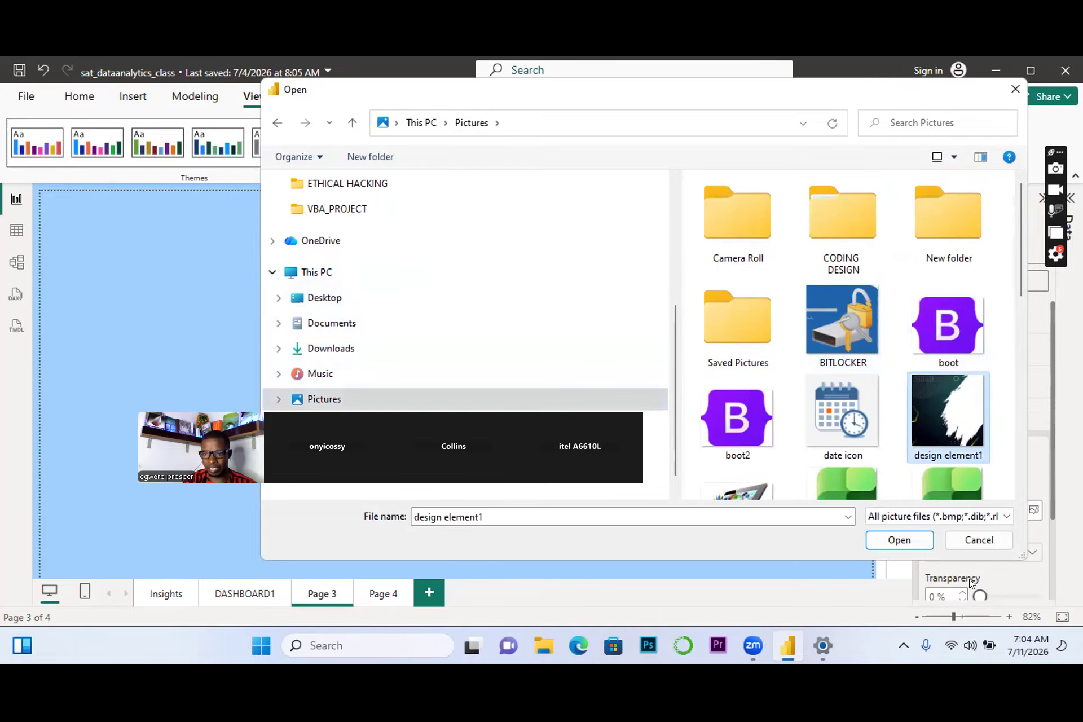
{"action": "left_click", "coordinate": [918, 536]}
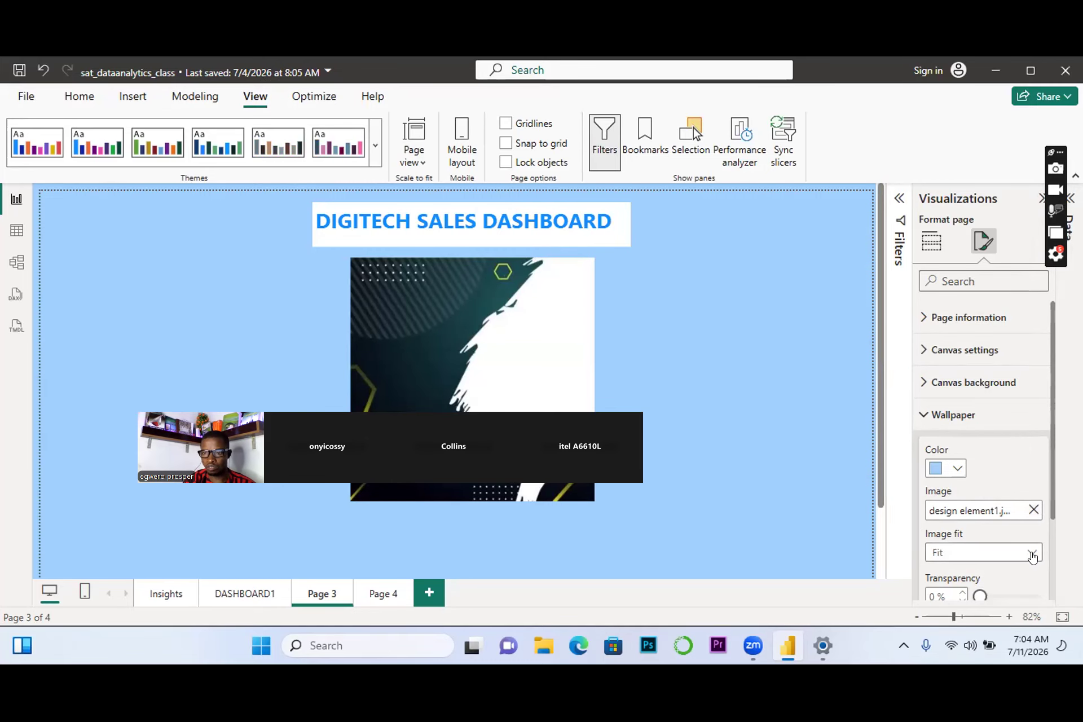
Set the wallpaper's image fit to Stretch.
{"action": "left_click", "coordinate": [1031, 554]}
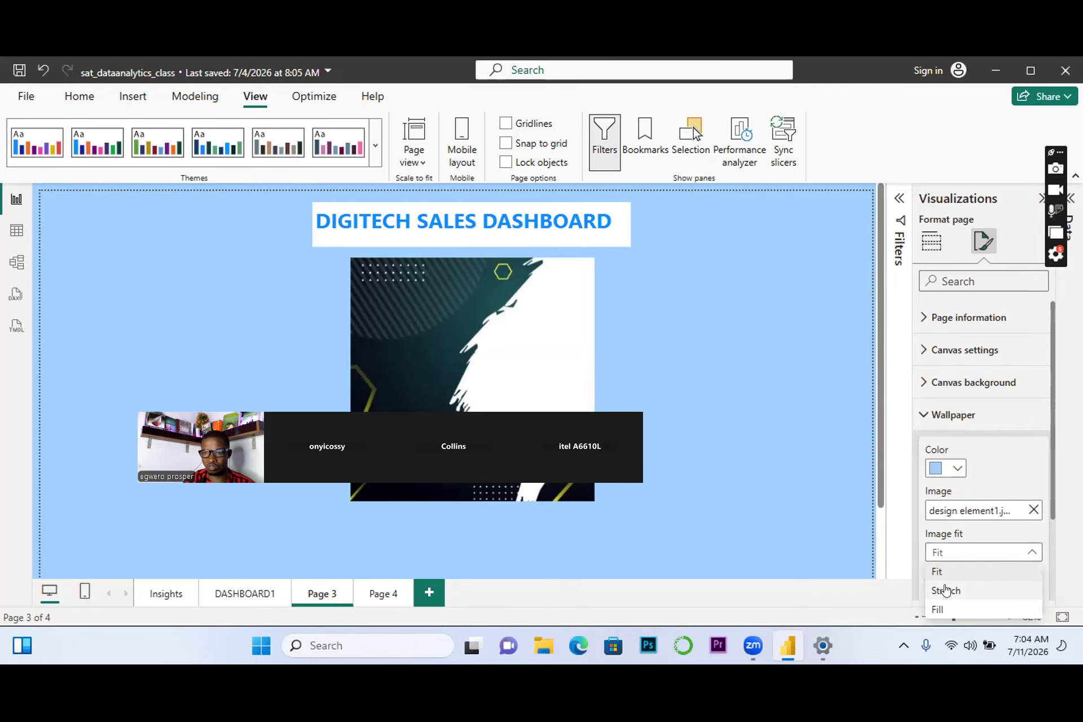
{"action": "left_click", "coordinate": [948, 590]}
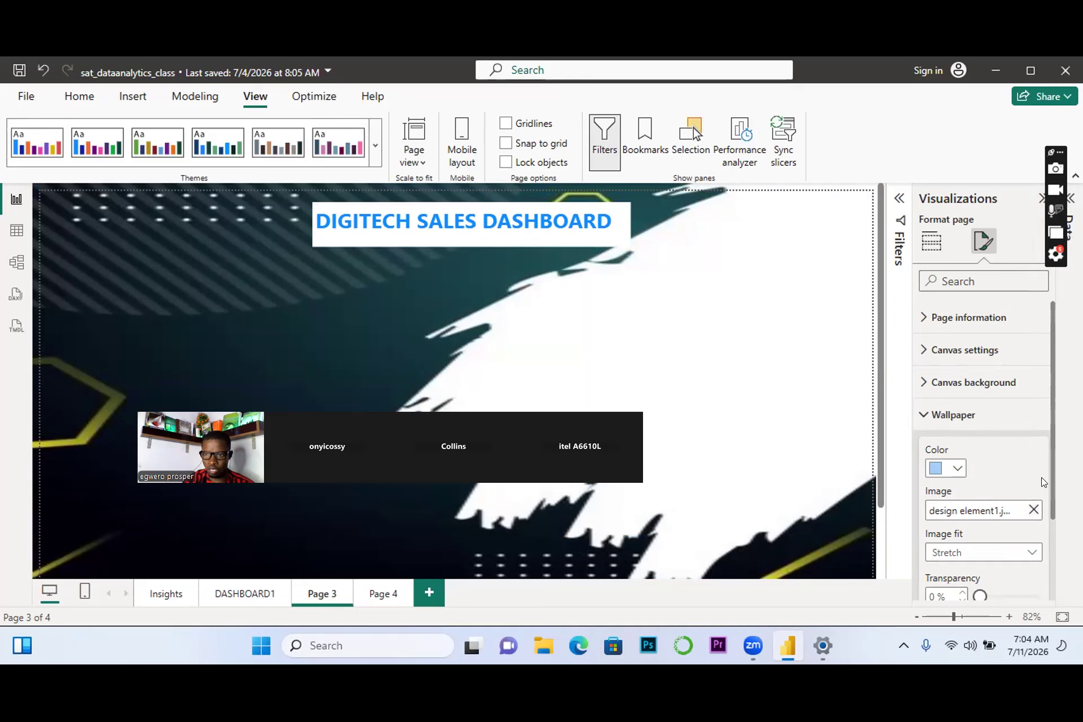
{"action": "scroll", "coordinate": [1048, 485], "scroll_direction": "down", "scroll_amount": 2}
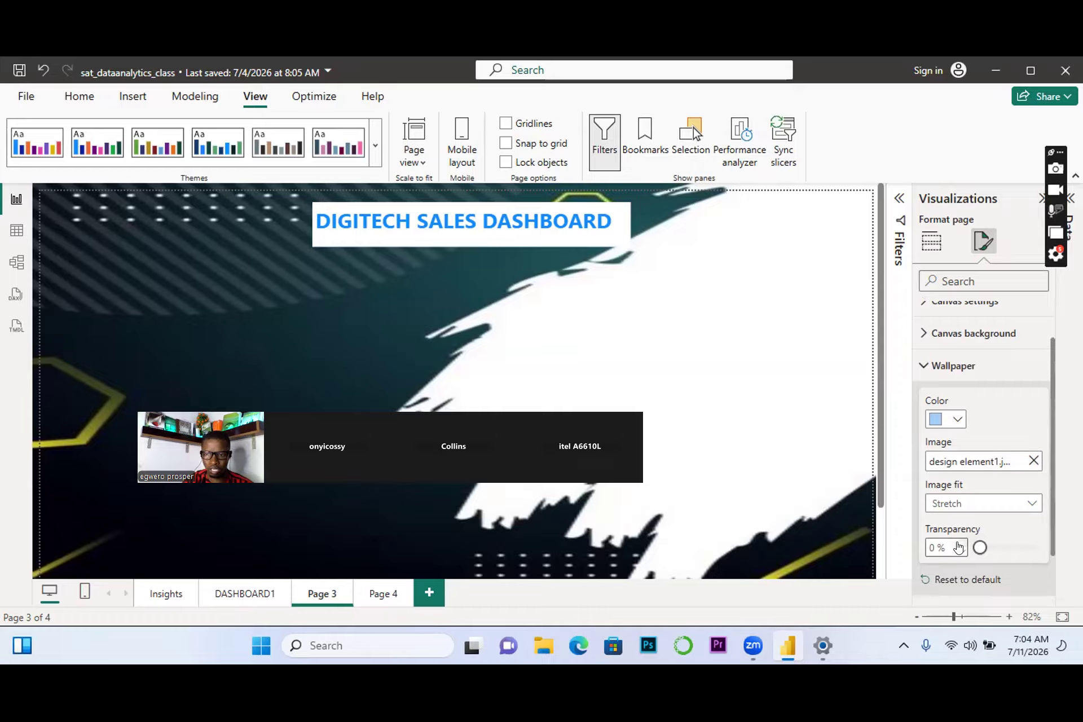
{"action": "scroll", "coordinate": [958, 546], "scroll_direction": "up", "scroll_amount": 1}
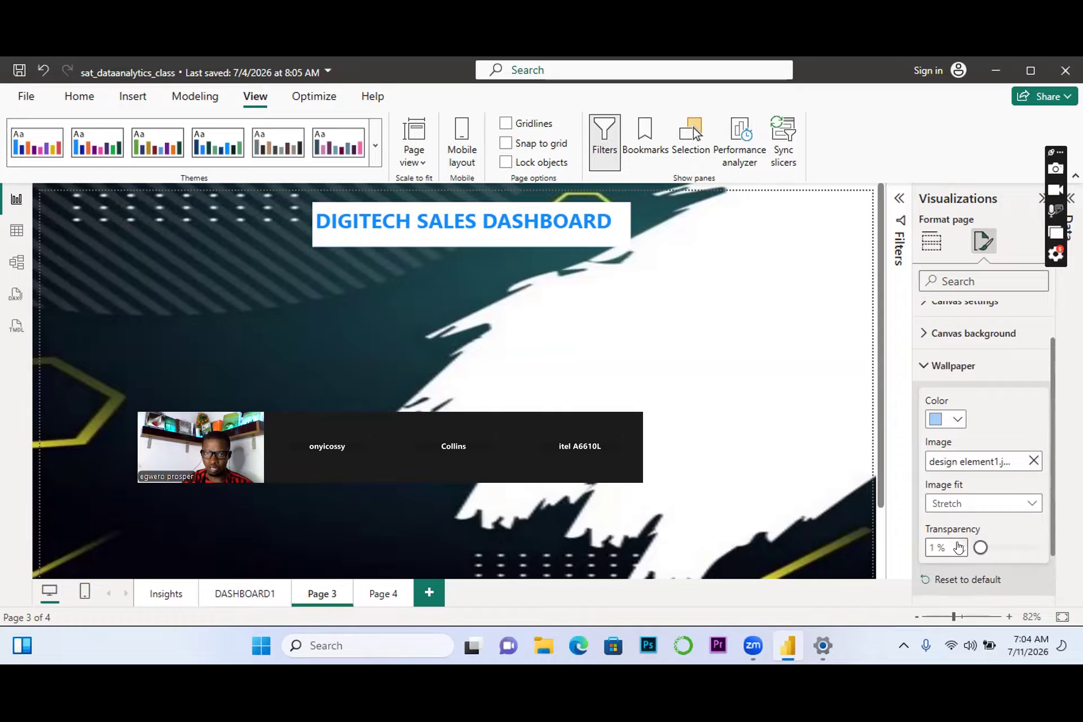
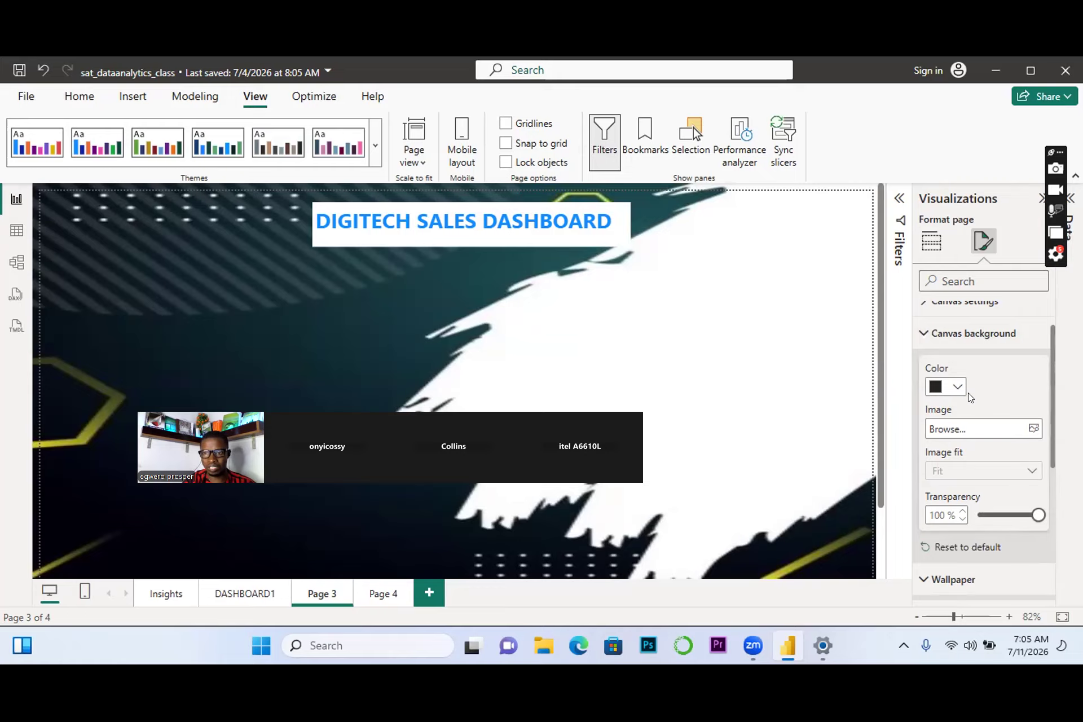
{"action": "left_click", "coordinate": [959, 389]}
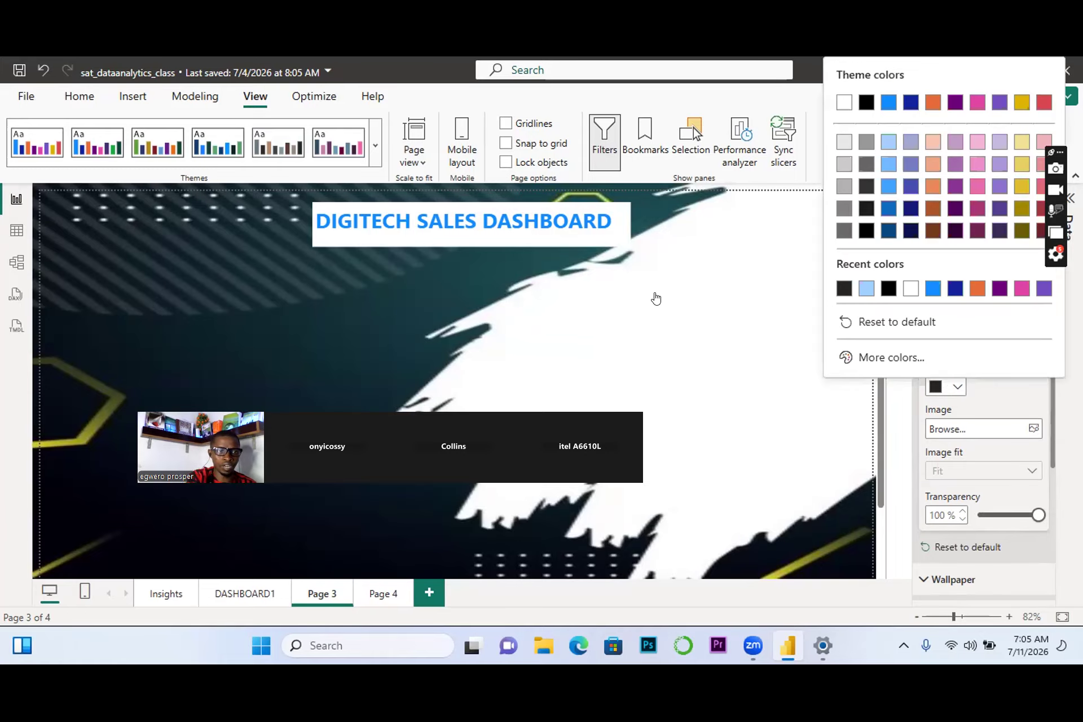
{"action": "left_click", "coordinate": [792, 305]}
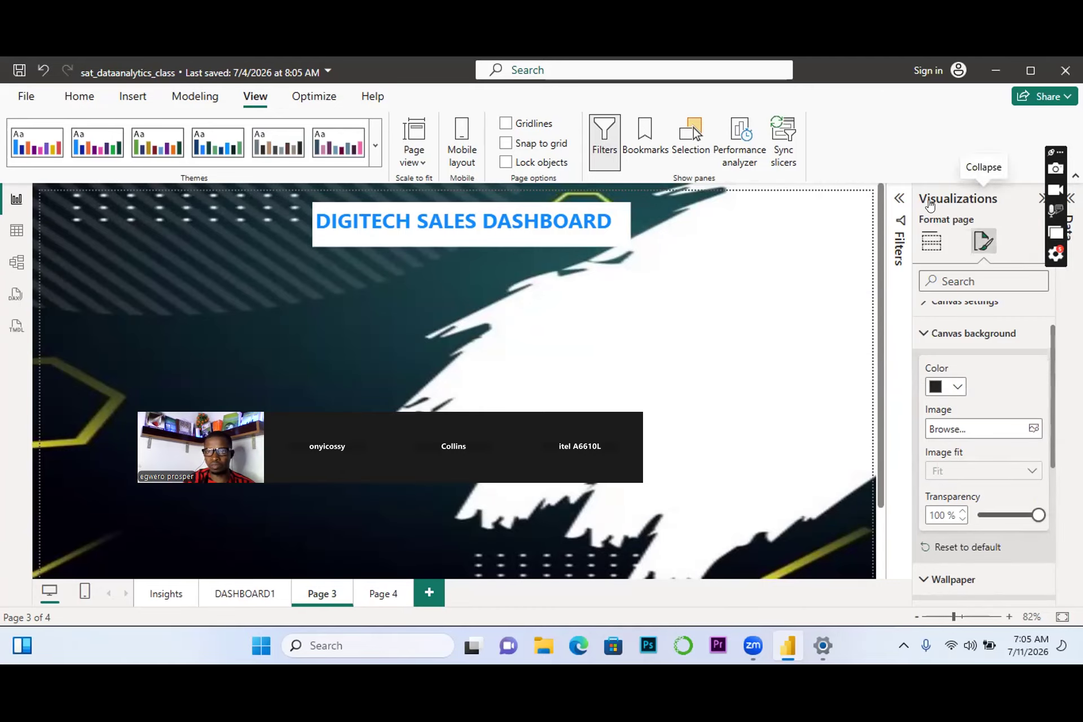
{"action": "left_click", "coordinate": [931, 241]}
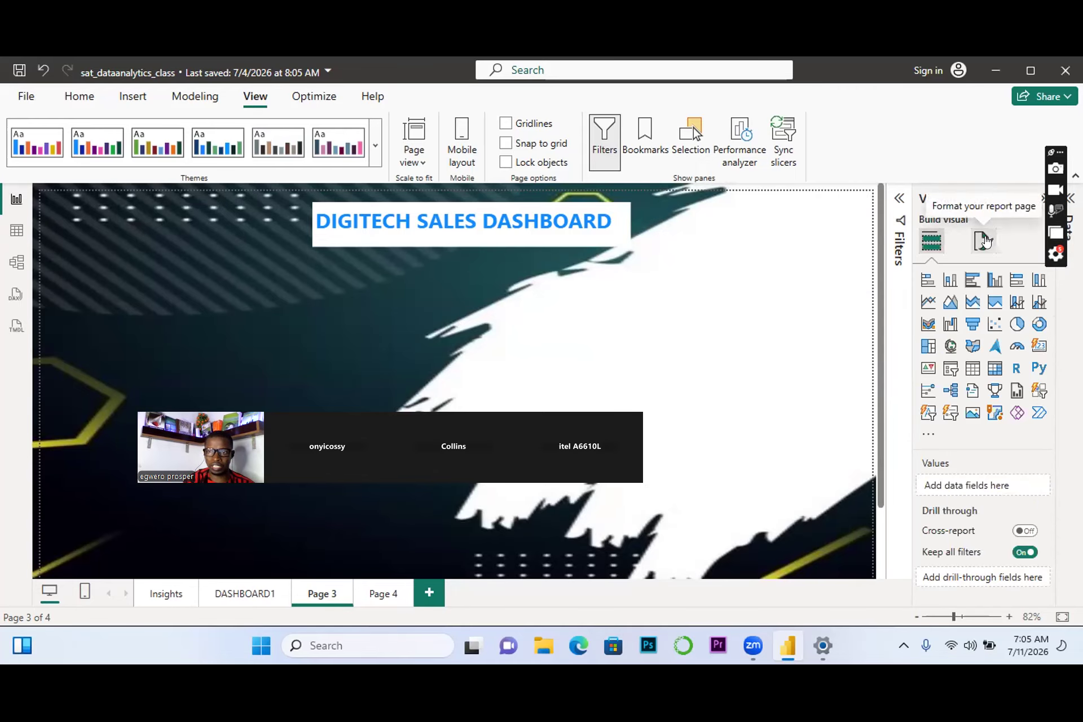
{"action": "left_click", "coordinate": [984, 241]}
{"action": "left_click", "coordinate": [921, 242]}
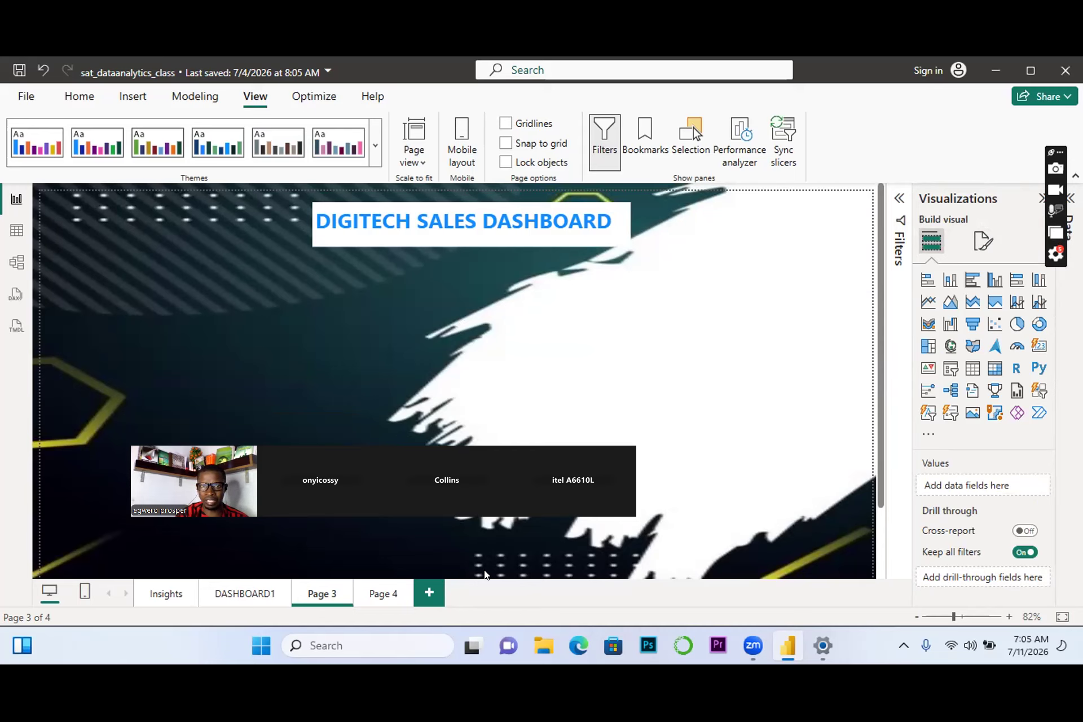
{"action": "left_click_drag", "start_coordinate": [485, 574], "coordinate": [889, 305]}
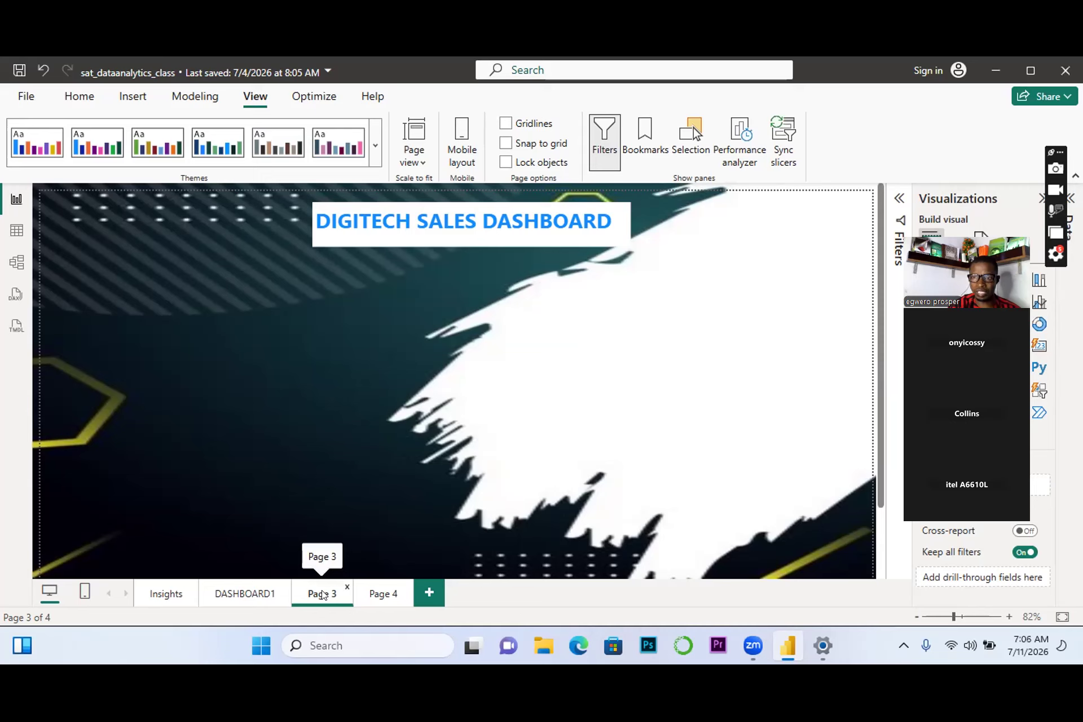
Rename Page 3 as DASHBOARD.
{"action": "double_click", "coordinate": [323, 594]}
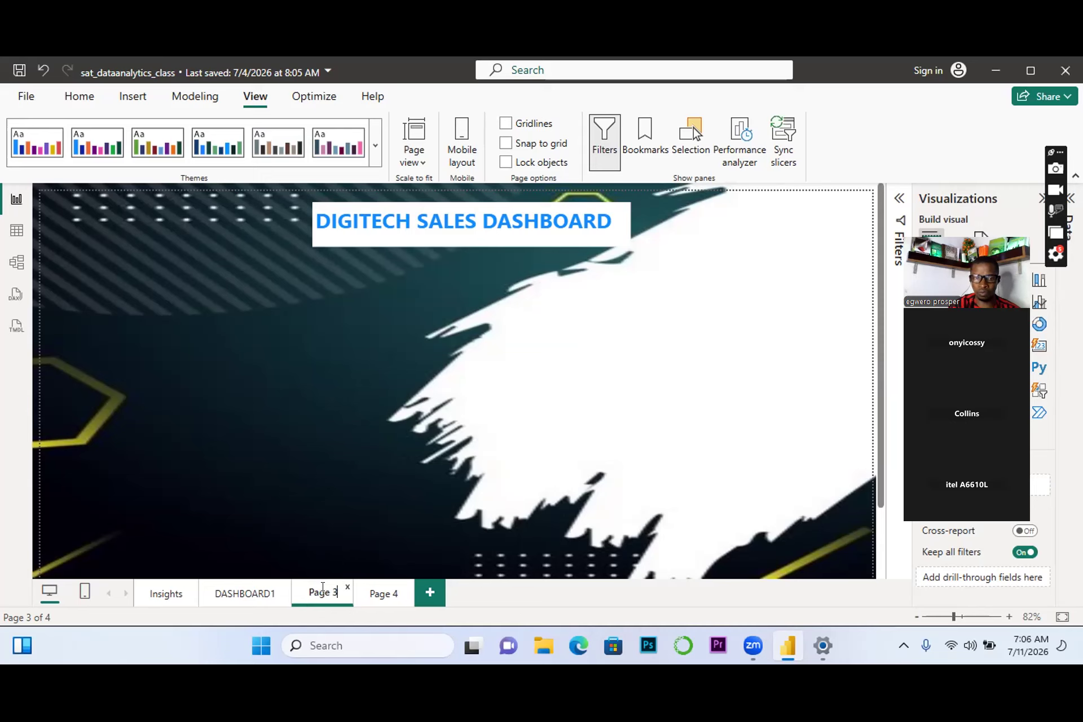
{"action": "key", "text": "BackSpace"}
{"action": "key", "text": "BackSpace"}
{"action": "key", "text": "BackSpace"}
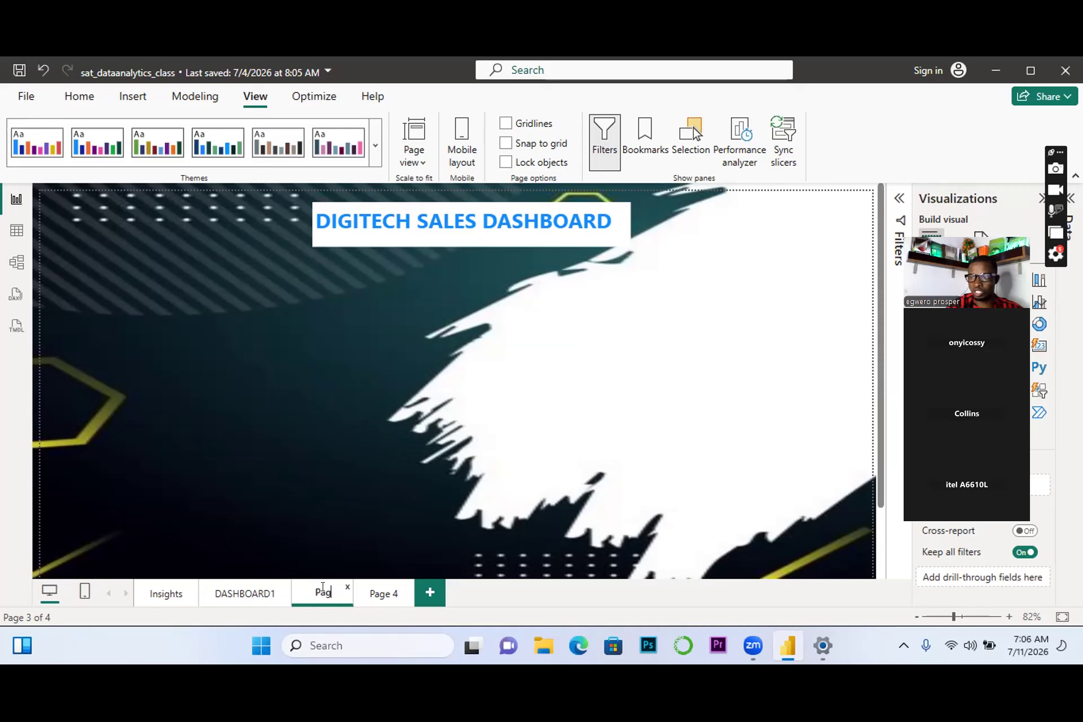
{"action": "key", "text": "BackSpace"}
{"action": "key", "text": "BackSpace"}
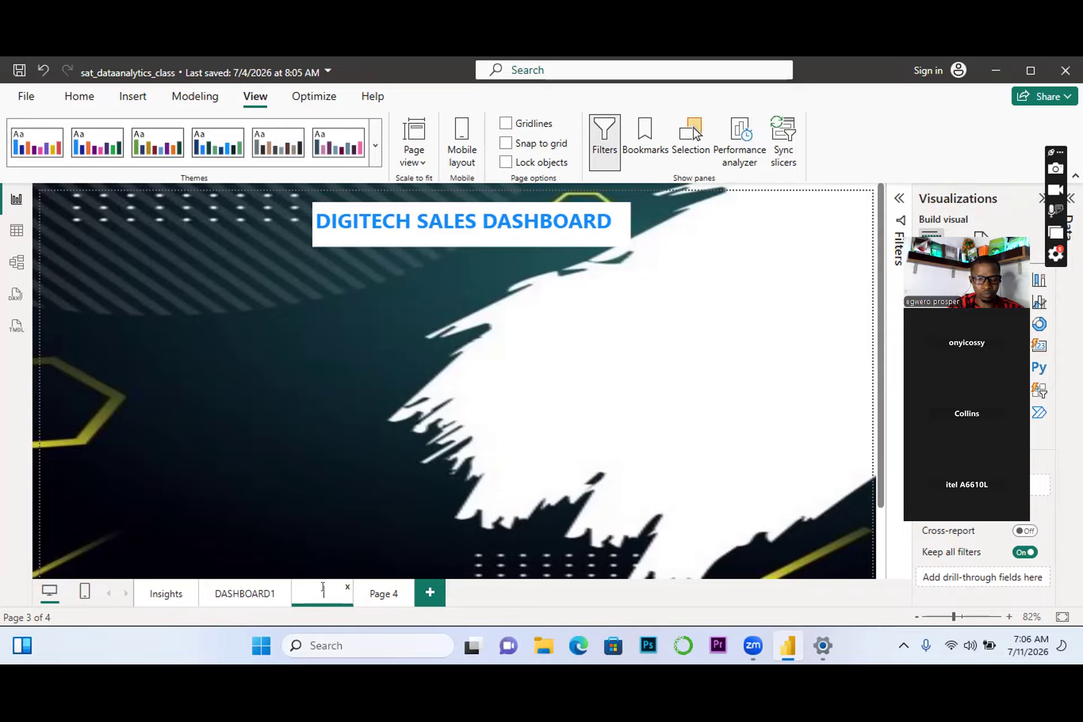
{"action": "type", "text": "DASH"}
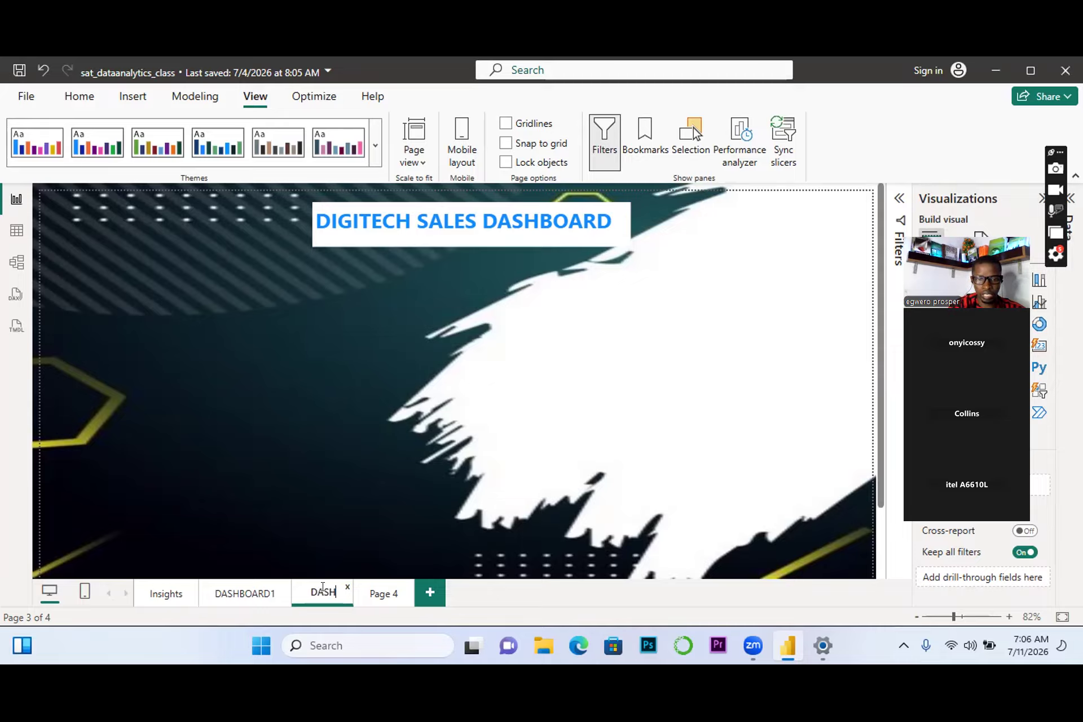
{"action": "type", "text": "BOARD"}
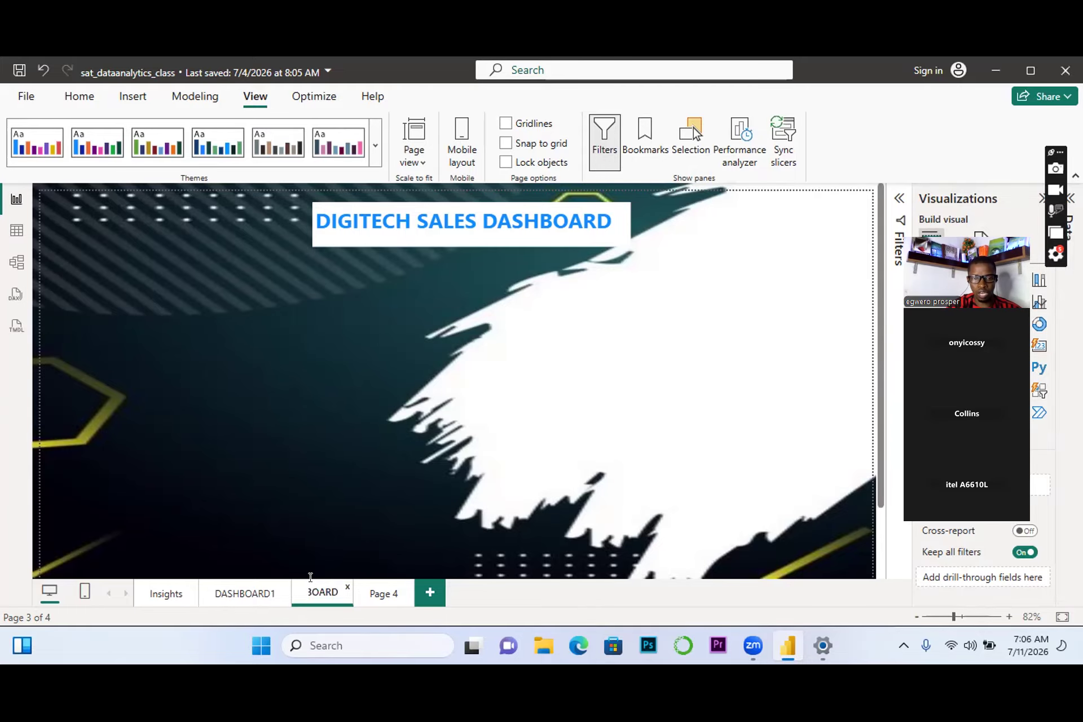
{"action": "left_click", "coordinate": [347, 438]}
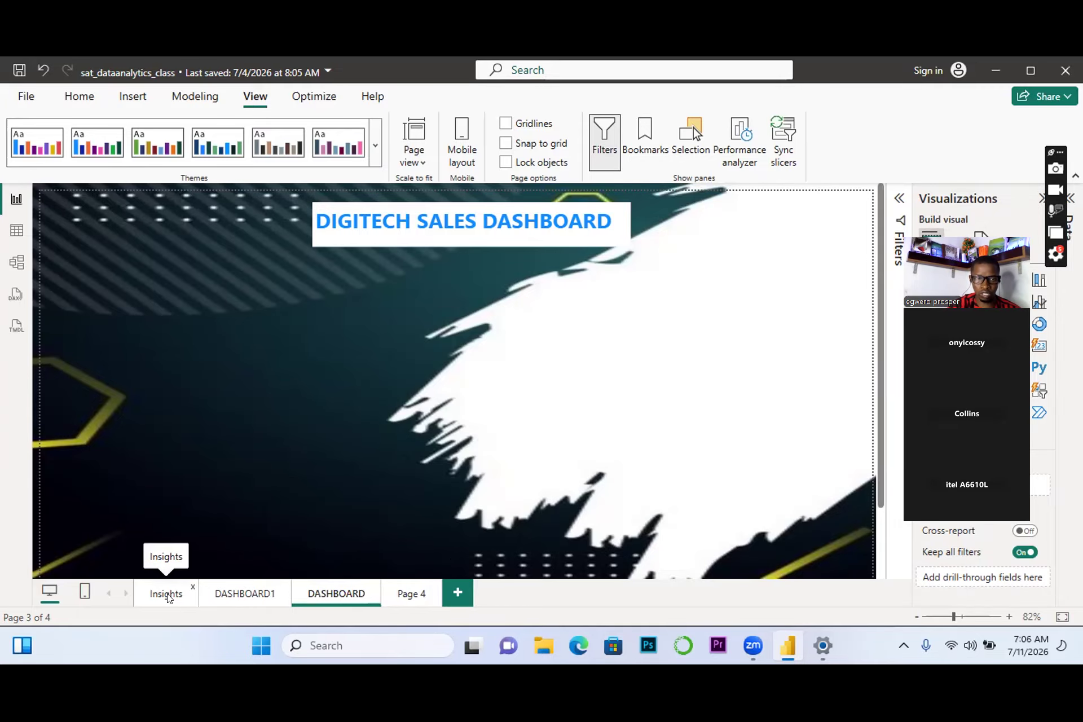
Delete the pages Insights, Page 4 and DASHBOARD1 from the report.
{"action": "left_click", "coordinate": [166, 595]}
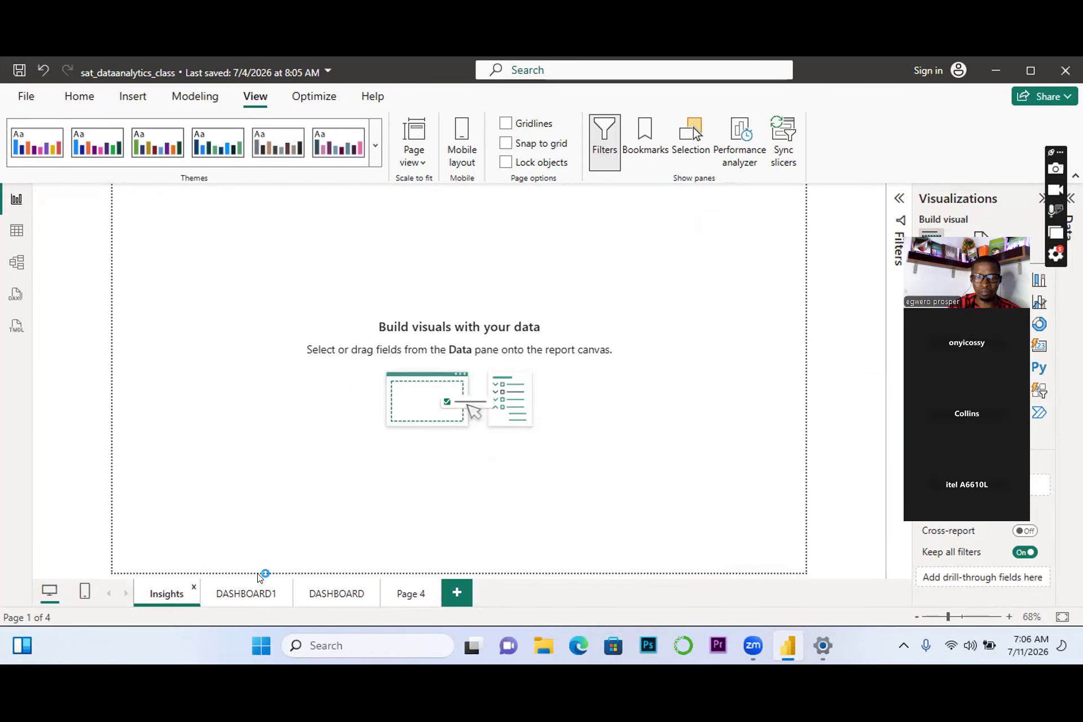
{"action": "left_click", "coordinate": [675, 377]}
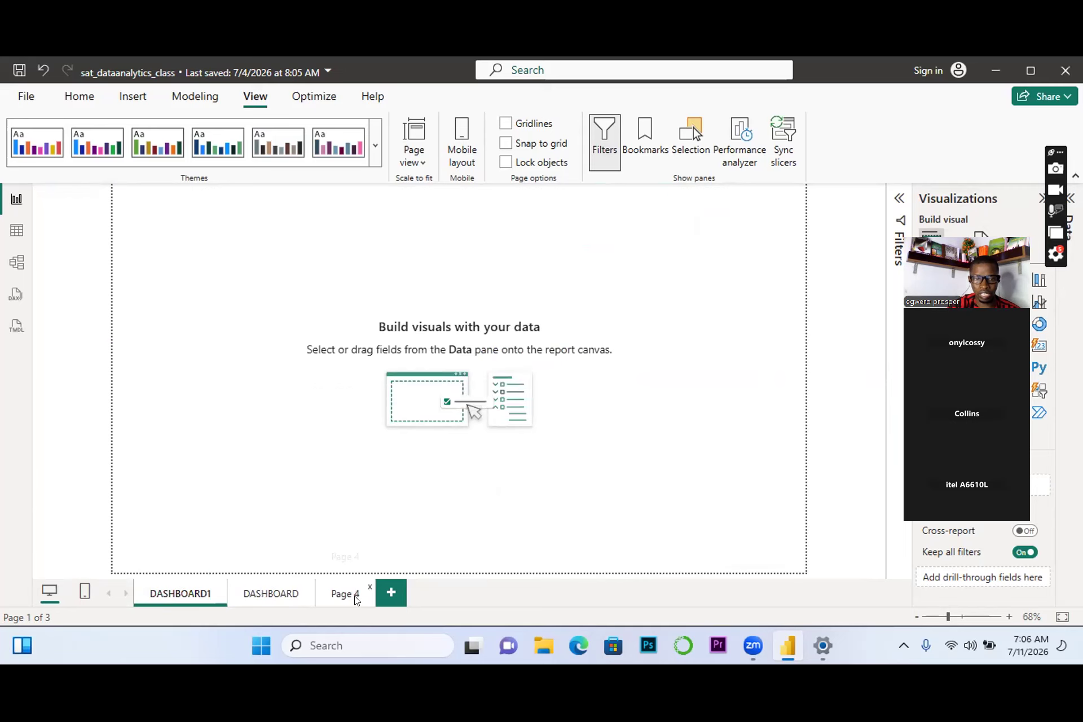
{"action": "left_click", "coordinate": [371, 587]}
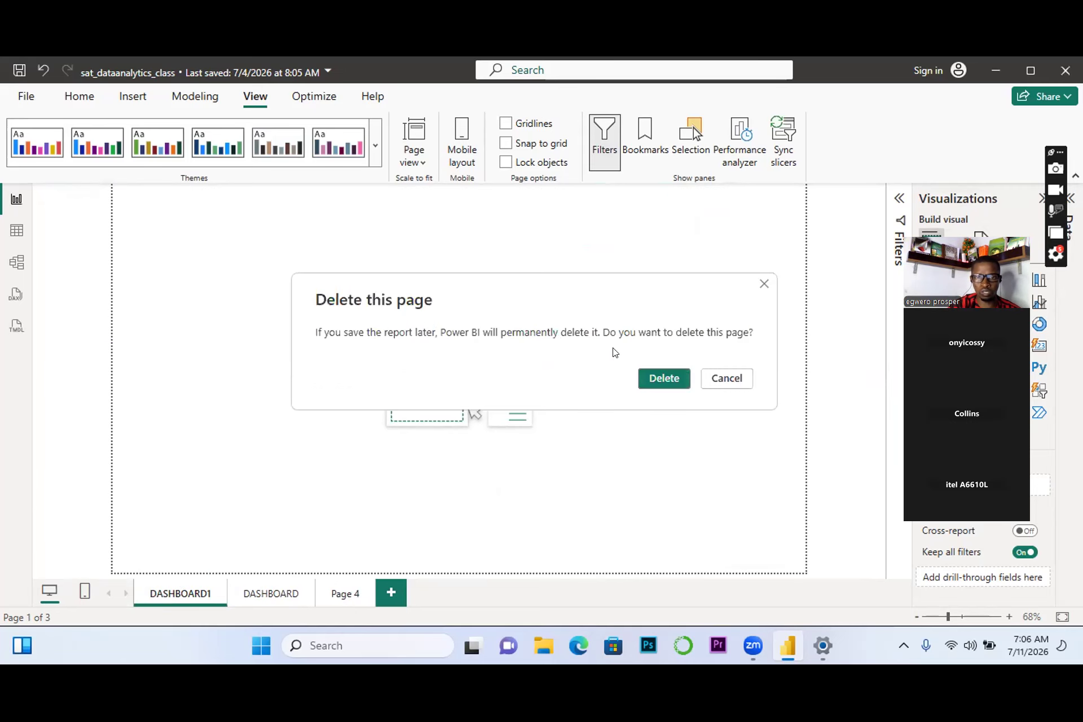
{"action": "left_click", "coordinate": [653, 378]}
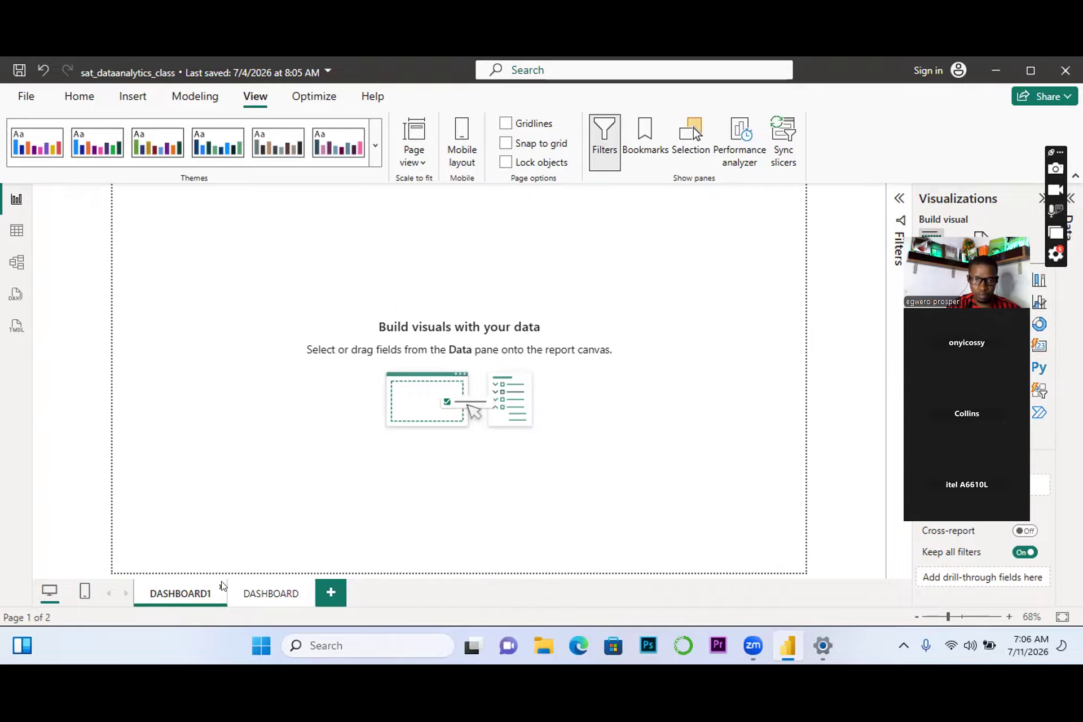
{"action": "left_click", "coordinate": [223, 586]}
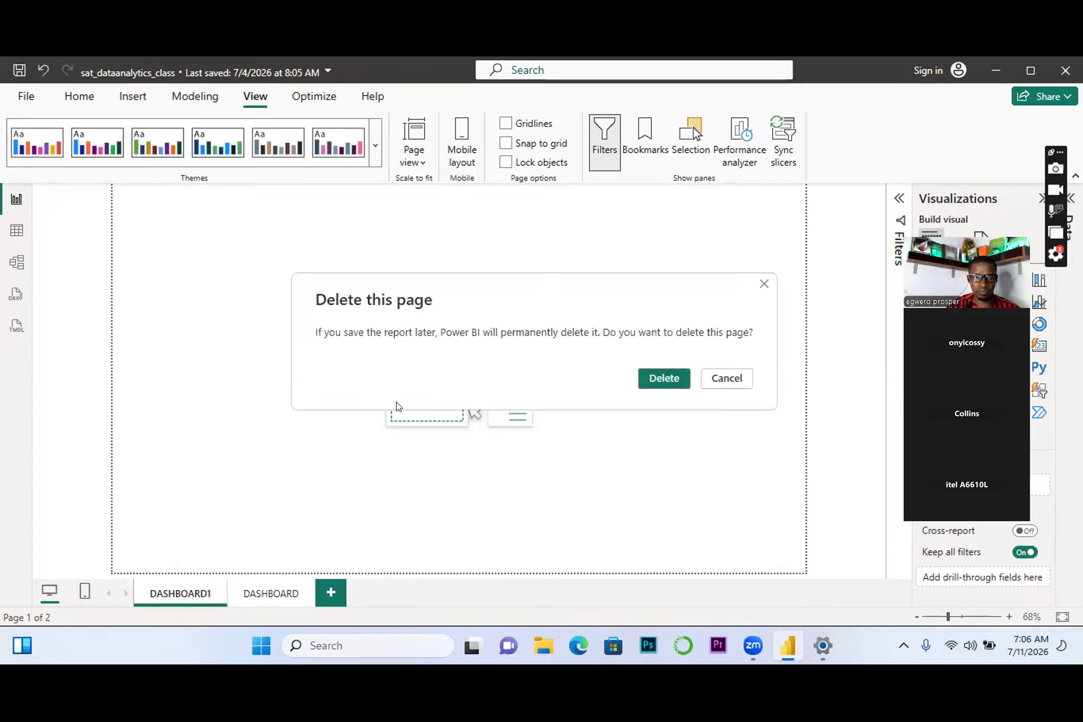
{"action": "left_click", "coordinate": [663, 378]}
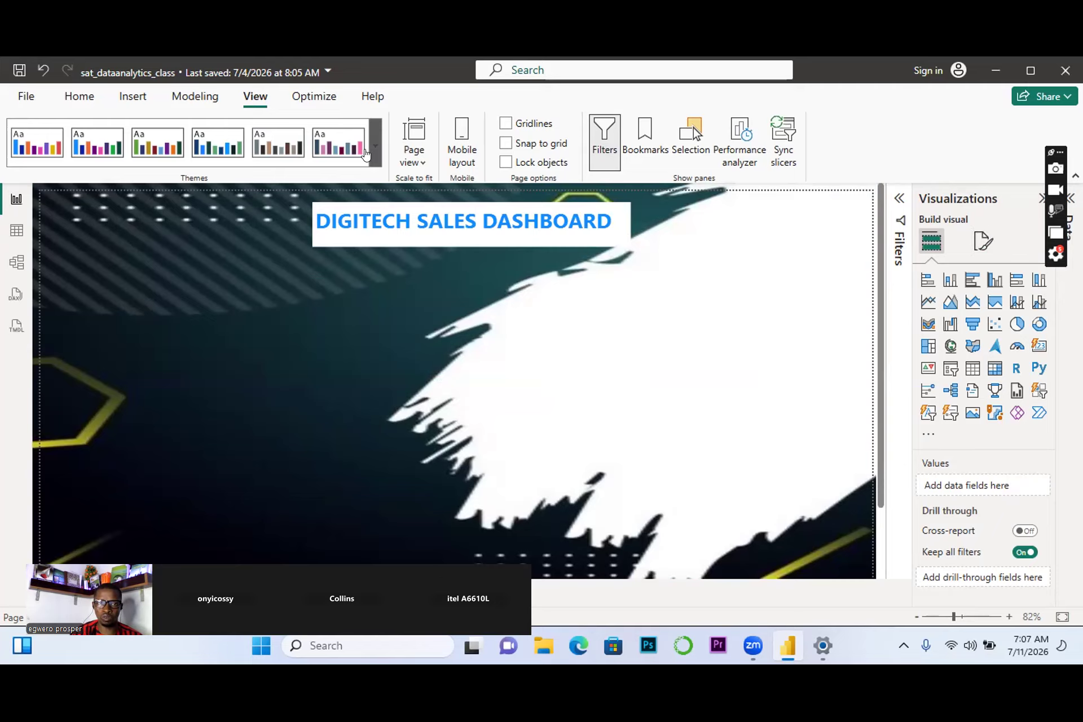
Apply the Power BI theme with the blue-to-purple gradient background to the report.
{"action": "left_click", "coordinate": [368, 150]}
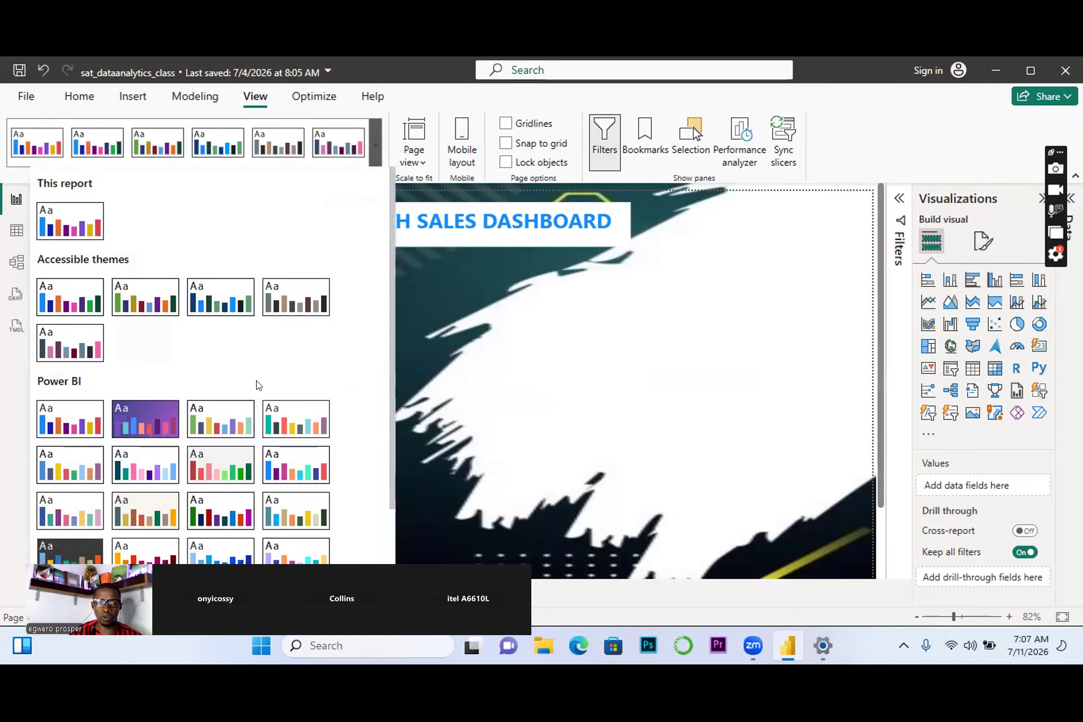
{"action": "left_click", "coordinate": [158, 421]}
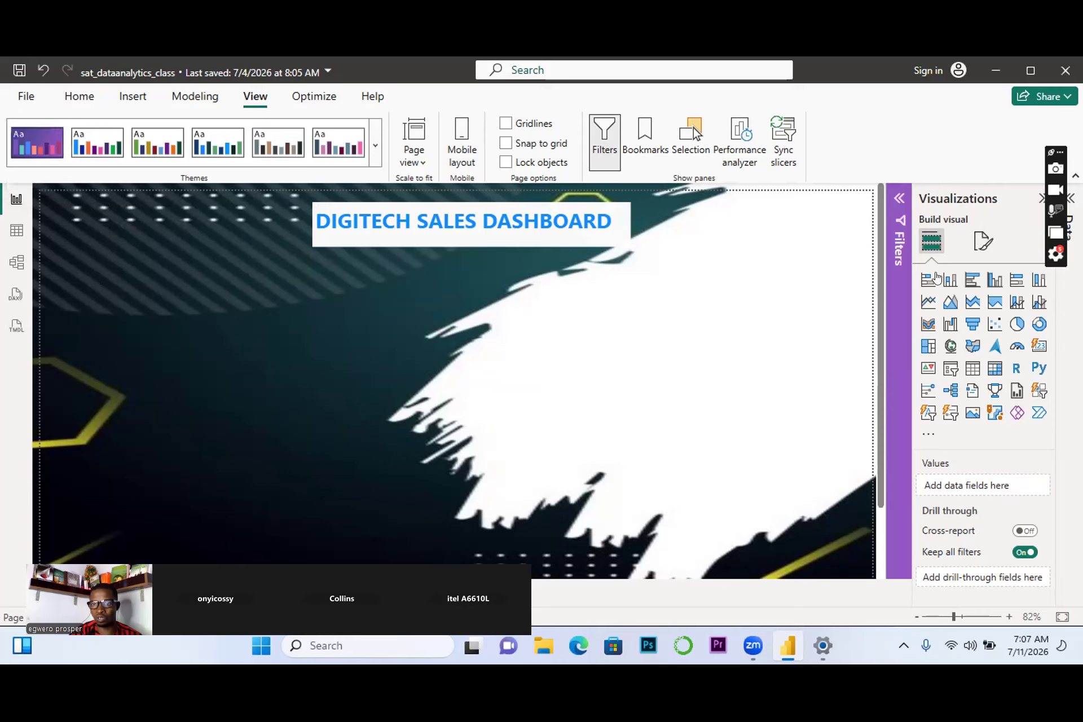
Remove the wallpaper image from the DASHBOARD page and reset its wallpaper colour to default.
{"action": "left_click", "coordinate": [983, 248]}
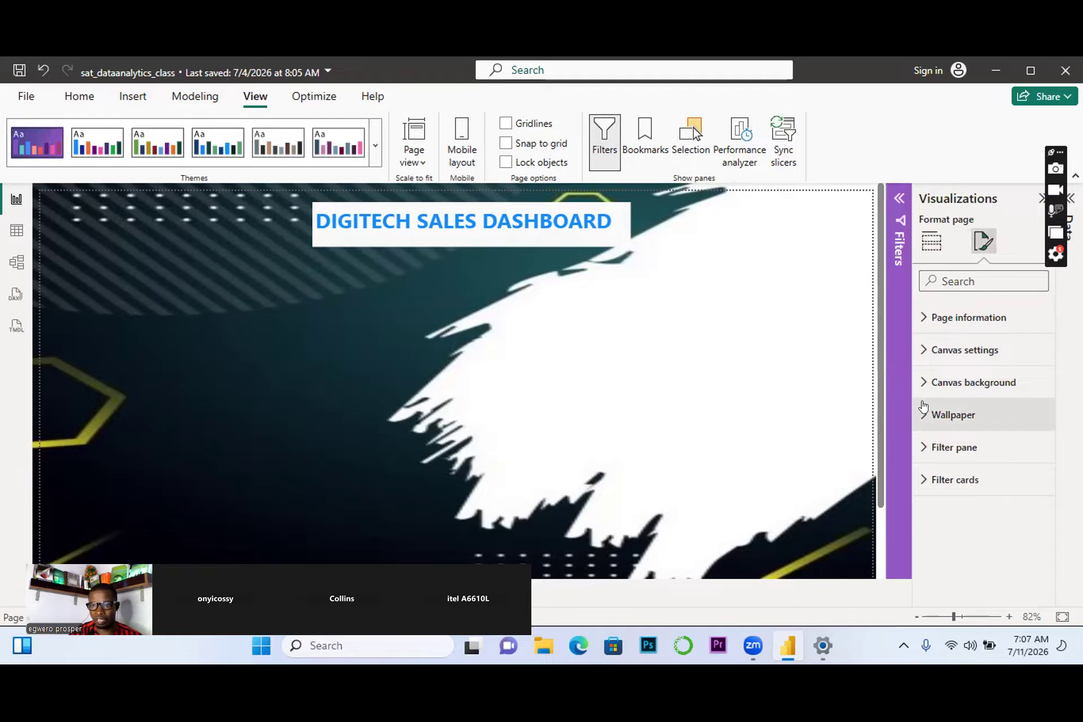
{"action": "left_click", "coordinate": [924, 412]}
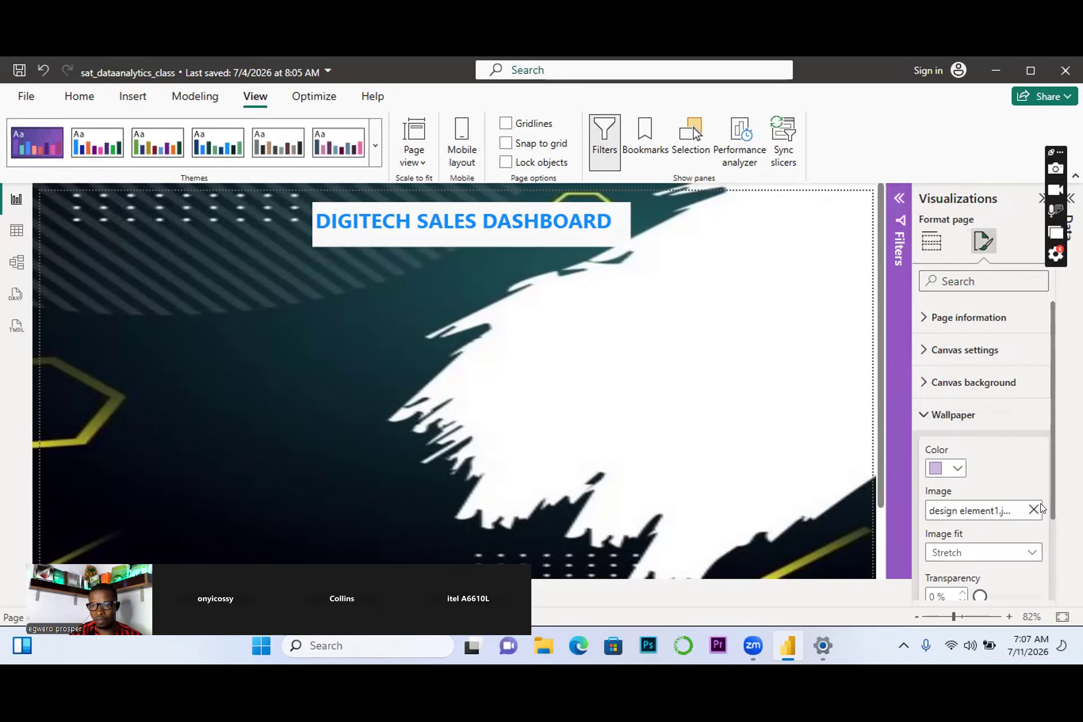
{"action": "left_click", "coordinate": [1032, 509]}
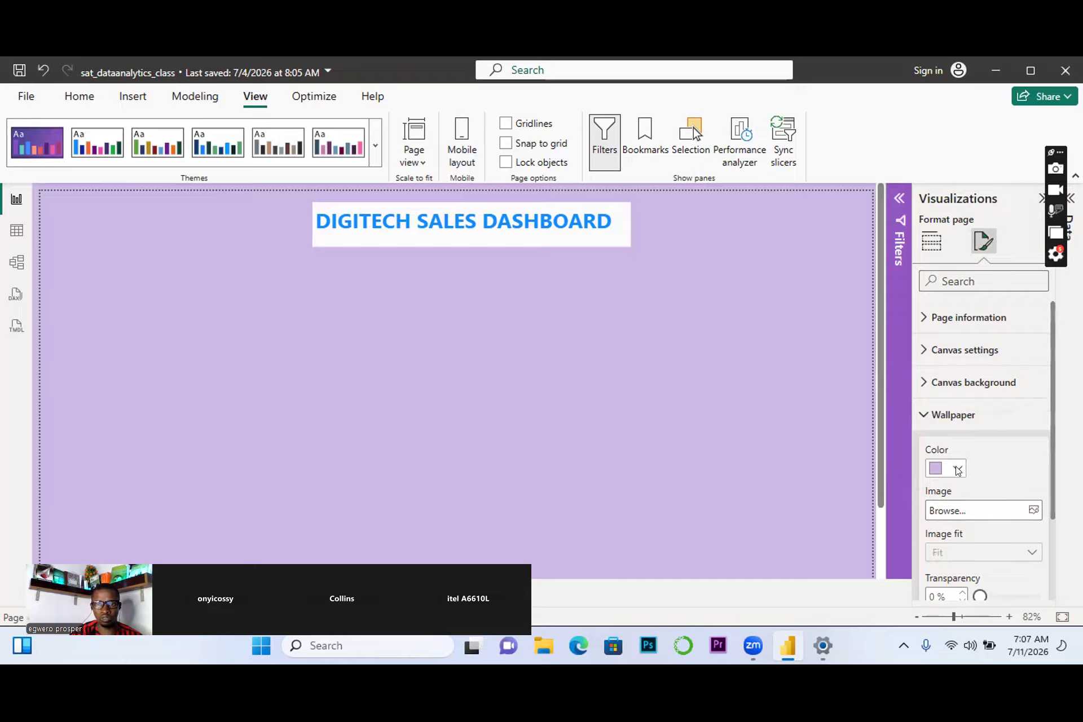
{"action": "left_click", "coordinate": [959, 469]}
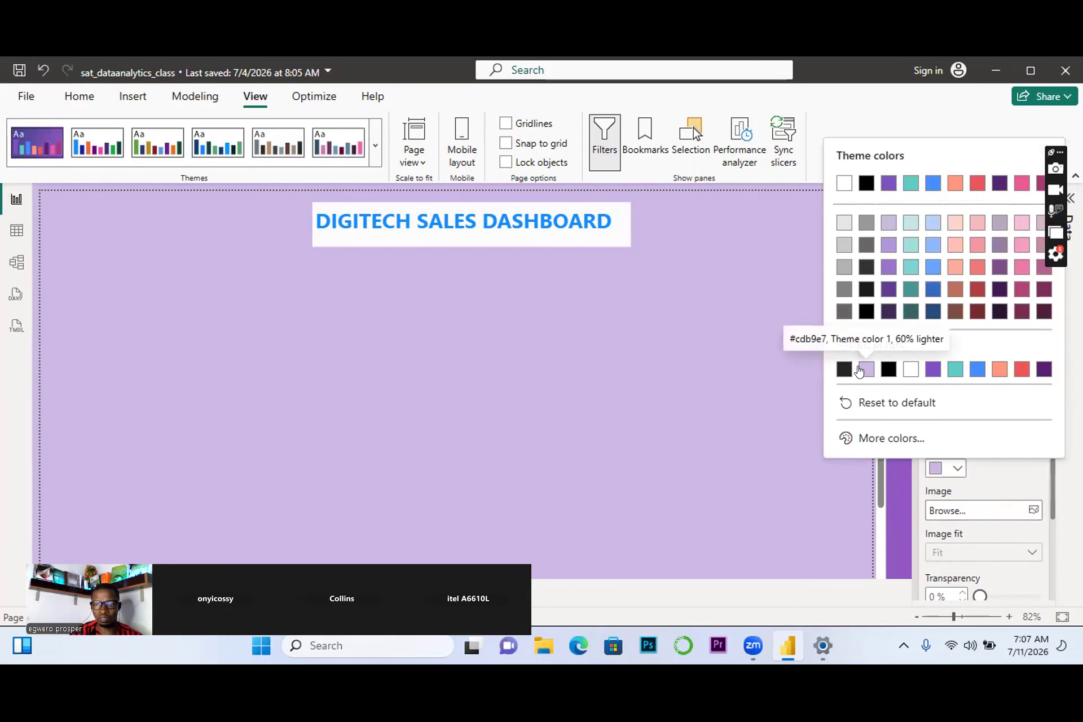
{"action": "left_click", "coordinate": [737, 471]}
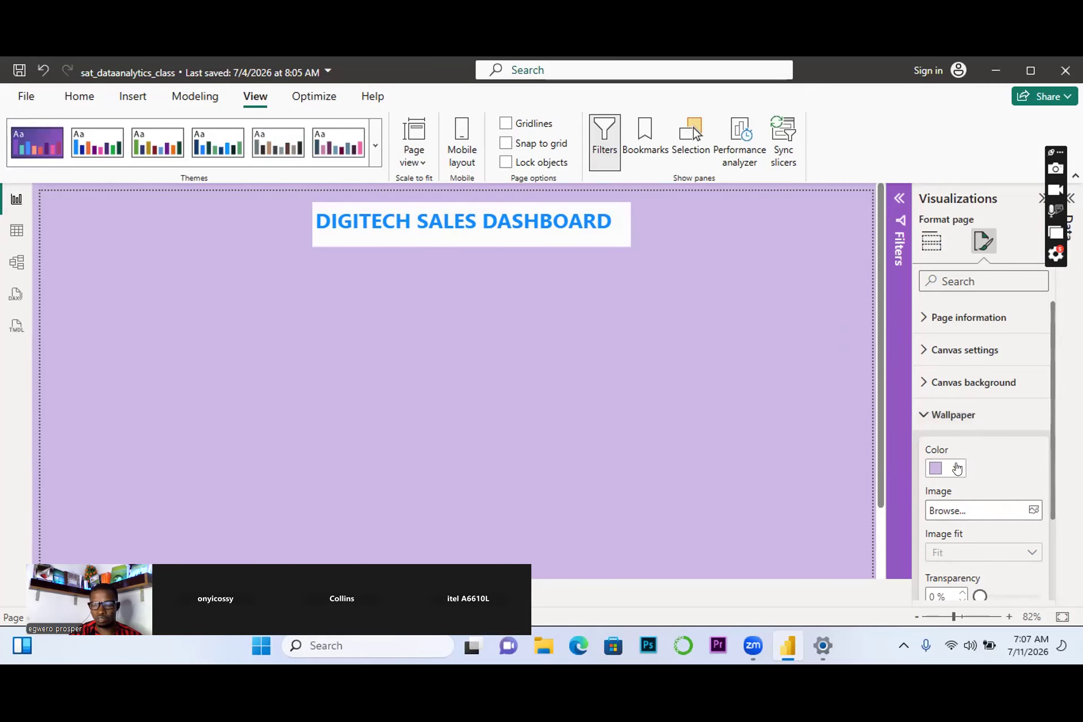
{"action": "left_click", "coordinate": [958, 468]}
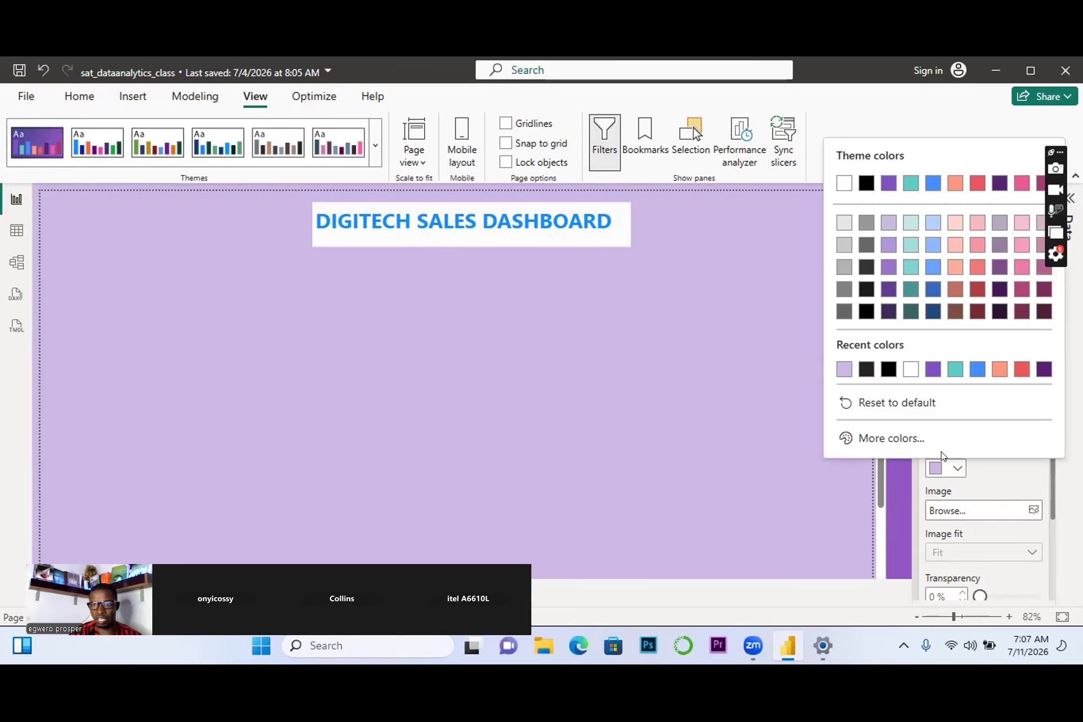
{"action": "left_click", "coordinate": [881, 404]}
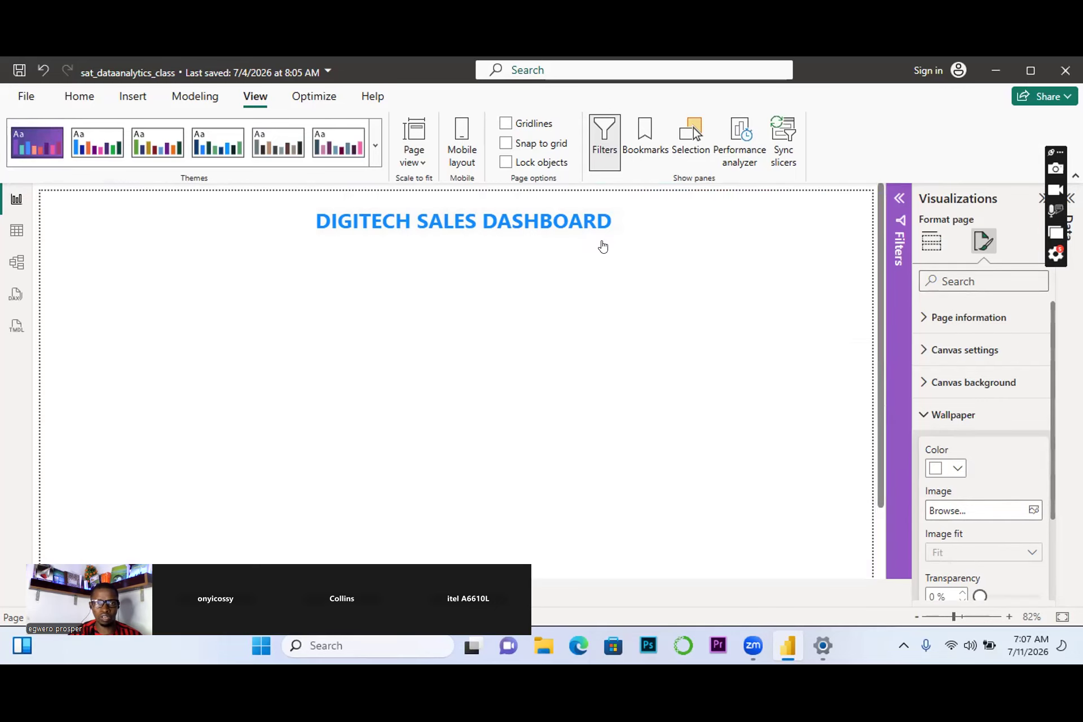
Move the DIGITECH SALES DASHBOARD title box slightly up and to the left, against the upper edge of the page.
{"action": "left_click", "coordinate": [464, 332]}
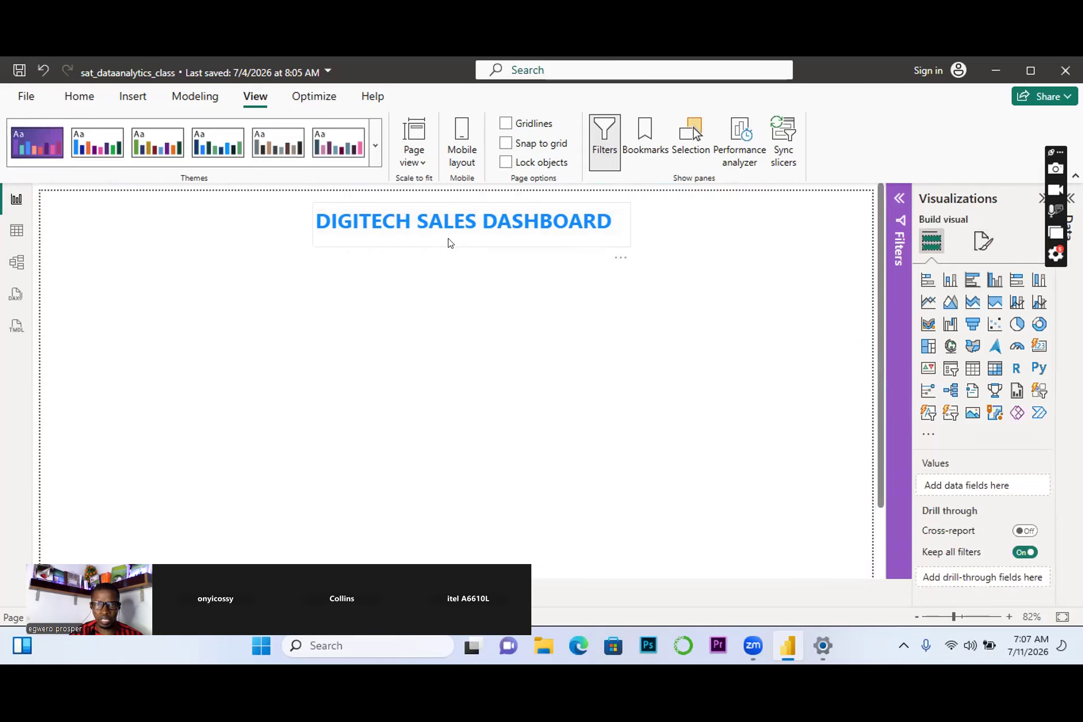
{"action": "left_click_drag", "start_coordinate": [450, 244], "coordinate": [437, 234]}
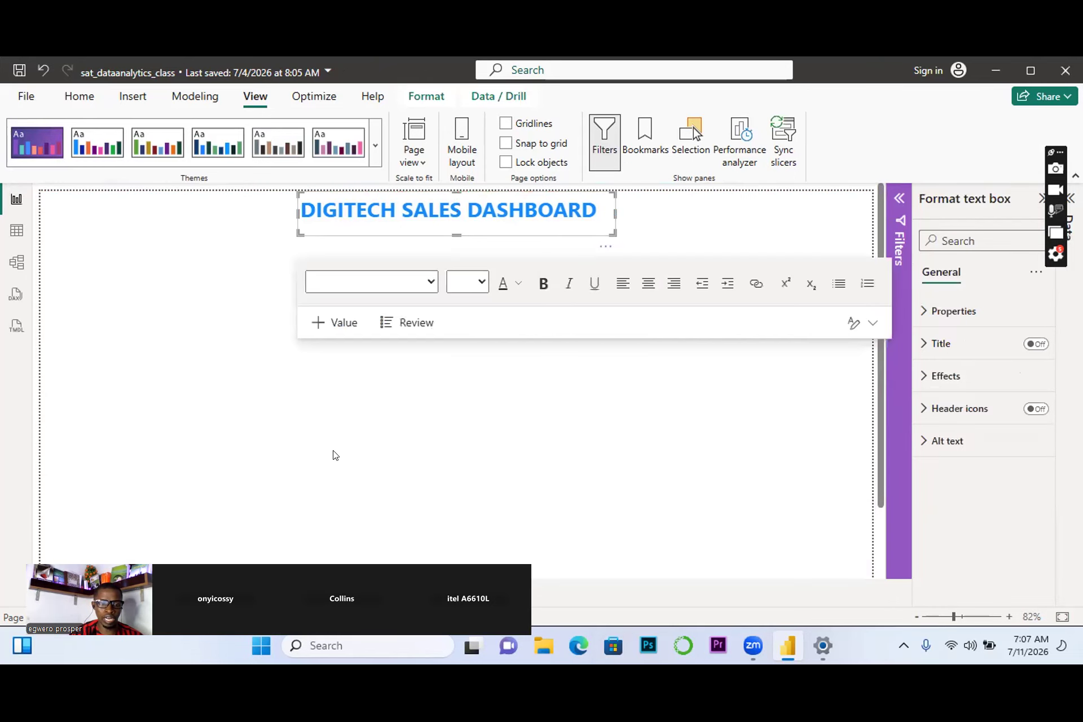
{"action": "left_click", "coordinate": [378, 379]}
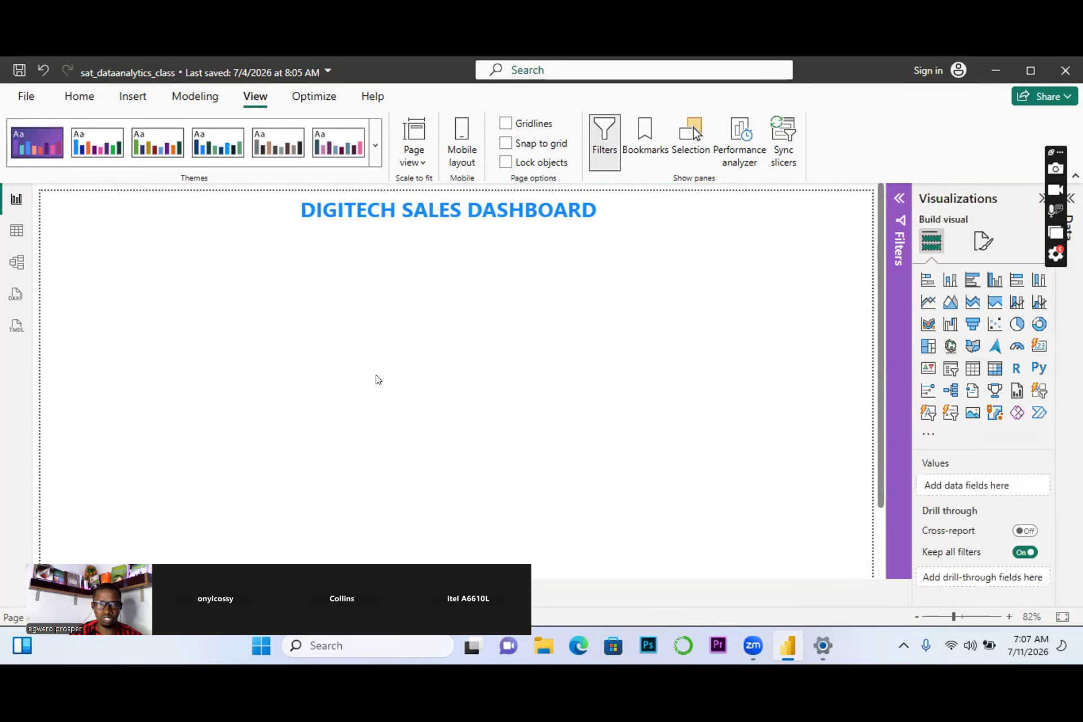
{"action": "left_click_drag", "start_coordinate": [306, 483], "coordinate": [892, 213]}
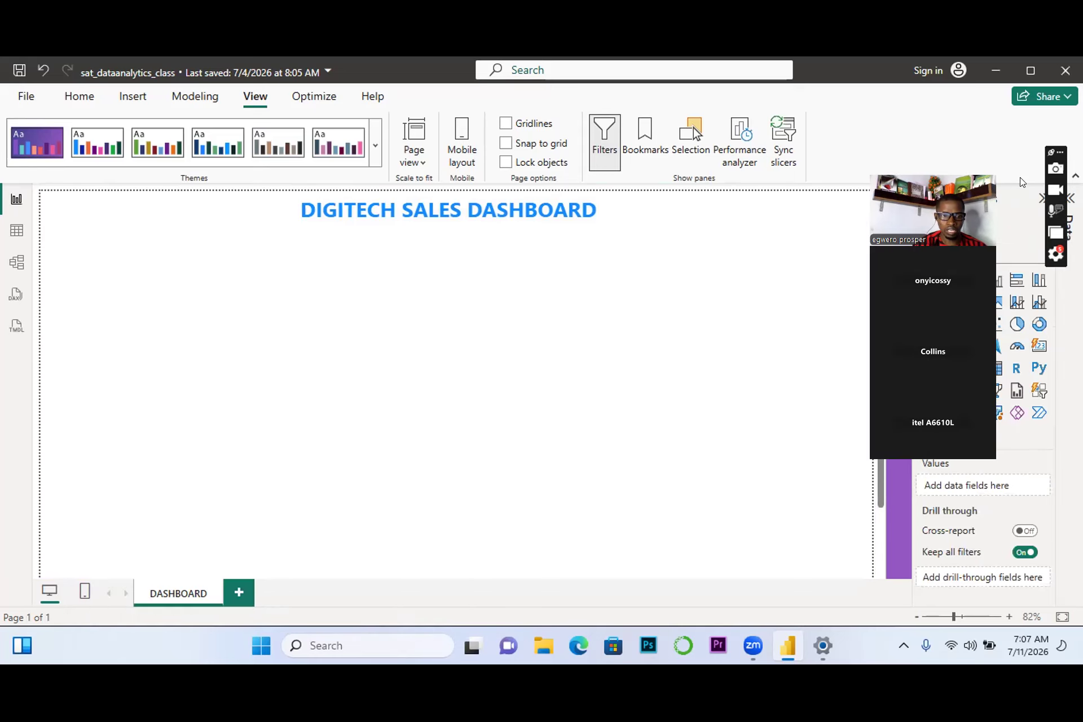
Add a new report page after DASHBOARD and insert an empty text box on it.
{"action": "left_click", "coordinate": [236, 594]}
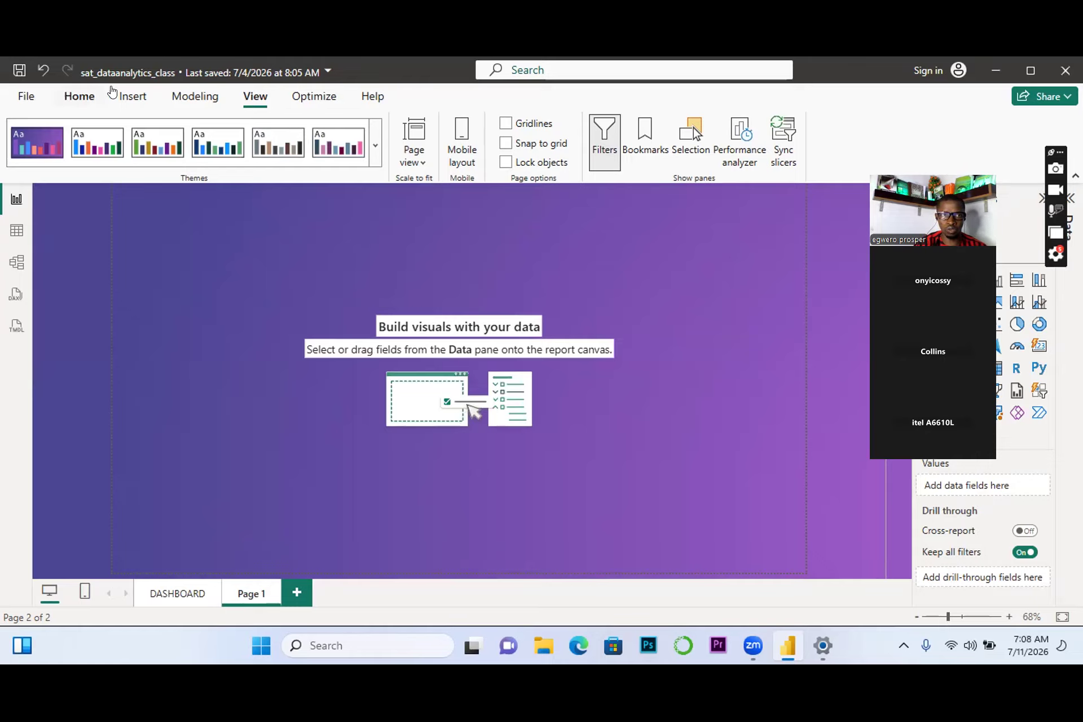
{"action": "left_click", "coordinate": [134, 100]}
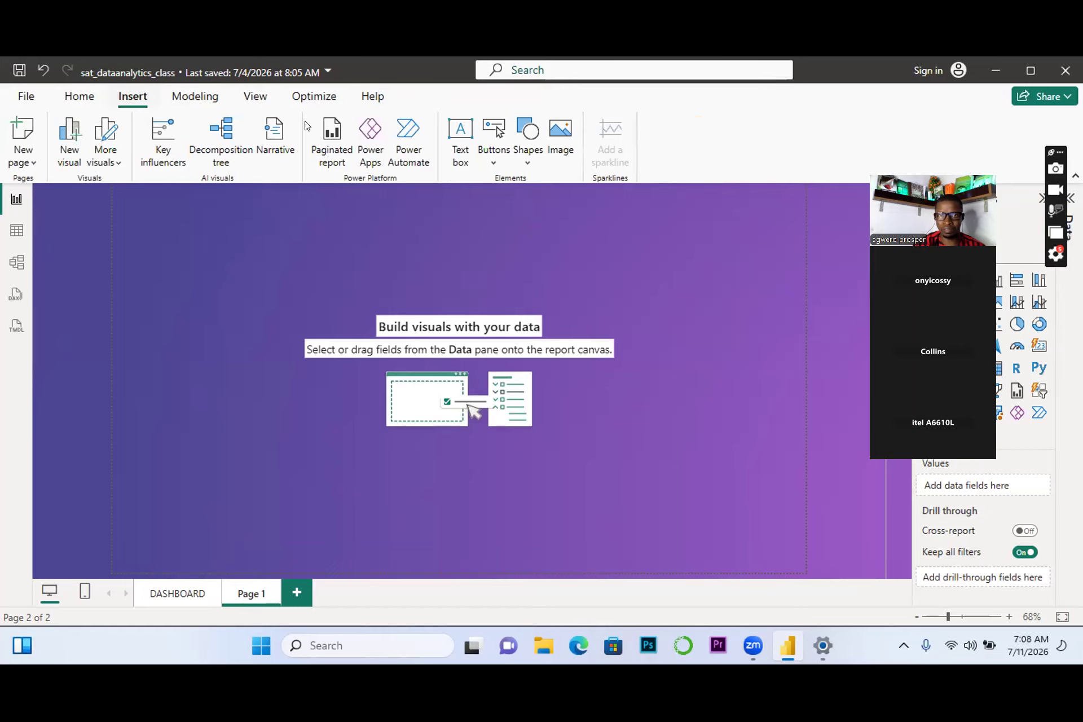
{"action": "left_click", "coordinate": [460, 144]}
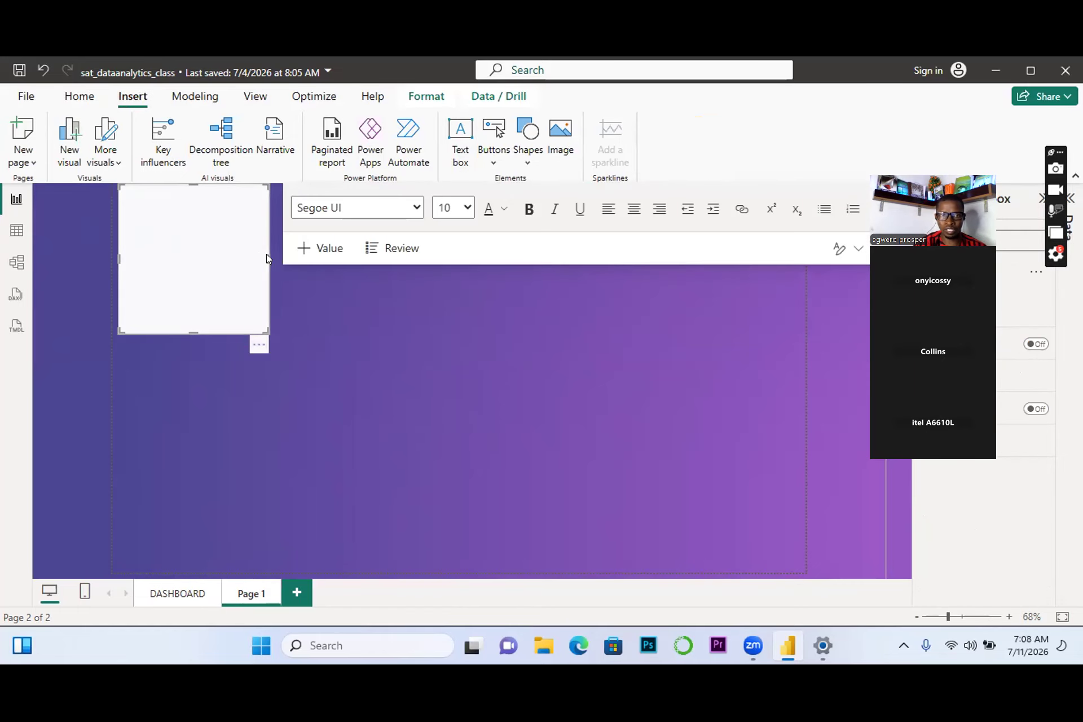
Widen the empty text box to more than twice its width and place Page 1 ahead of the DASHBOARD page.
{"action": "left_click_drag", "start_coordinate": [263, 255], "coordinate": [465, 274]}
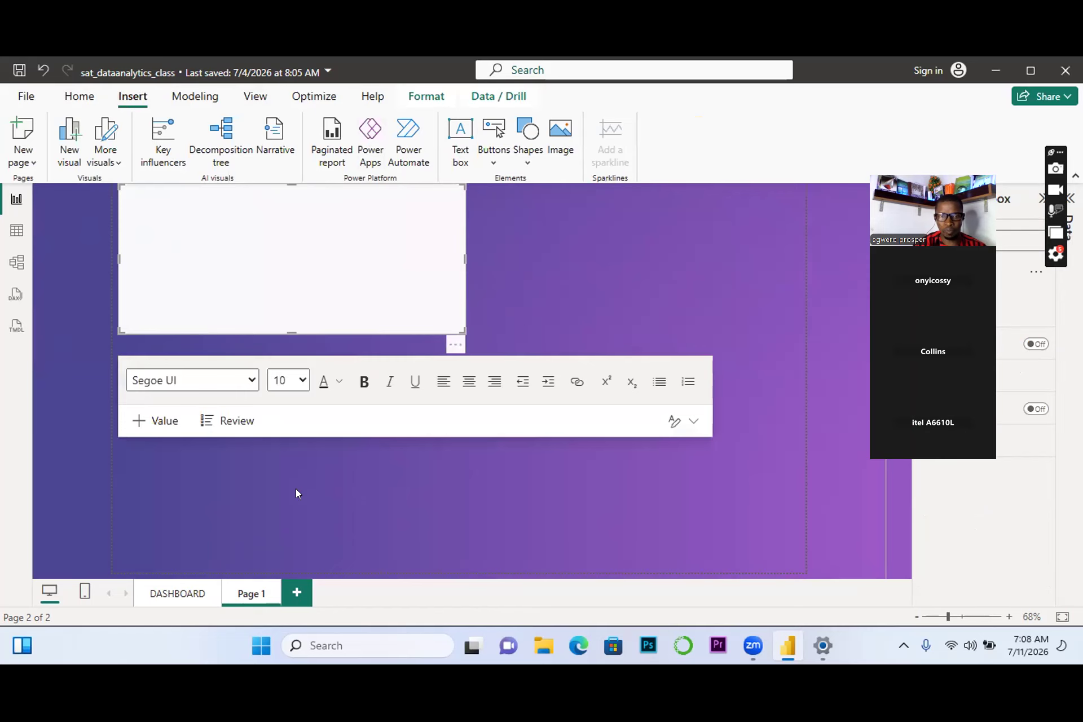
{"action": "left_click_drag", "start_coordinate": [246, 589], "coordinate": [140, 586]}
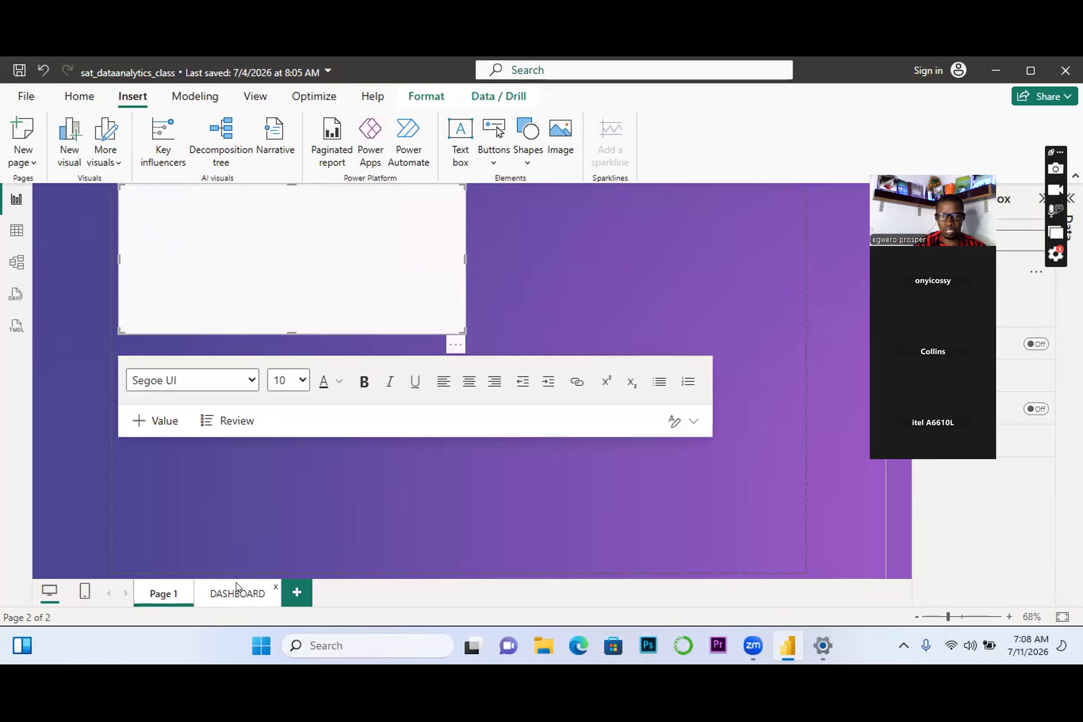
Rename Page 1 as Questions.
{"action": "double_click", "coordinate": [148, 597]}
{"action": "key", "text": "BackSpace"}
{"action": "key", "text": "BackSpace"}
{"action": "key", "text": "BackSpace"}
{"action": "key", "text": "BackSpace"}
{"action": "key", "text": "BackSpace"}
{"action": "key", "text": "BackSpace"}
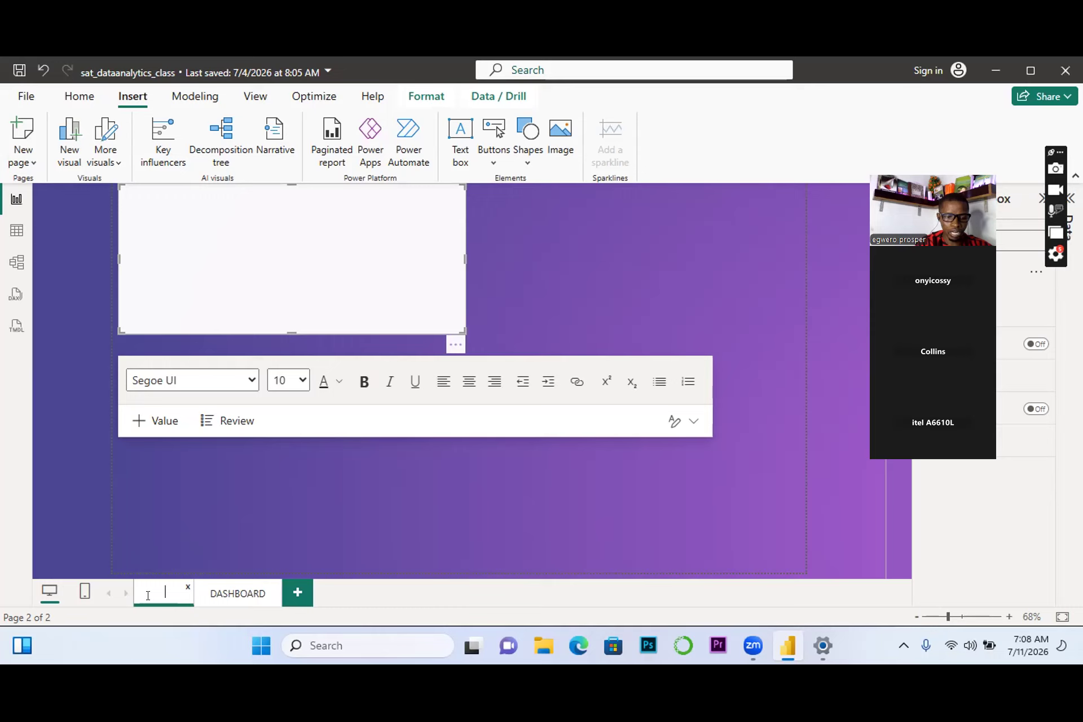
{"action": "type", "text": "Ques"}
{"action": "type", "text": "tions"}
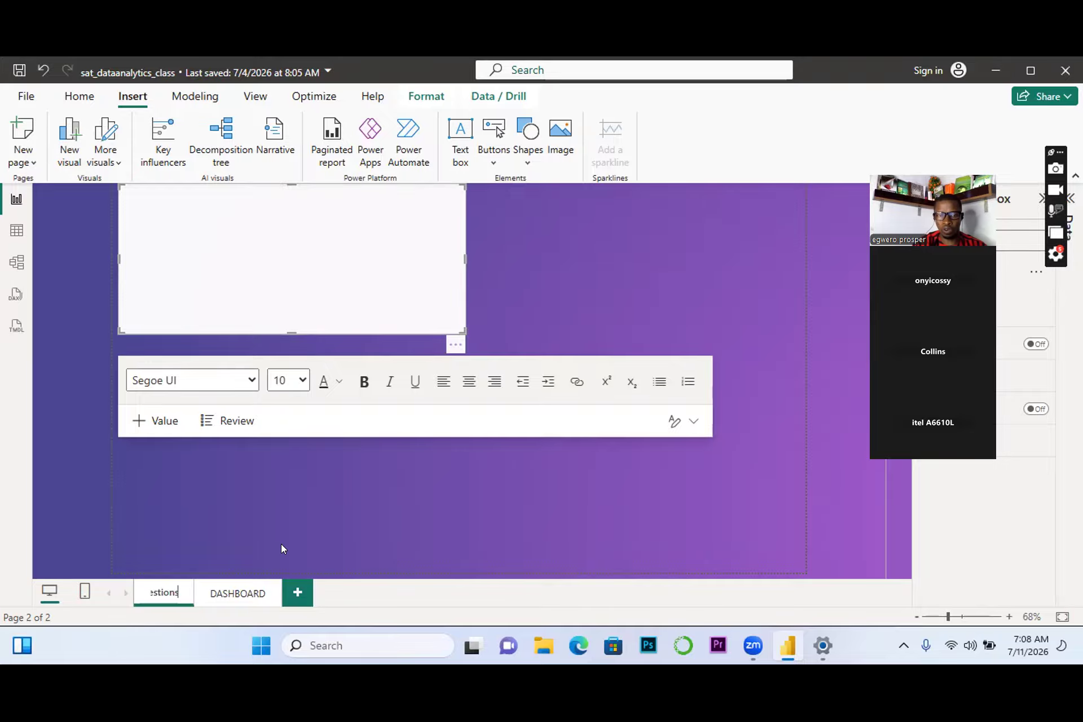
{"action": "left_click", "coordinate": [254, 589]}
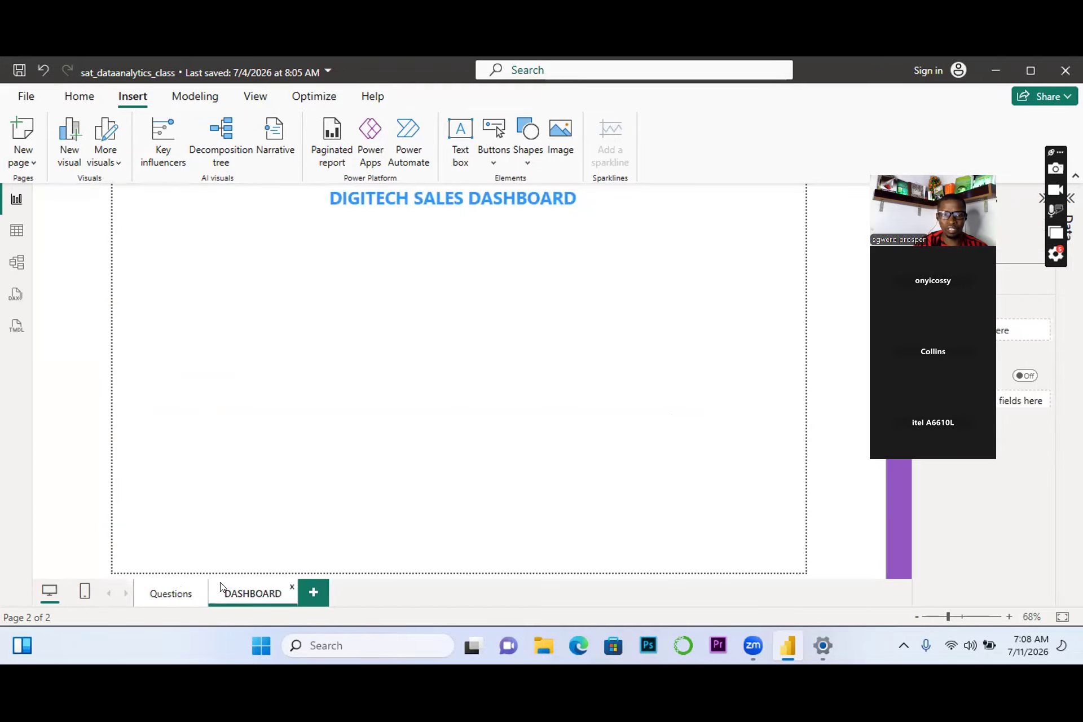
{"action": "left_click", "coordinate": [169, 594]}
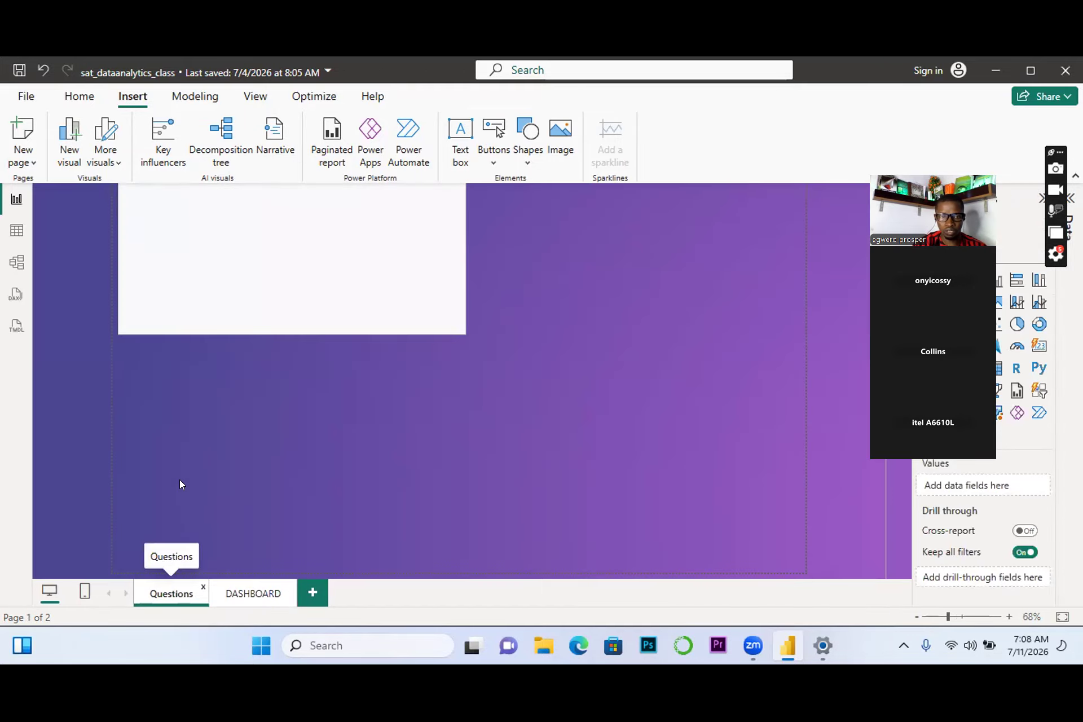
Start a numbered list in the text box with the first item "Analyze Total Profit".
{"action": "left_click", "coordinate": [185, 255]}
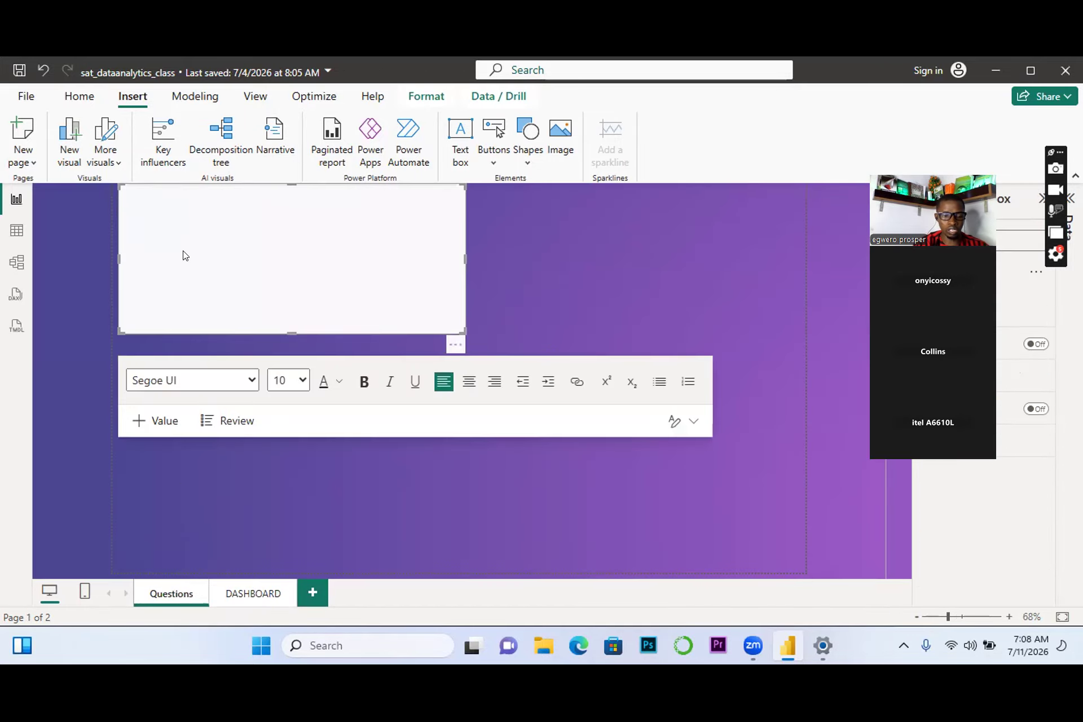
{"action": "type", "text": "1."}
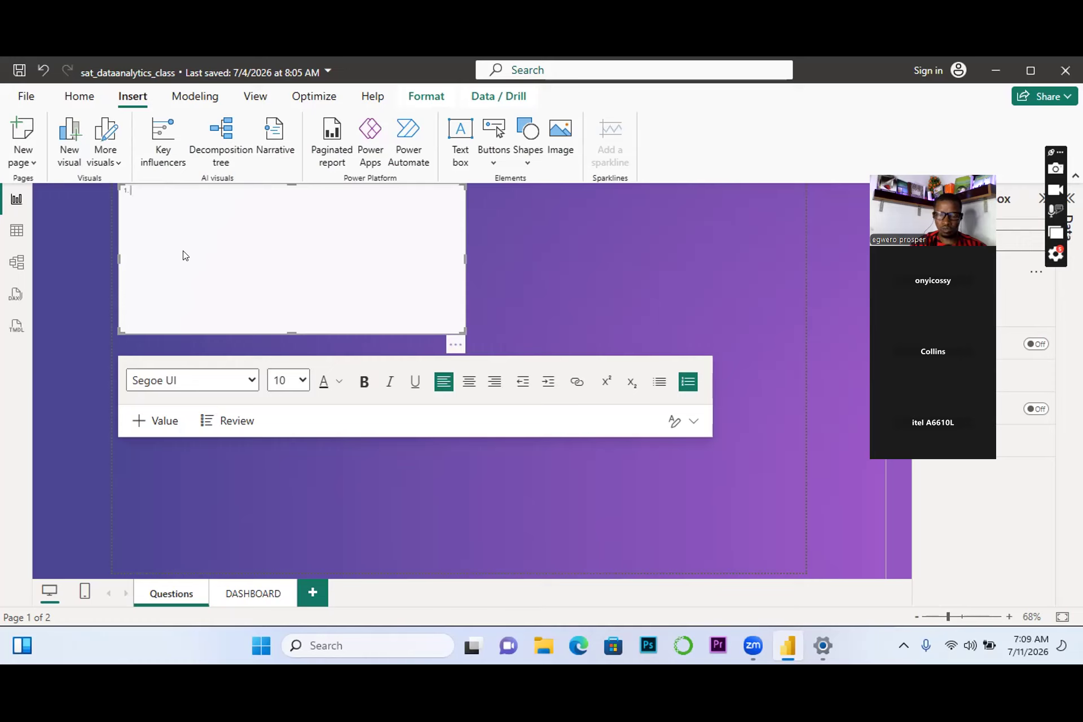
{"action": "type", "text": "Analyze the"}
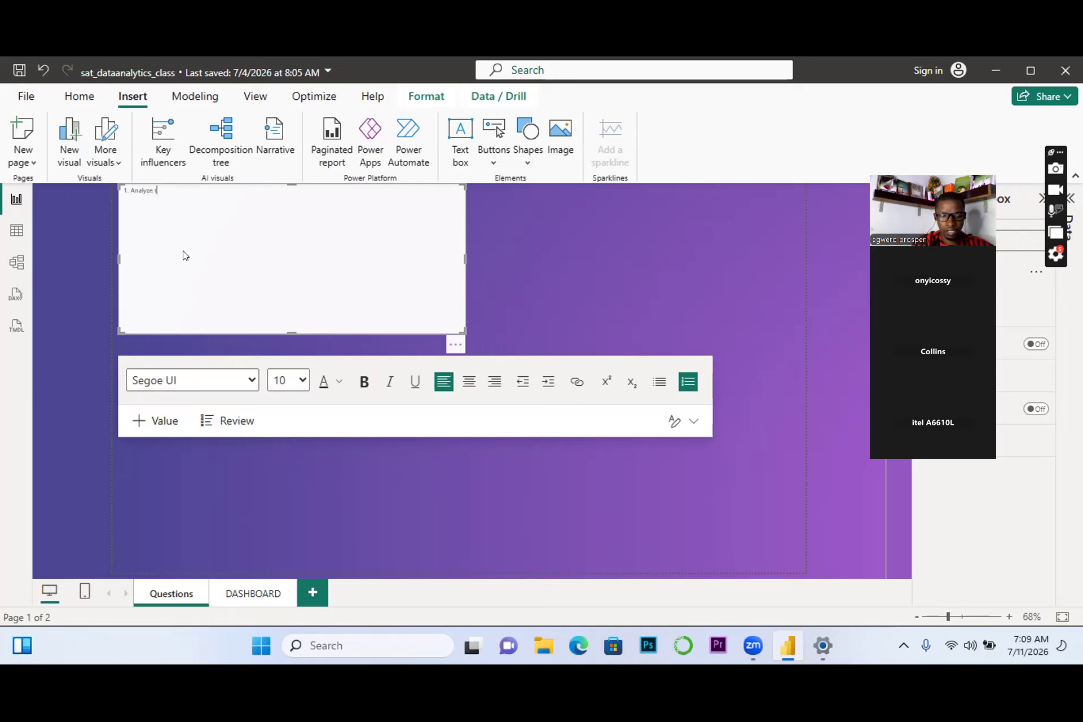
{"action": "key", "text": "BackSpace"}
{"action": "key", "text": "BackSpace"}
{"action": "key", "text": "BackSpace"}
{"action": "key", "text": "BackSpace"}
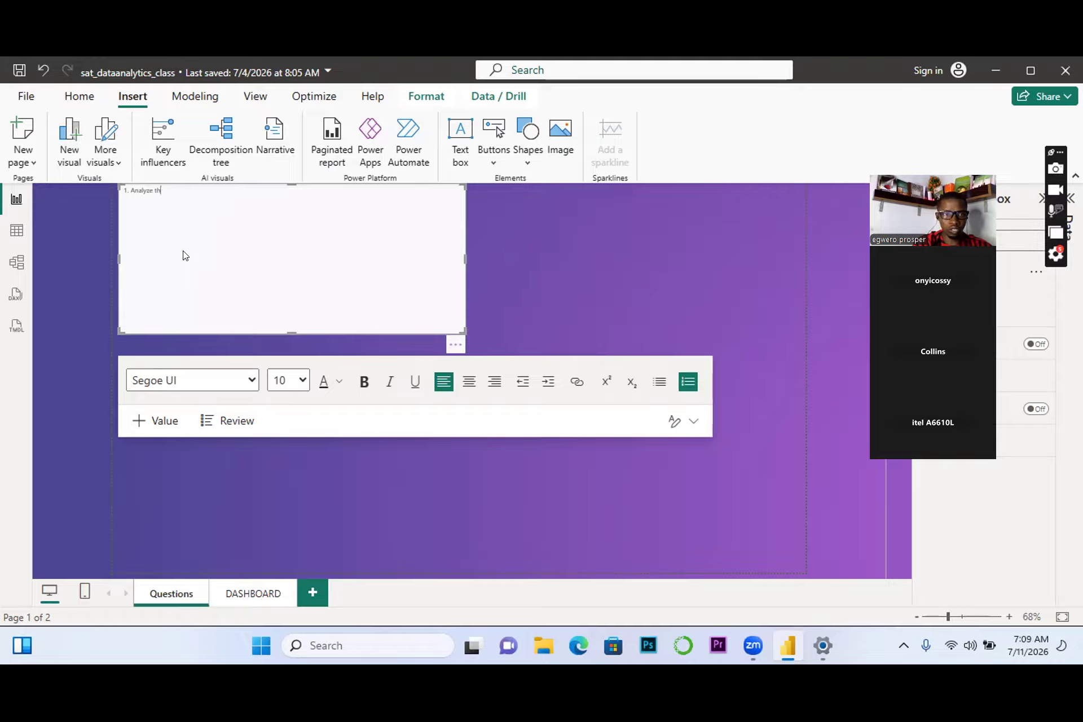
{"action": "type", "text": "t"}
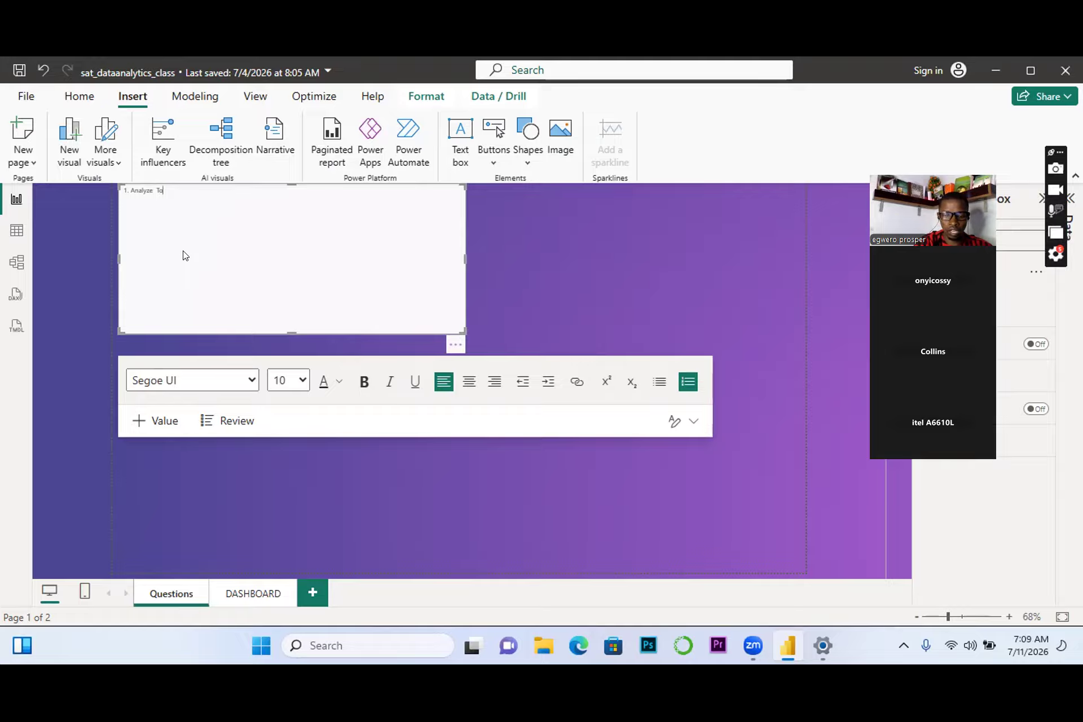
{"action": "type", "text": "otal P"}
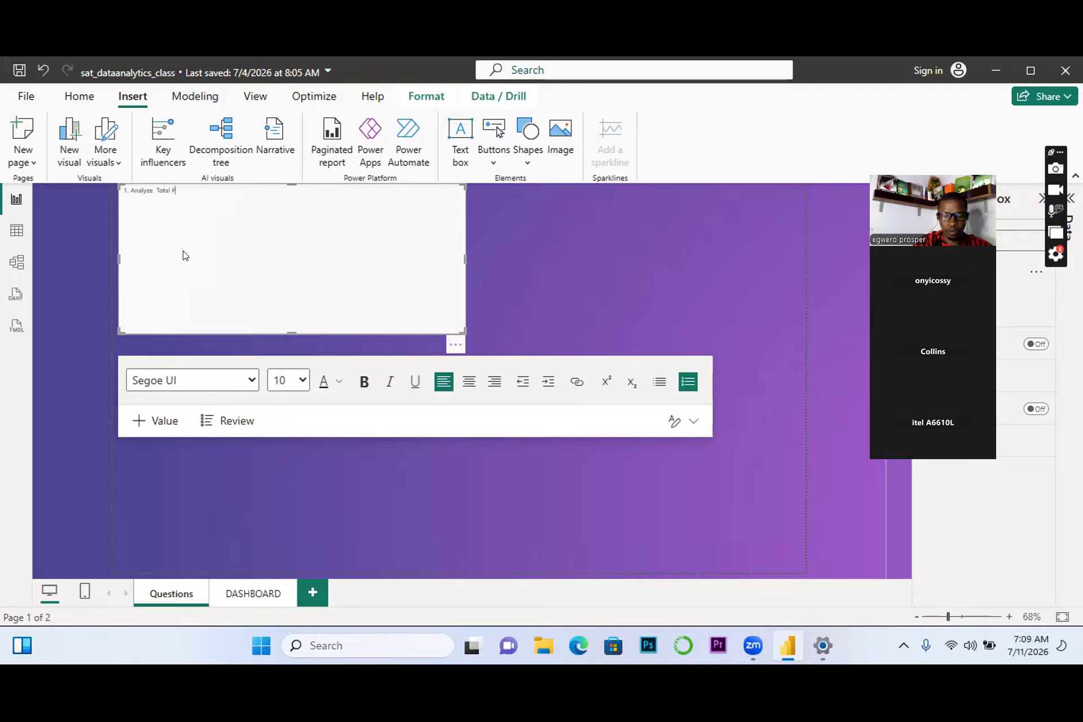
{"action": "type", "text": "rofit"}
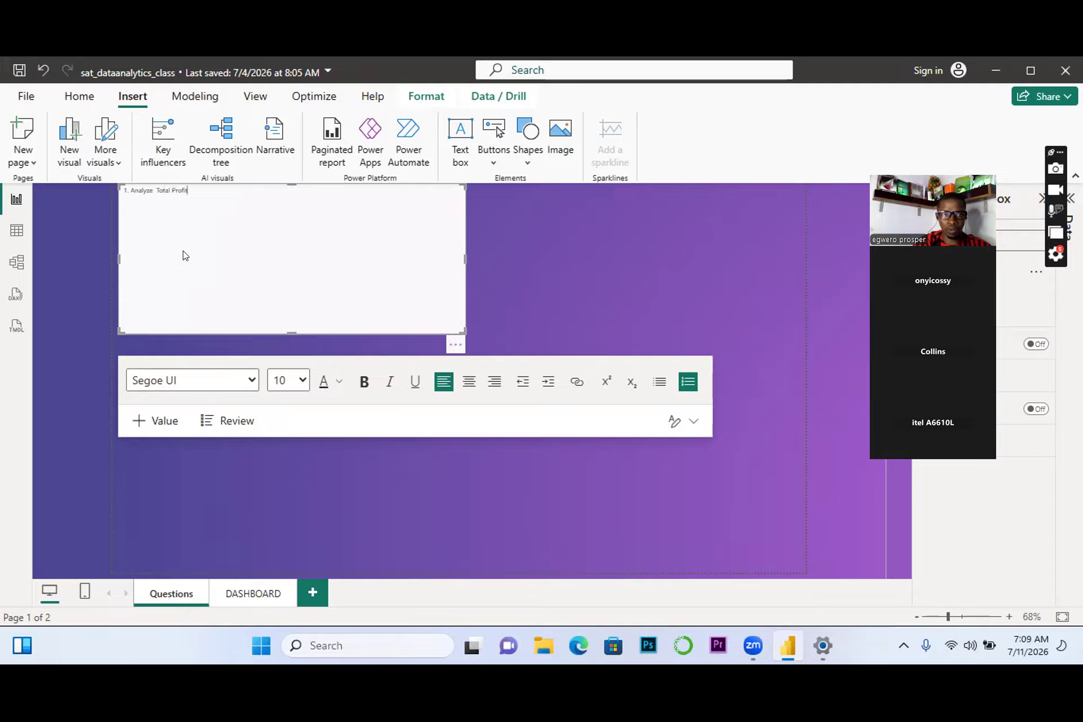
Set the first list item's font size to 18 and widen the text box across most of the page.
{"action": "triple_click", "coordinate": [190, 191]}
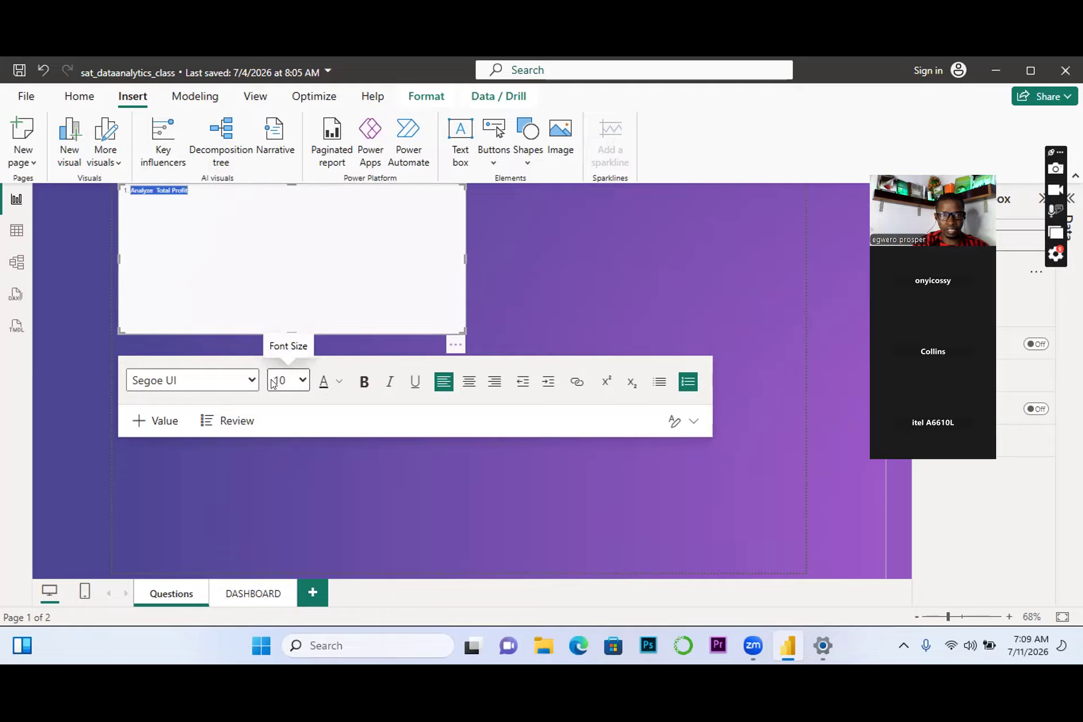
{"action": "left_click", "coordinate": [300, 379]}
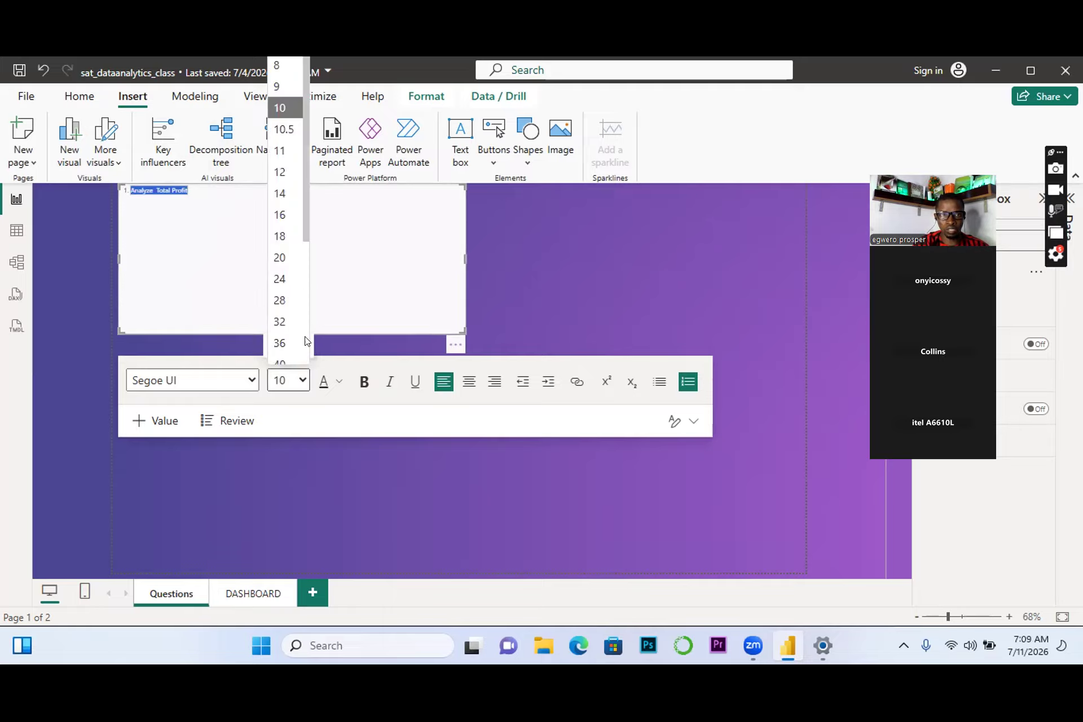
{"action": "left_click", "coordinate": [272, 237]}
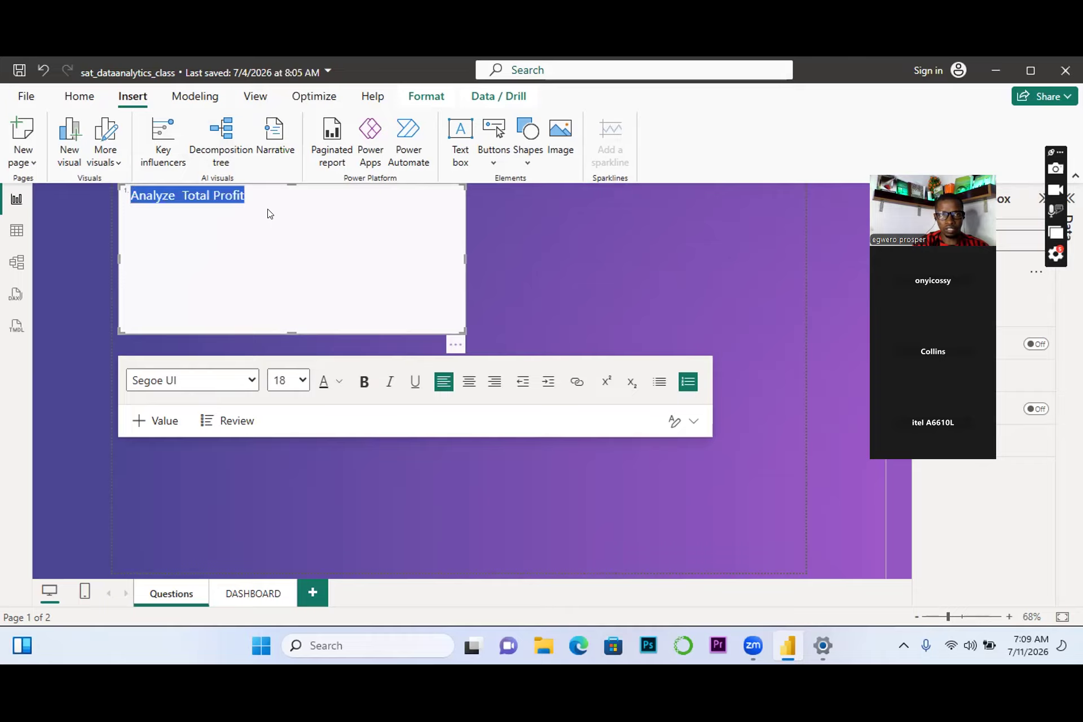
{"action": "left_click", "coordinate": [299, 213]}
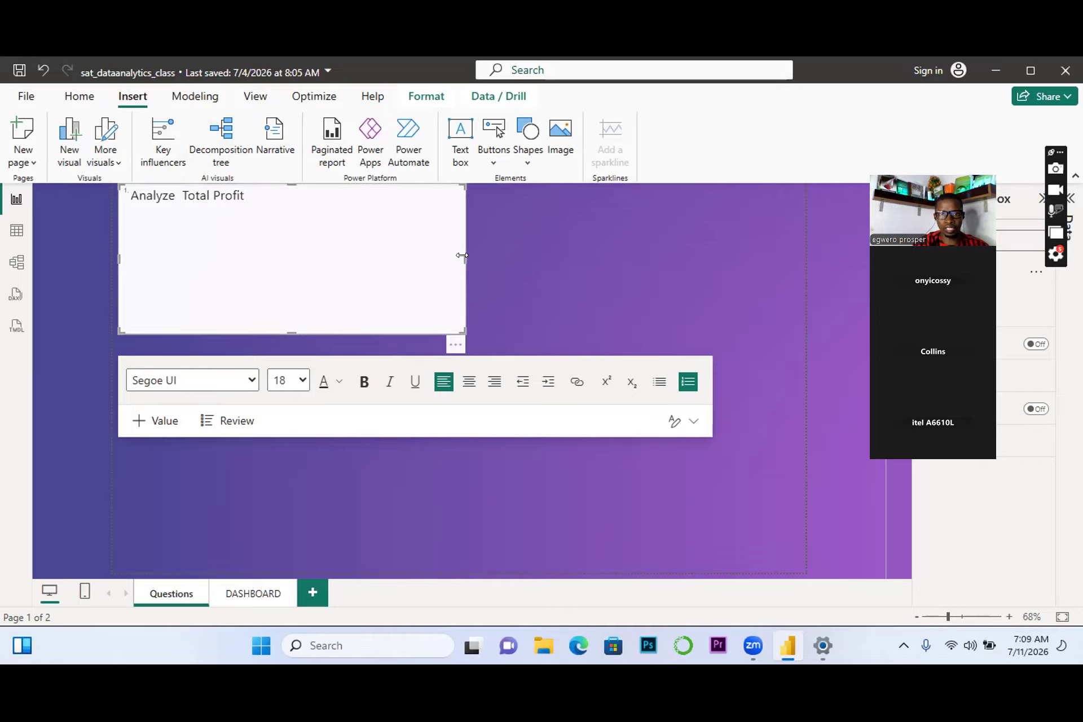
{"action": "left_click_drag", "start_coordinate": [465, 259], "coordinate": [703, 266]}
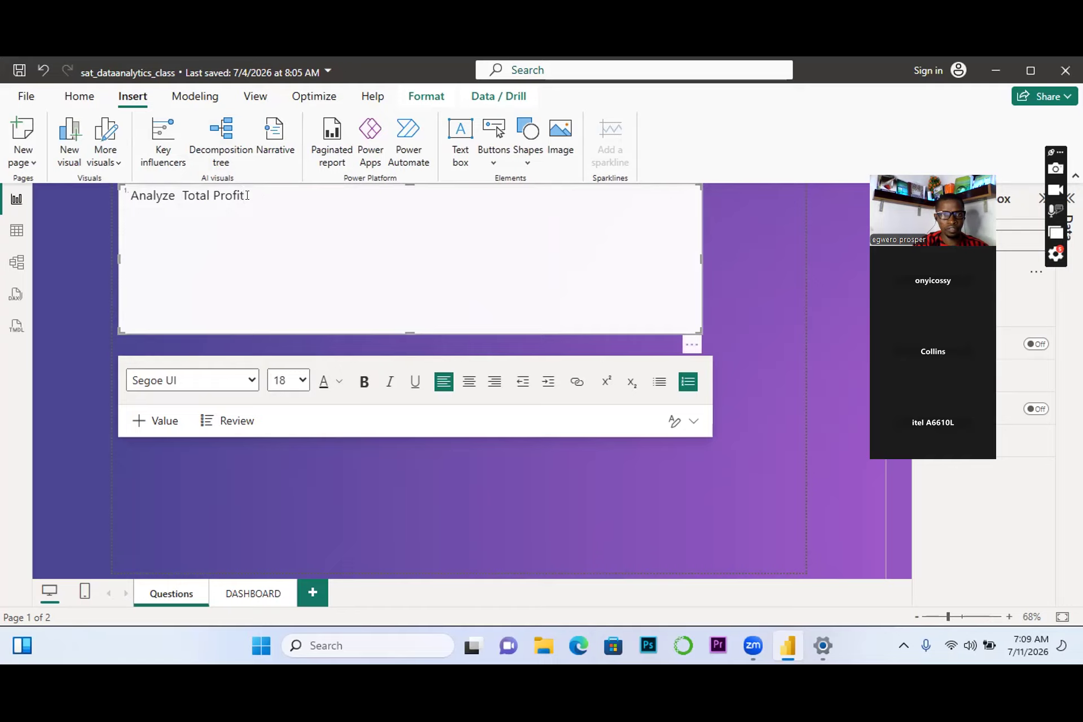
Add "Analyze Total Revenue" as the second item of the numbered list.
{"action": "key", "text": "Return"}
{"action": "type", "text": "Ana"}
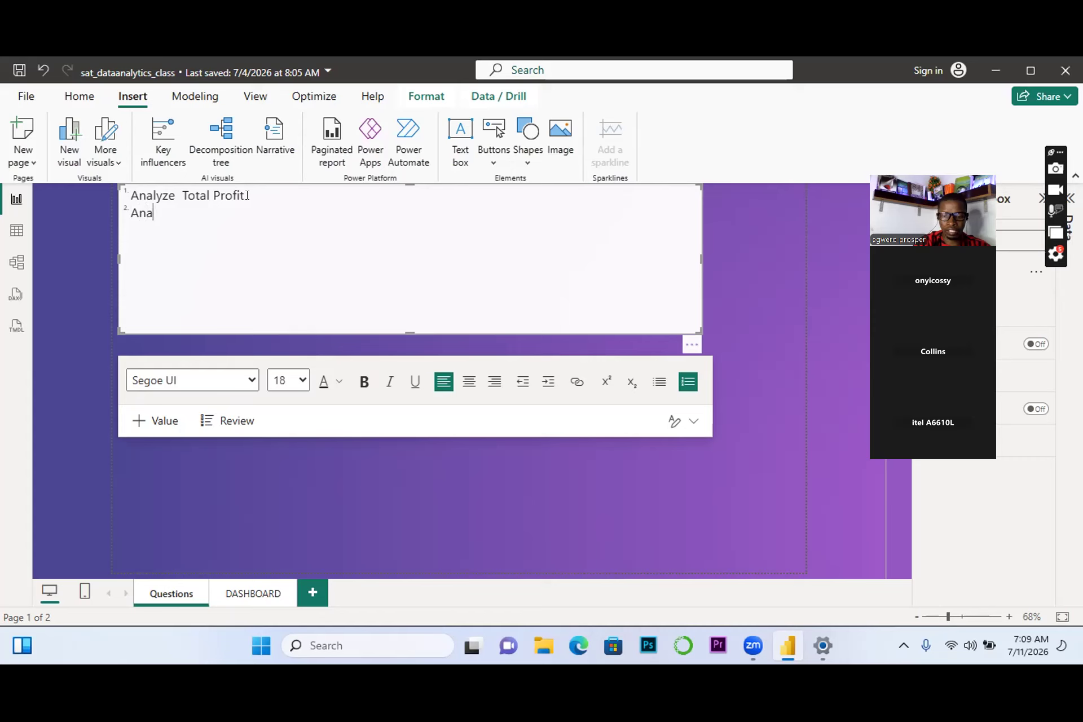
{"action": "type", "text": "lyze Total"}
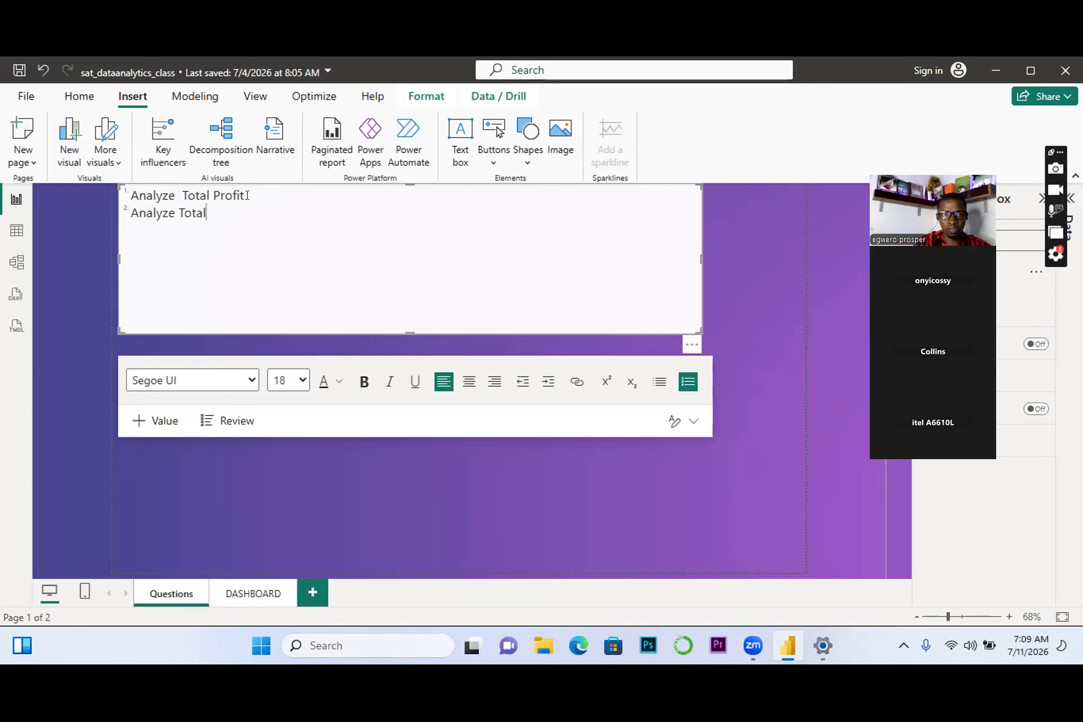
{"action": "type", "text": " Reve"}
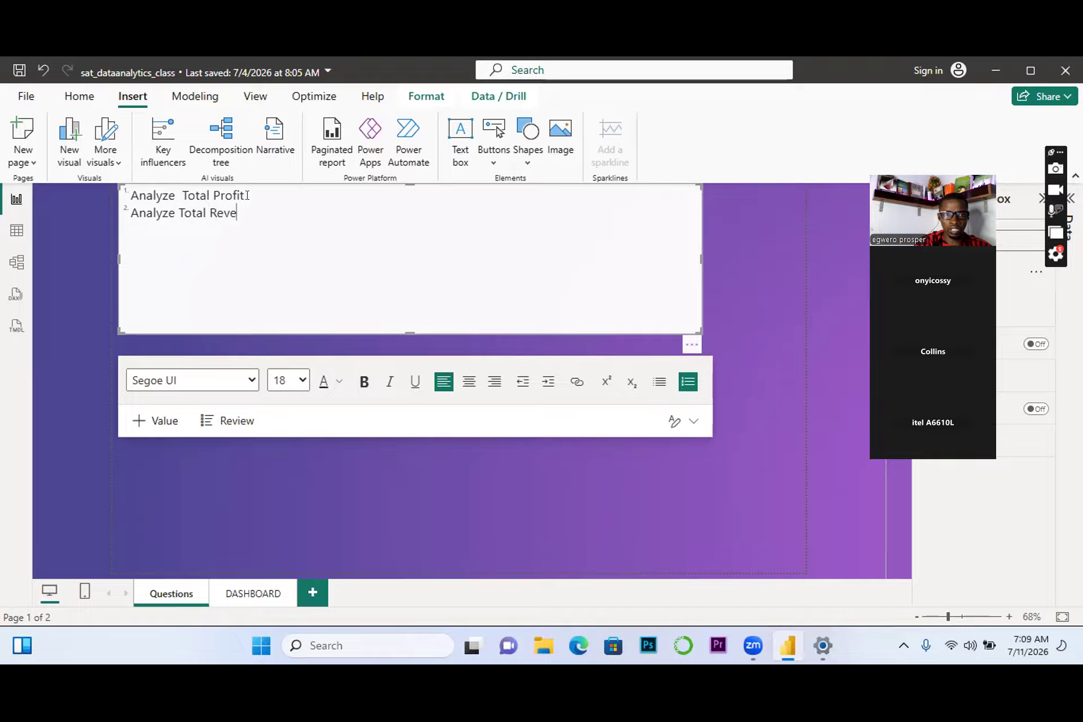
{"action": "type", "text": "nue"}
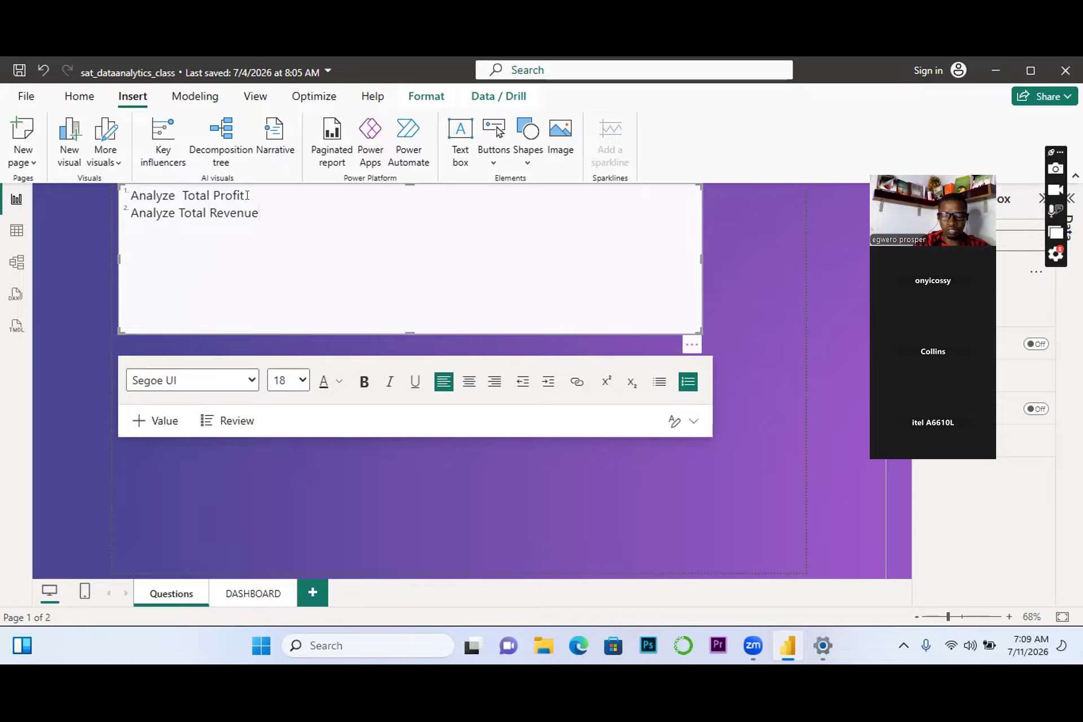
Add "Count Total Numbers of Records" as the third item of the numbered list.
{"action": "key", "text": "Return"}
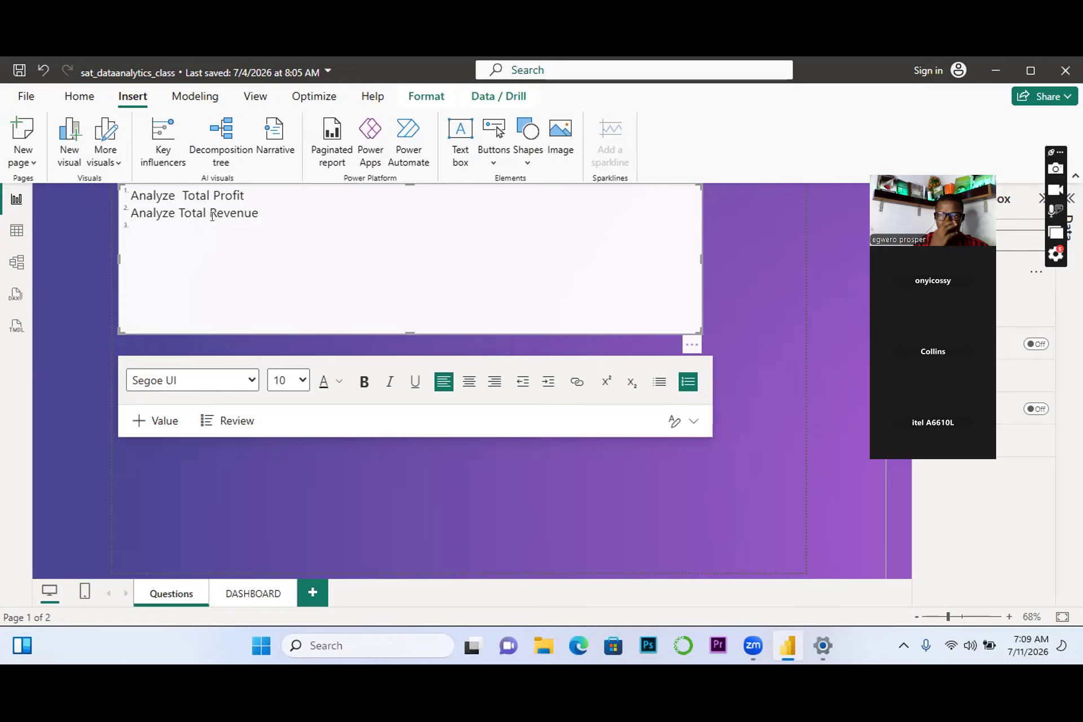
{"action": "type", "text": "Count"}
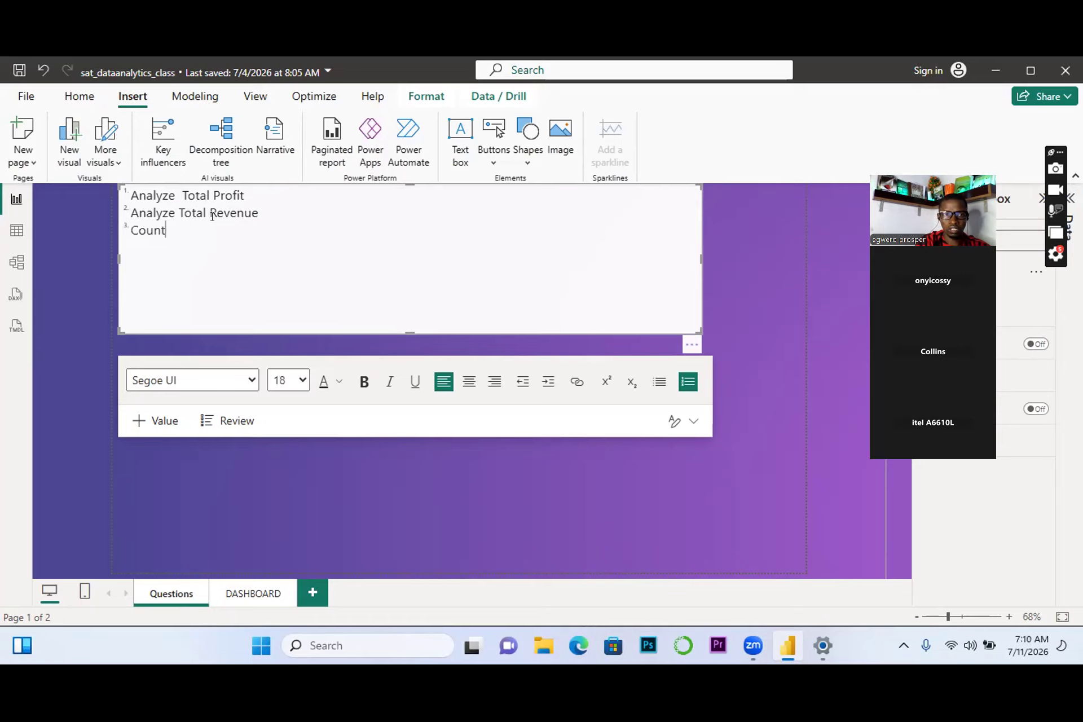
{"action": "type", "text": " Total "}
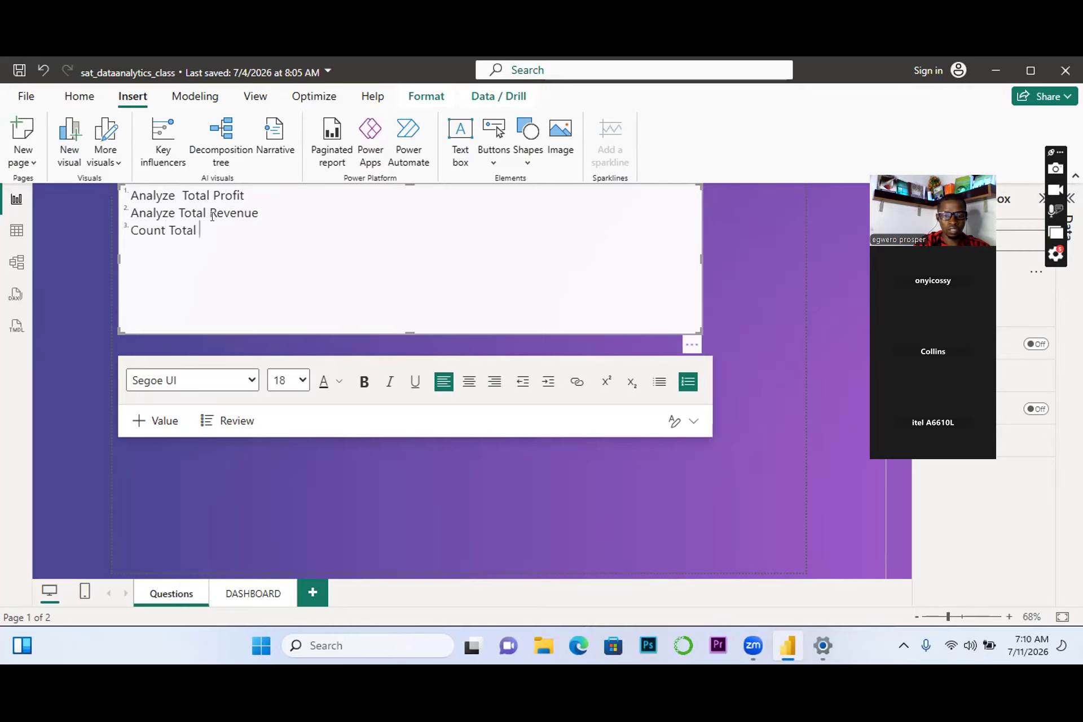
{"action": "type", "text": "Numb"}
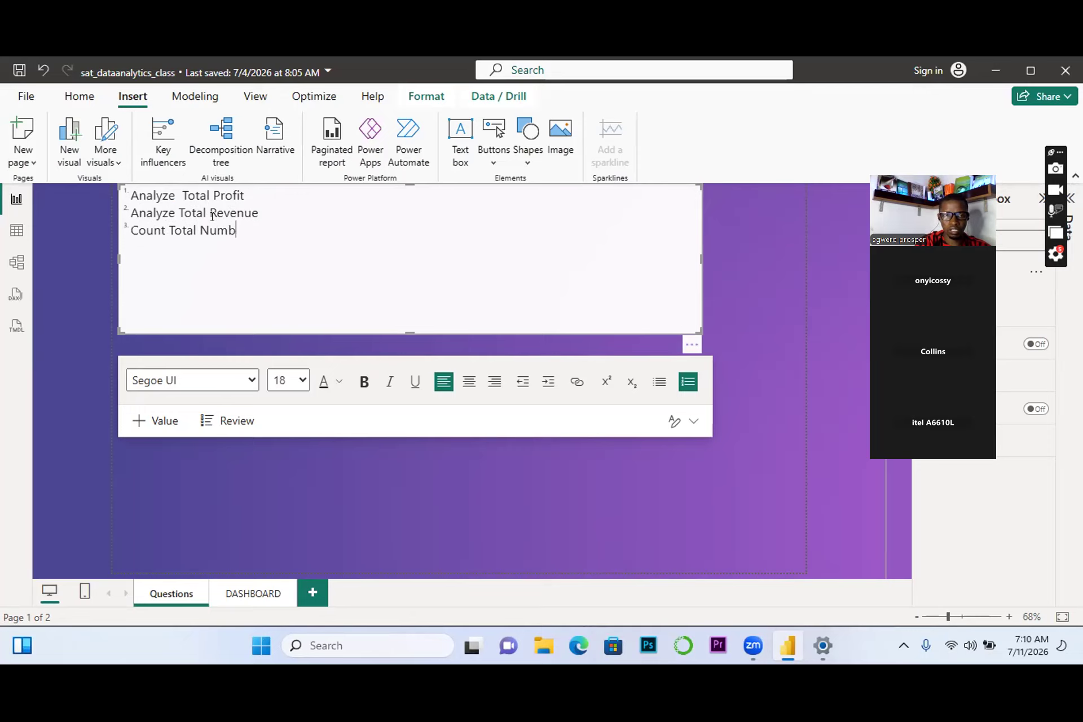
{"action": "type", "text": "ers of "}
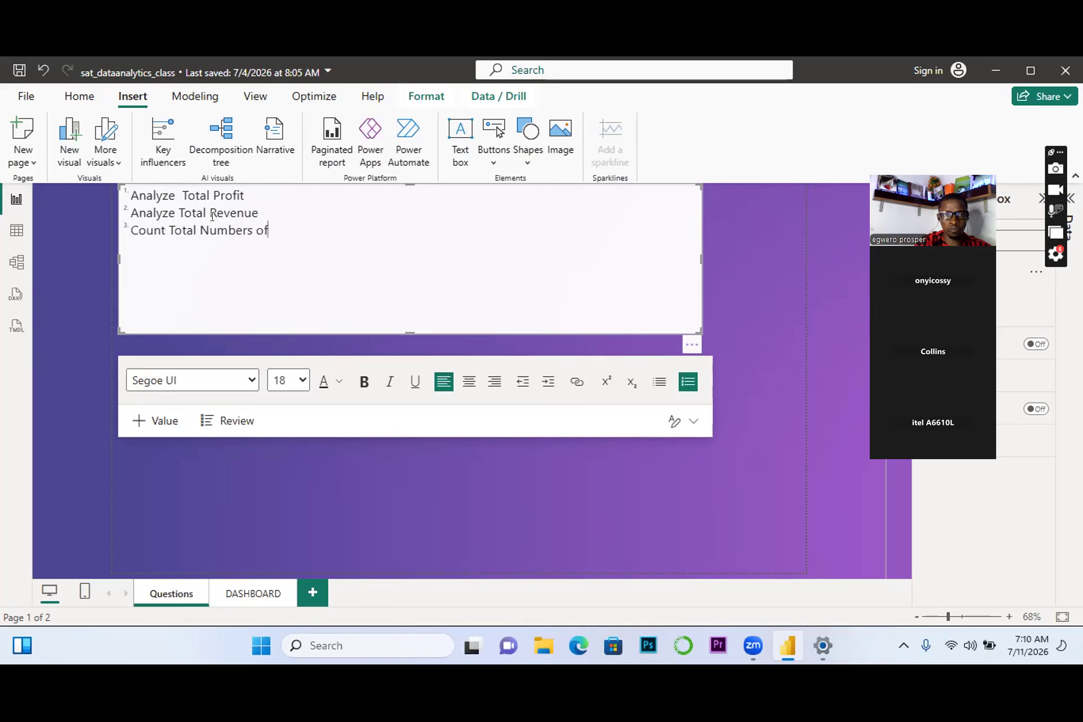
{"action": "type", "text": "E"}
{"action": "key", "text": "BackSpace"}
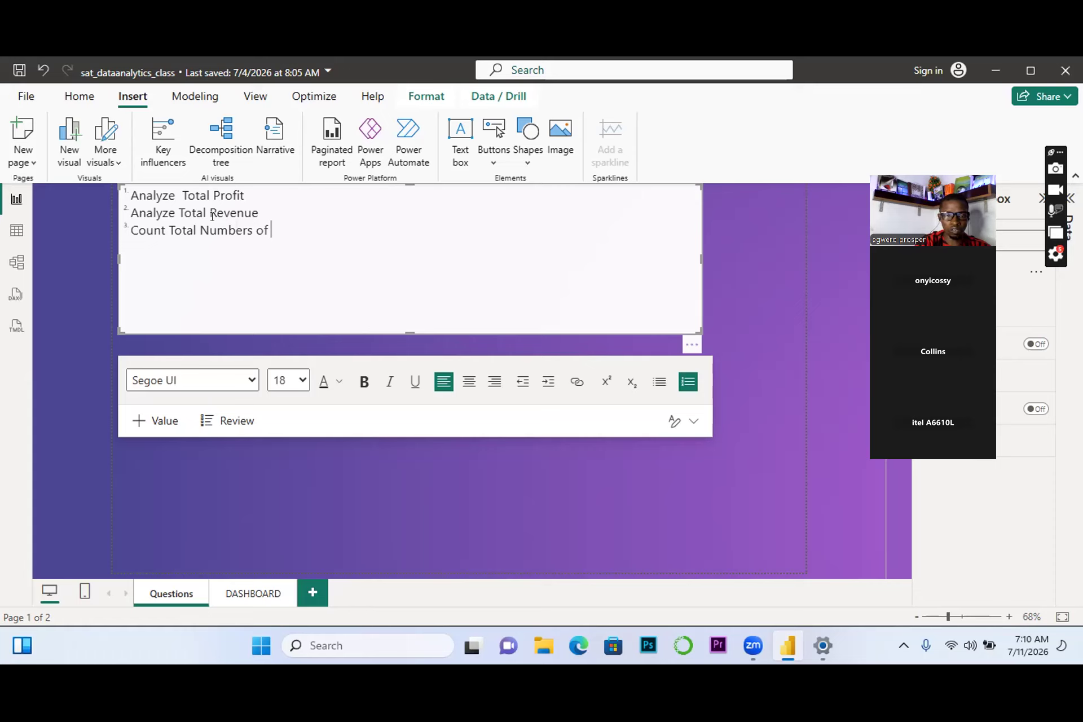
{"action": "type", "text": "Re"}
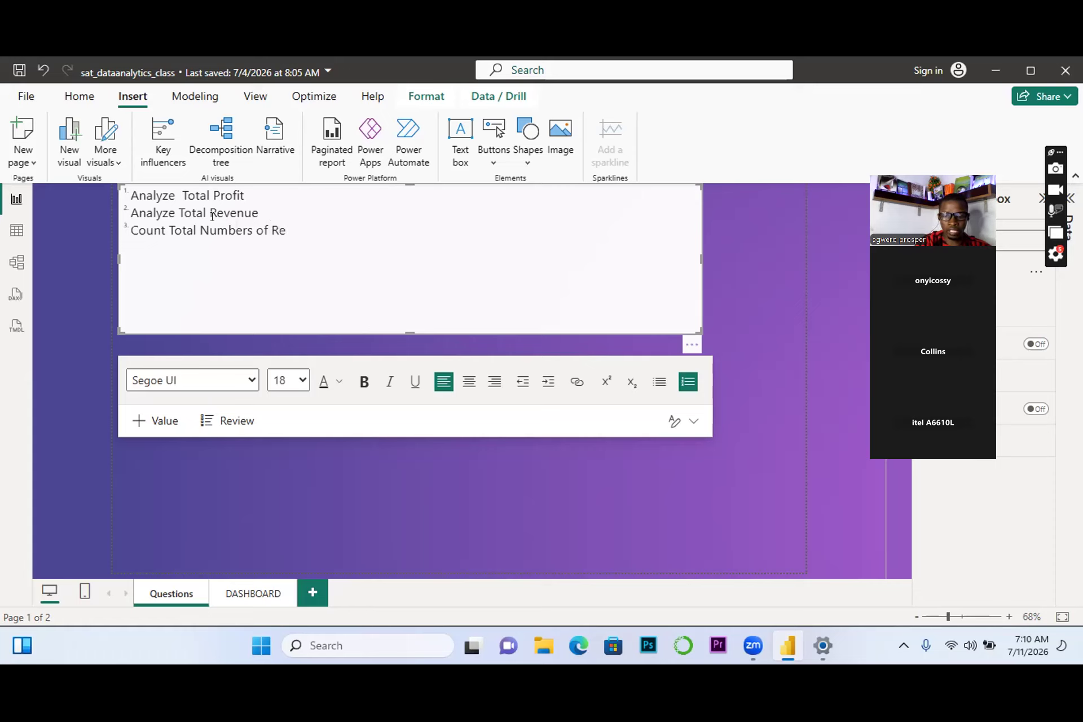
{"action": "type", "text": "cords"}
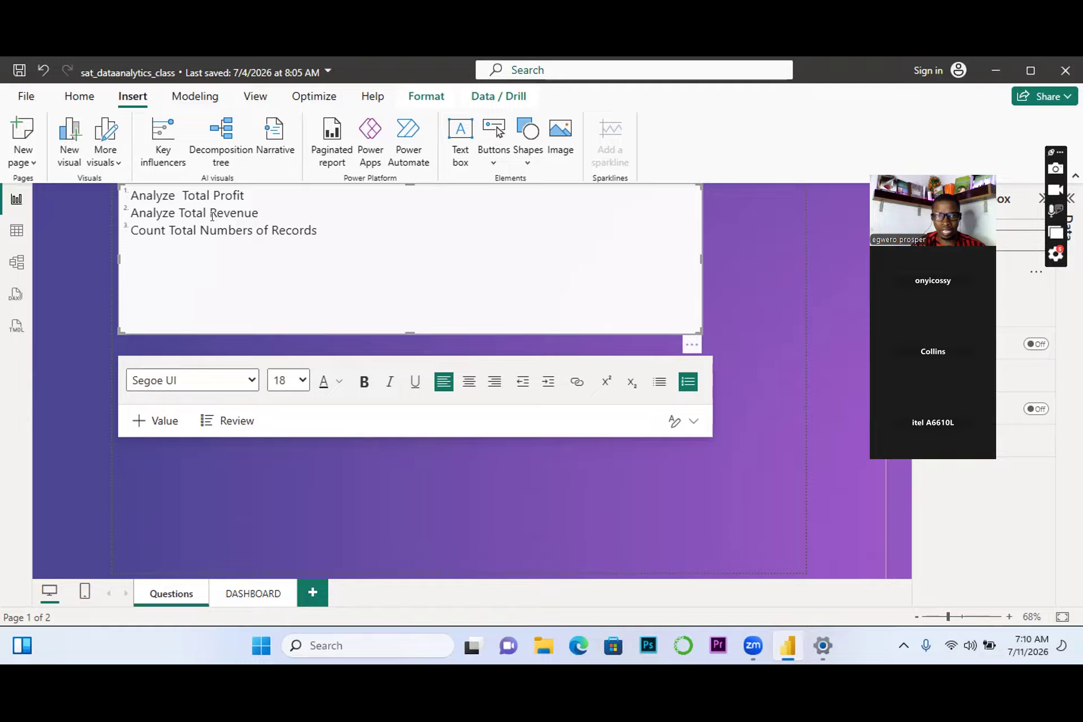
Add "Count Unique Country" as the fourth item of the numbered list.
{"action": "key", "text": "Return"}
{"action": "type", "text": "Count Unique"}
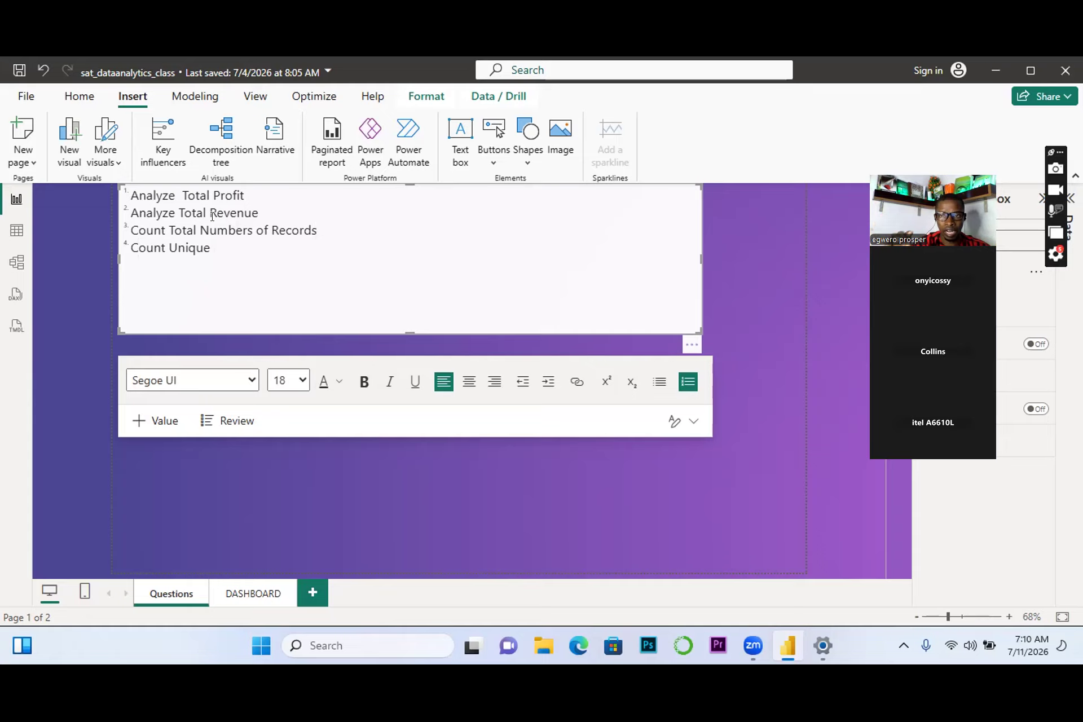
{"action": "type", "text": "Count"}
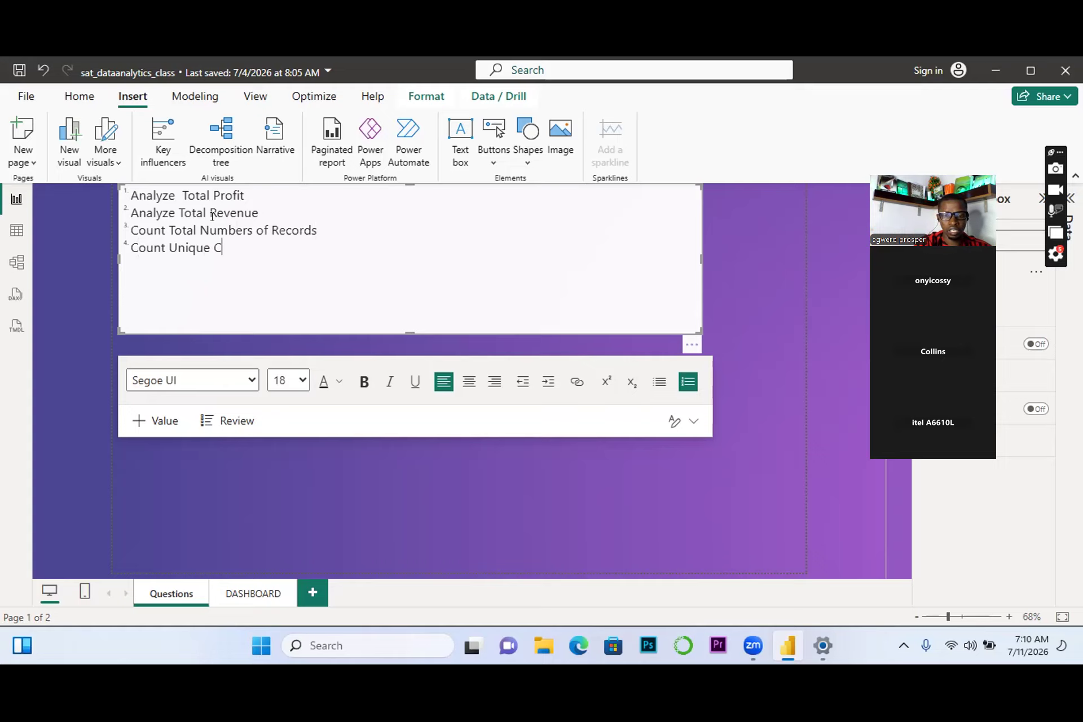
{"action": "type", "text": "ry"}
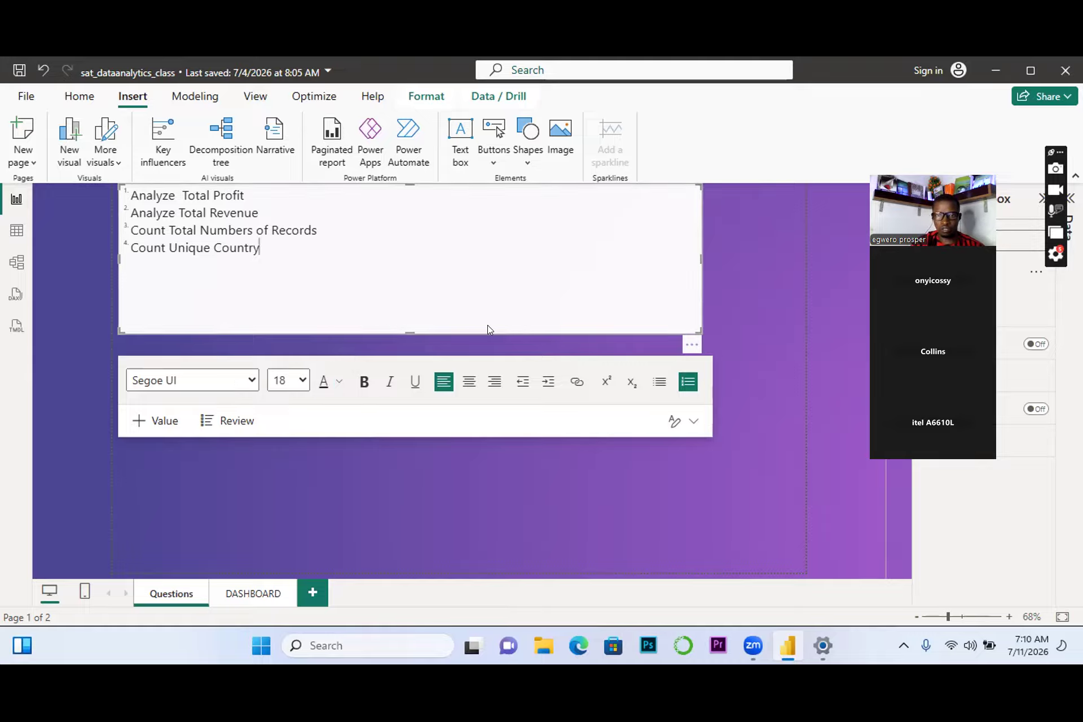
{"action": "key", "text": "shift+Left"}
{"action": "key", "text": "shift+Left"}
{"action": "key", "text": "shift+Left"}
{"action": "key", "text": "shift+Left"}
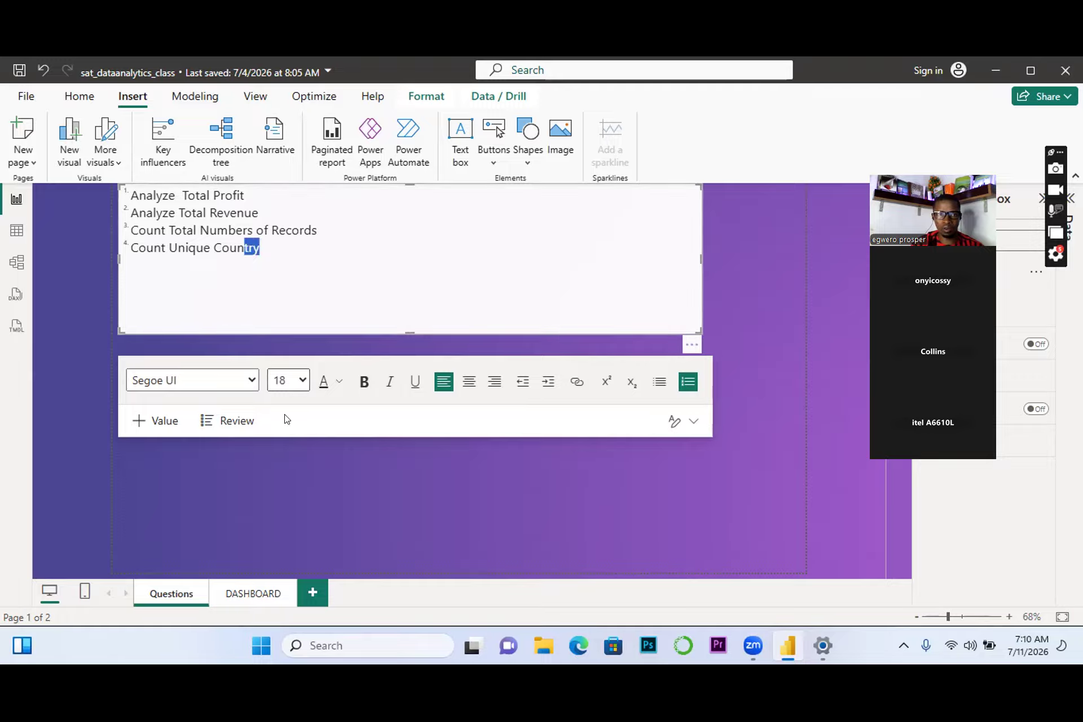
Move the question list text box down into the lower half of the page, against the page's left edge.
{"action": "left_click", "coordinate": [704, 279]}
{"action": "left_click_drag", "start_coordinate": [590, 316], "coordinate": [600, 423]}
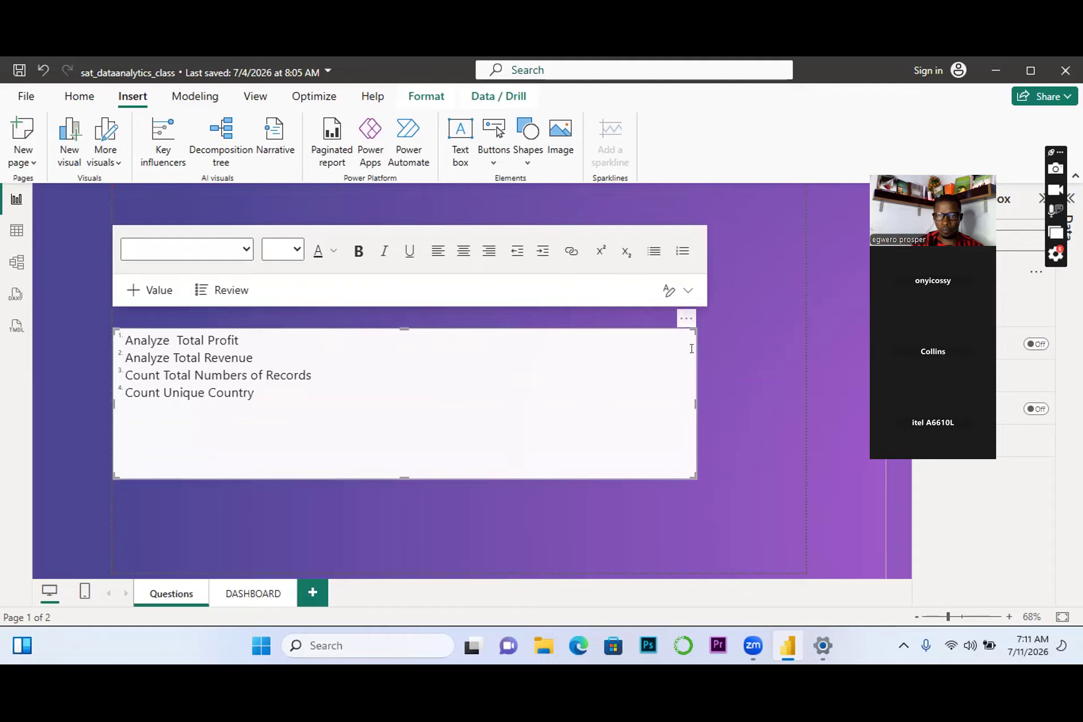
On the DASHBOARD page, write the text note "measure: is a calculation created" in the empty area below the dashboard title.
{"action": "left_click", "coordinate": [717, 367]}
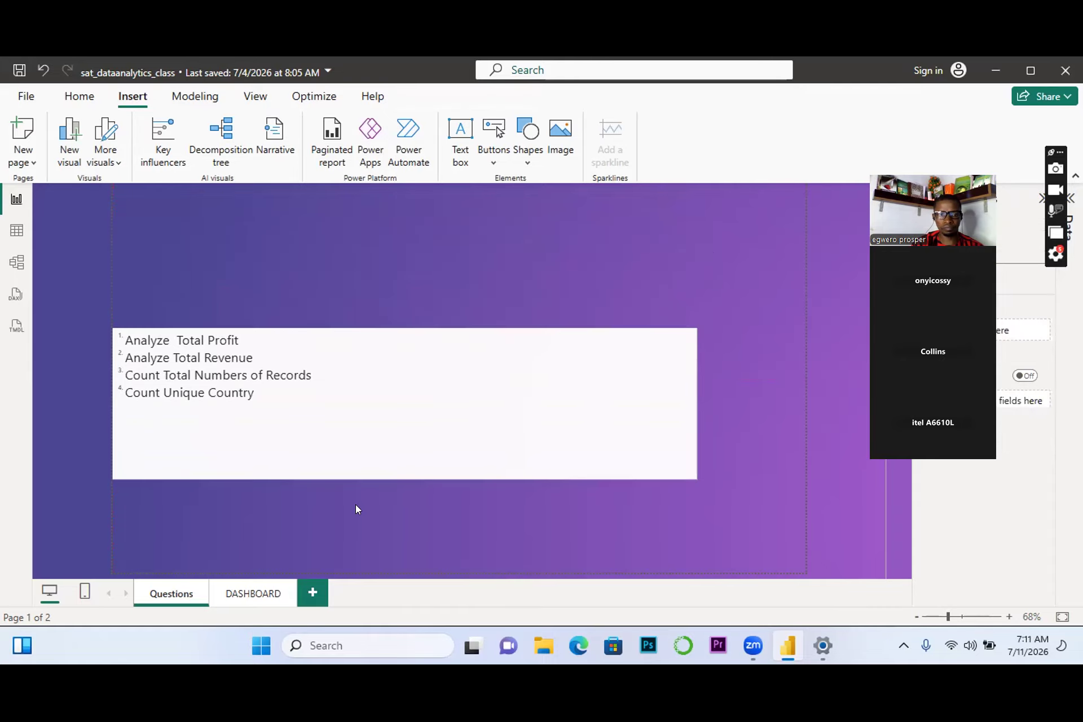
{"action": "left_click", "coordinate": [246, 596]}
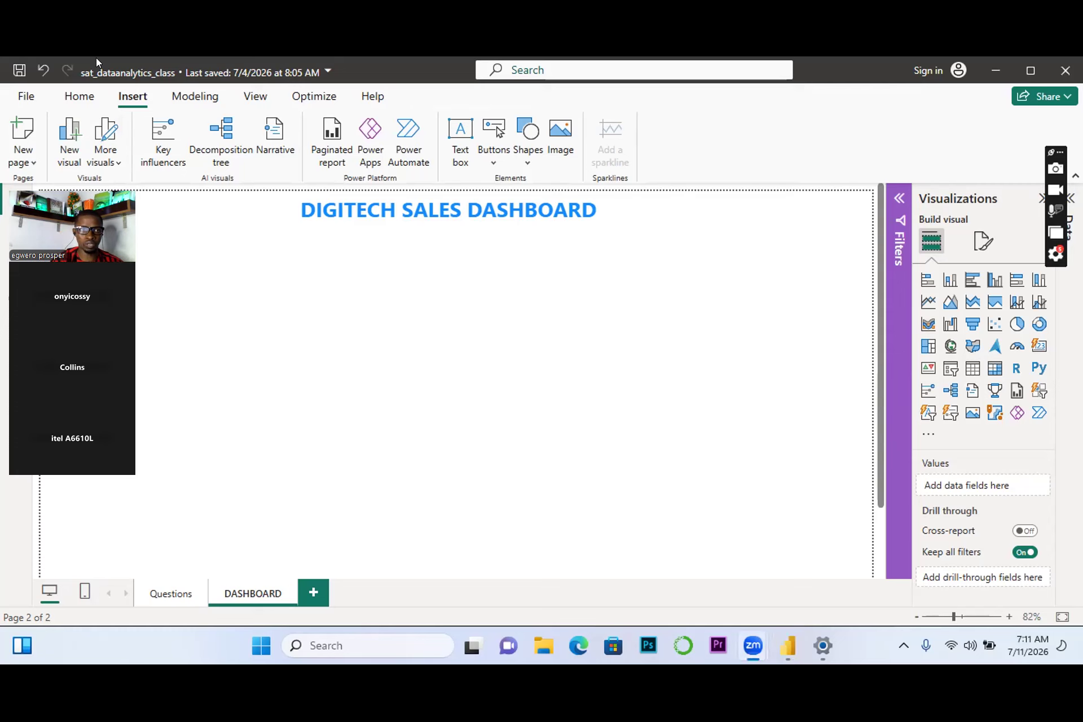
{"action": "left_click", "coordinate": [461, 134]}
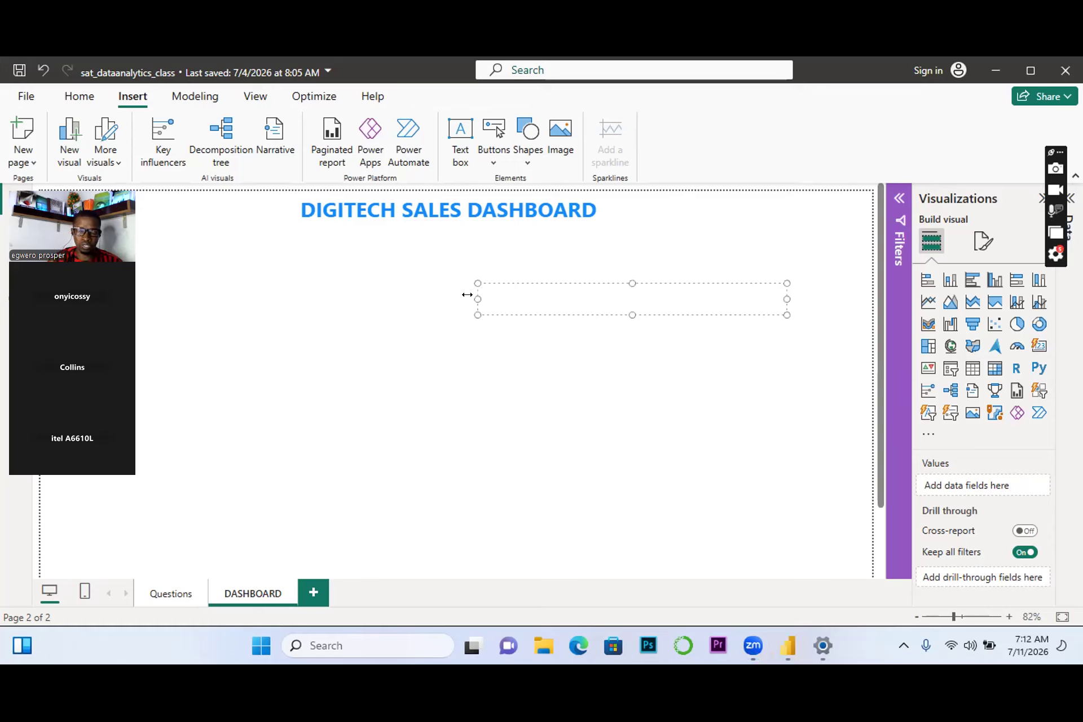
{"action": "type", "text": "mea"}
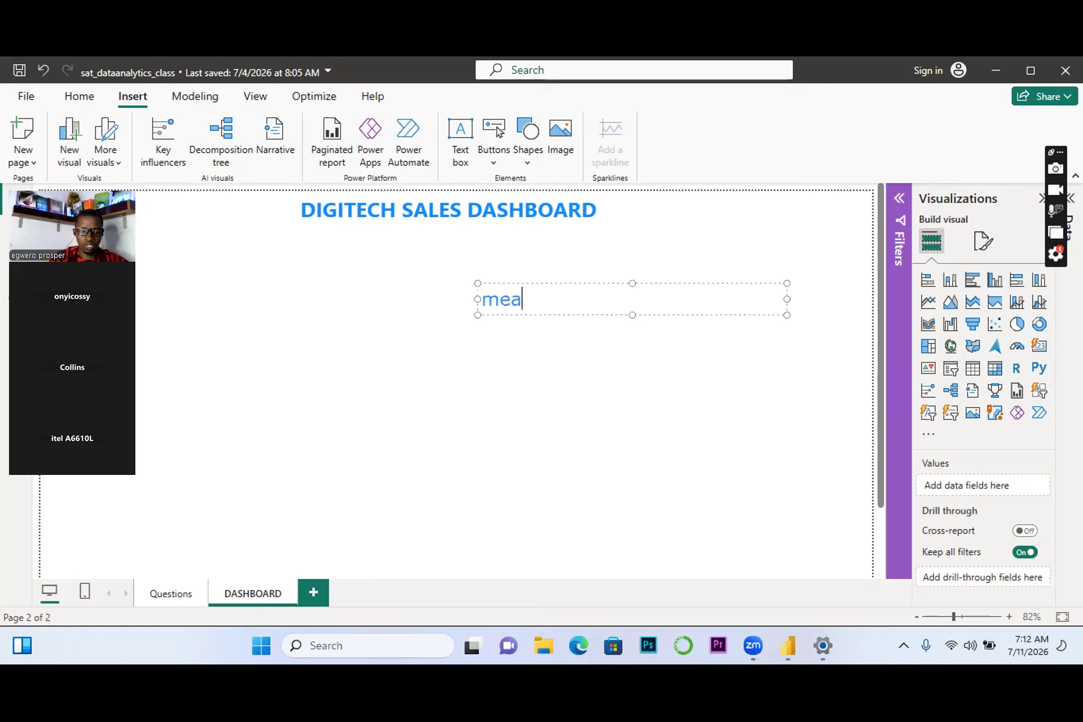
{"action": "type", "text": "sure"}
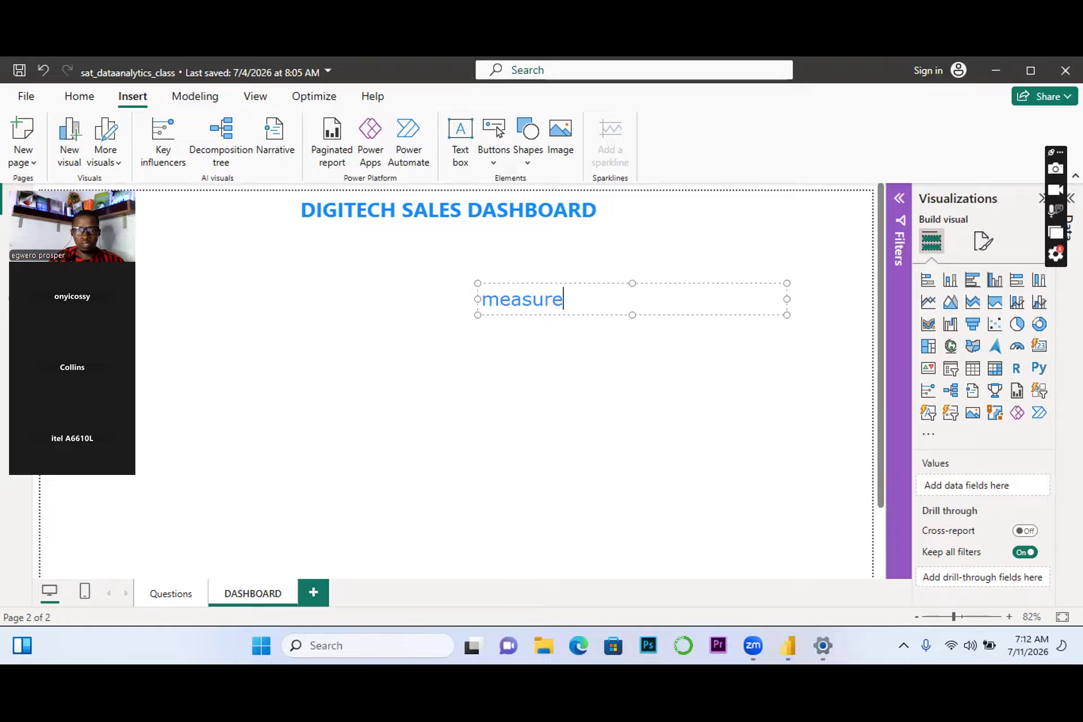
{"action": "type", "text": ":"}
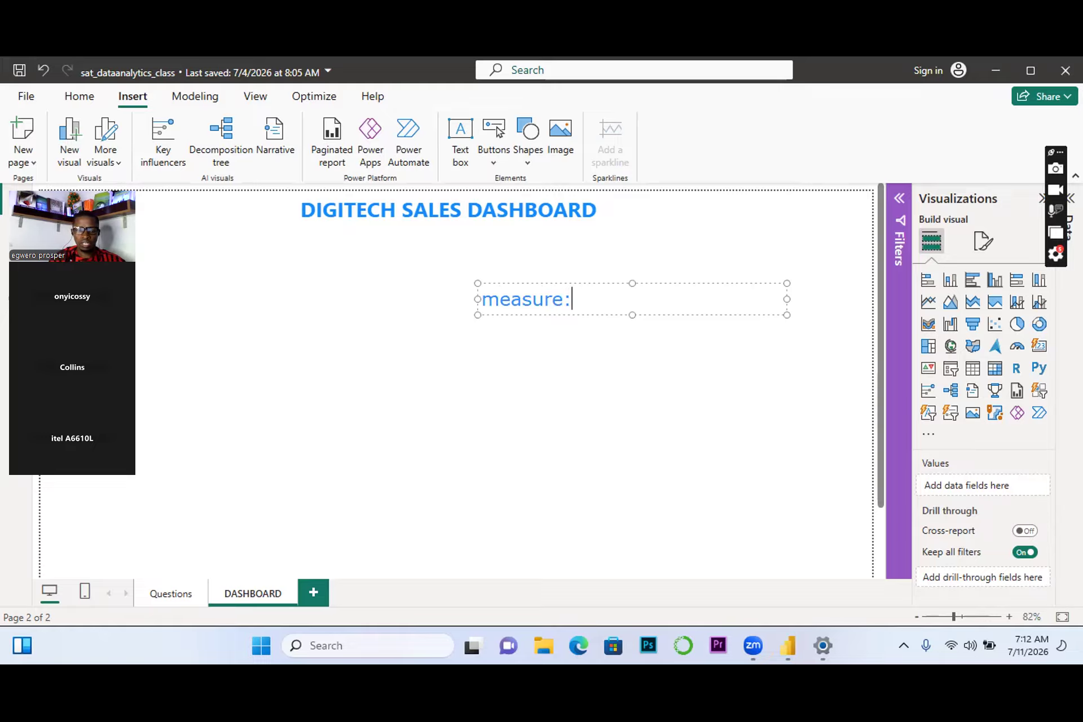
{"action": "type", "text": " is a"}
{"action": "type", "text": "calculation"}
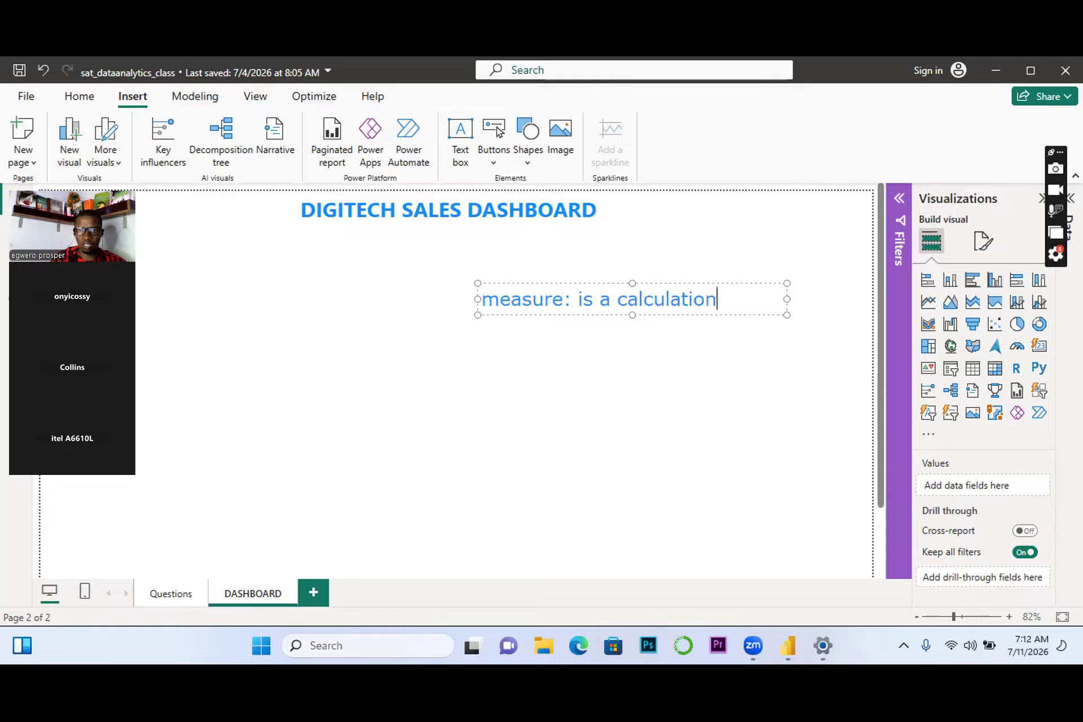
{"action": "type", "text": " created"}
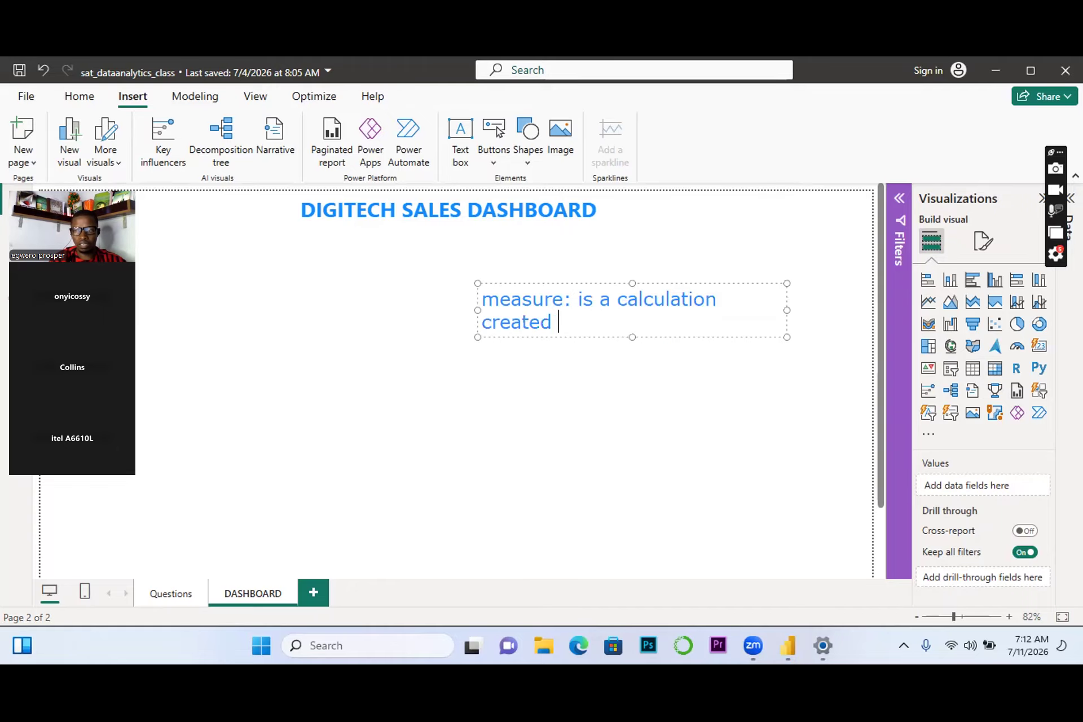
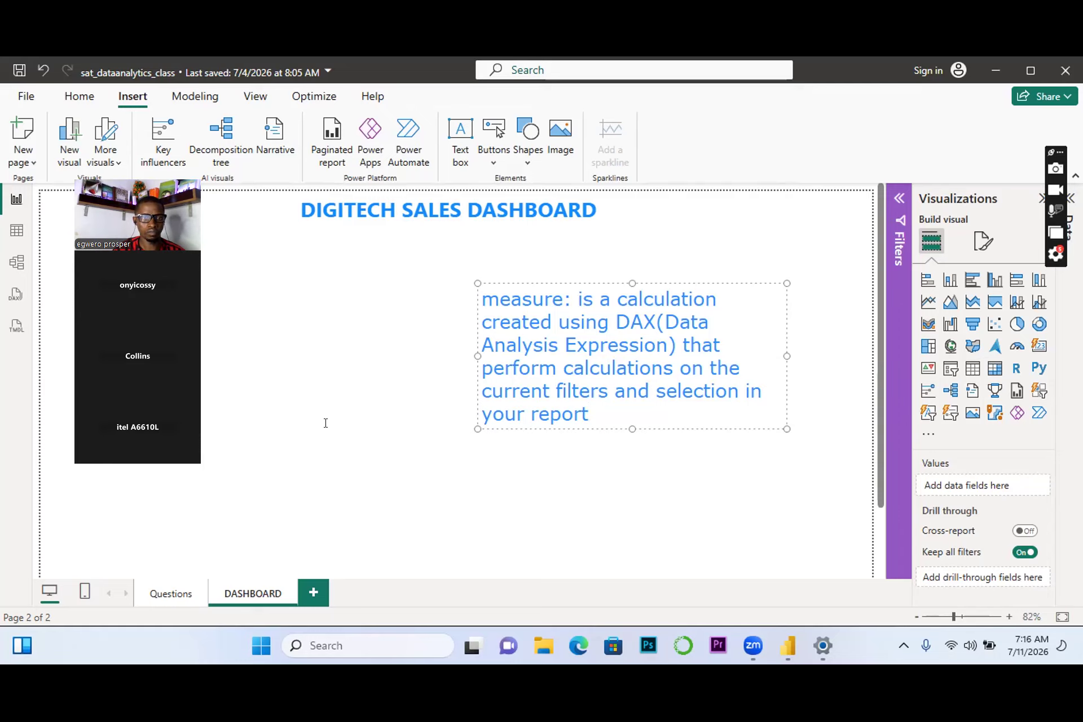
Delete the measure definition text box and clear the stray text boxes from the DASHBOARD page.
{"action": "key", "text": "Delete"}
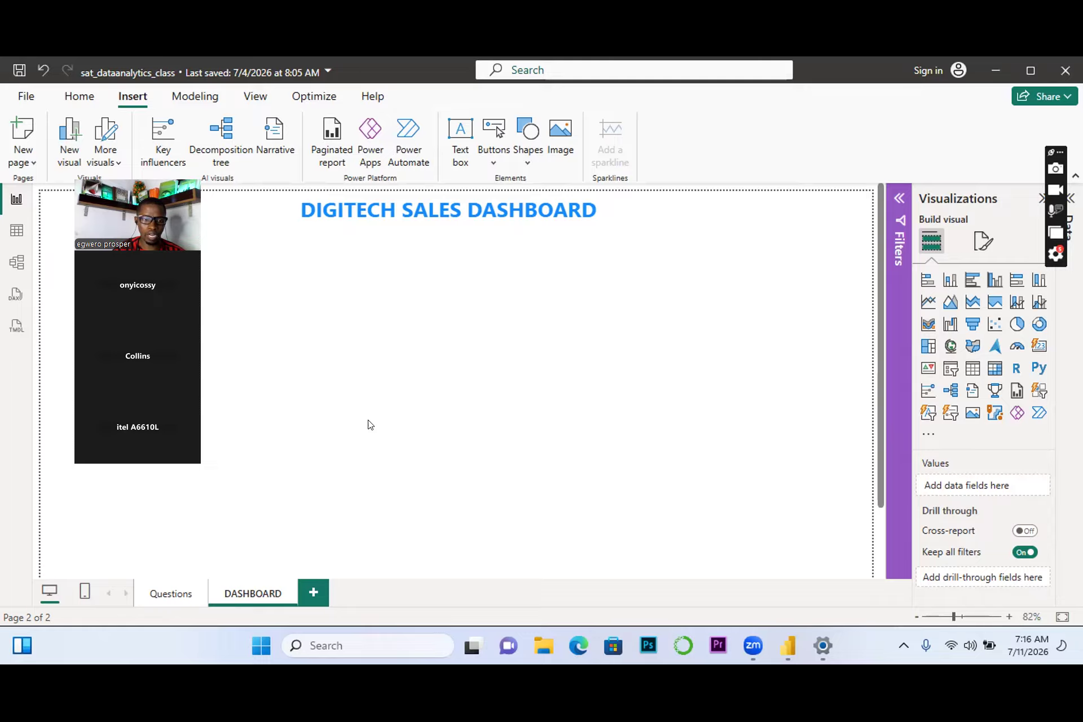
{"action": "double_click", "coordinate": [164, 590]}
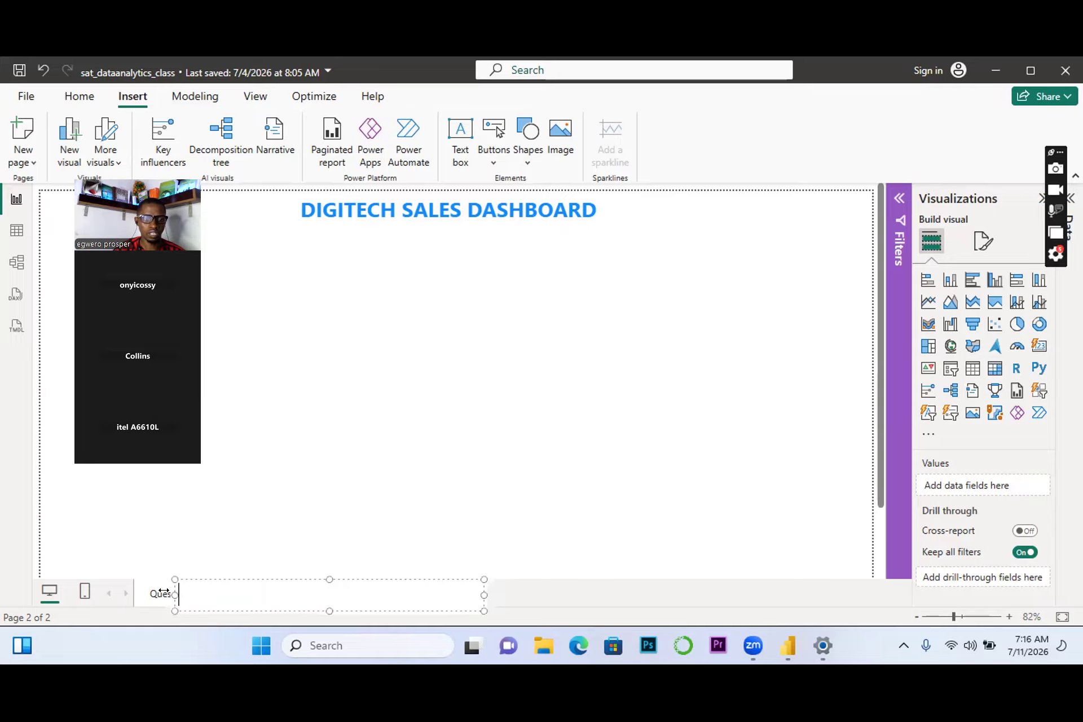
{"action": "left_click", "coordinate": [286, 378]}
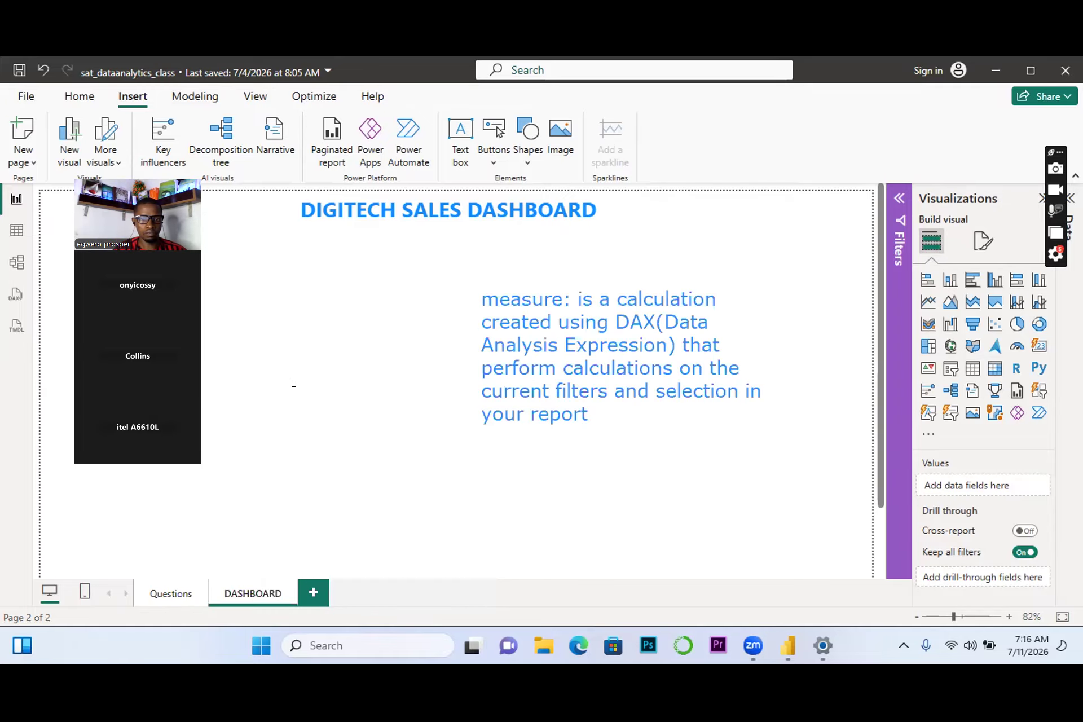
{"action": "left_click", "coordinate": [569, 372]}
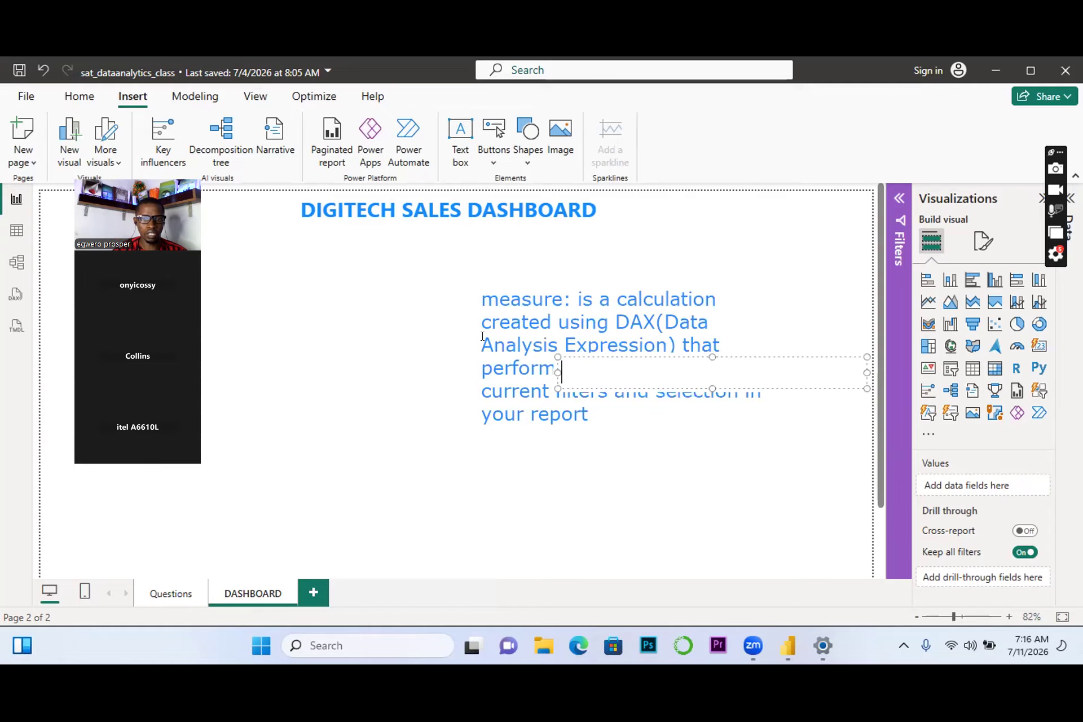
{"action": "left_click", "coordinate": [560, 345]}
{"action": "key", "text": "ctrl+z"}
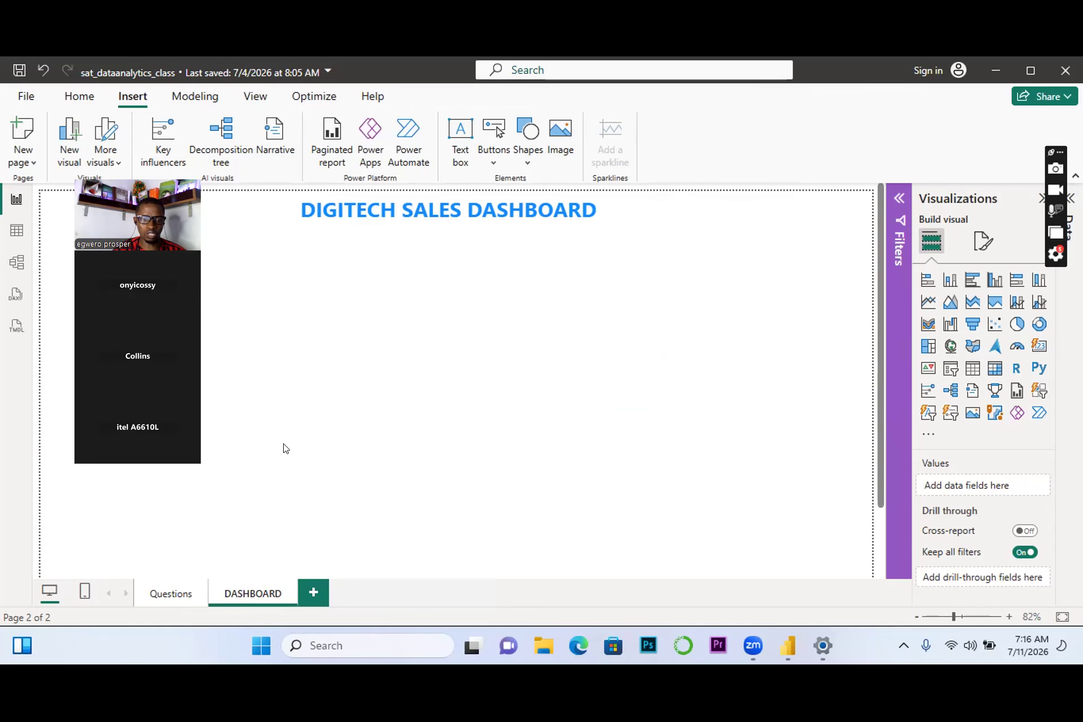
Review the analysis tasks listed on the Questions page and return to the DASHBOARD page.
{"action": "left_click", "coordinate": [169, 599]}
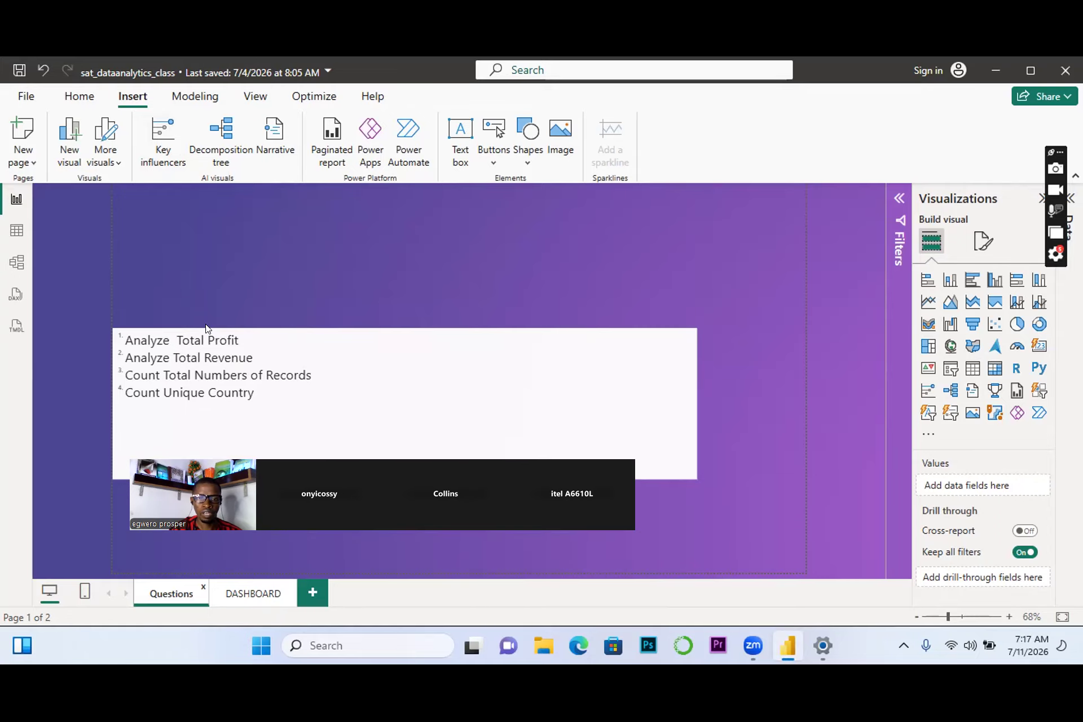
{"action": "left_click", "coordinate": [244, 595]}
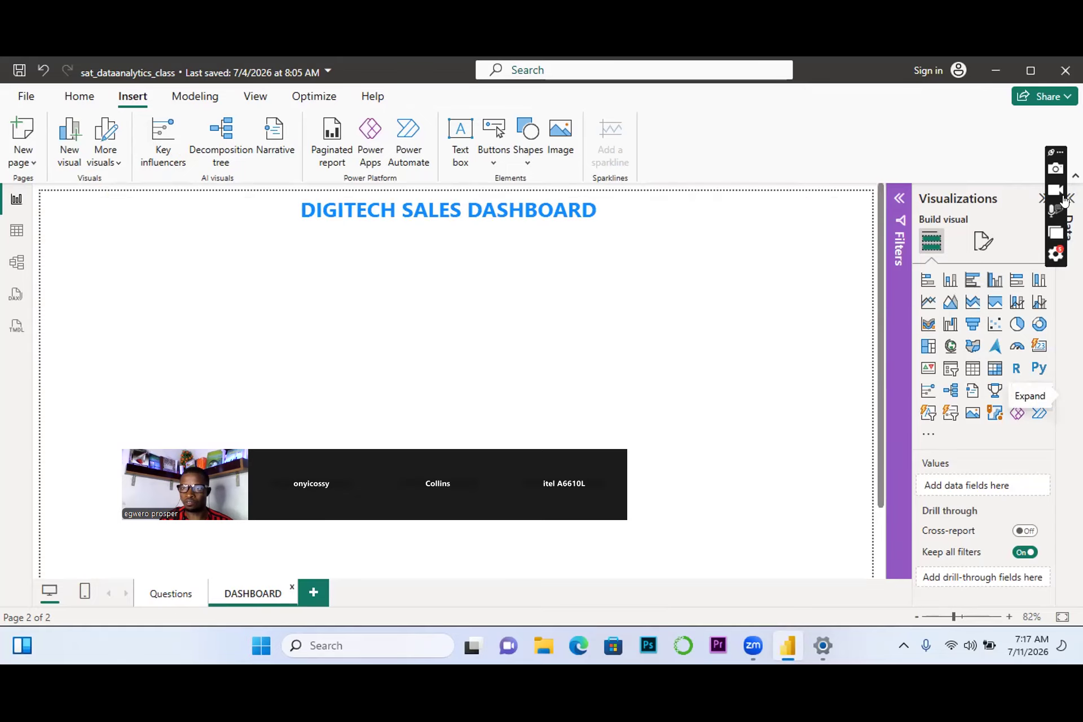
Show the fields of the Amazon Sales data table and create a new measure in that table.
{"action": "left_click", "coordinate": [1065, 199]}
{"action": "left_click_drag", "start_coordinate": [1051, 151], "coordinate": [952, 57]}
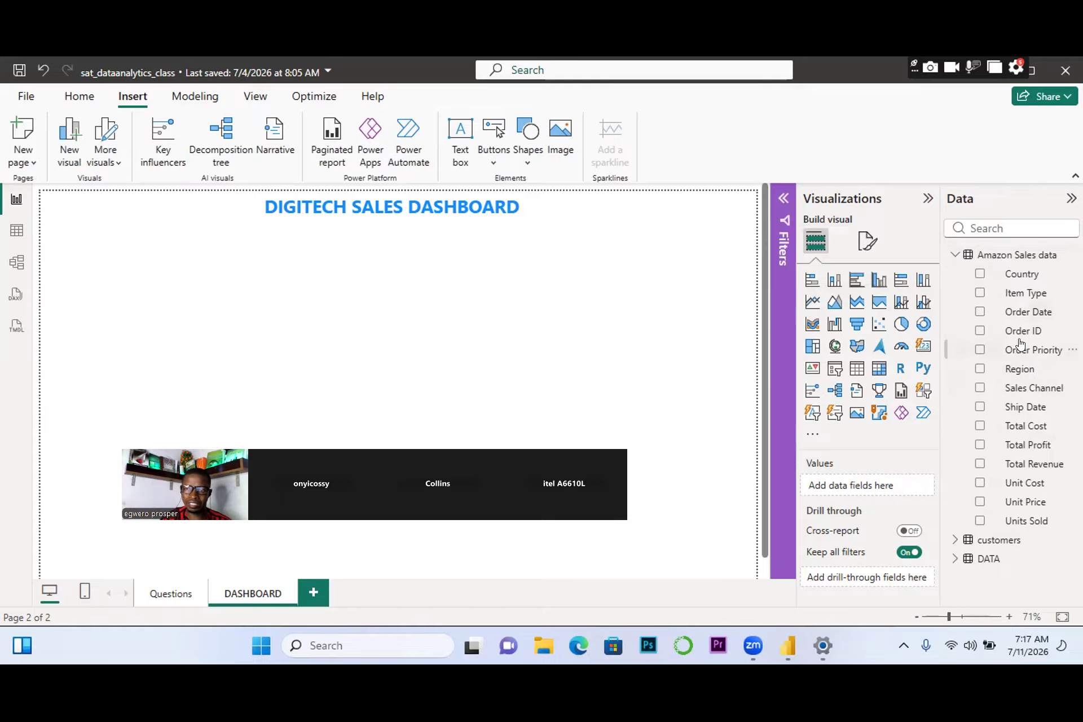
{"action": "left_click", "coordinate": [953, 255]}
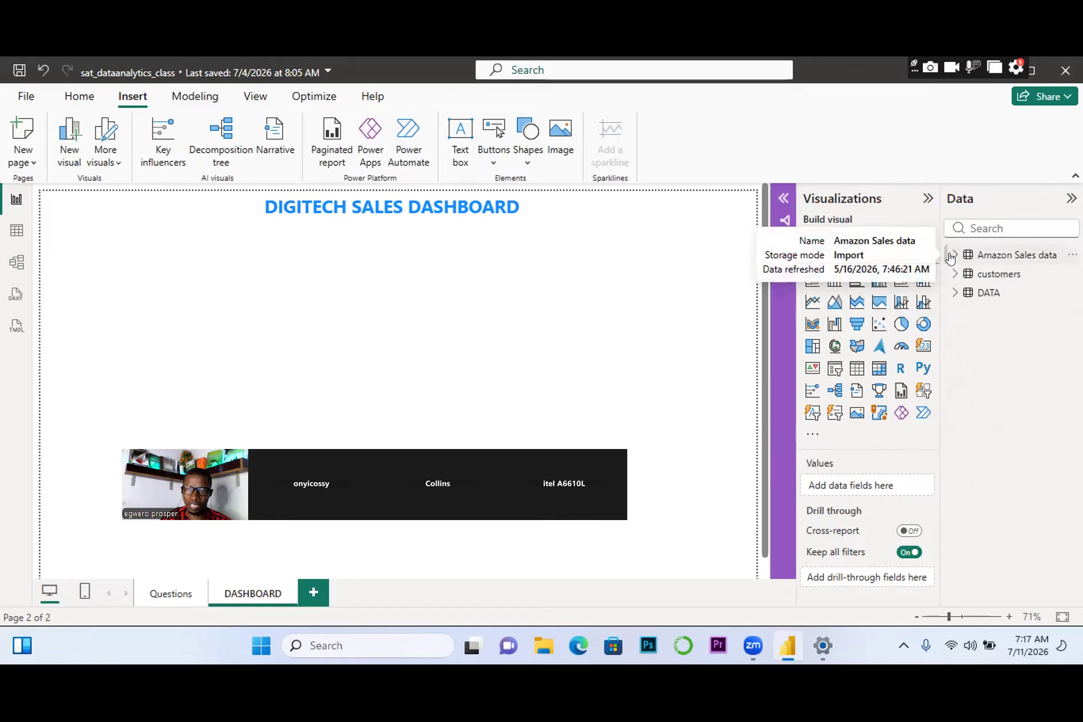
{"action": "left_click", "coordinate": [951, 256]}
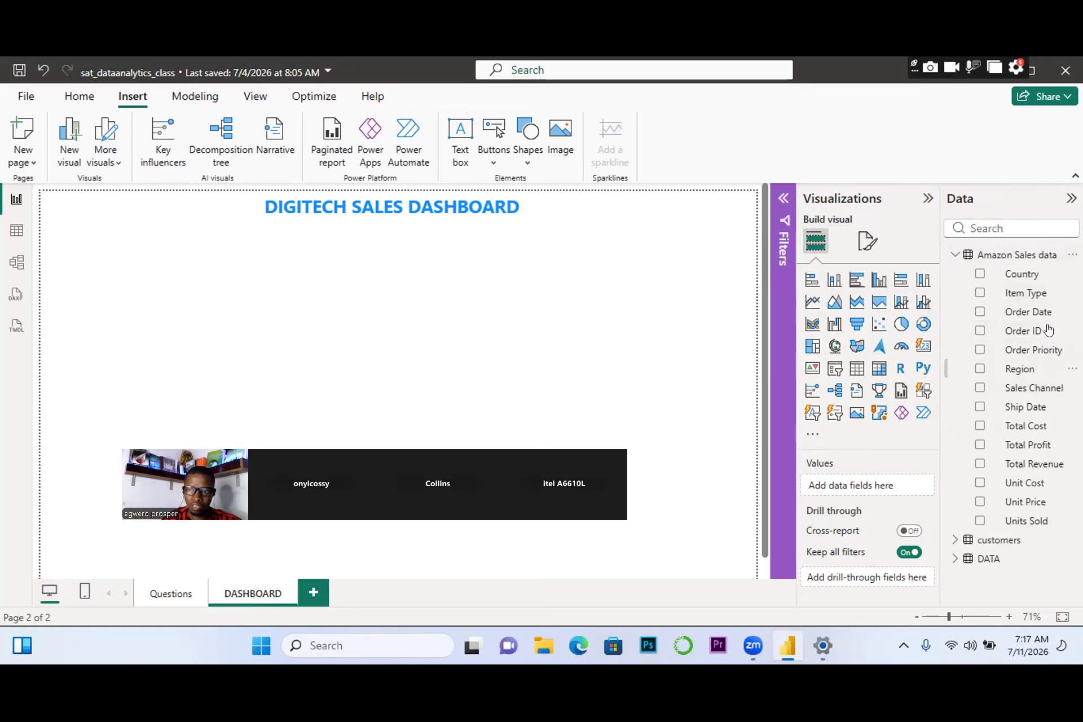
{"action": "right_click", "coordinate": [1019, 370]}
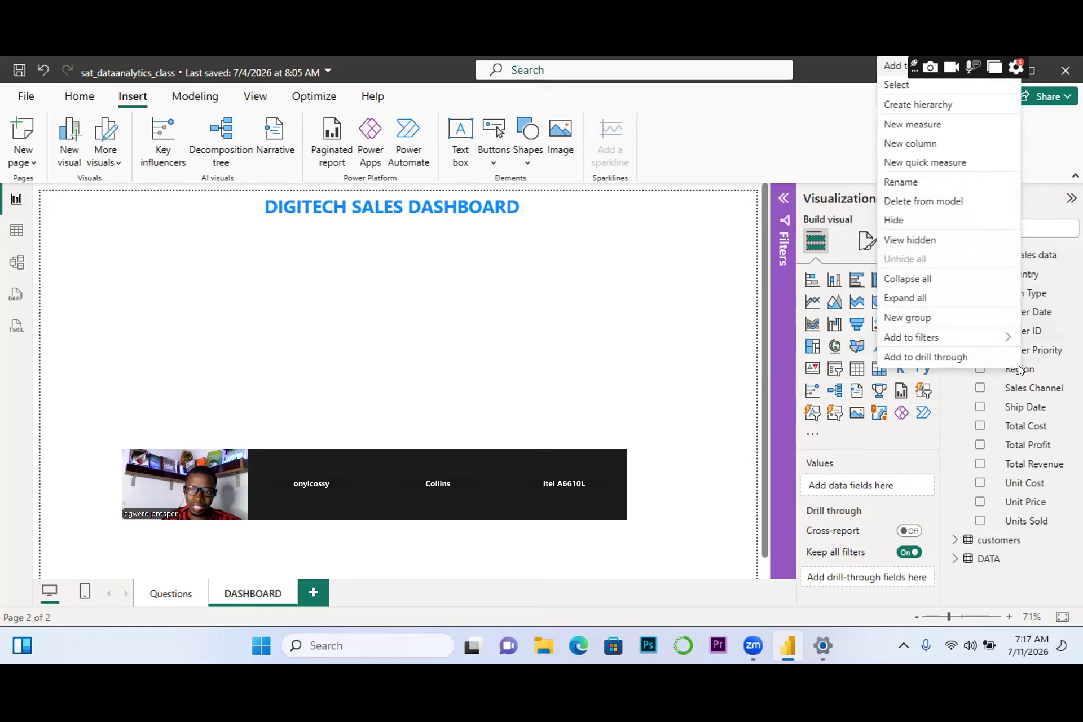
{"action": "left_click", "coordinate": [896, 125]}
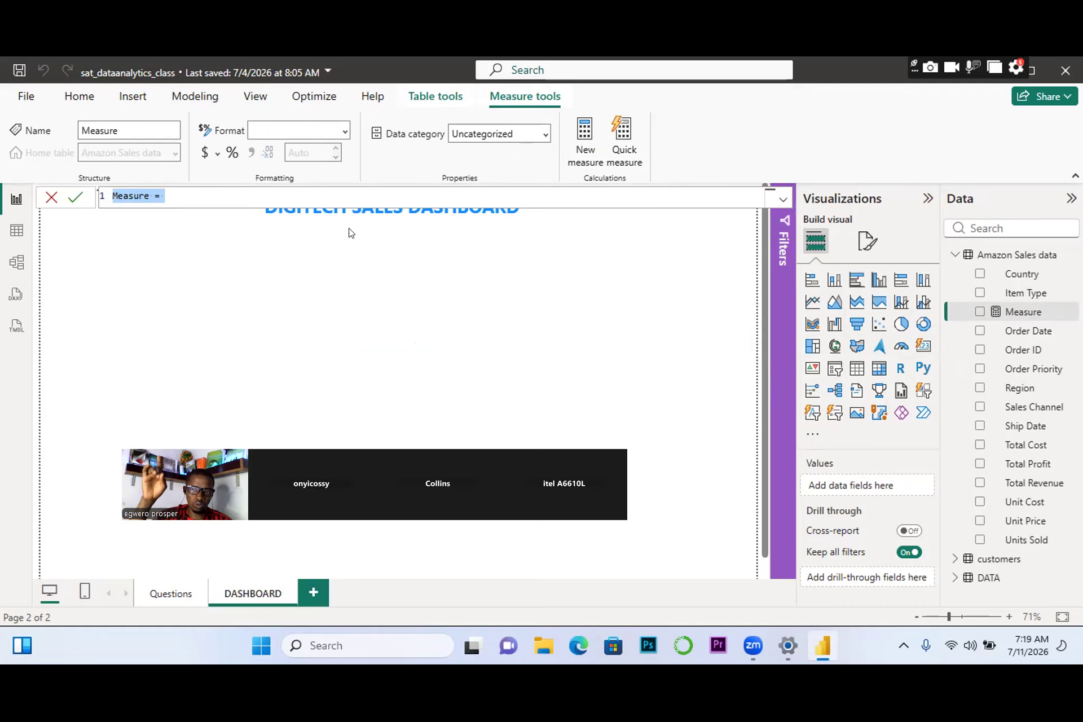
Replace the default measure name in the formula with Total_Profit.
{"action": "left_click", "coordinate": [148, 196]}
{"action": "key", "text": "BackSpace"}
{"action": "key", "text": "BackSpace"}
{"action": "key", "text": "BackSpace"}
{"action": "key", "text": "BackSpace"}
{"action": "key", "text": "BackSpace"}
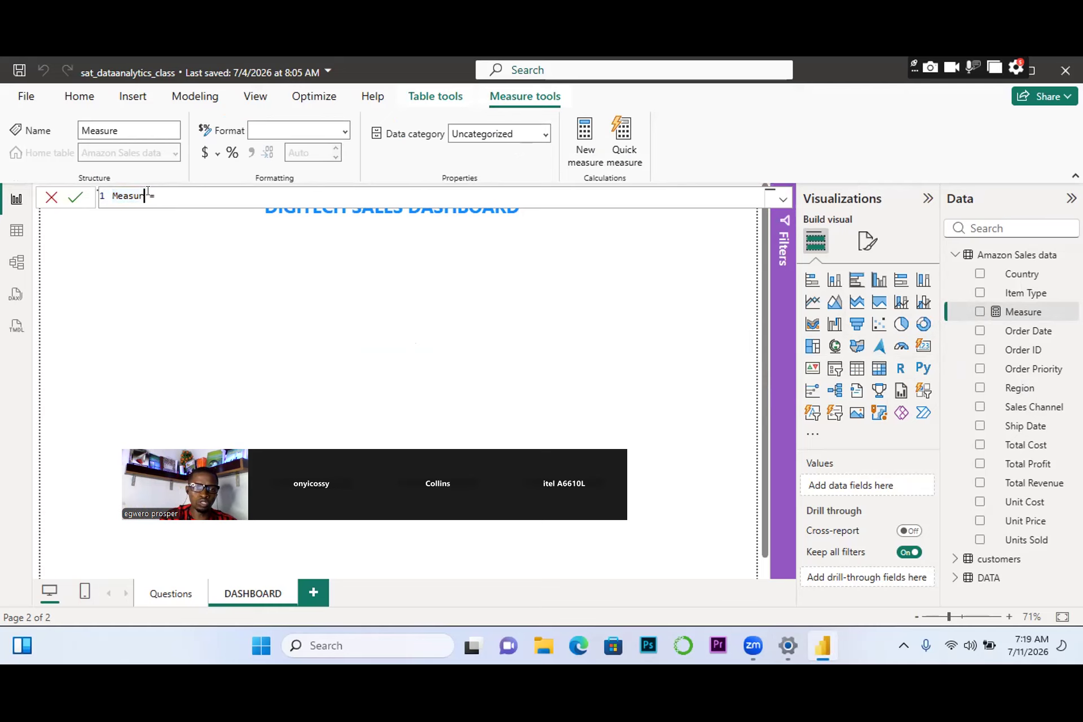
{"action": "key", "text": "BackSpace"}
{"action": "key", "text": "BackSpace"}
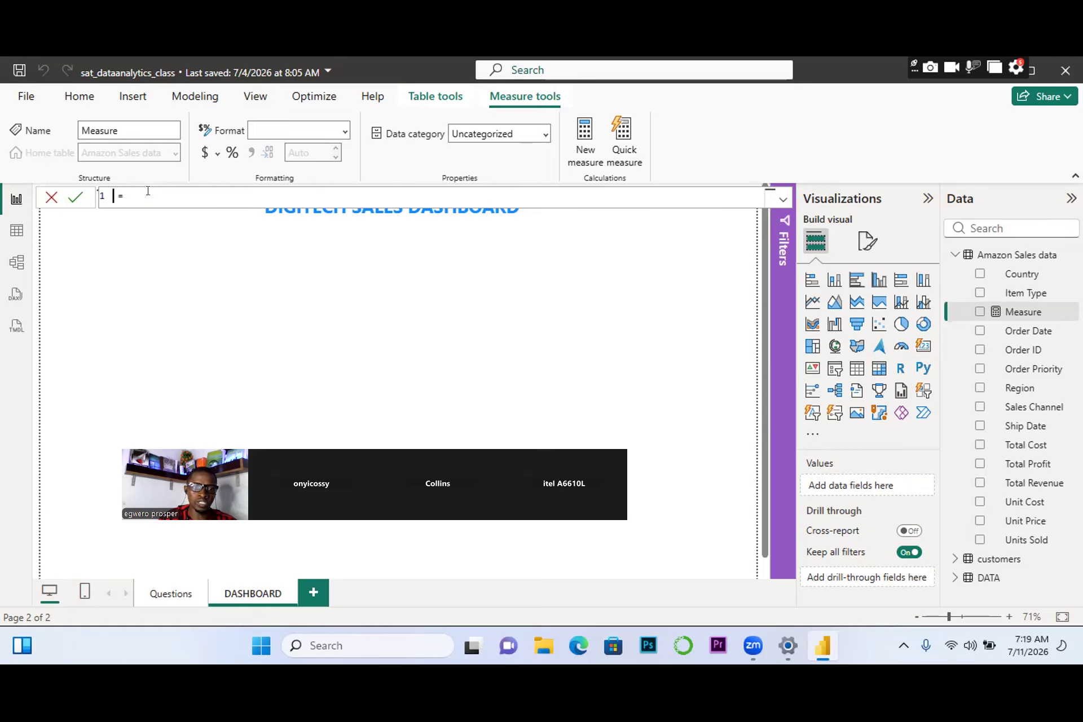
{"action": "type", "text": "Total "}
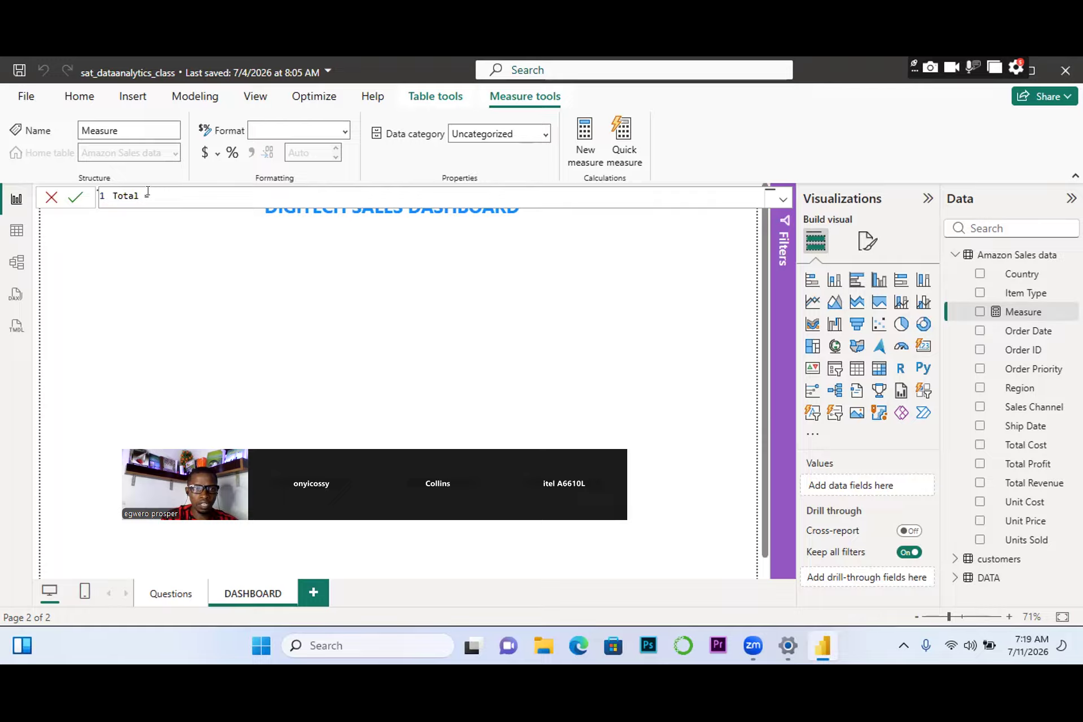
{"action": "type", "text": "_"}
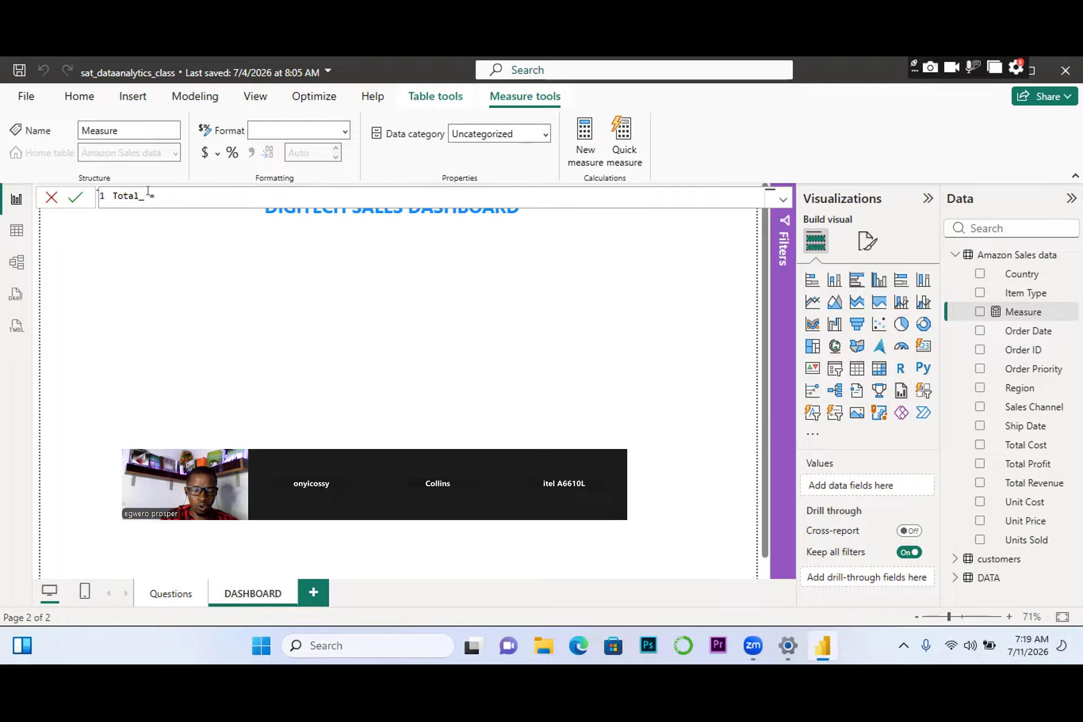
{"action": "type", "text": "Profi"}
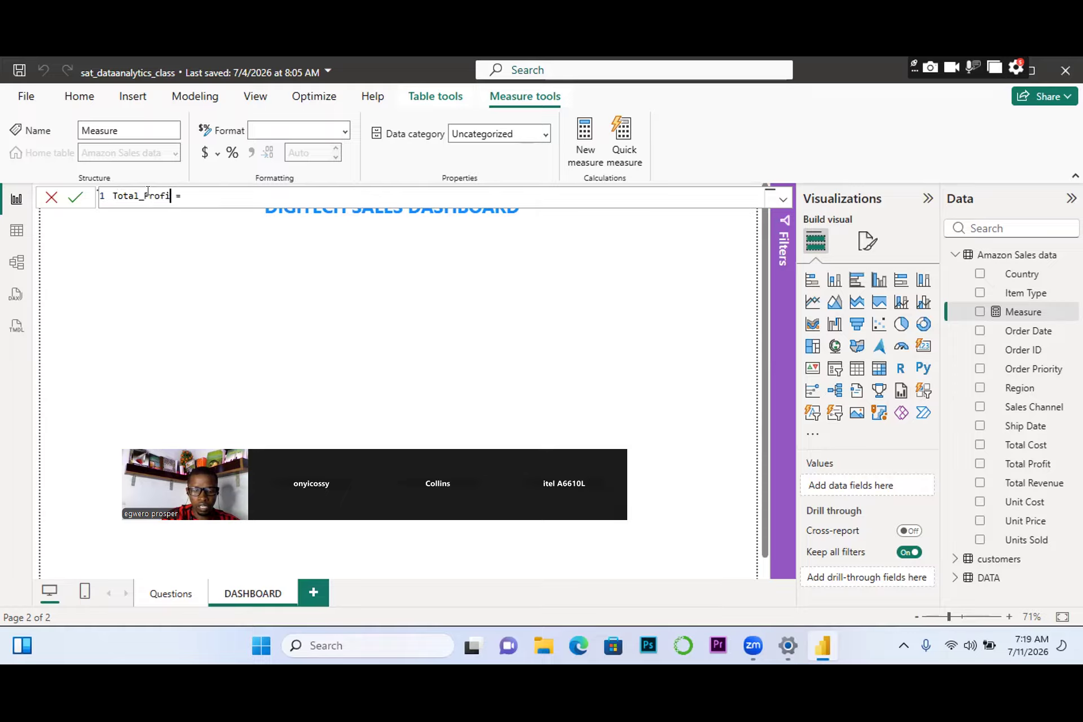
{"action": "type", "text": "t"}
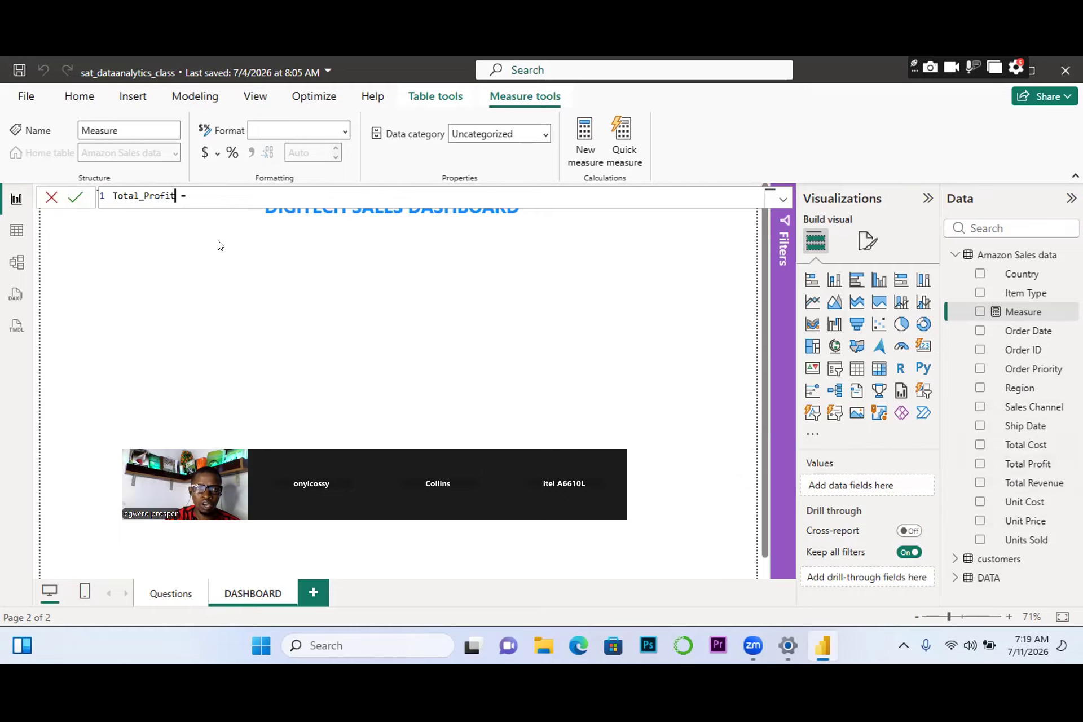
Shorten the measure's name in the formula to Tp.
{"action": "key", "text": "BackSpace"}
{"action": "key", "text": "BackSpace"}
{"action": "key", "text": "BackSpace"}
{"action": "key", "text": "BackSpace"}
{"action": "key", "text": "BackSpace"}
{"action": "key", "text": "BackSpace"}
{"action": "key", "text": "BackSpace"}
{"action": "key", "text": "BackSpace"}
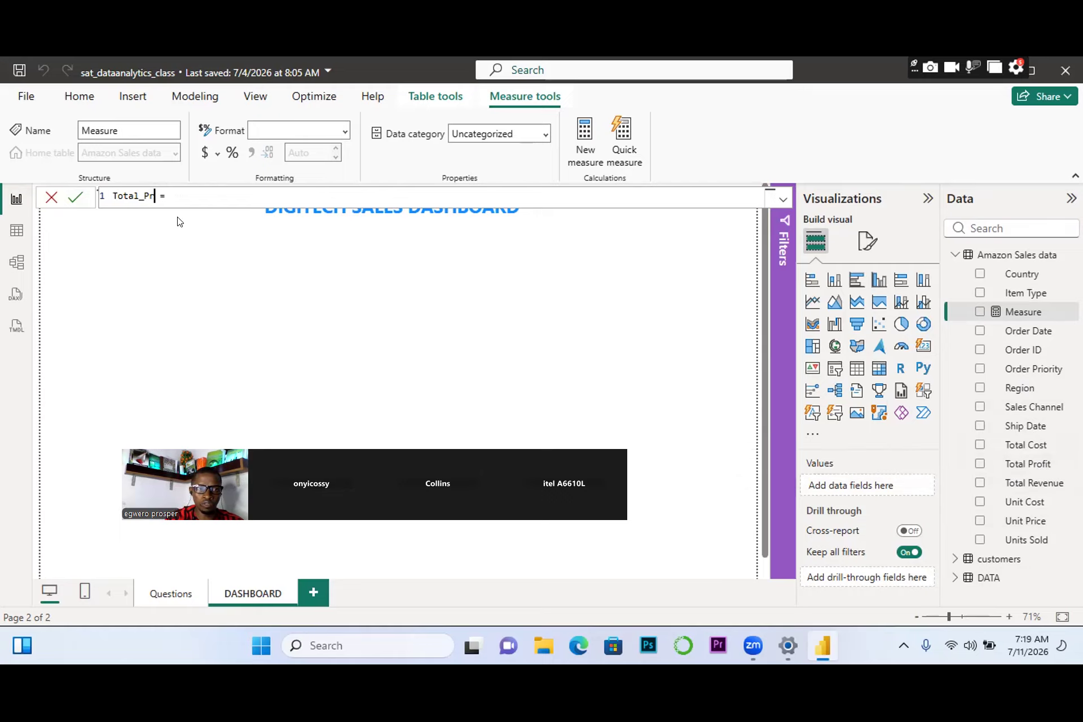
{"action": "key", "text": "BackSpace"}
{"action": "key", "text": "BackSpace"}
{"action": "key", "text": "BackSpace"}
{"action": "type", "text": "p"}
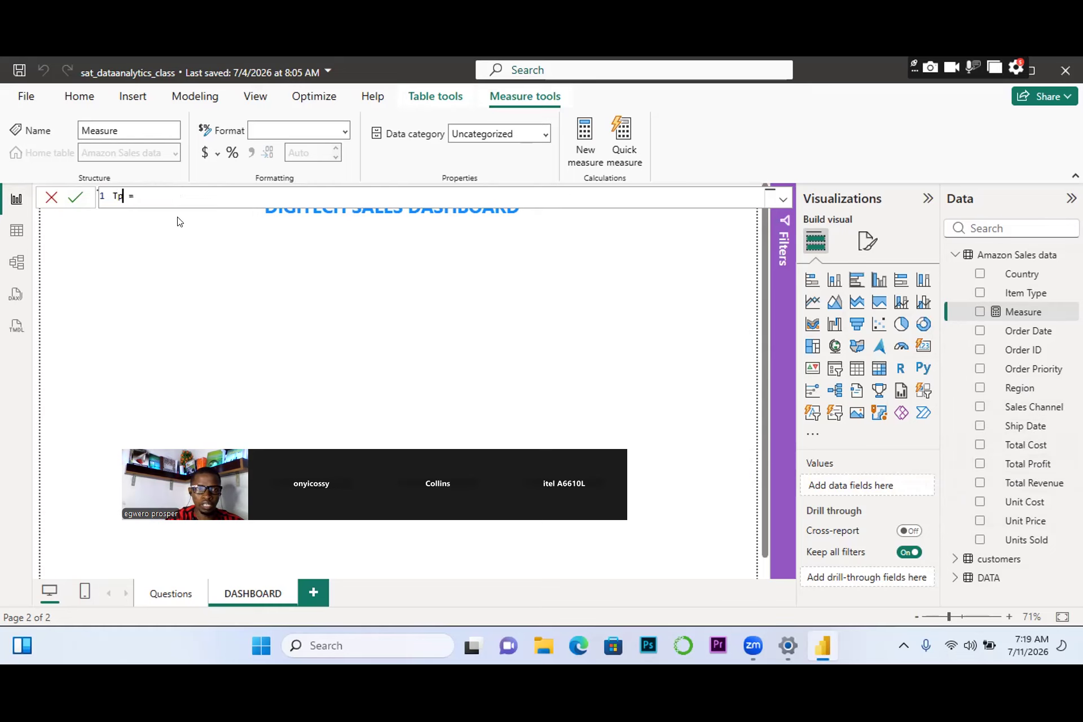
Try to define the Tp measure with the SUM function without a column argument.
{"action": "left_click", "coordinate": [148, 192]}
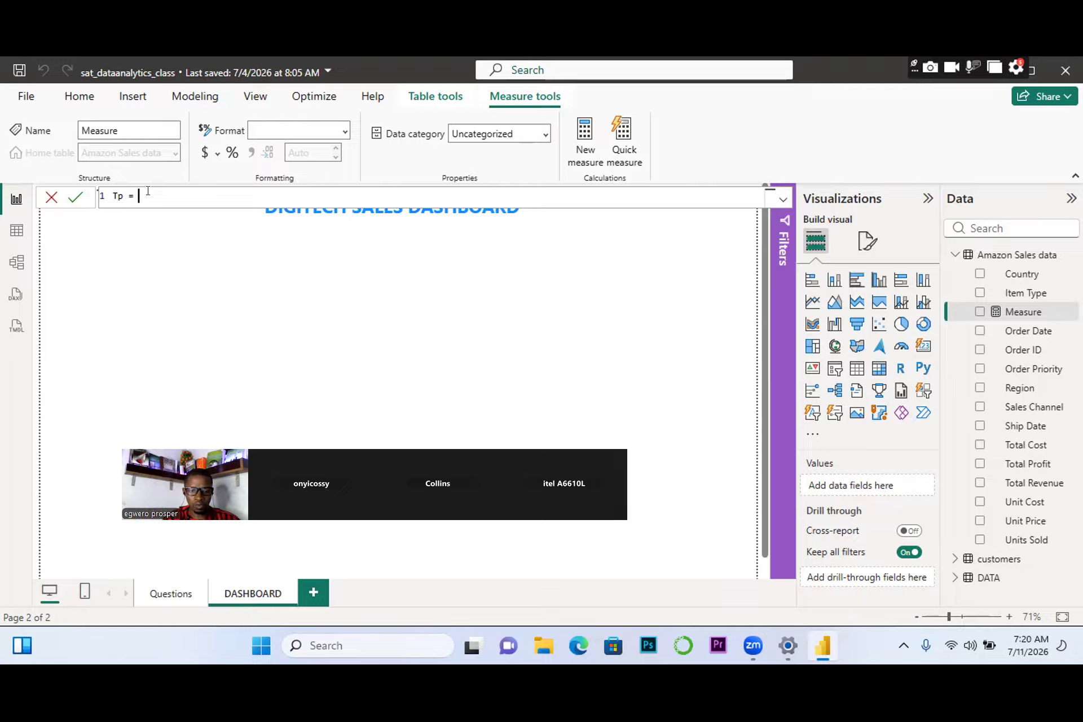
{"action": "type", "text": "sum"}
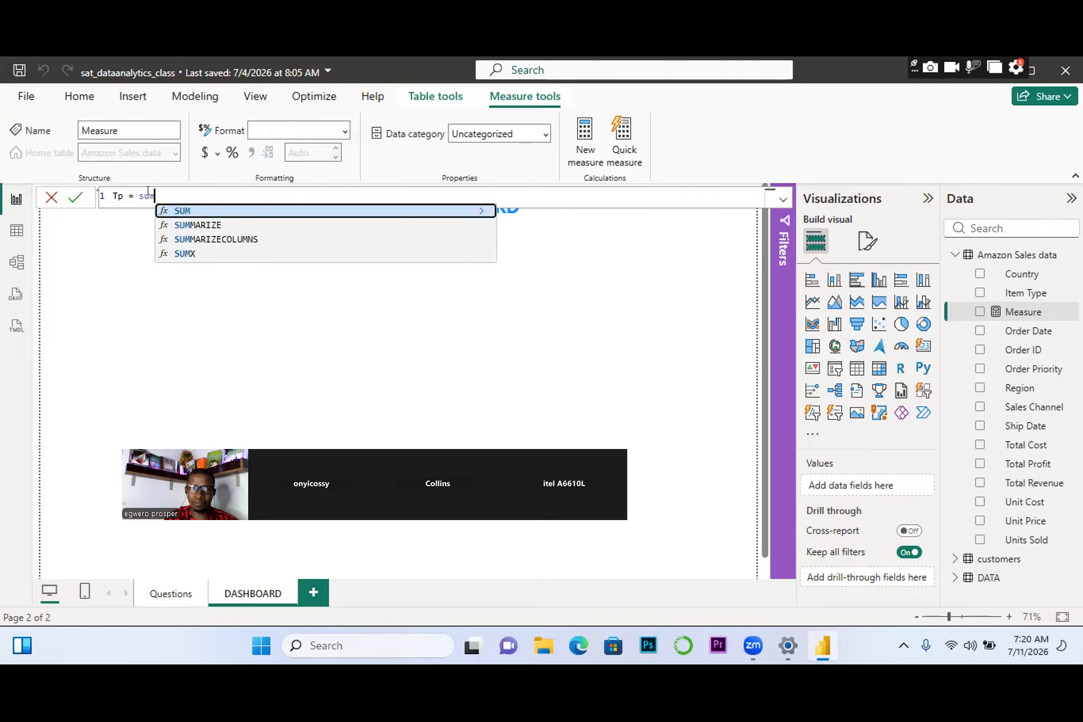
{"action": "left_click", "coordinate": [186, 215]}
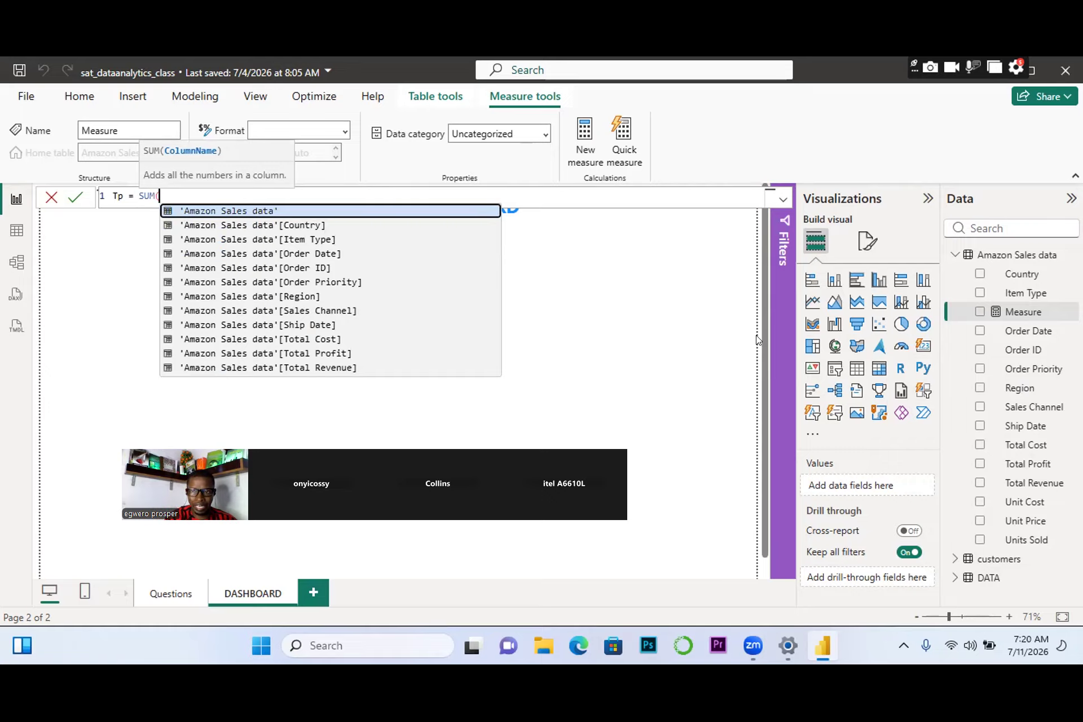
{"action": "left_click", "coordinate": [958, 257]}
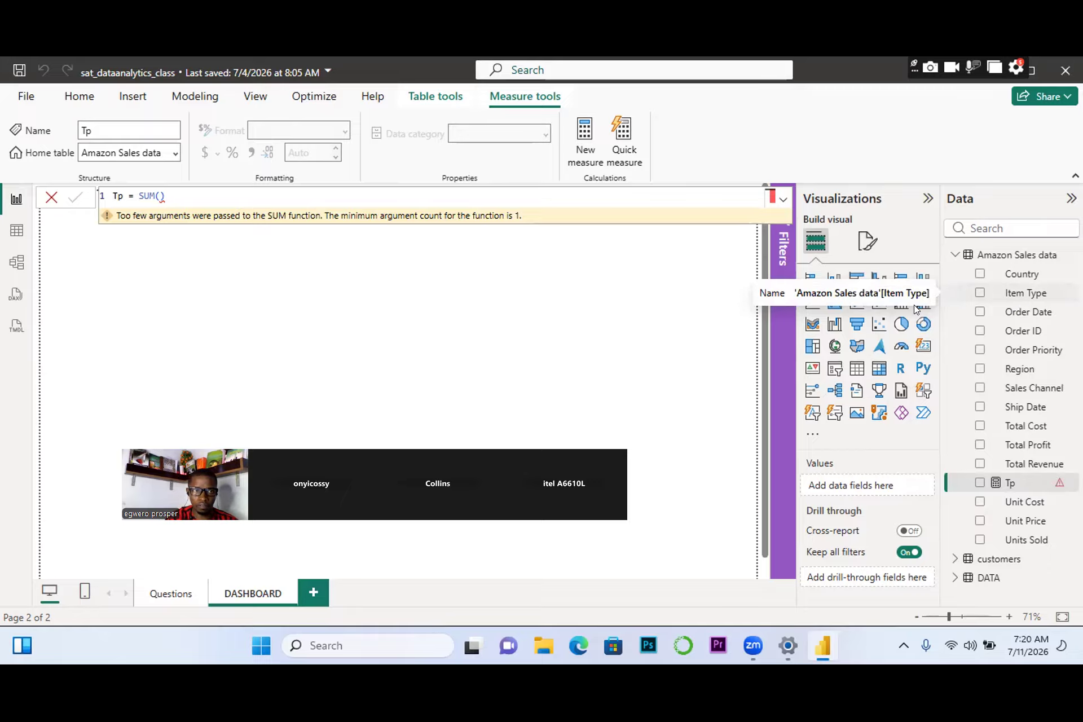
Clear the empty SUM() expression from the Tp measure and insert the SUM function again.
{"action": "left_click", "coordinate": [187, 194]}
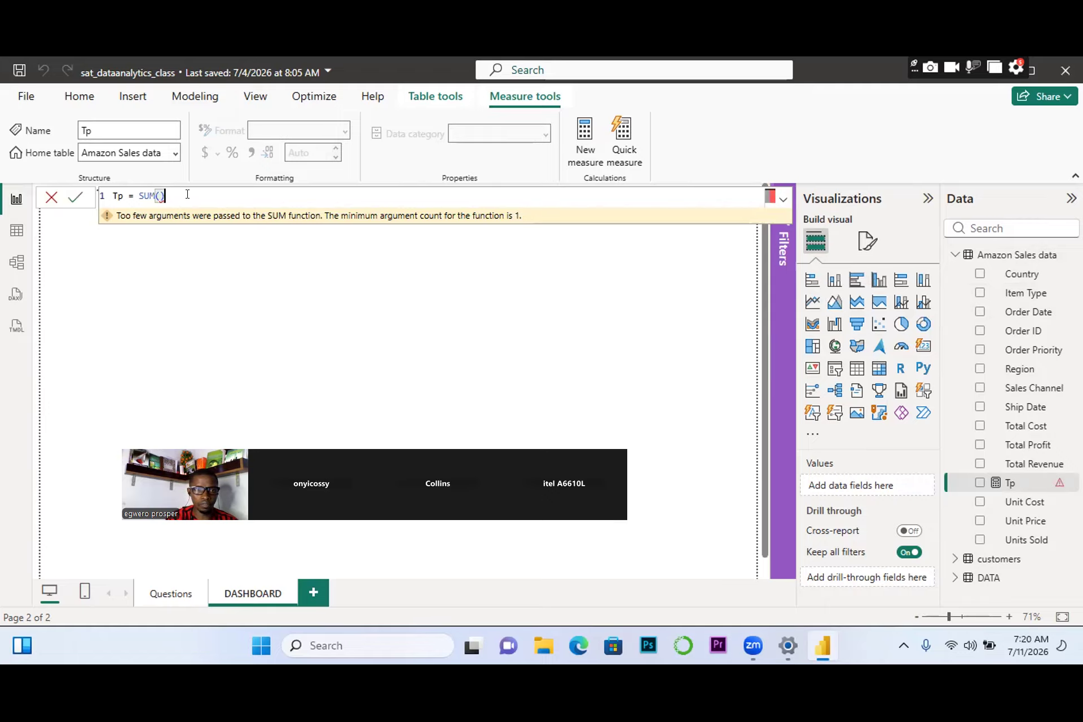
{"action": "key", "text": "BackSpace"}
{"action": "key", "text": "BackSpace"}
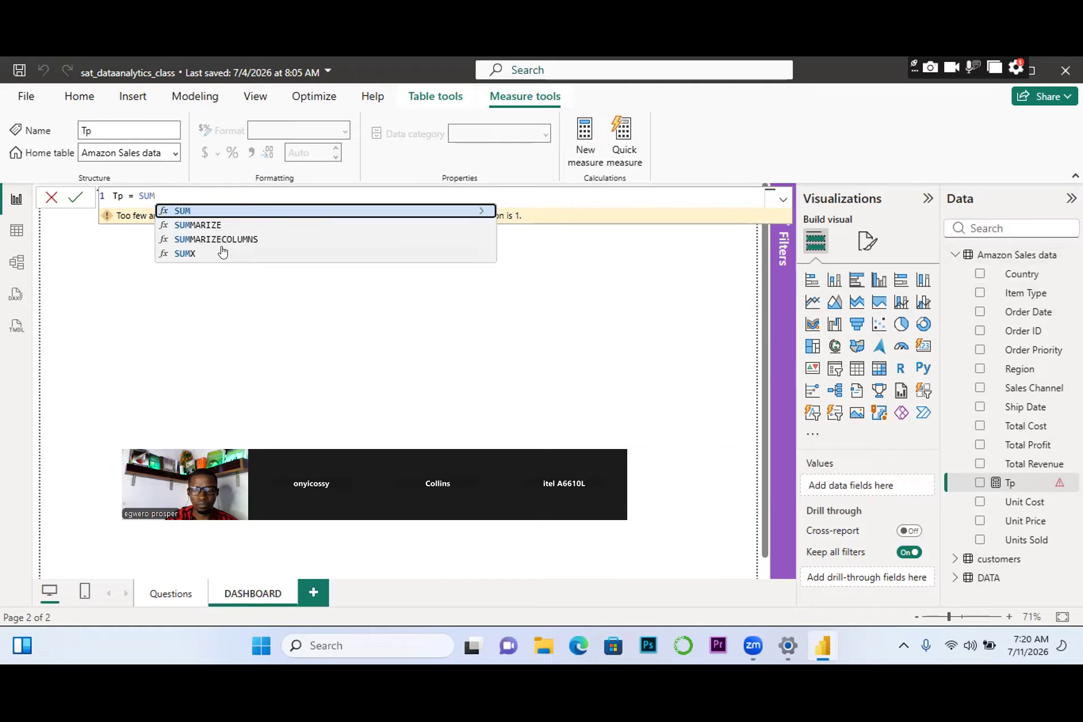
{"action": "key", "text": "BackSpace"}
{"action": "key", "text": "BackSpace"}
{"action": "key", "text": "BackSpace"}
{"action": "type", "text": "sum"}
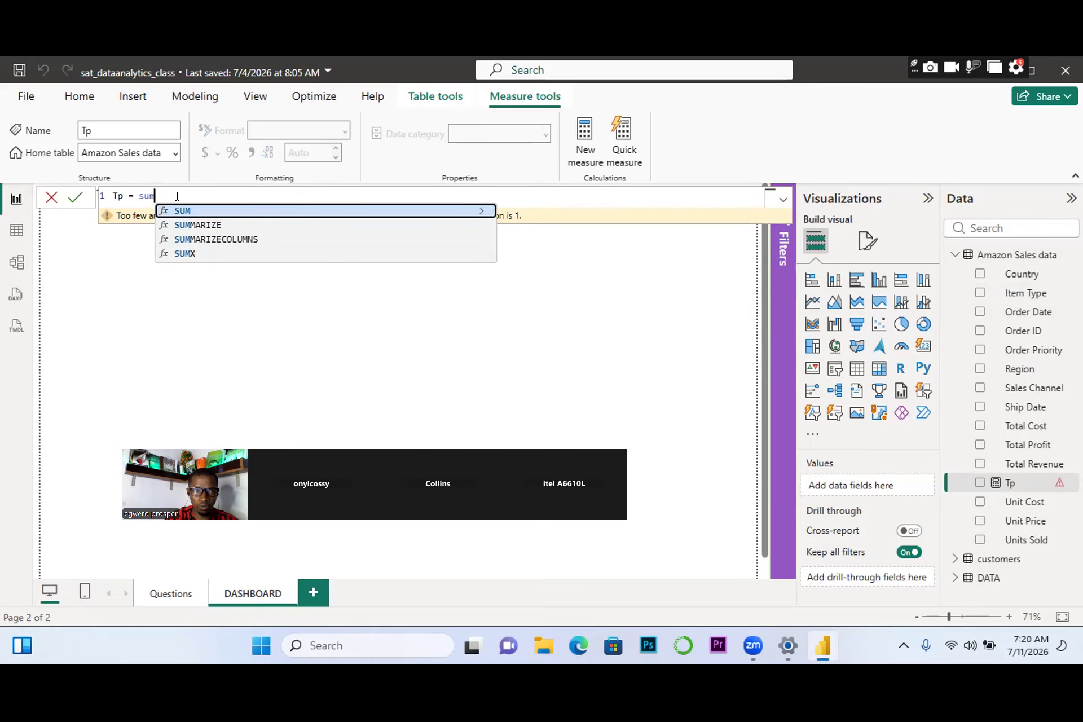
{"action": "left_click", "coordinate": [177, 210]}
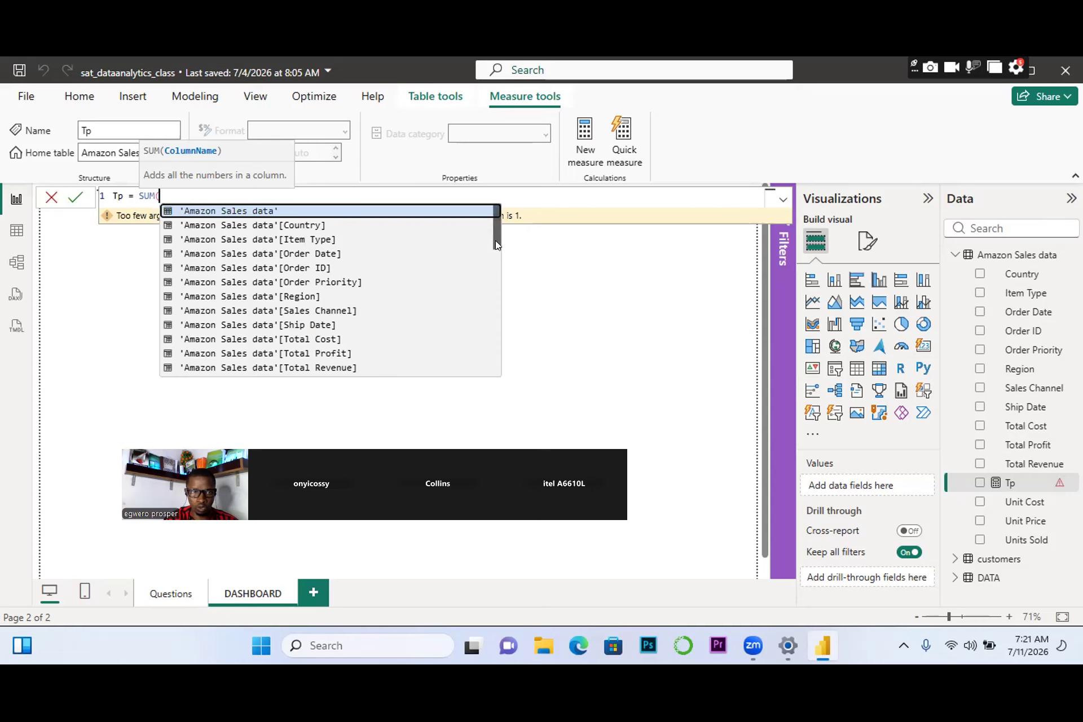
Complete the Tp measure as the SUM of 'Amazon Sales data'[Total Profit] and commit the formula.
{"action": "left_click_drag", "start_coordinate": [495, 243], "coordinate": [496, 252]}
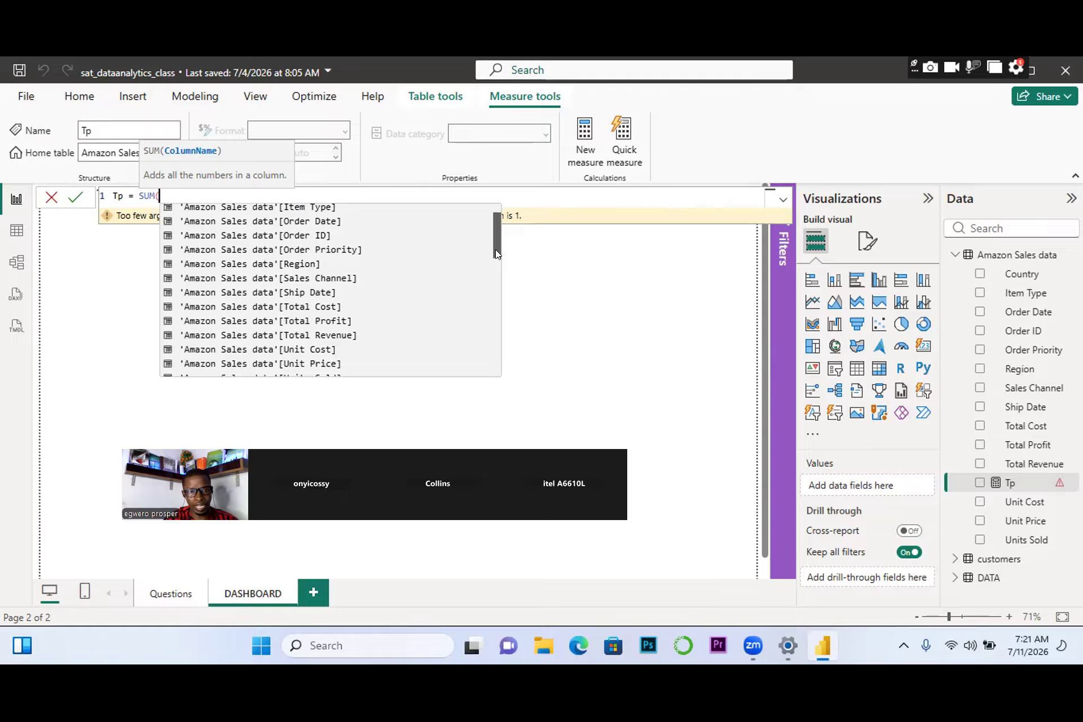
{"action": "left_click_drag", "start_coordinate": [496, 253], "coordinate": [496, 271]}
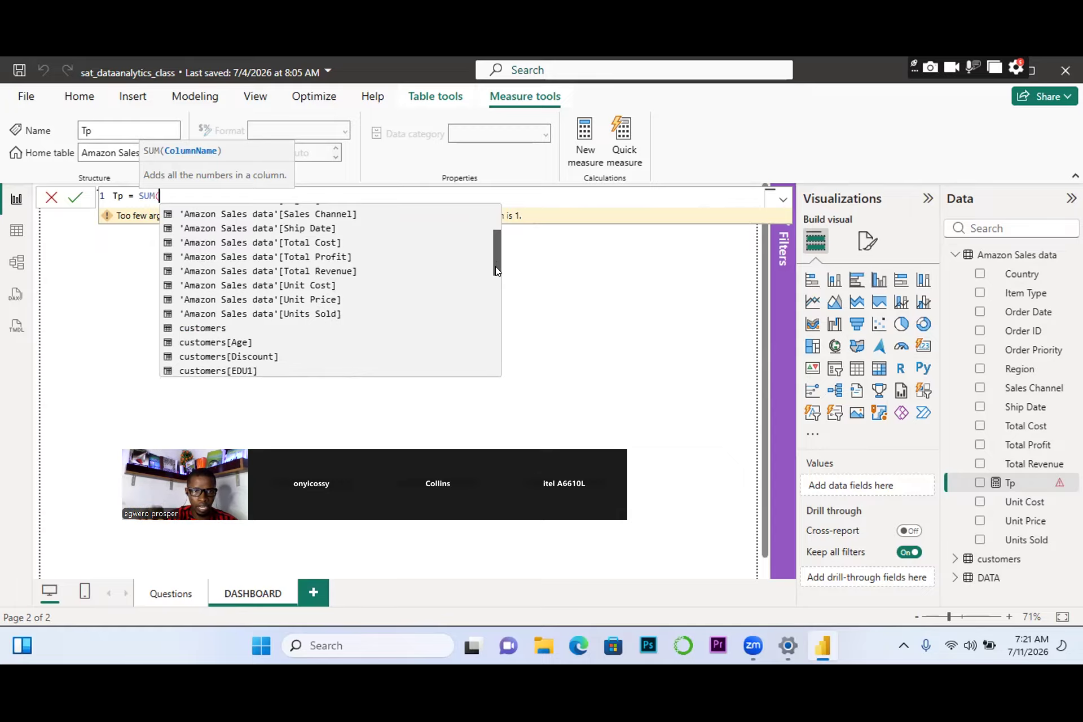
{"action": "left_click_drag", "start_coordinate": [495, 271], "coordinate": [497, 319]}
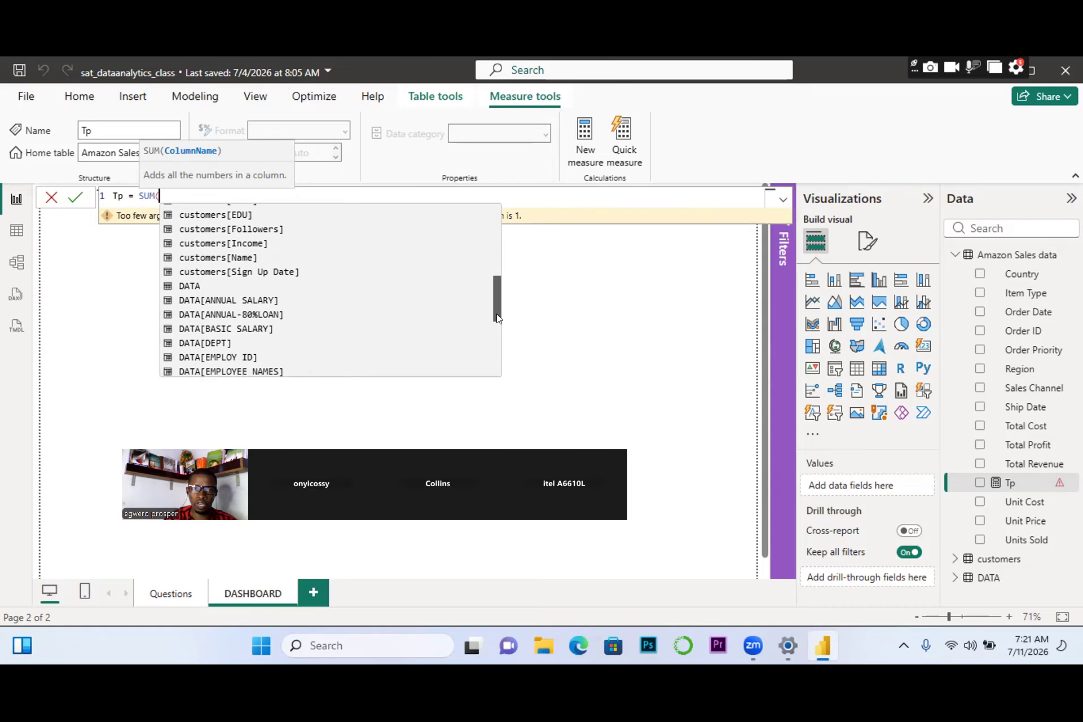
{"action": "left_click_drag", "start_coordinate": [496, 318], "coordinate": [490, 300]}
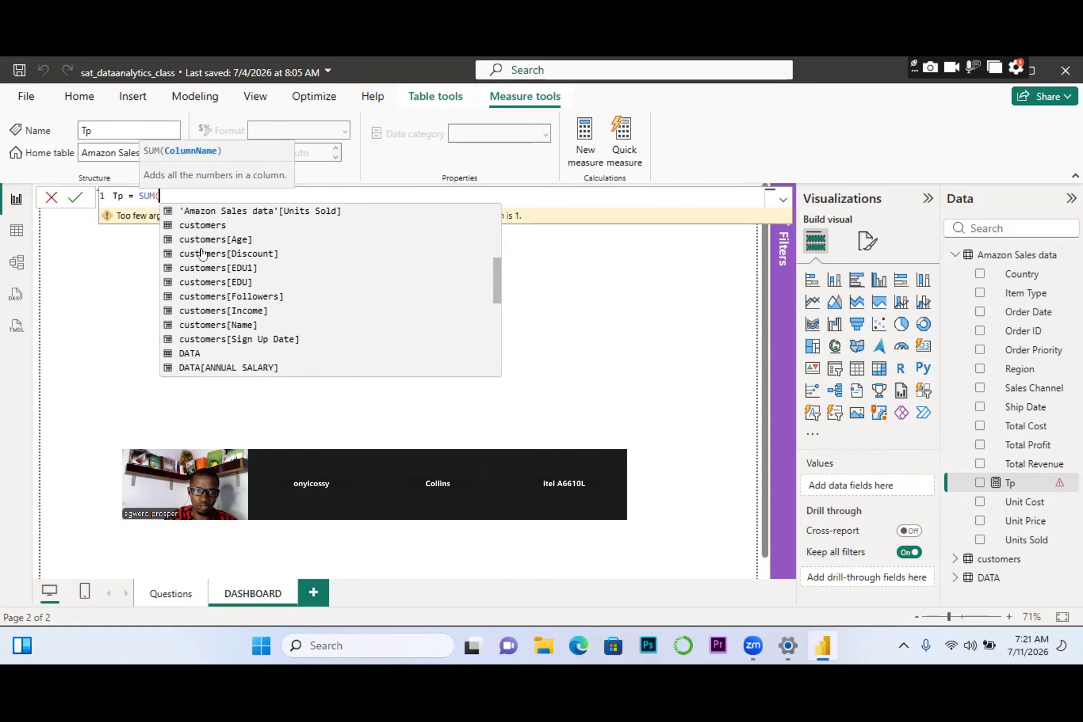
{"action": "left_click_drag", "start_coordinate": [496, 283], "coordinate": [488, 234]}
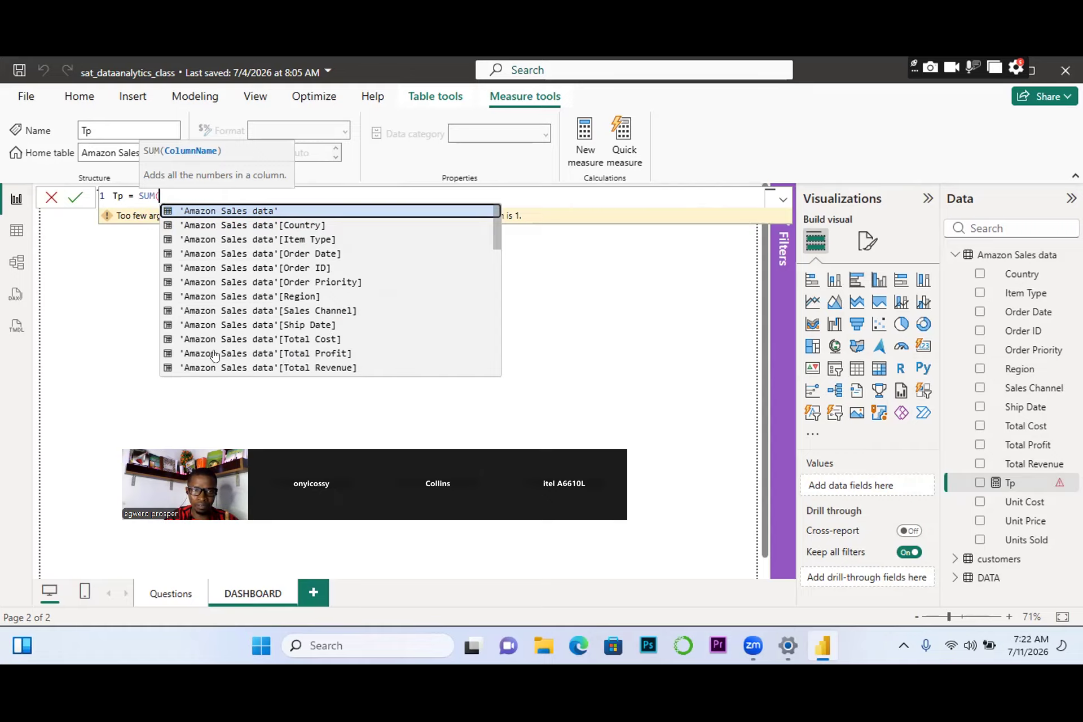
{"action": "left_click", "coordinate": [295, 354]}
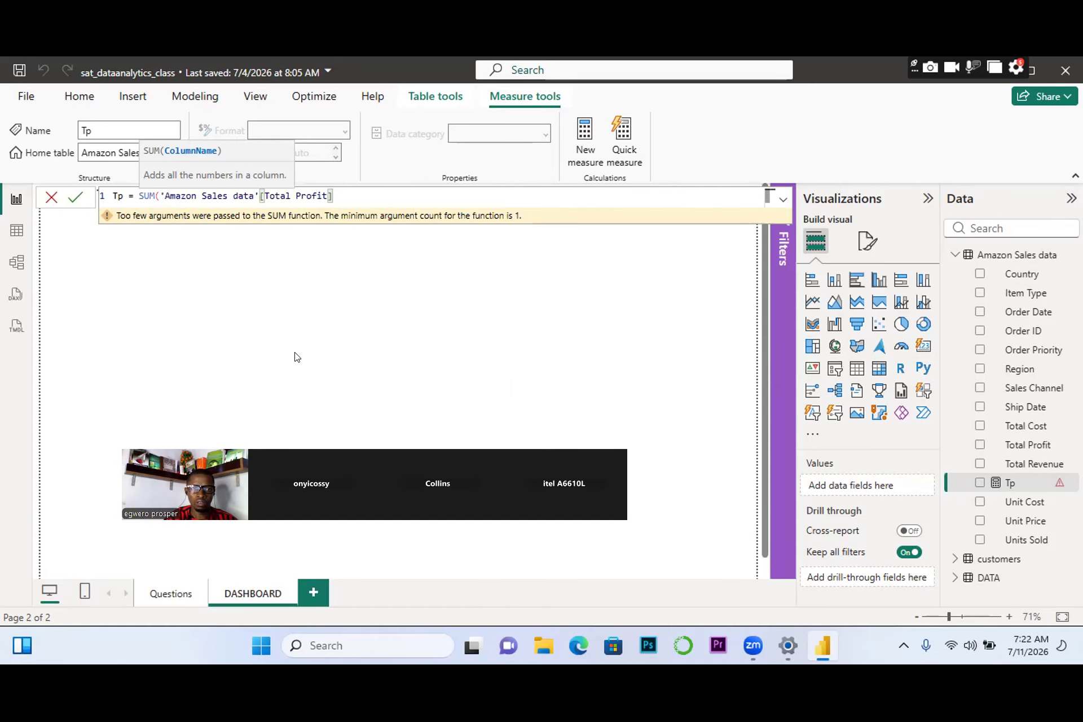
{"action": "left_click", "coordinate": [73, 201]}
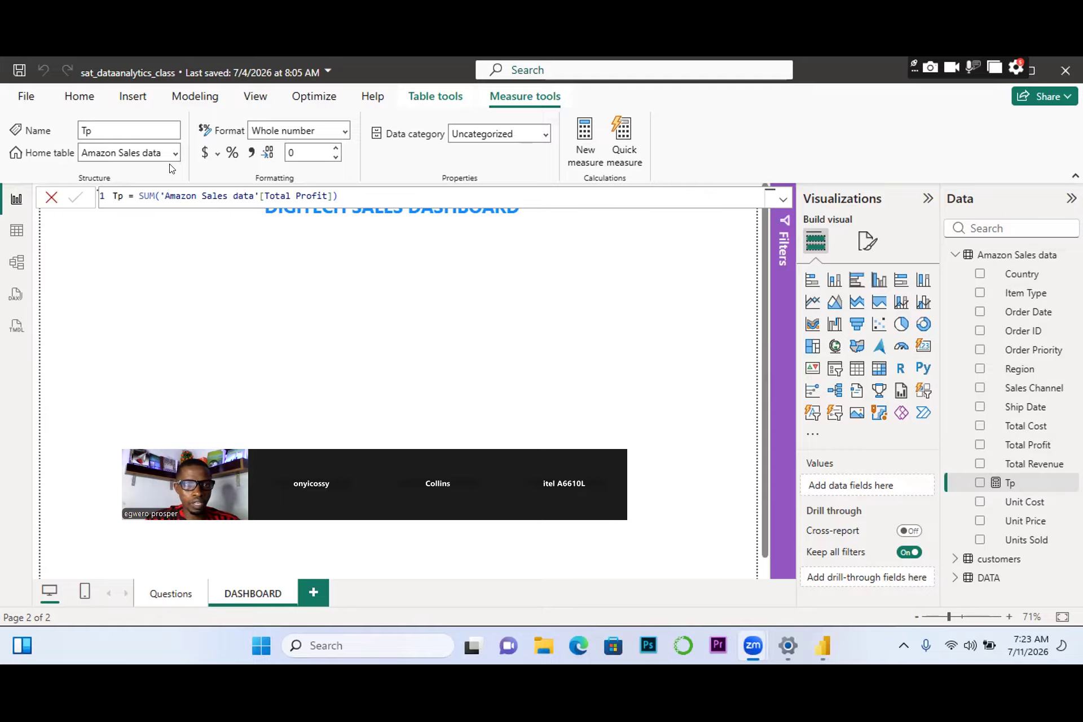
{"action": "left_click", "coordinate": [212, 319]}
{"action": "left_click", "coordinate": [548, 240]}
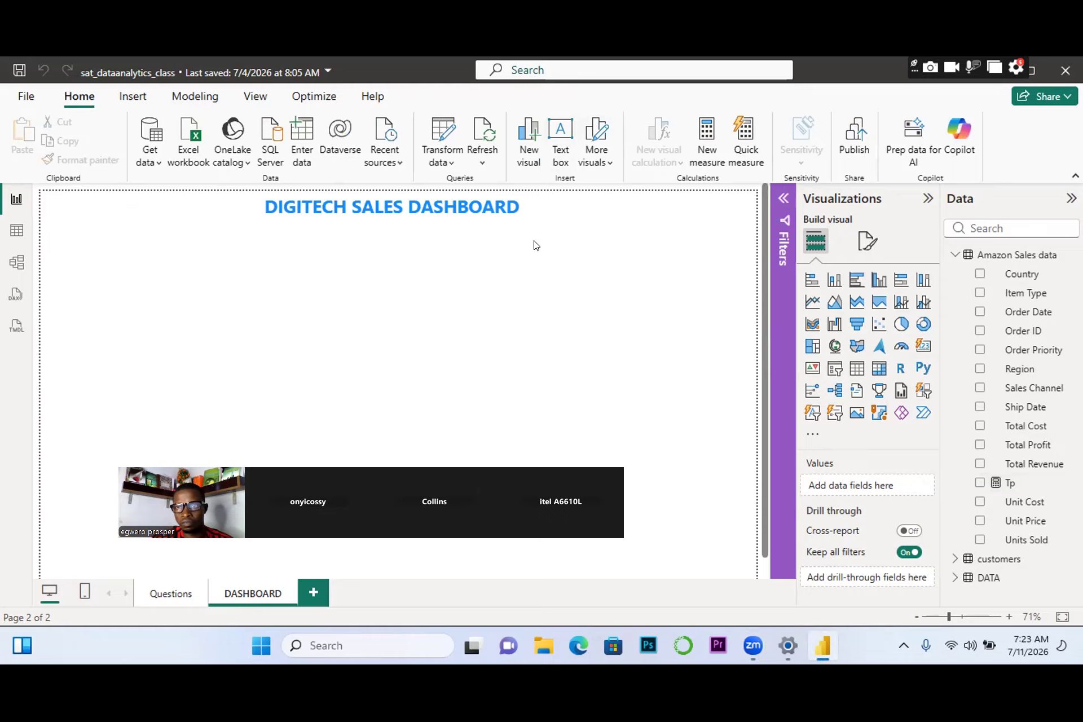
{"action": "left_click", "coordinate": [585, 331]}
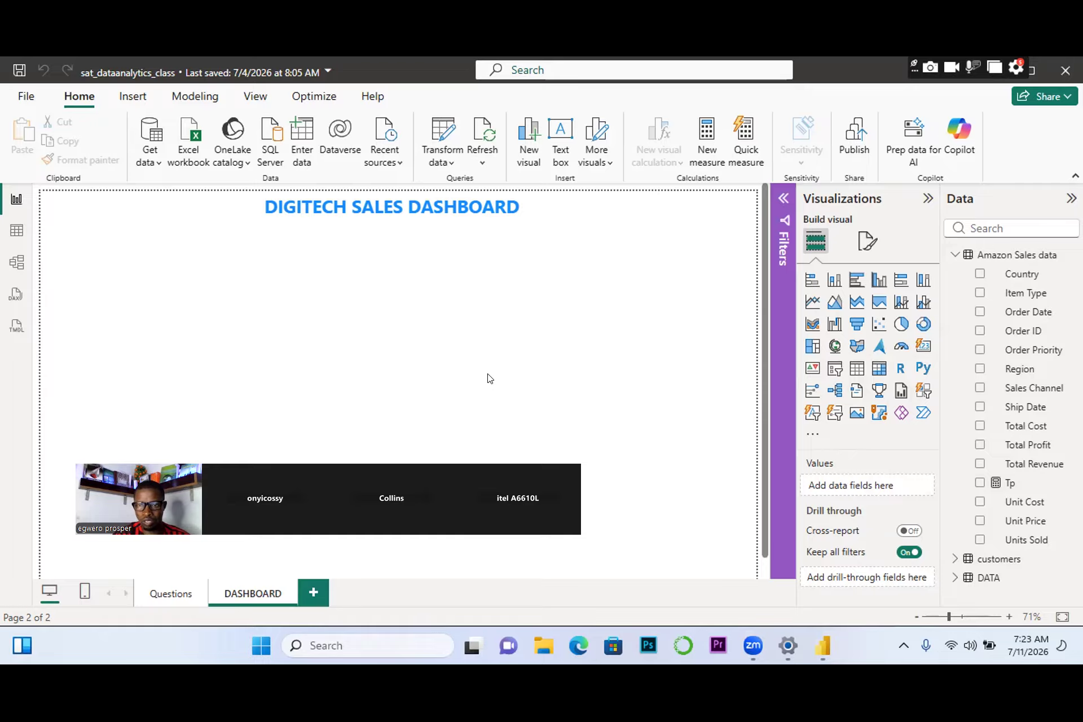
Add a card visual, shrink it below the dashboard title at the page's upper-left corner, and show the Tp measure in it.
{"action": "left_click", "coordinate": [922, 346]}
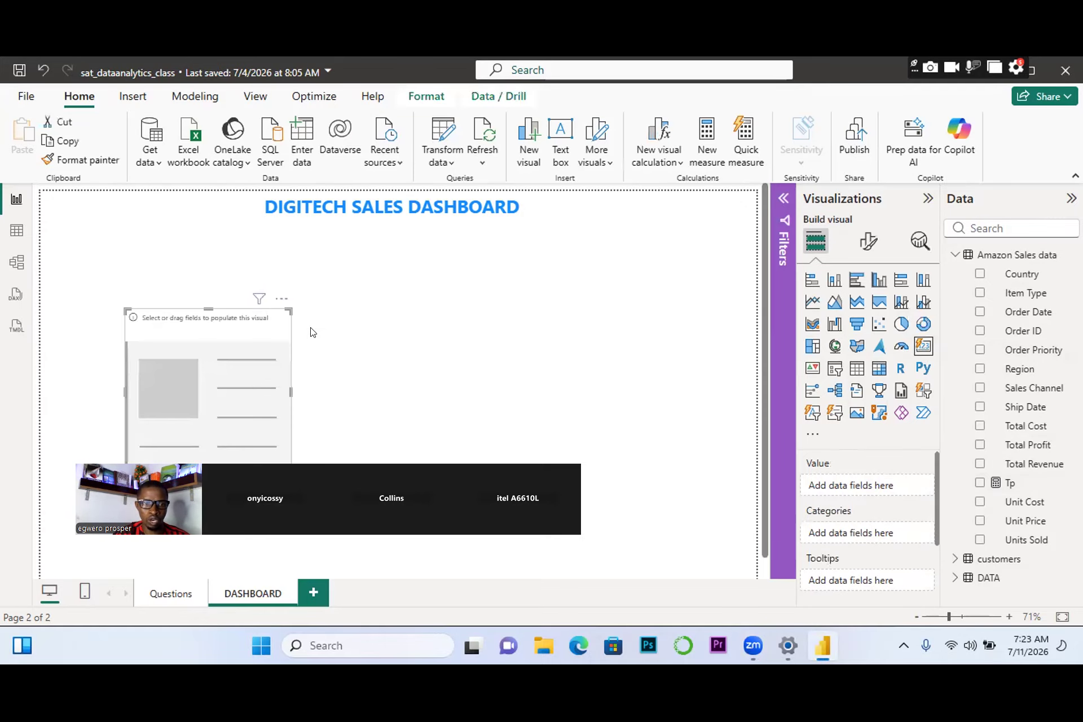
{"action": "left_click_drag", "start_coordinate": [229, 345], "coordinate": [157, 278]}
{"action": "left_click_drag", "start_coordinate": [210, 397], "coordinate": [158, 317]}
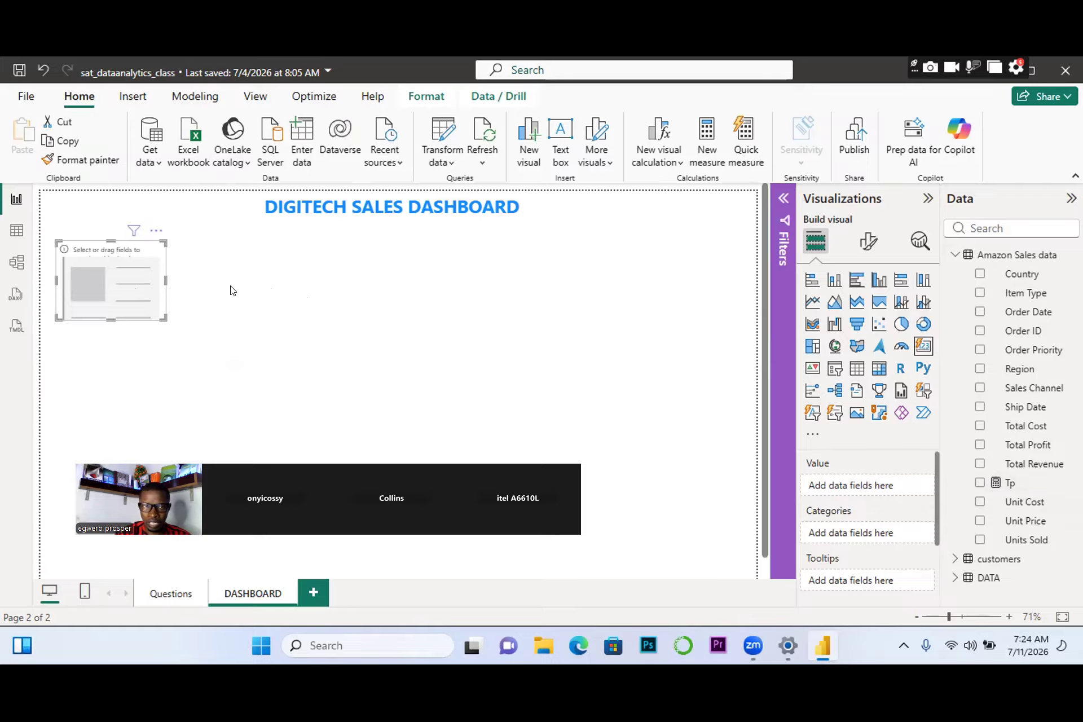
{"action": "left_click", "coordinate": [346, 322]}
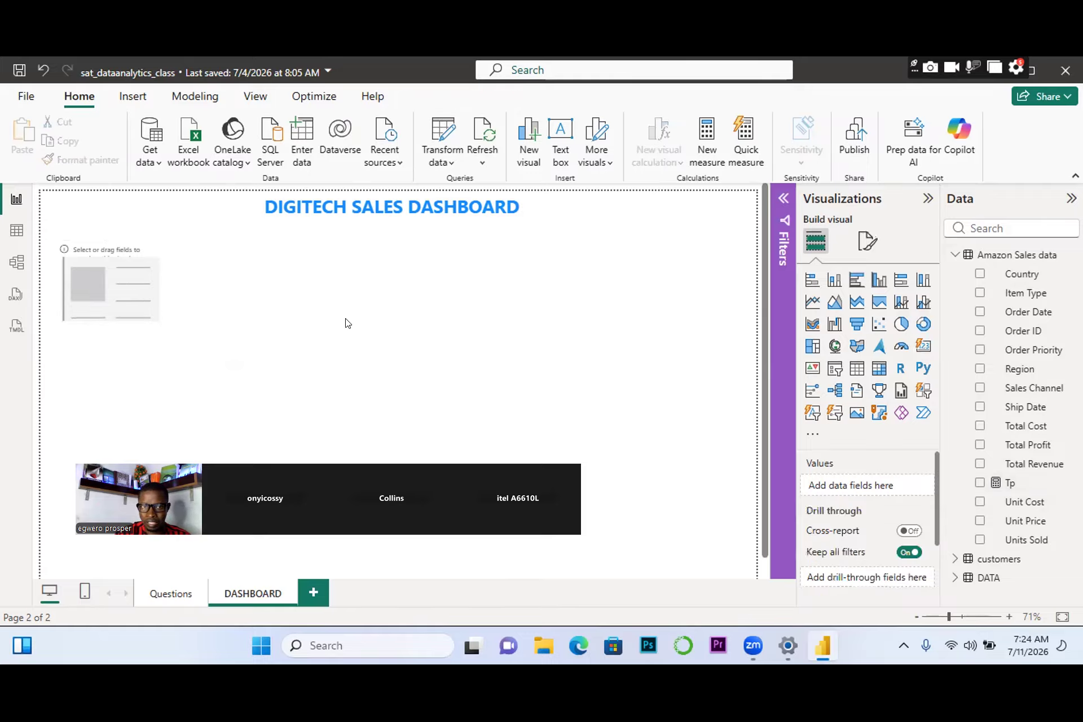
{"action": "left_click", "coordinate": [137, 310]}
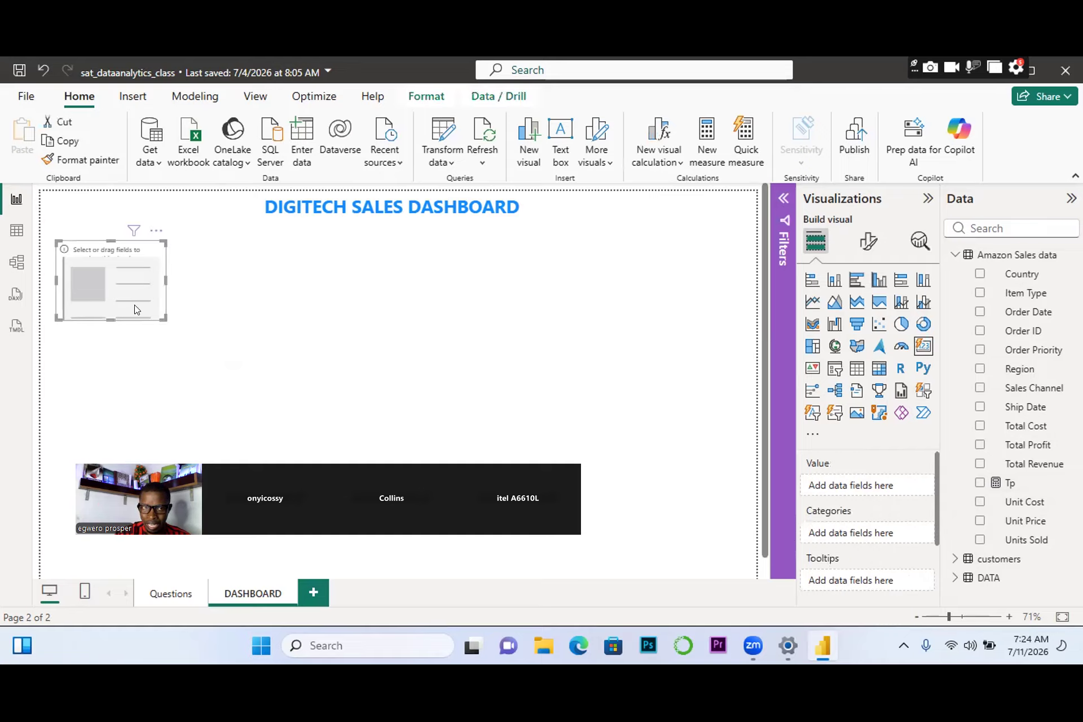
{"action": "left_click", "coordinate": [974, 481]}
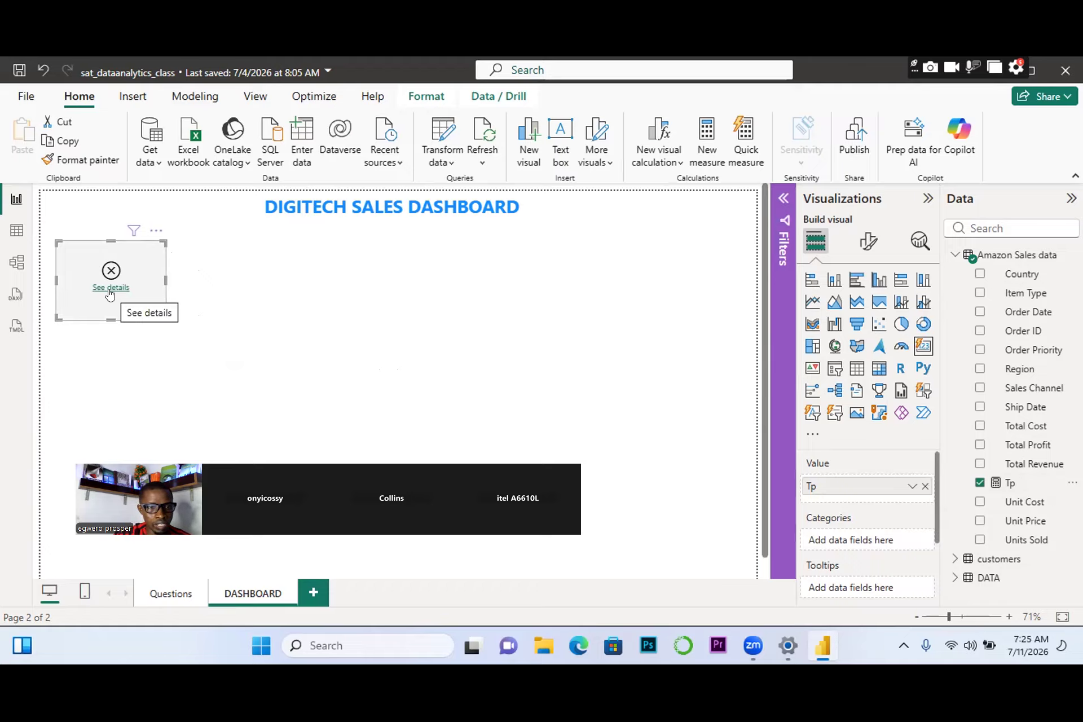
{"action": "left_click", "coordinate": [1010, 483]}
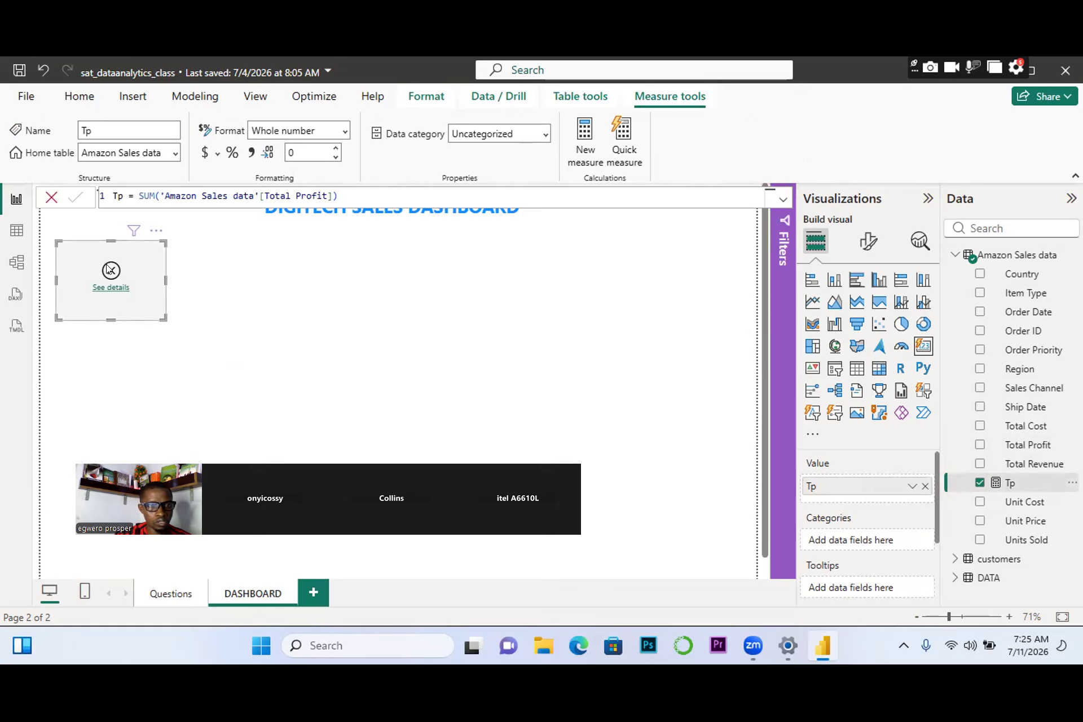
Remove the small Tp card from the report page.
{"action": "left_click", "coordinate": [156, 231]}
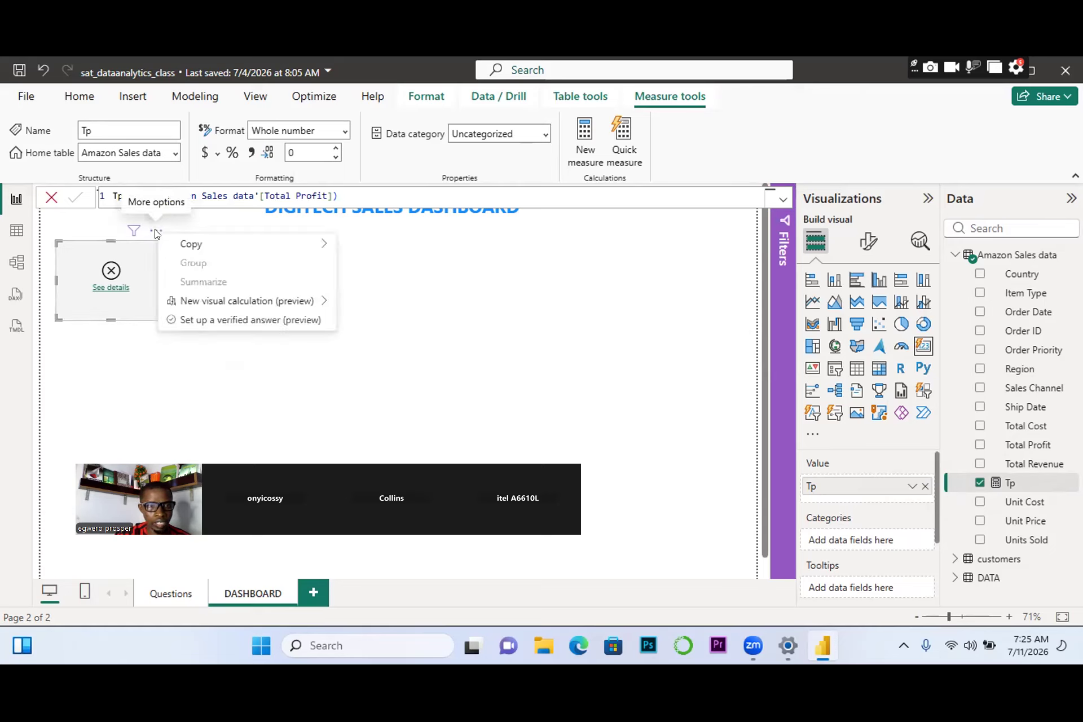
{"action": "left_click", "coordinate": [230, 390]}
{"action": "scroll", "coordinate": [229, 393], "scroll_direction": "down", "scroll_amount": 1}
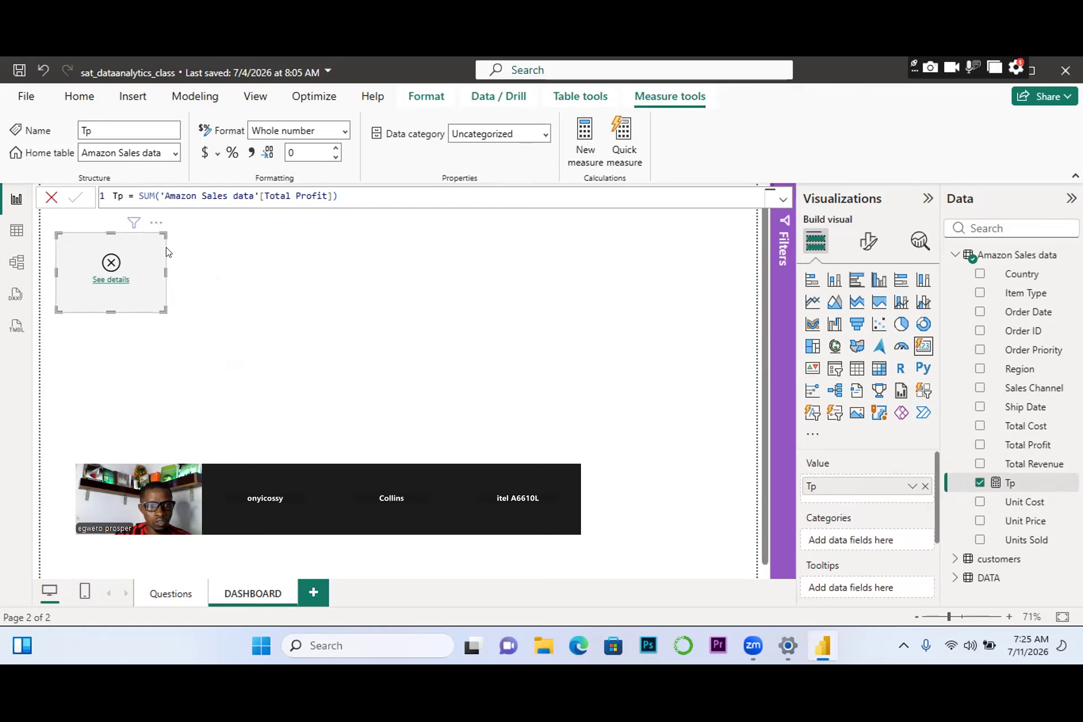
{"action": "left_click", "coordinate": [155, 225]}
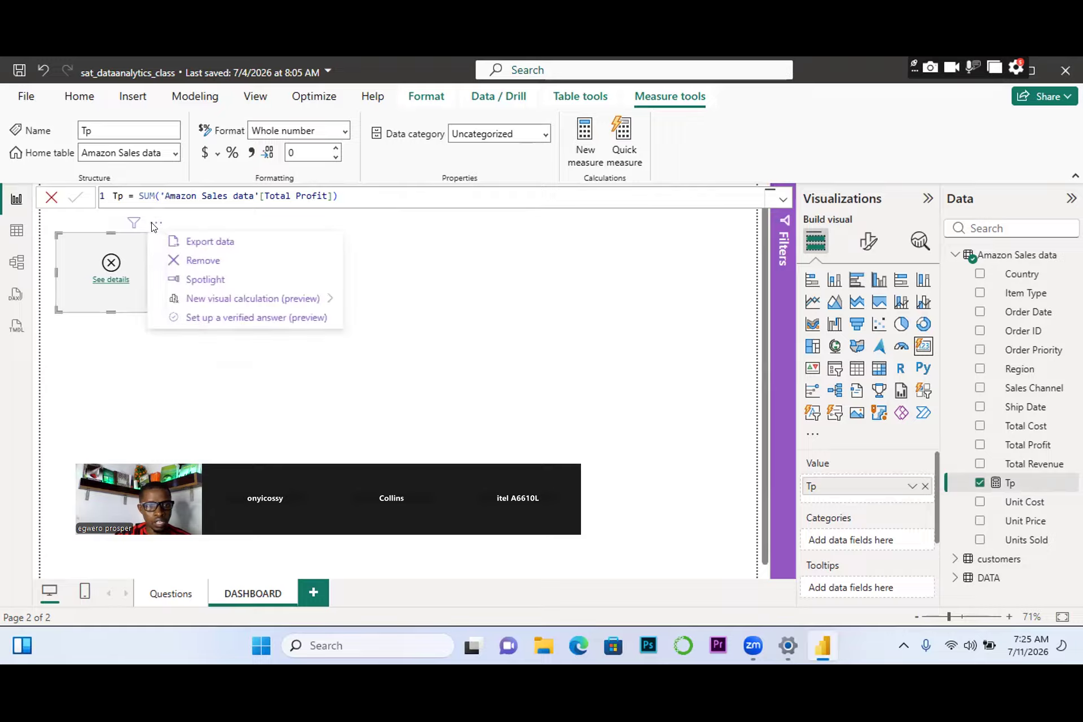
{"action": "left_click", "coordinate": [175, 265]}
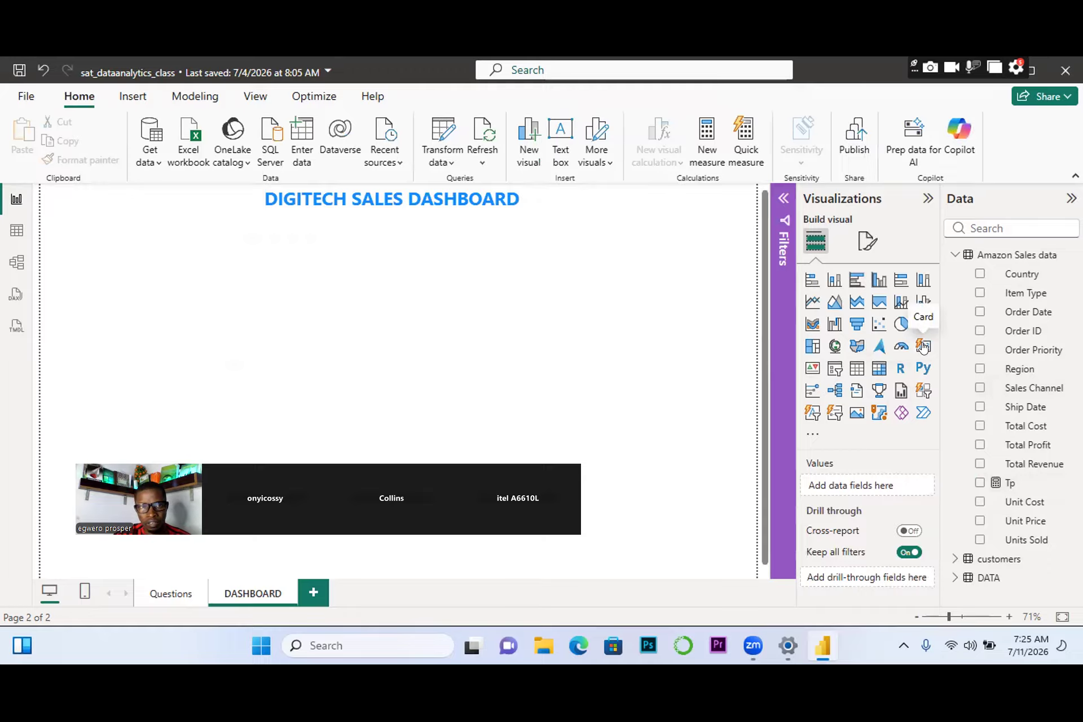
Insert a new card visual with the Tp measure and read its error details.
{"action": "left_click", "coordinate": [922, 346]}
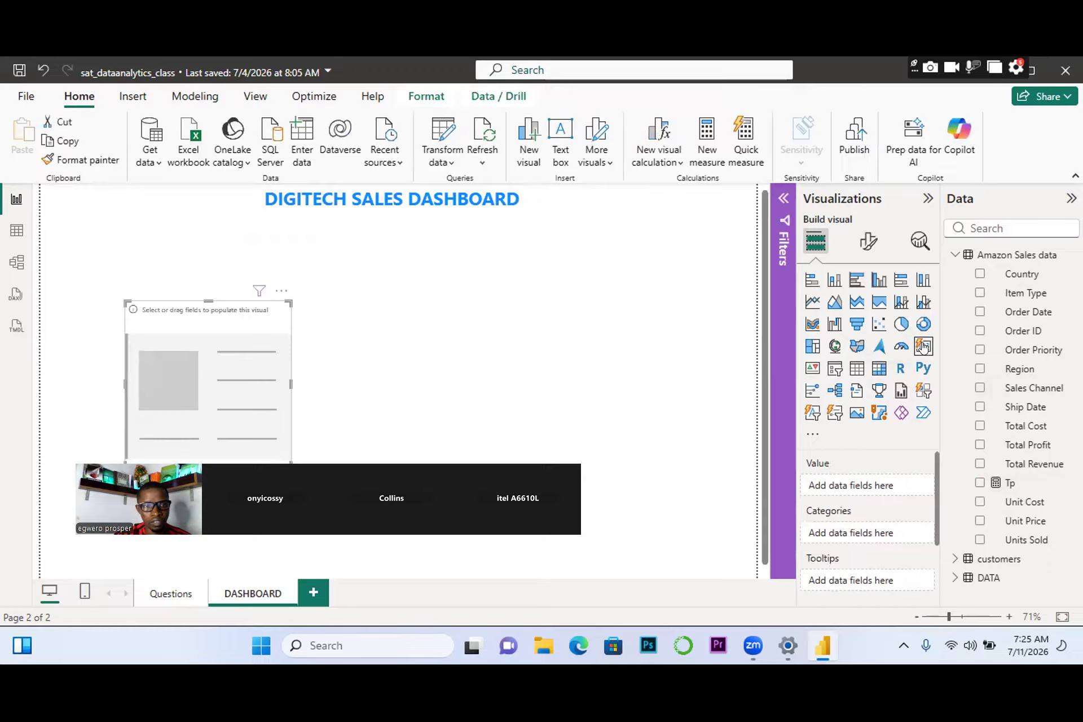
{"action": "left_click", "coordinate": [978, 483]}
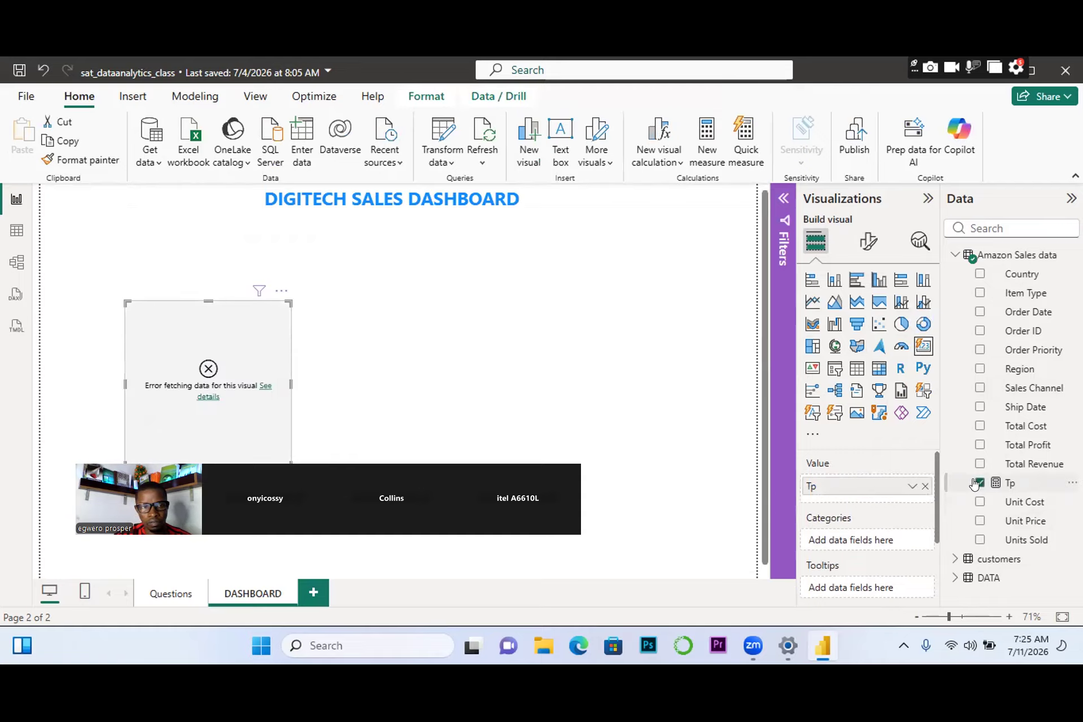
{"action": "left_click", "coordinate": [263, 386]}
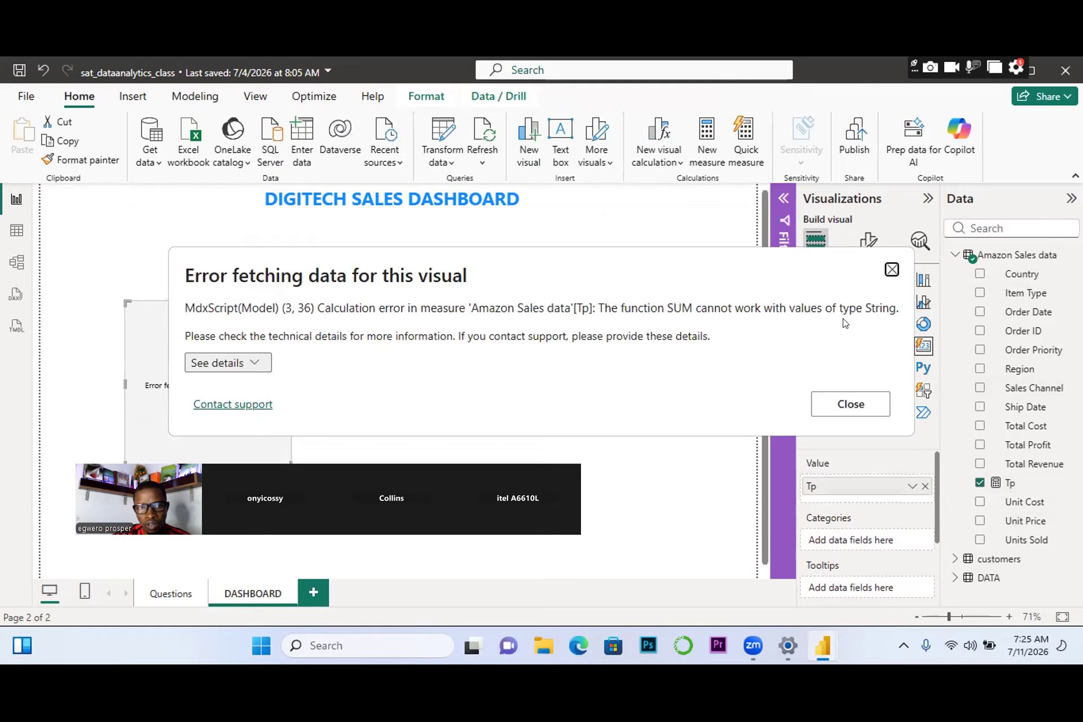
{"action": "left_click", "coordinate": [891, 270]}
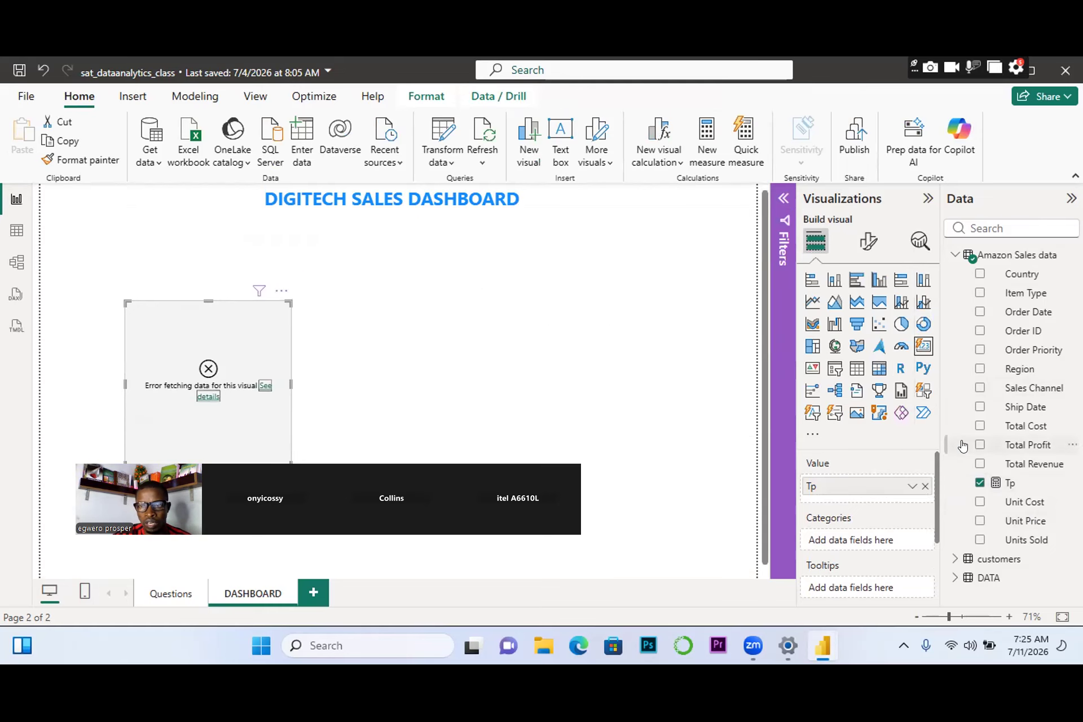
Replace the Total Profit column in the Tp formula with 'Amazon Sales data'[Total Revenue] and commit the measure.
{"action": "left_click", "coordinate": [988, 482]}
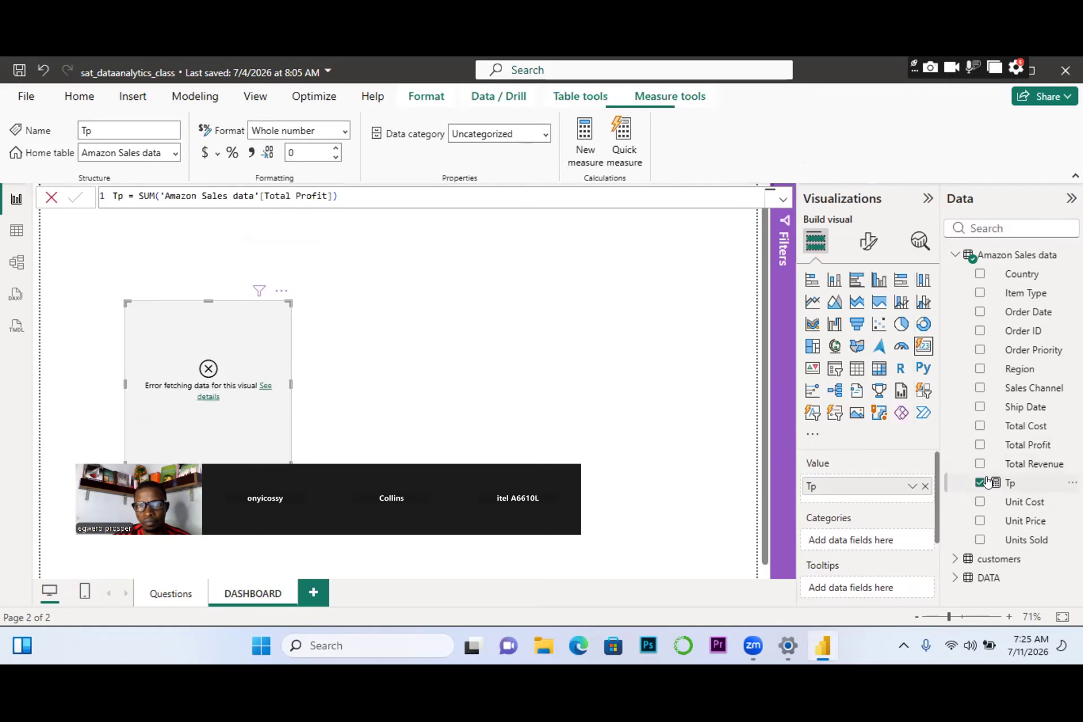
{"action": "left_click", "coordinate": [376, 191]}
{"action": "key", "text": "BackSpace"}
{"action": "key", "text": "BackSpace"}
{"action": "key", "text": "BackSpace"}
{"action": "key", "text": "BackSpace"}
{"action": "key", "text": "BackSpace"}
{"action": "key", "text": "BackSpace"}
{"action": "key", "text": "BackSpace"}
{"action": "key", "text": "BackSpace"}
{"action": "key", "text": "BackSpace"}
{"action": "key", "text": "BackSpace"}
{"action": "key", "text": "BackSpace"}
{"action": "key", "text": "BackSpace"}
{"action": "key", "text": "BackSpace"}
{"action": "key", "text": "BackSpace"}
{"action": "key", "text": "BackSpace"}
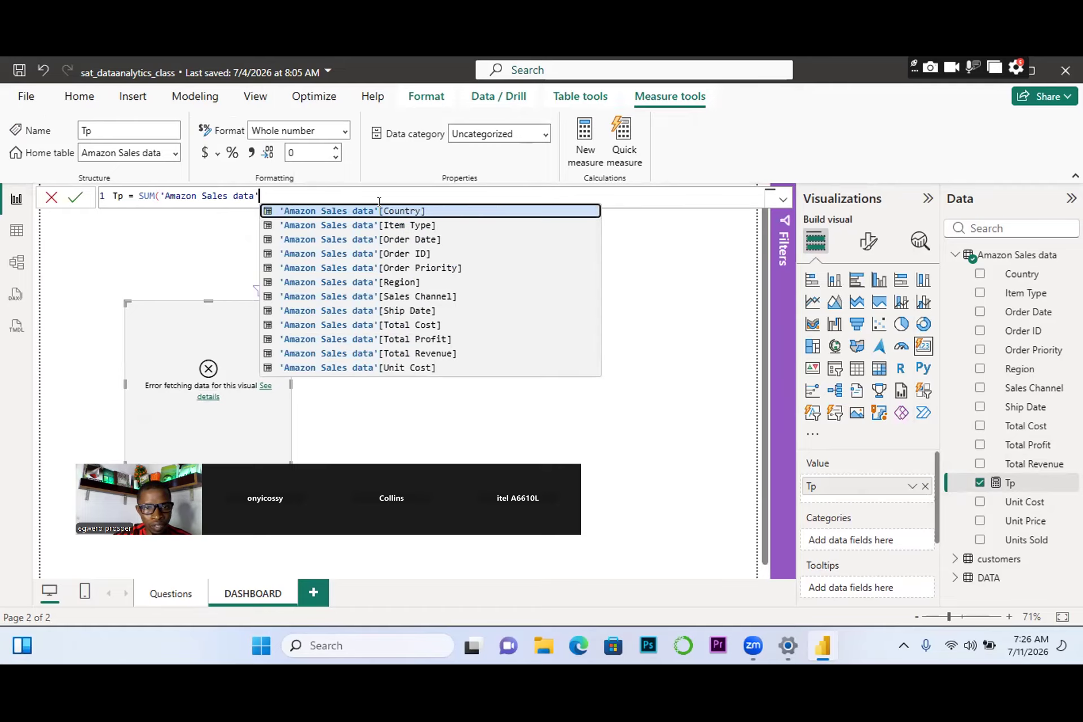
{"action": "left_click", "coordinate": [392, 355]}
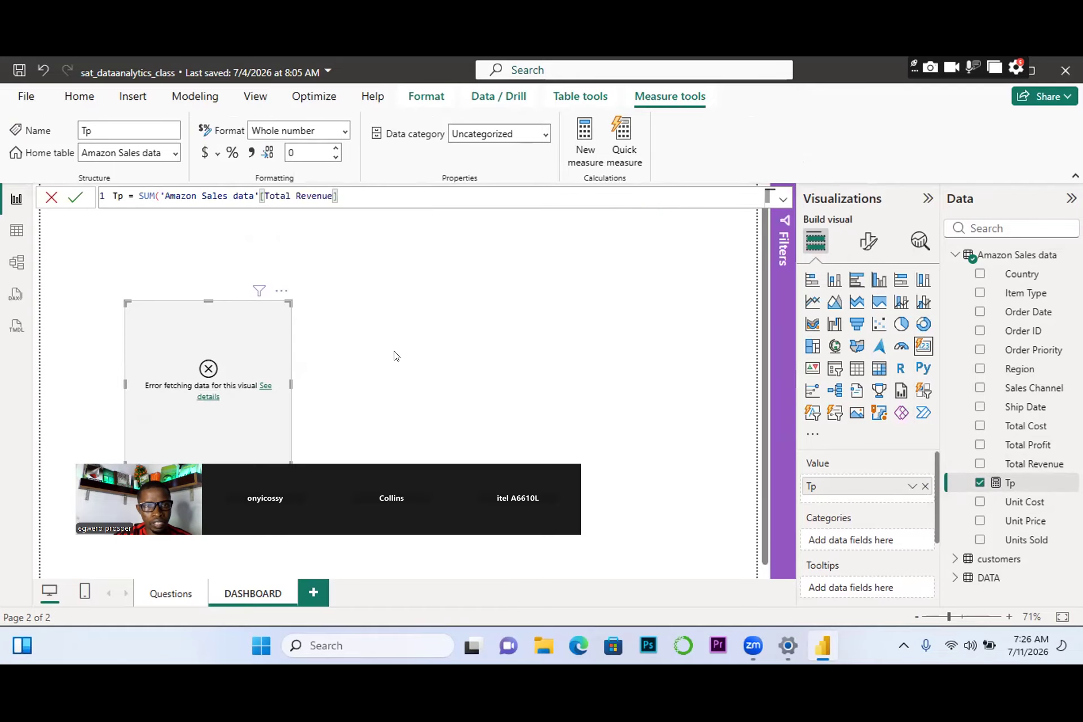
{"action": "left_click", "coordinate": [71, 202]}
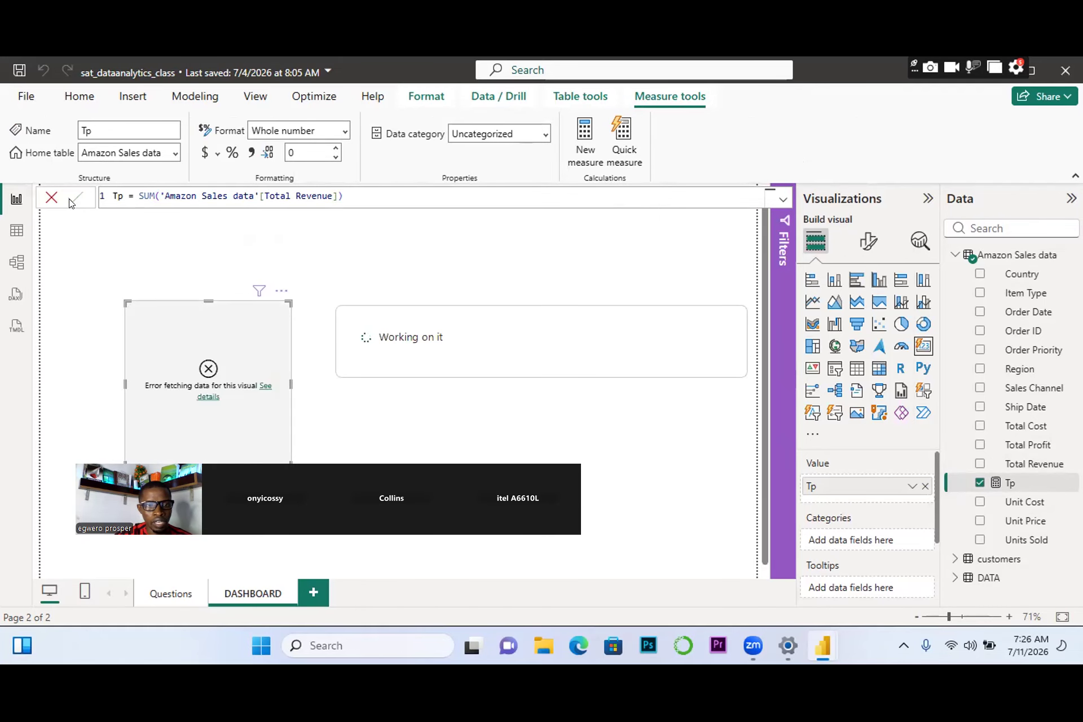
Delete the failing card visual from the DASHBOARD page.
{"action": "left_click", "coordinate": [278, 291]}
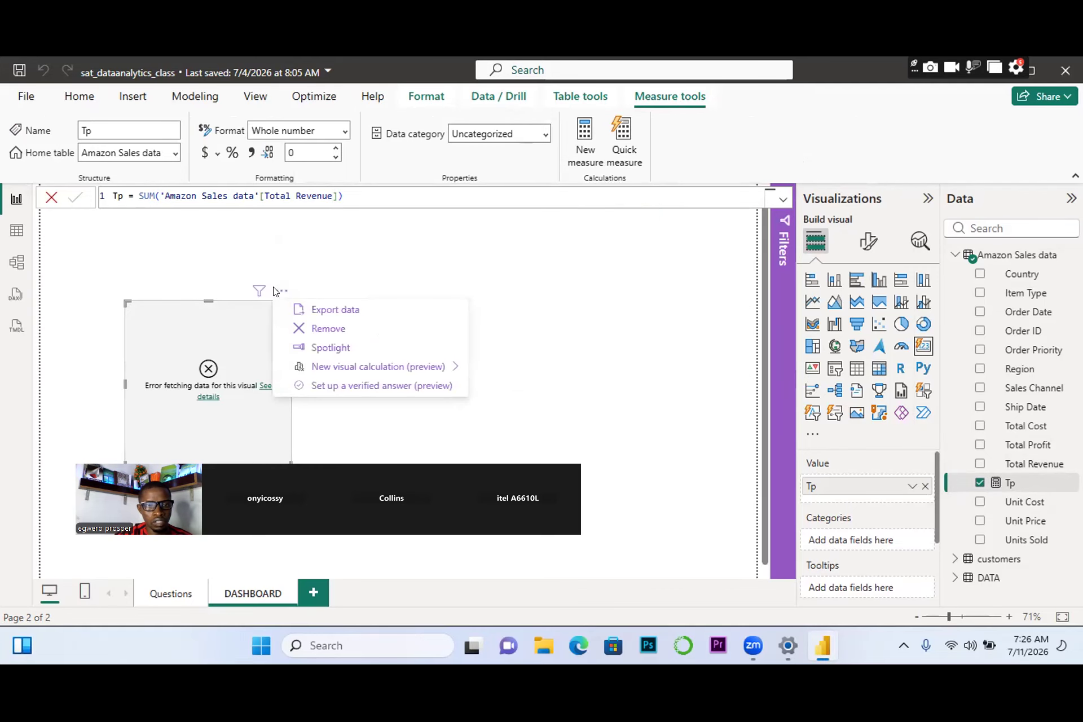
{"action": "left_click", "coordinate": [336, 330]}
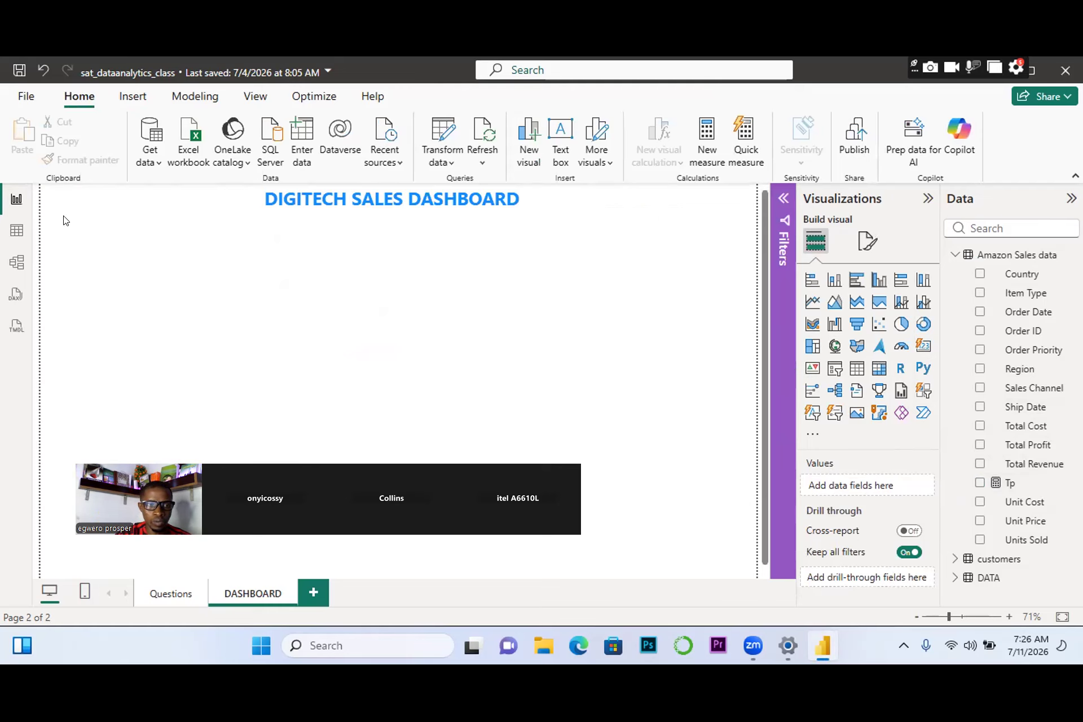
Examine the data types and values of the Total Profit and Total Revenue columns in the table data, and return to the report.
{"action": "left_click", "coordinate": [20, 229]}
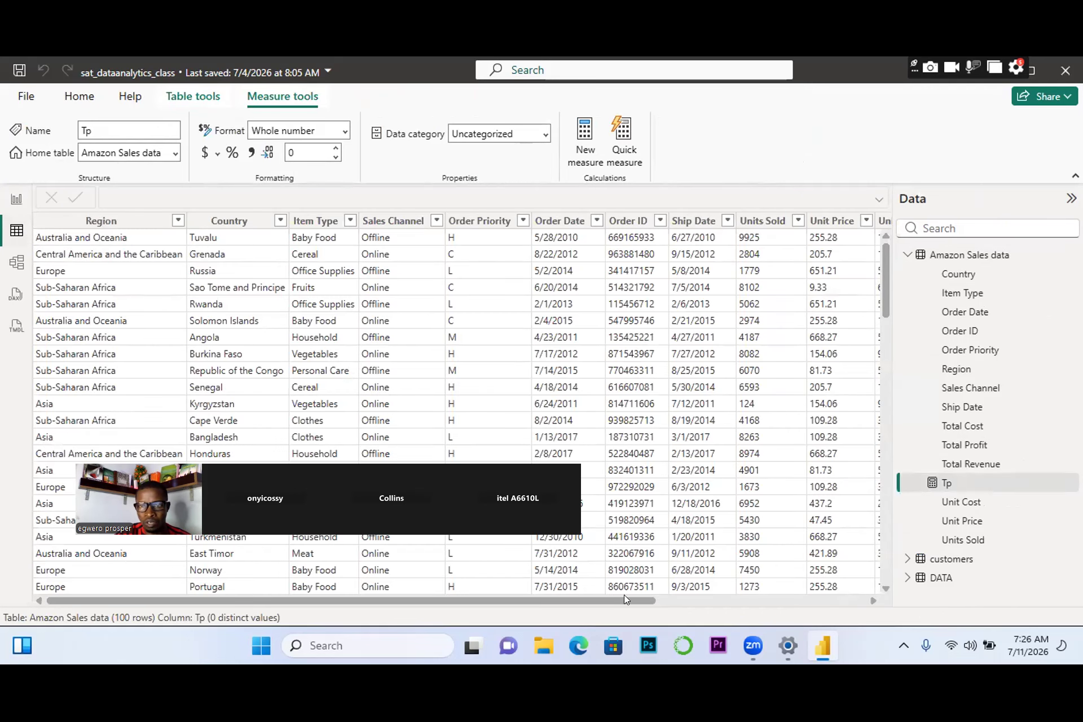
{"action": "left_click_drag", "start_coordinate": [624, 599], "coordinate": [854, 610]}
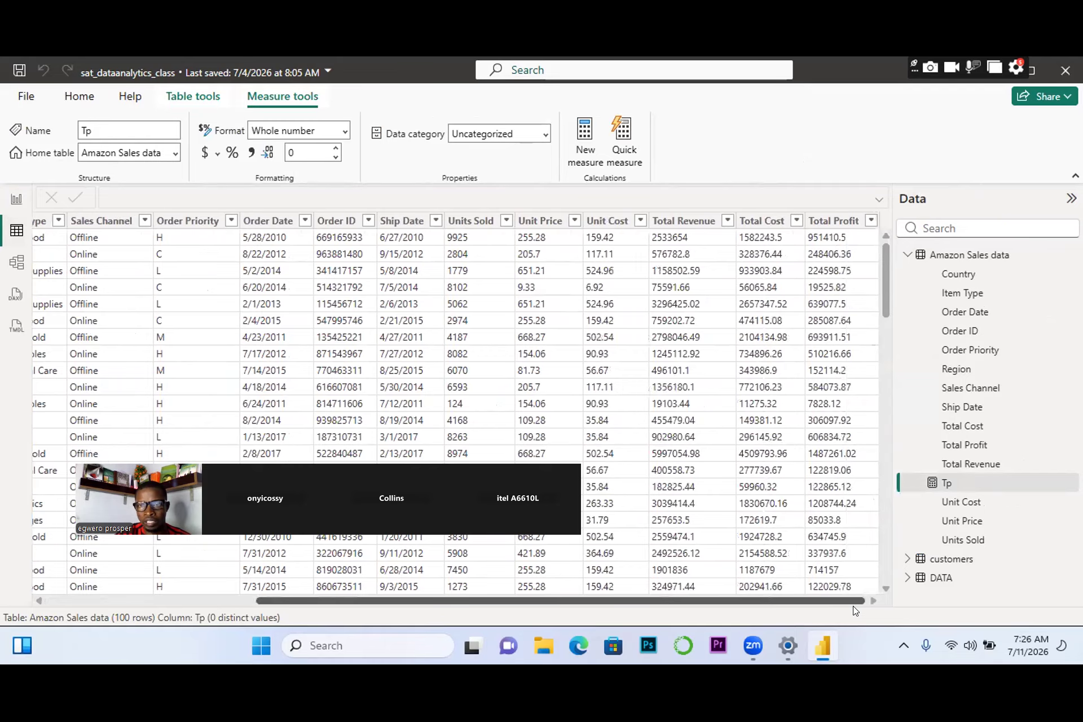
{"action": "left_click", "coordinate": [868, 225]}
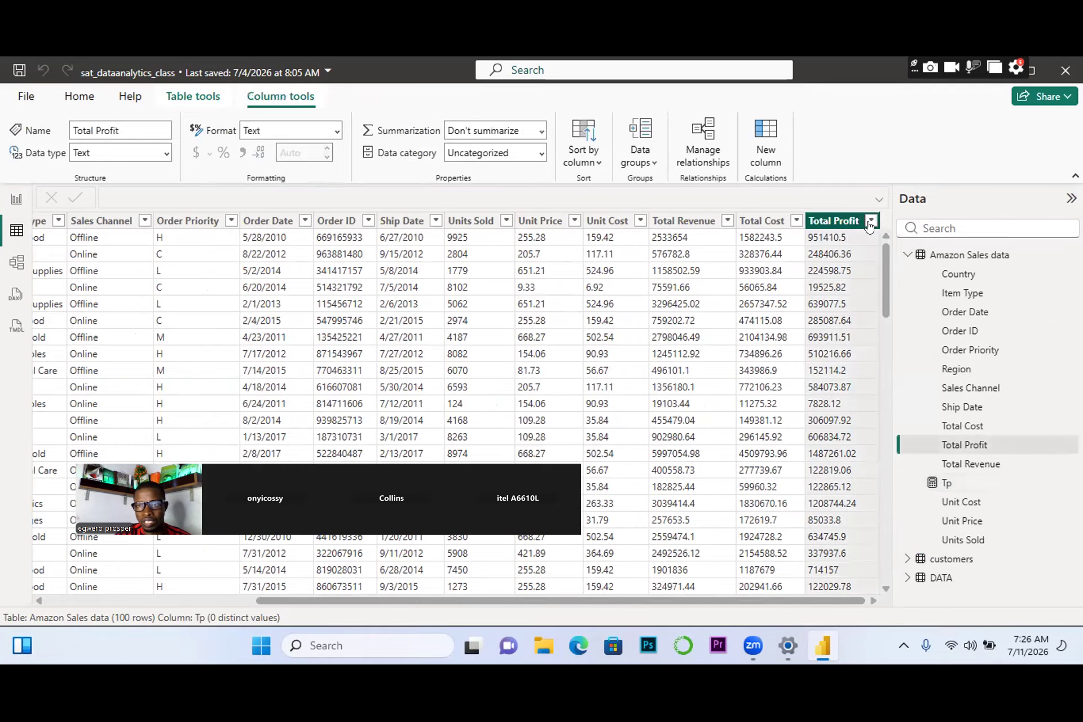
{"action": "left_click", "coordinate": [870, 221]}
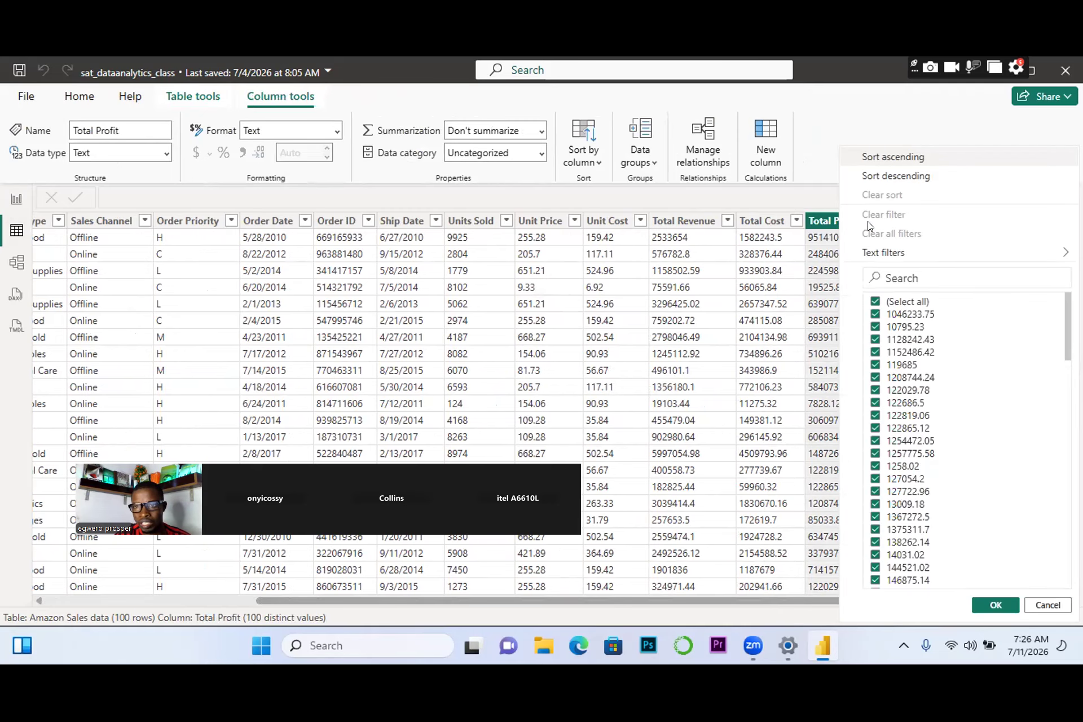
{"action": "left_click", "coordinate": [655, 323]}
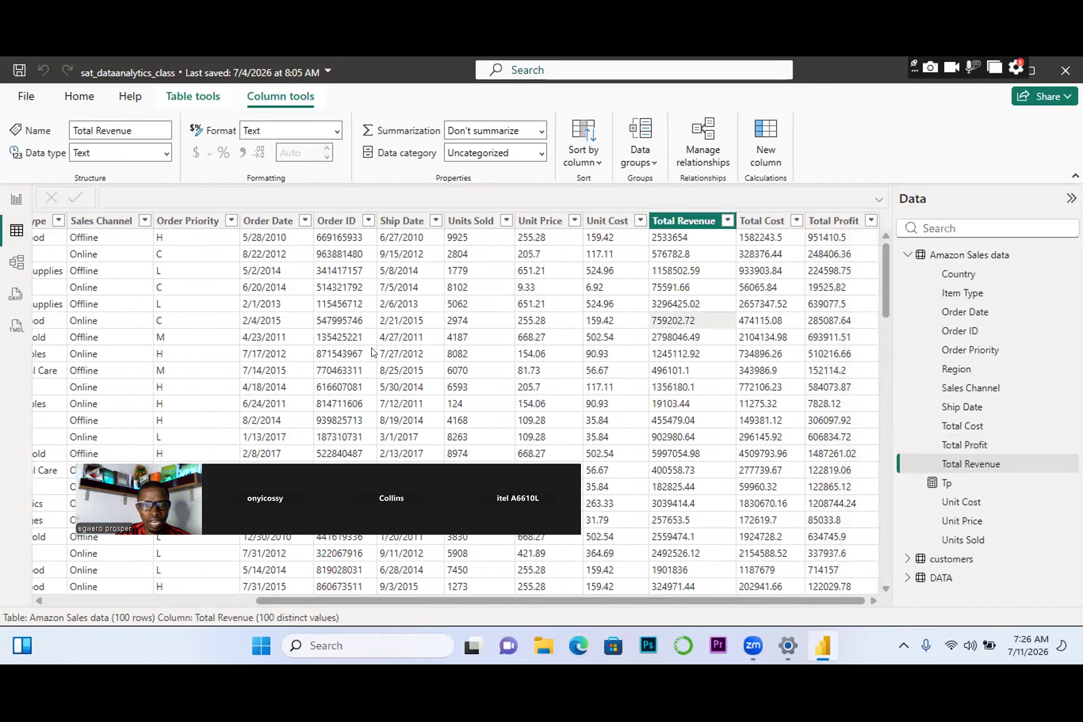
{"action": "left_click", "coordinate": [15, 202]}
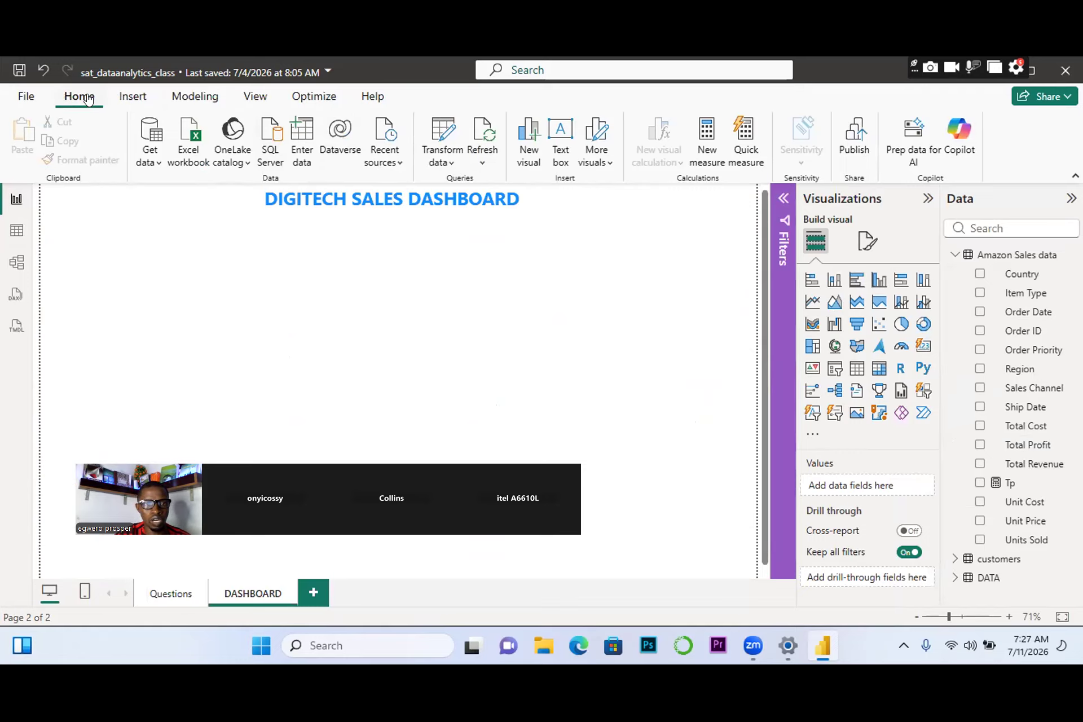
Open the Amazon Sales data query for transformation and set the Total Profit and Total Revenue columns to Decimal Number.
{"action": "left_click", "coordinate": [443, 163]}
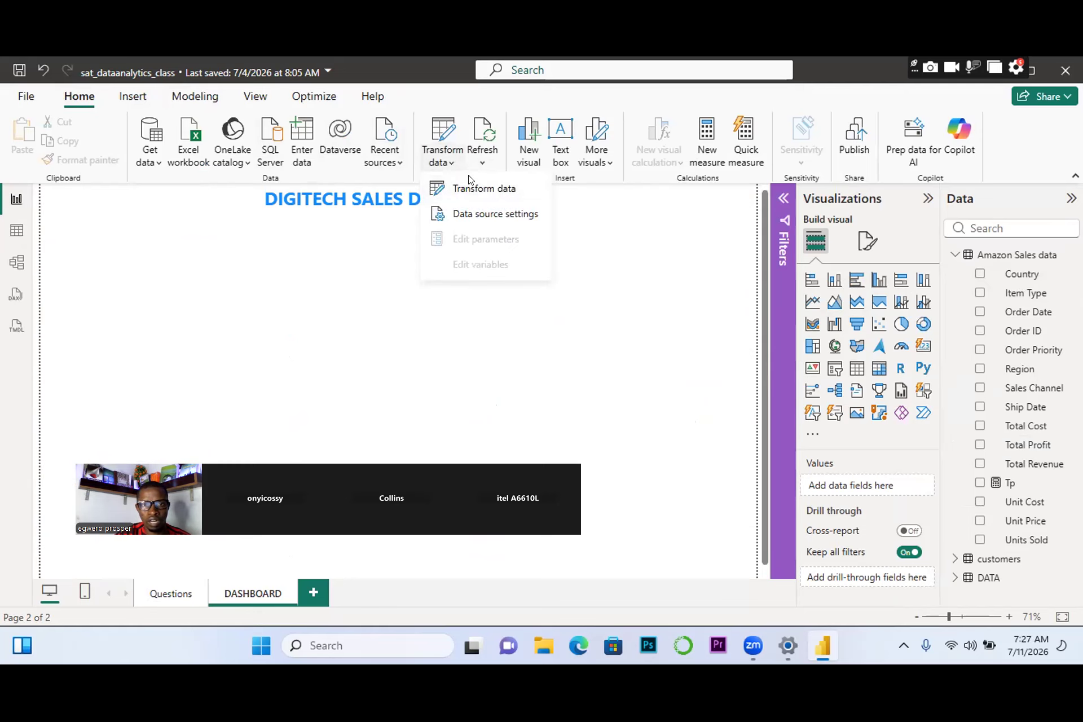
{"action": "left_click", "coordinate": [484, 189]}
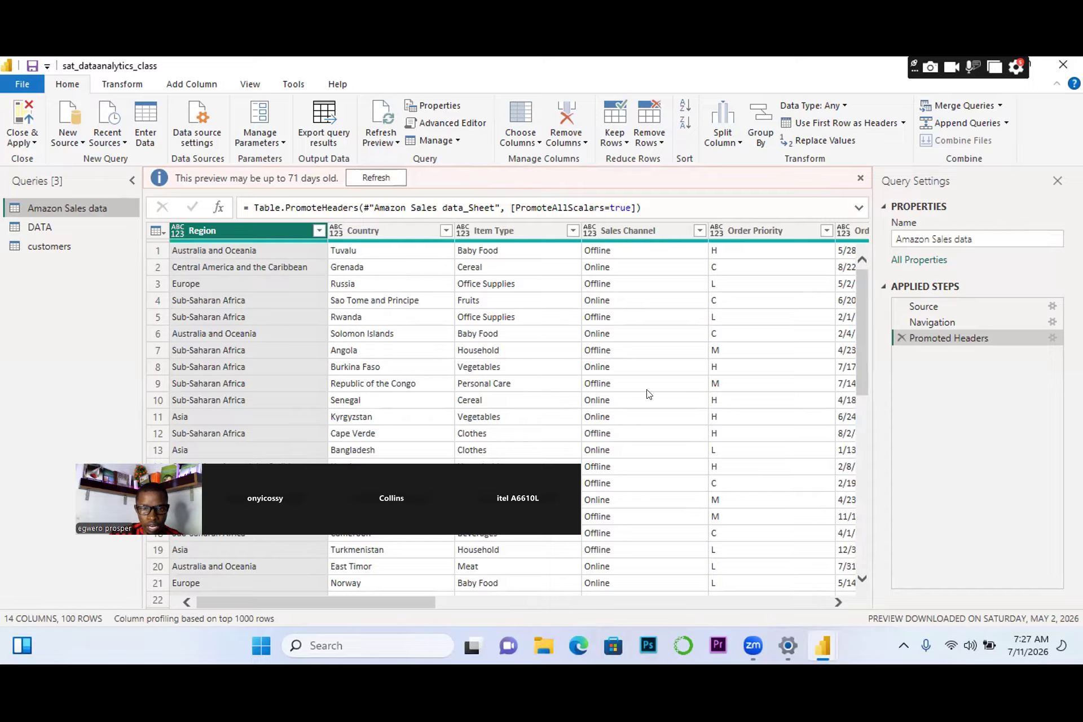
{"action": "left_click_drag", "start_coordinate": [400, 602], "coordinate": [839, 570]}
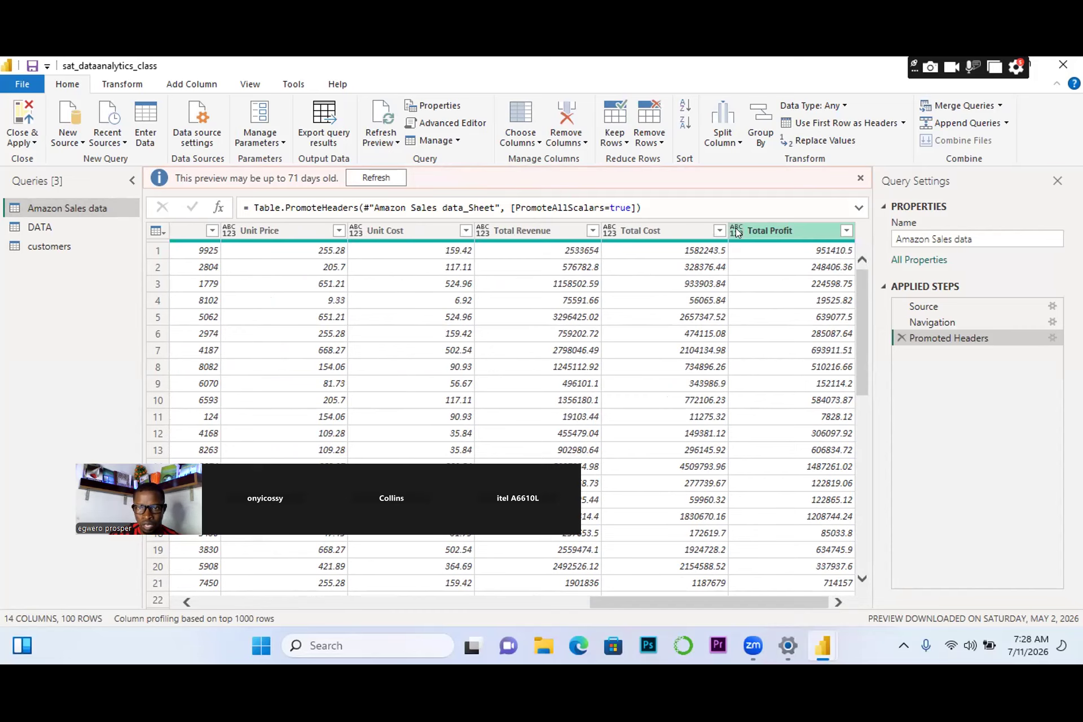
{"action": "left_click", "coordinate": [737, 231]}
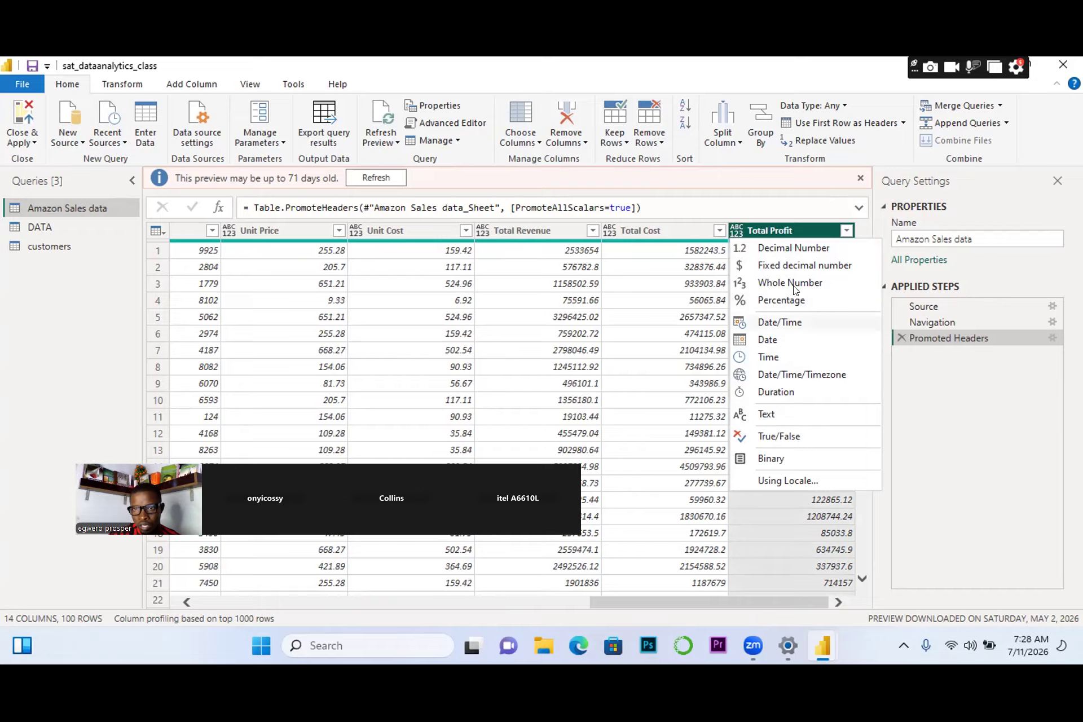
{"action": "left_click", "coordinate": [767, 248]}
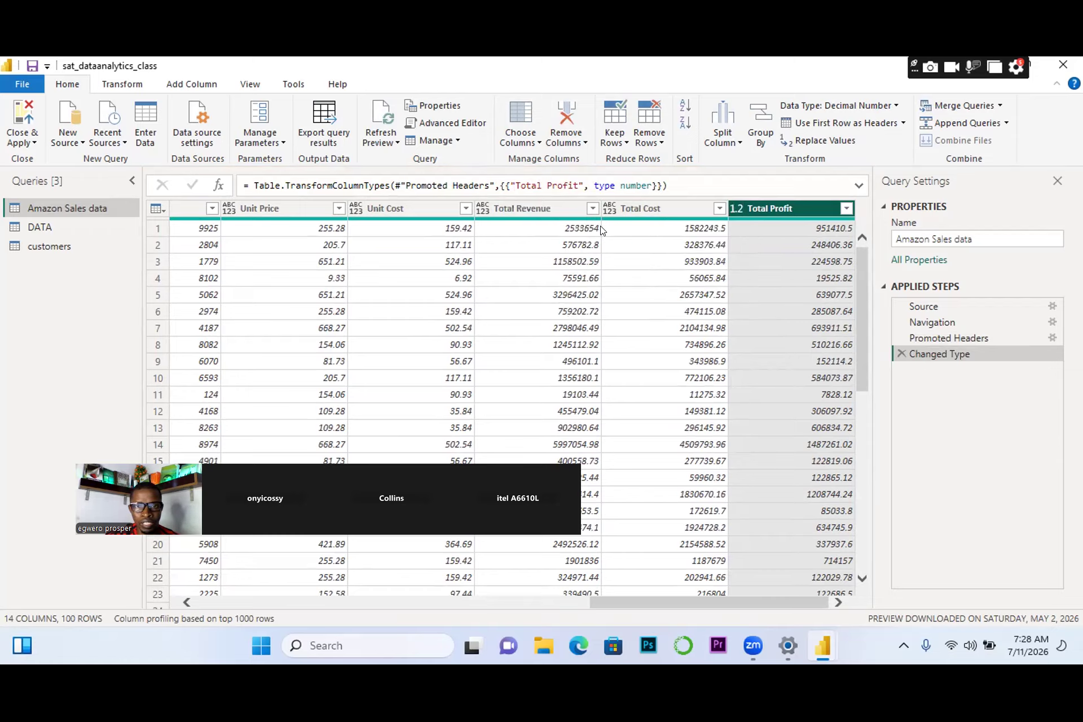
{"action": "left_click", "coordinate": [483, 207]}
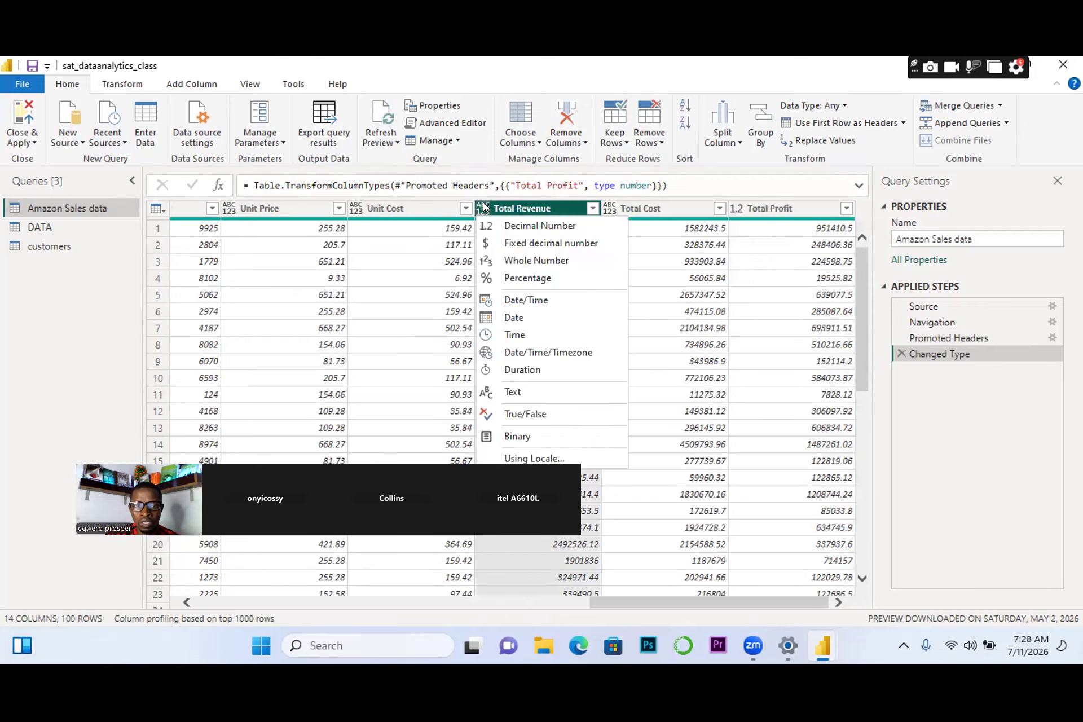
{"action": "left_click", "coordinate": [509, 227]}
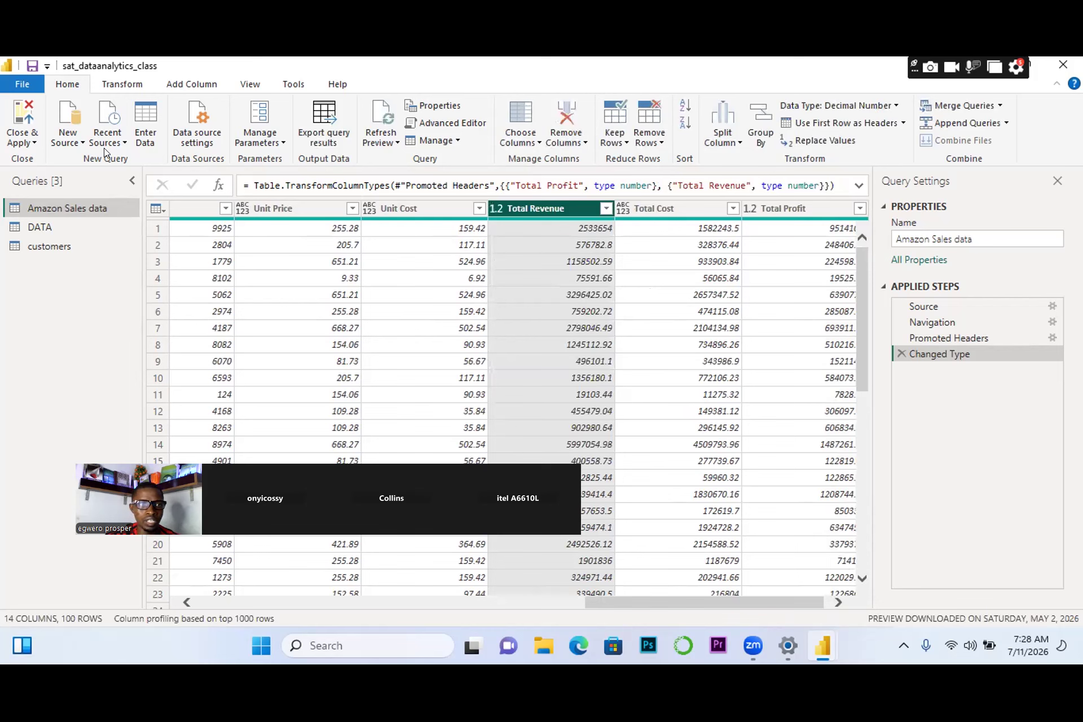
Close the Power Query Editor and apply the column type changes to the report.
{"action": "left_click", "coordinate": [32, 145]}
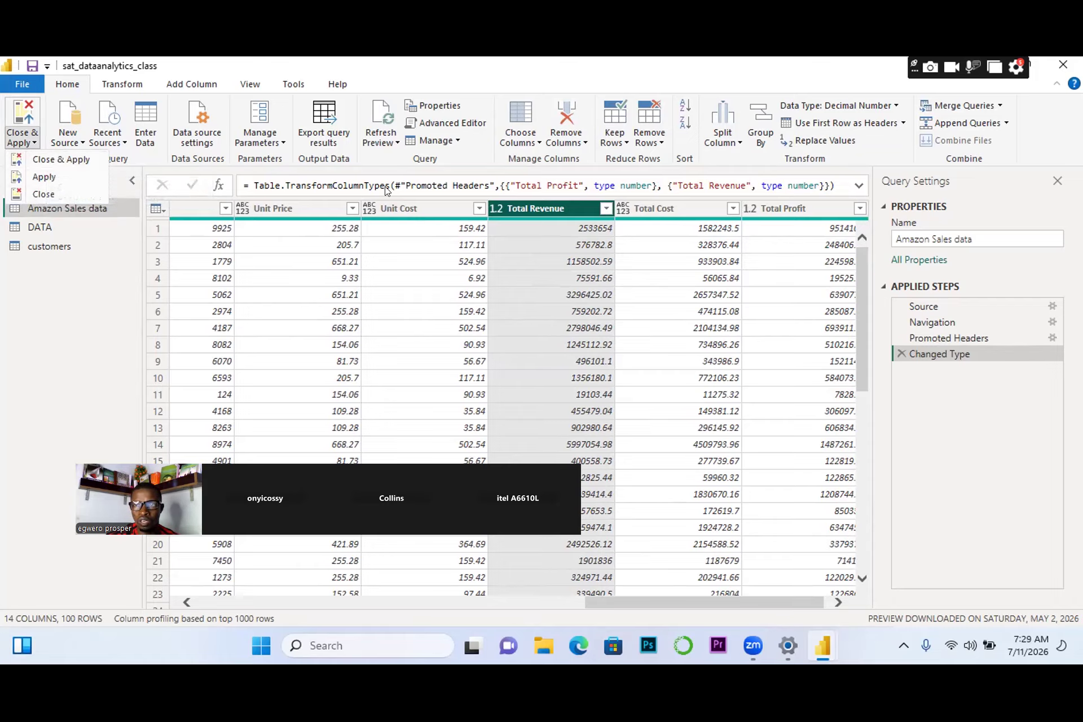
{"action": "left_click", "coordinate": [1061, 66]}
{"action": "left_click", "coordinate": [1060, 66]}
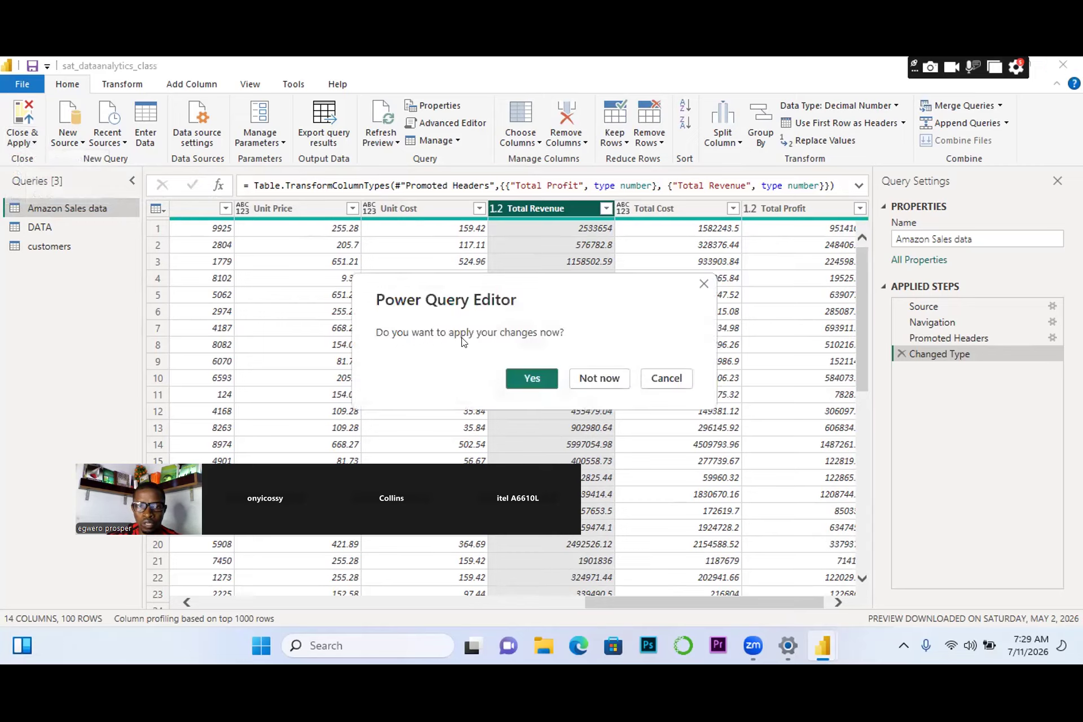
{"action": "left_click", "coordinate": [533, 376]}
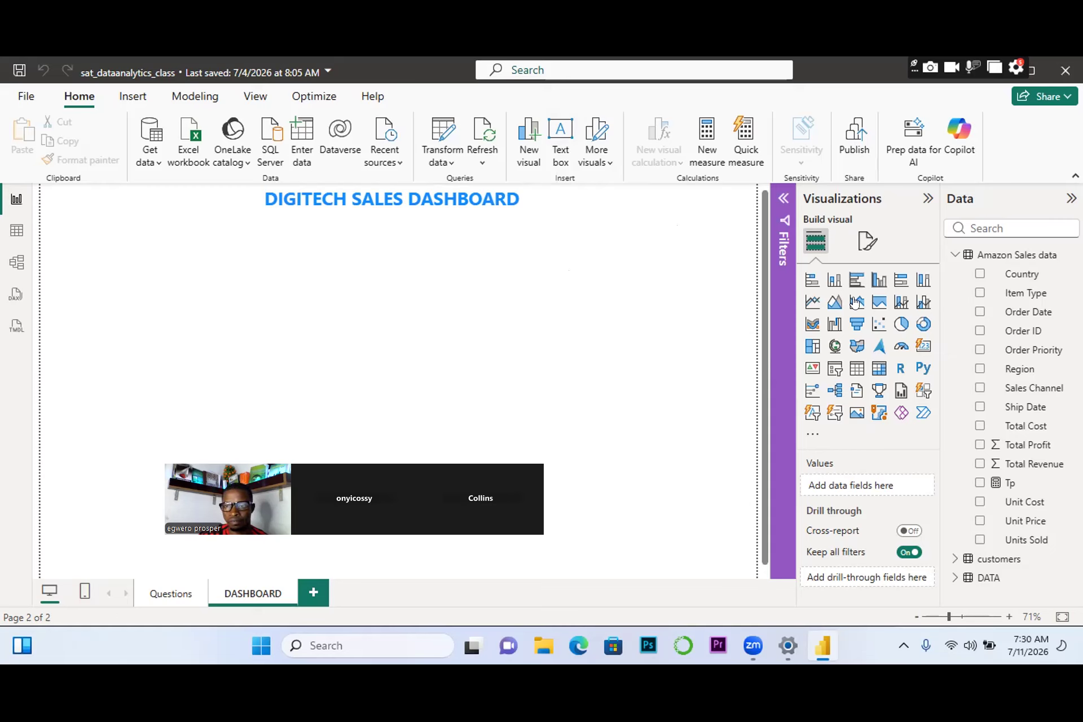
Insert a new card visual with the Tp measure and shrink it to a small, compact rectangle.
{"action": "left_click", "coordinate": [923, 348]}
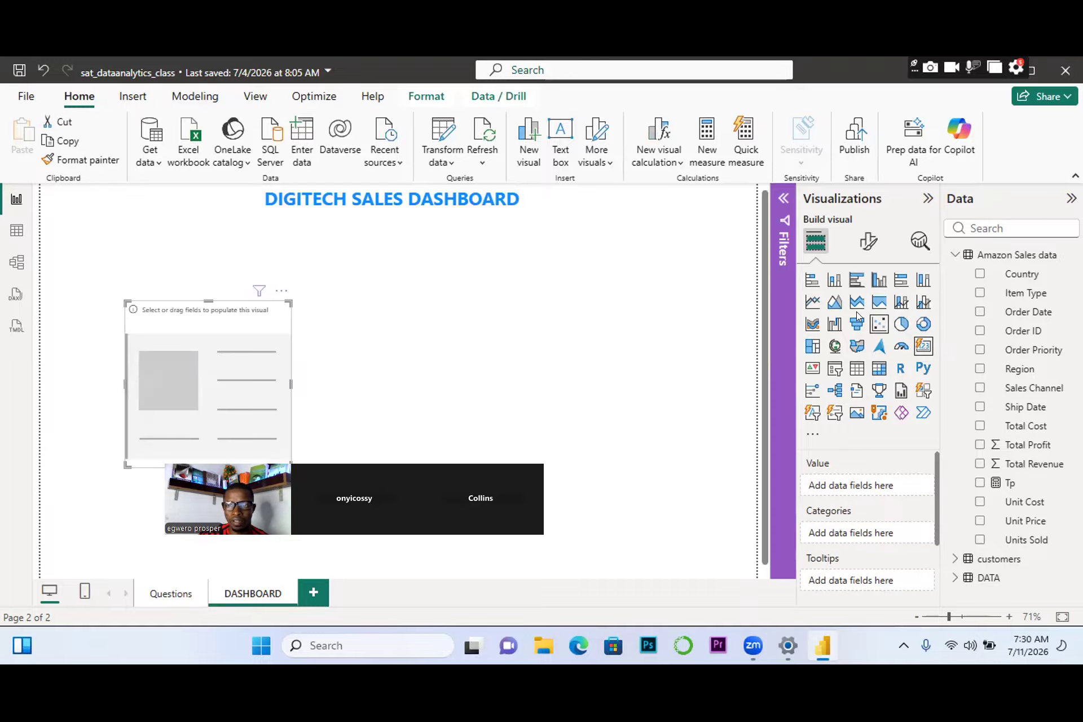
{"action": "left_click", "coordinate": [979, 483]}
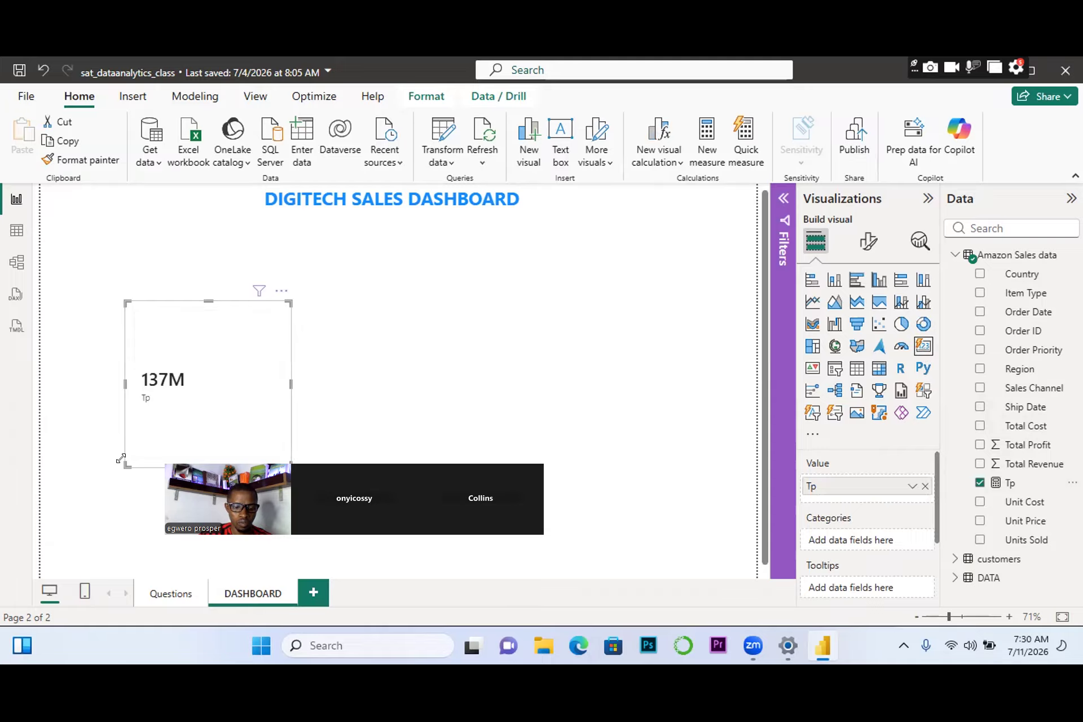
{"action": "left_click_drag", "start_coordinate": [121, 458], "coordinate": [135, 345]}
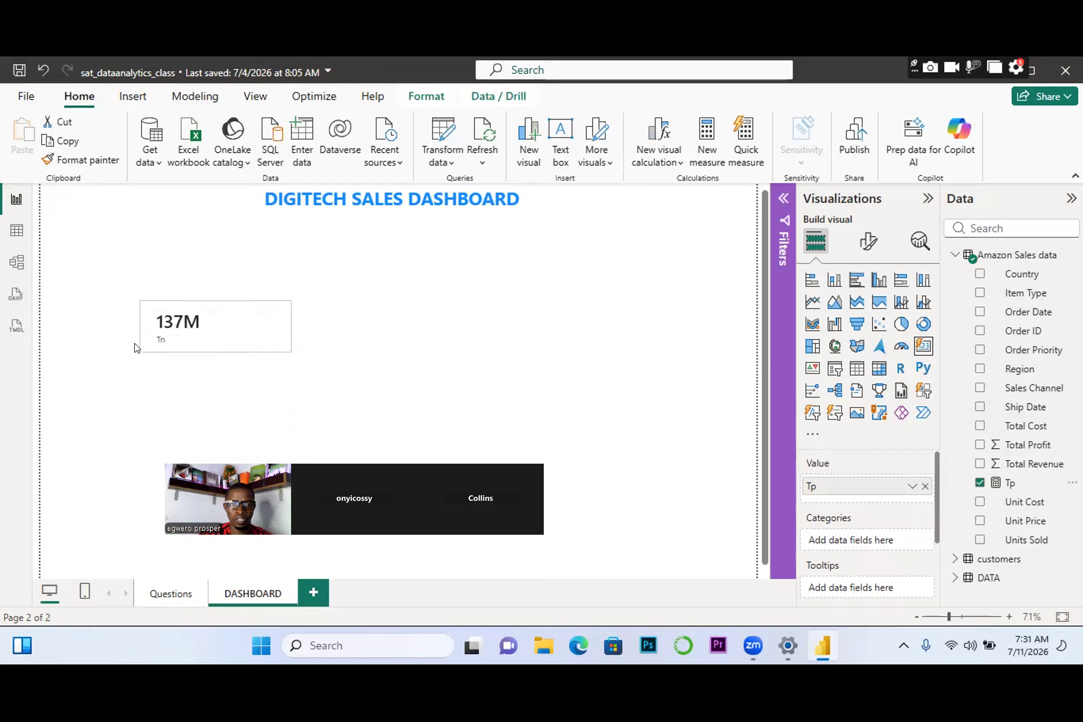
{"action": "left_click", "coordinate": [151, 341]}
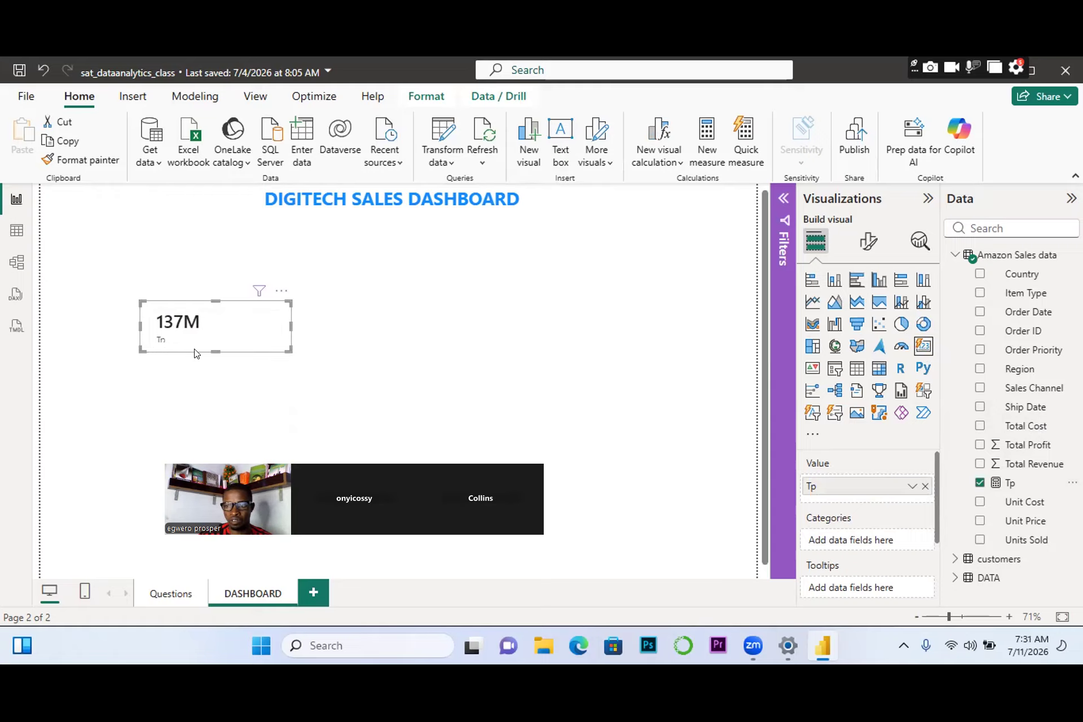
{"action": "left_click", "coordinate": [287, 326]}
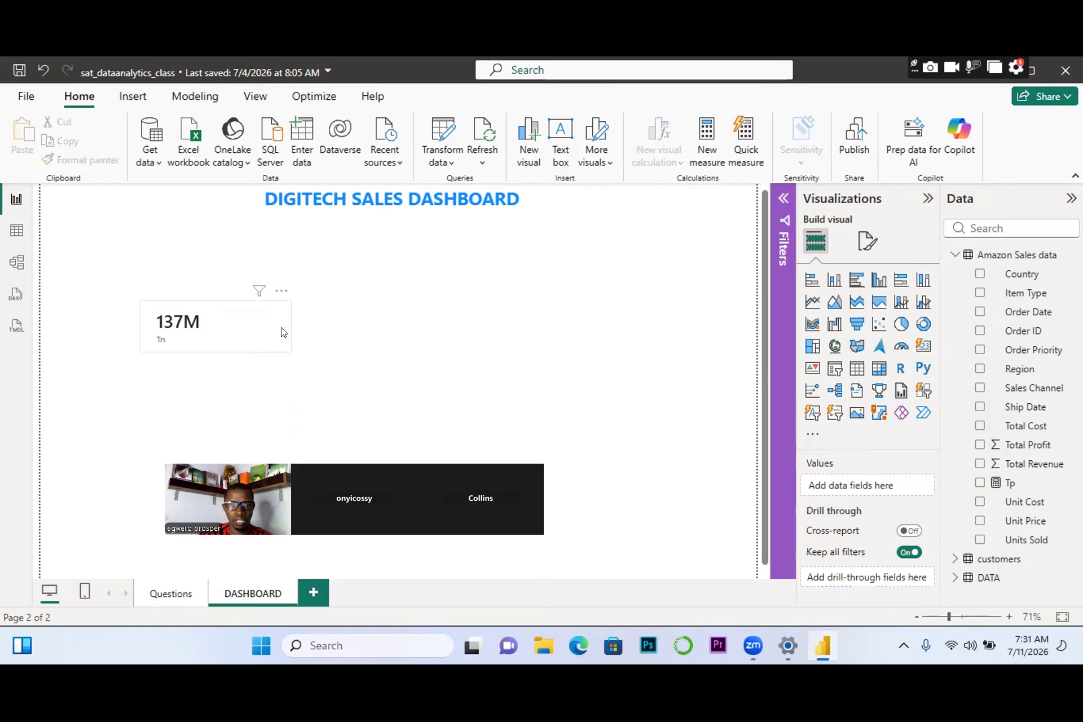
{"action": "left_click", "coordinate": [283, 333]}
{"action": "left_click_drag", "start_coordinate": [287, 327], "coordinate": [244, 319]}
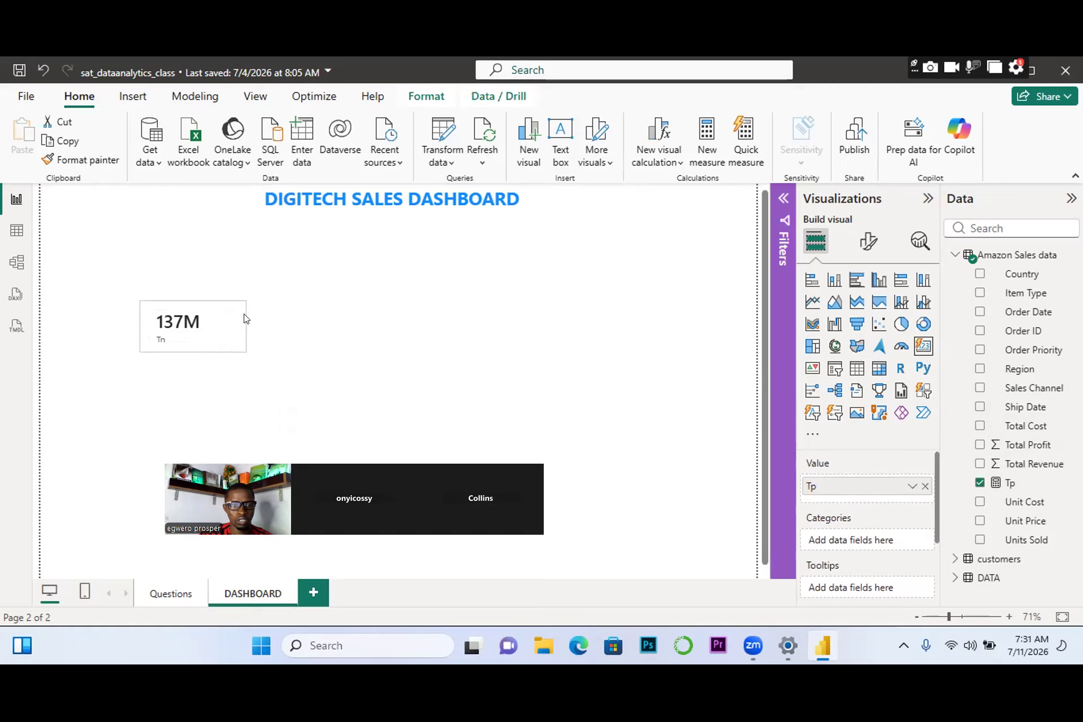
Move the Tp card to the page's upper-left area below the dashboard title and adjust its height to fit the value and label.
{"action": "left_click_drag", "start_coordinate": [192, 352], "coordinate": [181, 284]}
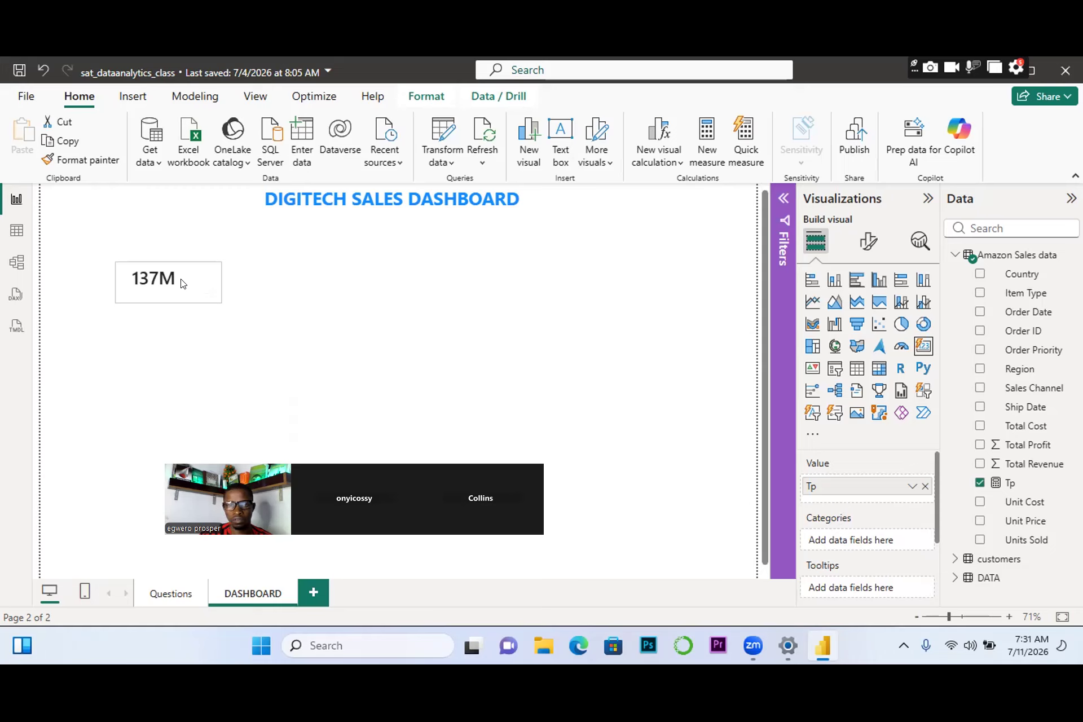
{"action": "left_click_drag", "start_coordinate": [181, 283], "coordinate": [158, 265]}
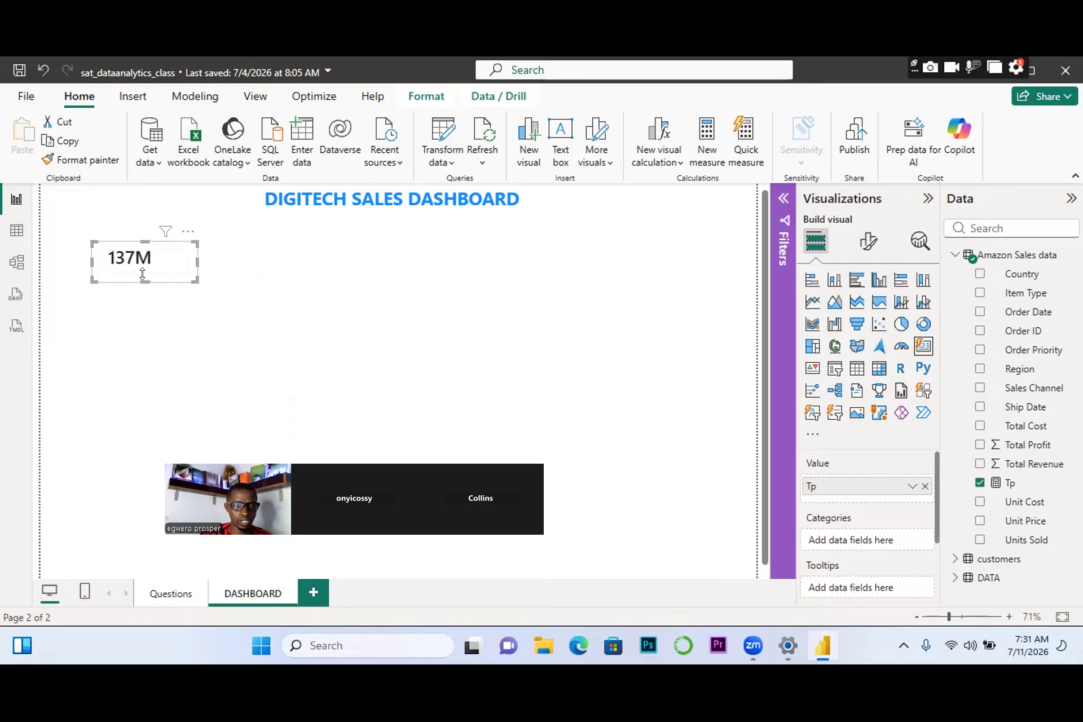
{"action": "mouse_move", "coordinate": [143, 274]}
{"action": "left_mouse_down"}
{"action": "mouse_move", "coordinate": [143, 297]}
{"action": "mouse_move", "coordinate": [156, 278]}
{"action": "left_mouse_up"}
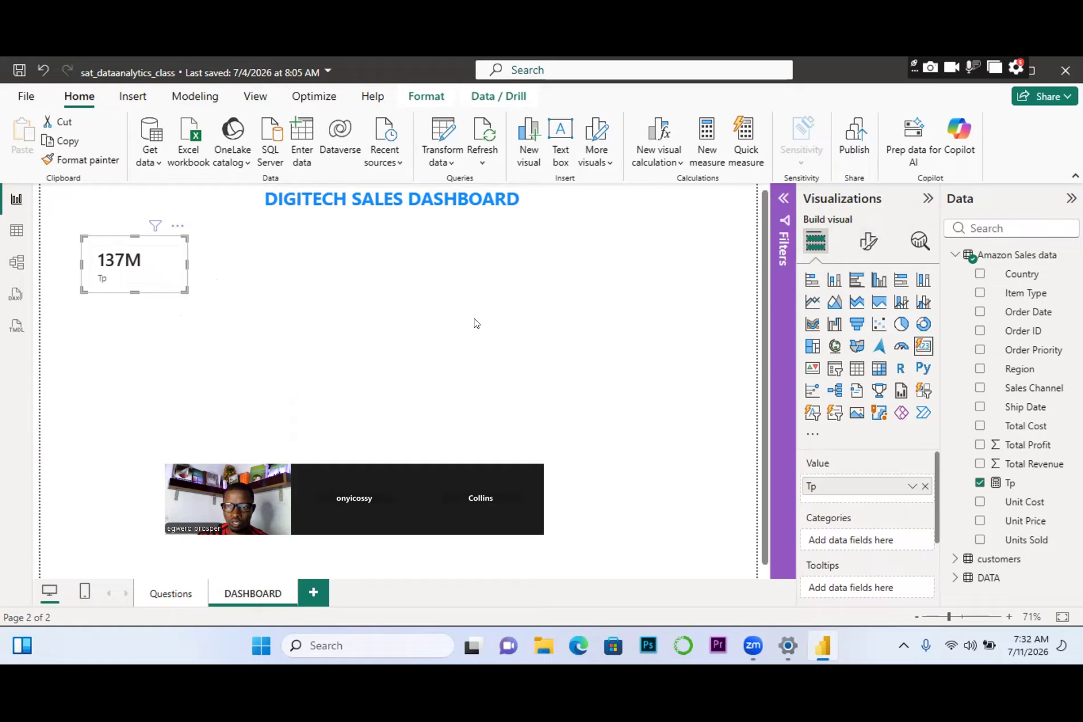
In the Tp card's visual formatting, set the corner radius of the card shape to 8 px.
{"action": "left_click", "coordinate": [870, 244]}
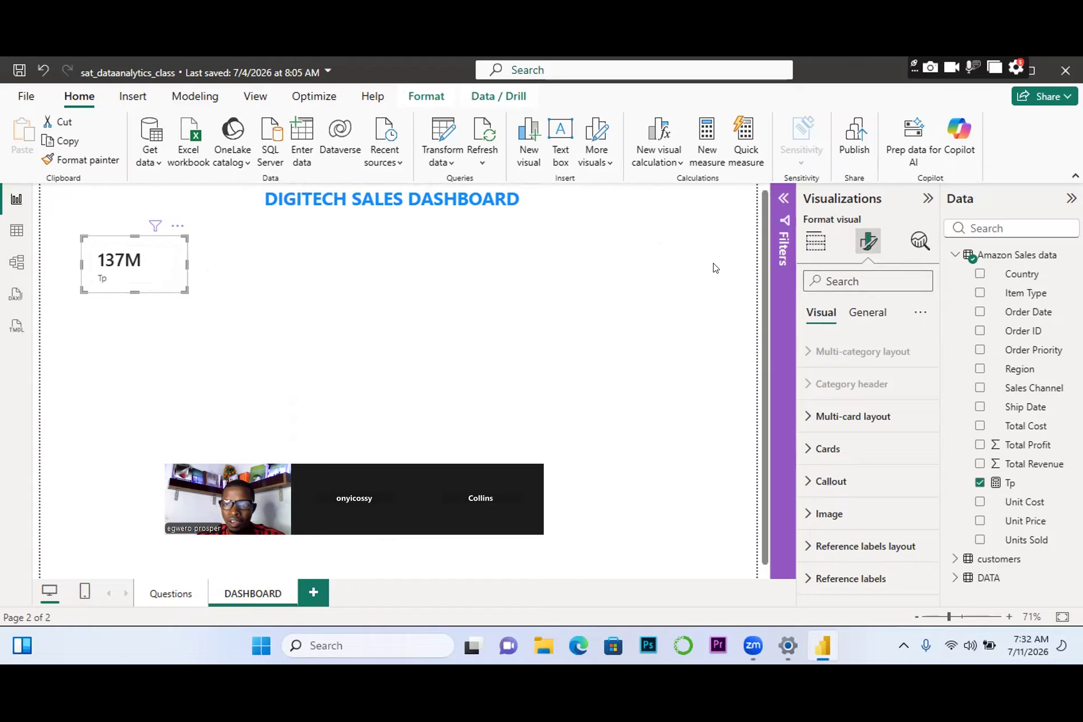
{"action": "left_click", "coordinate": [867, 313]}
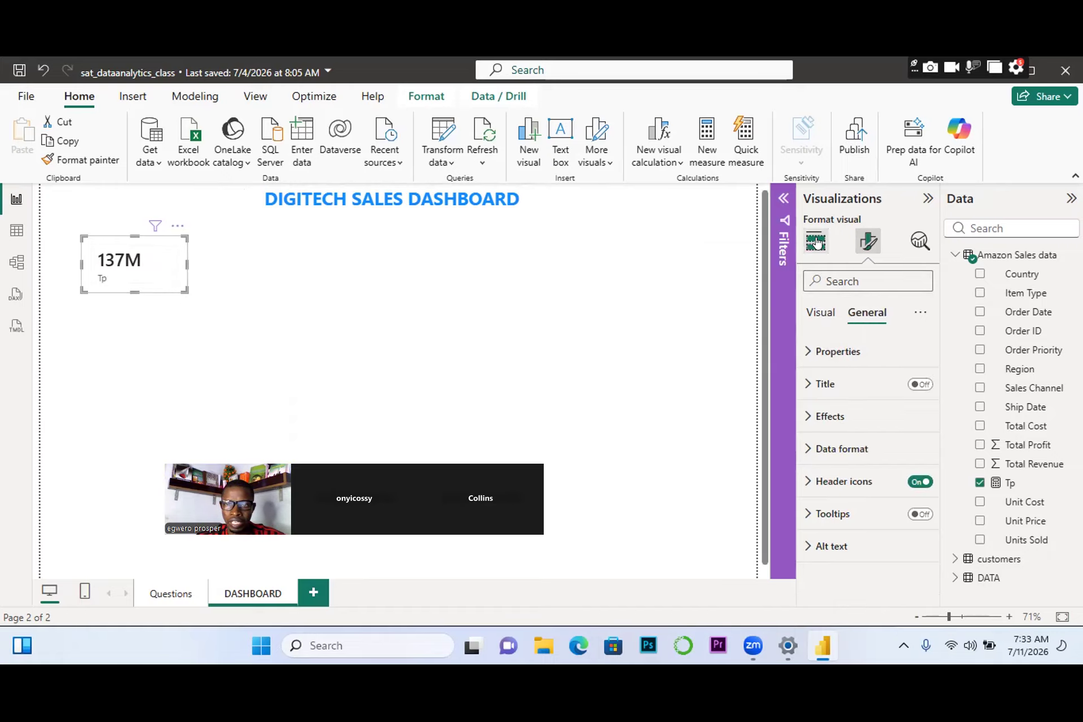
{"action": "left_click", "coordinate": [810, 311]}
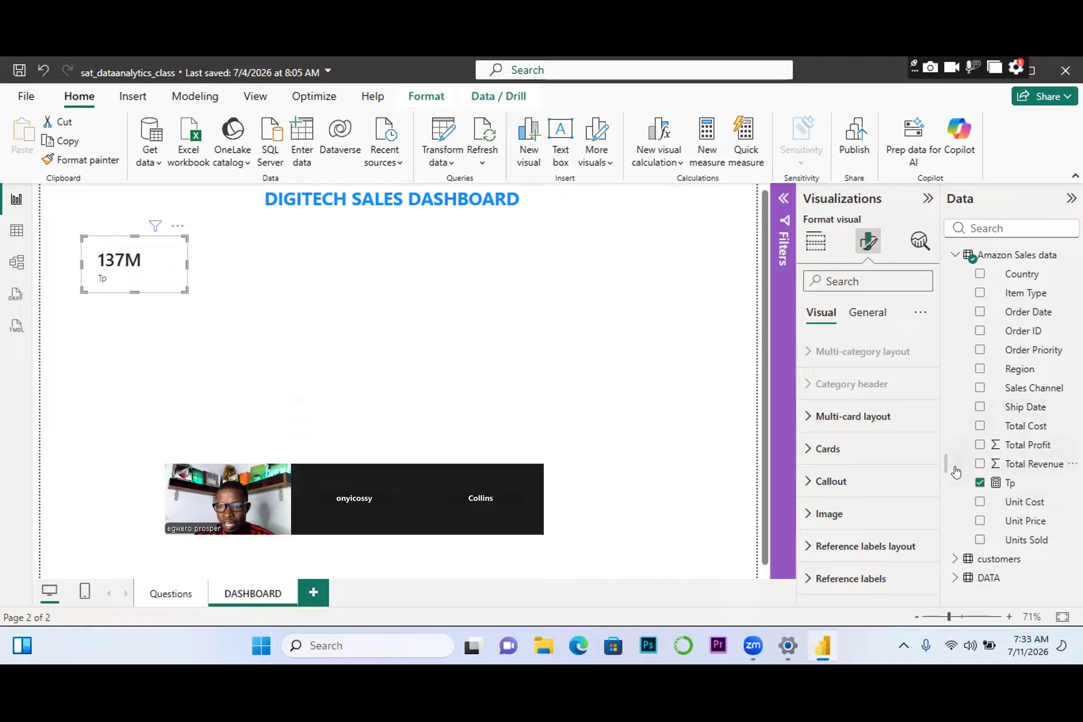
{"action": "left_click", "coordinate": [809, 448]}
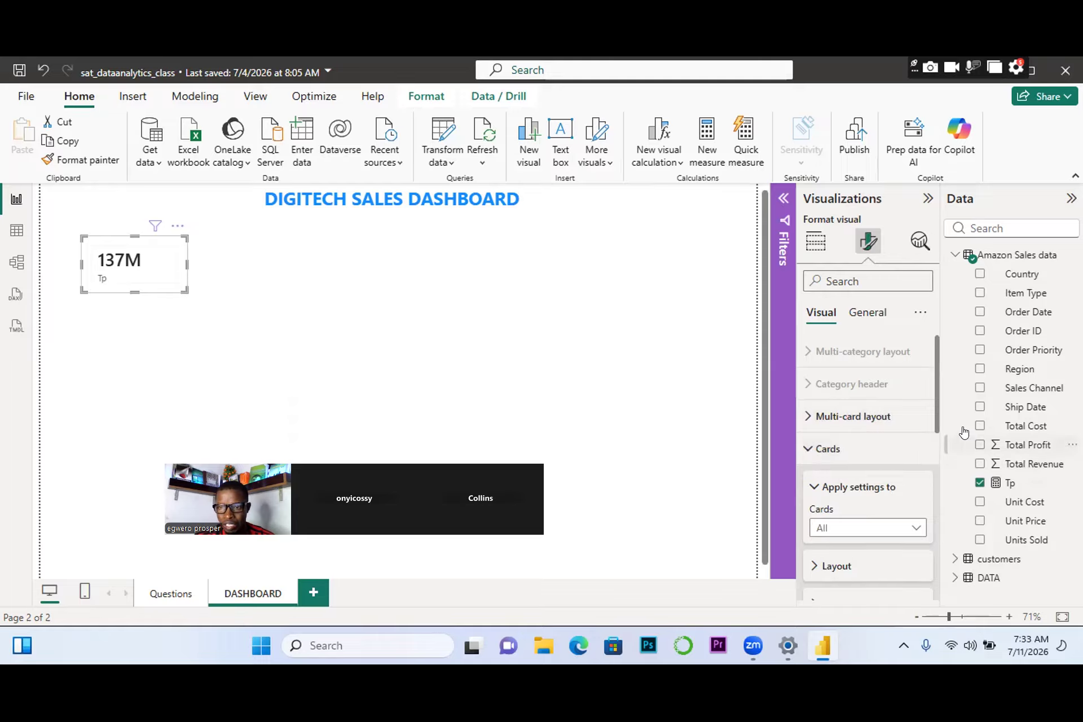
{"action": "scroll", "coordinate": [936, 405], "scroll_direction": "down", "scroll_amount": 1}
{"action": "scroll", "coordinate": [935, 405], "scroll_direction": "down", "scroll_amount": 3}
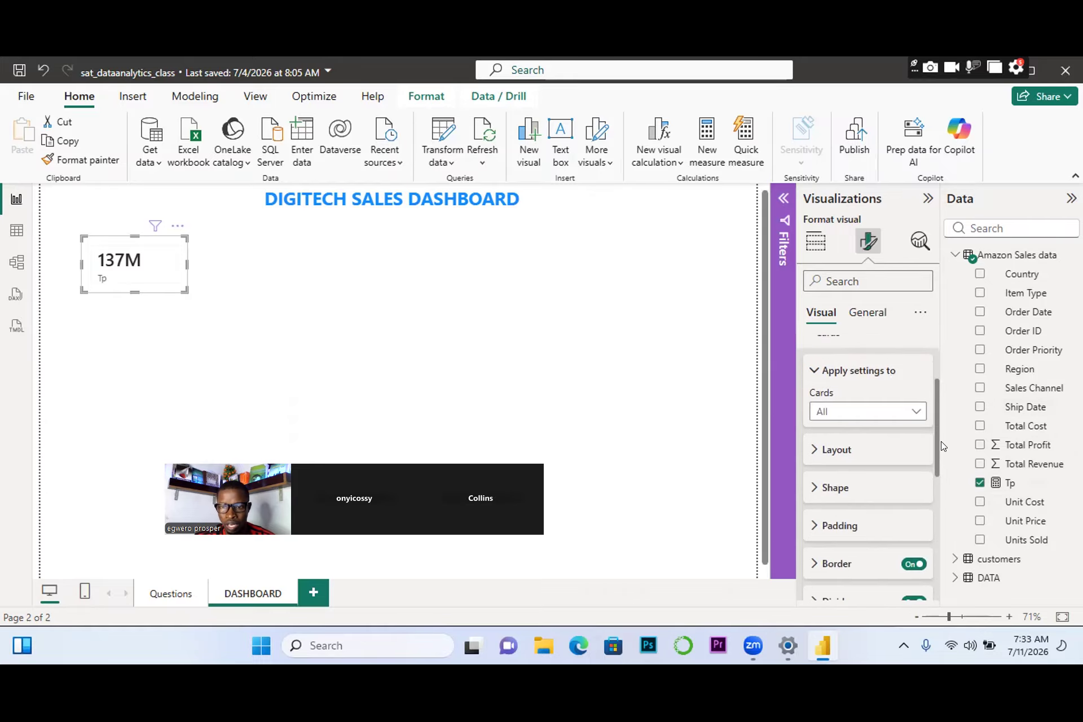
{"action": "scroll", "coordinate": [942, 462], "scroll_direction": "up", "scroll_amount": 1}
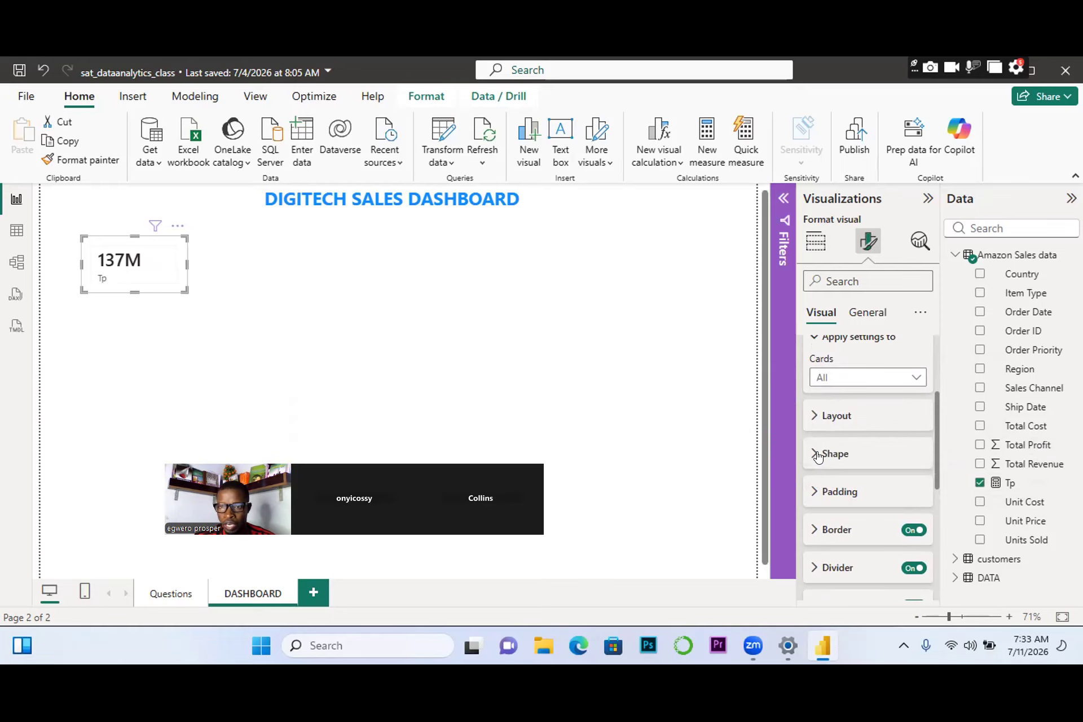
{"action": "left_click", "coordinate": [818, 456]}
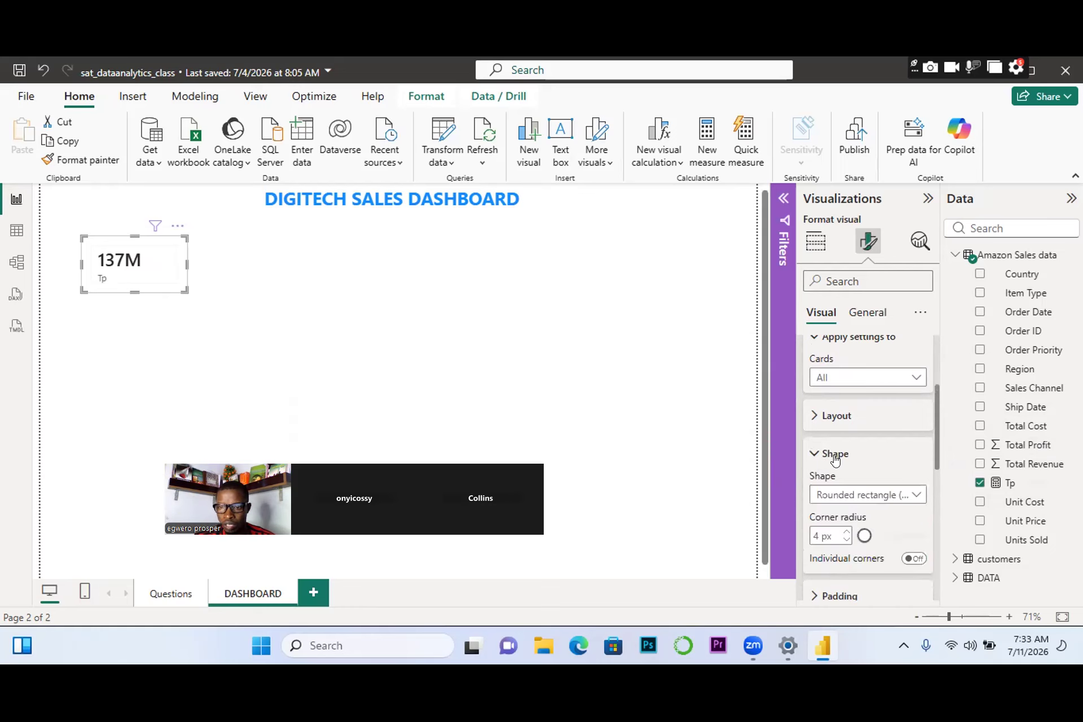
{"action": "left_click", "coordinate": [843, 532]}
{"action": "left_click", "coordinate": [845, 532]}
{"action": "left_click", "coordinate": [845, 533]}
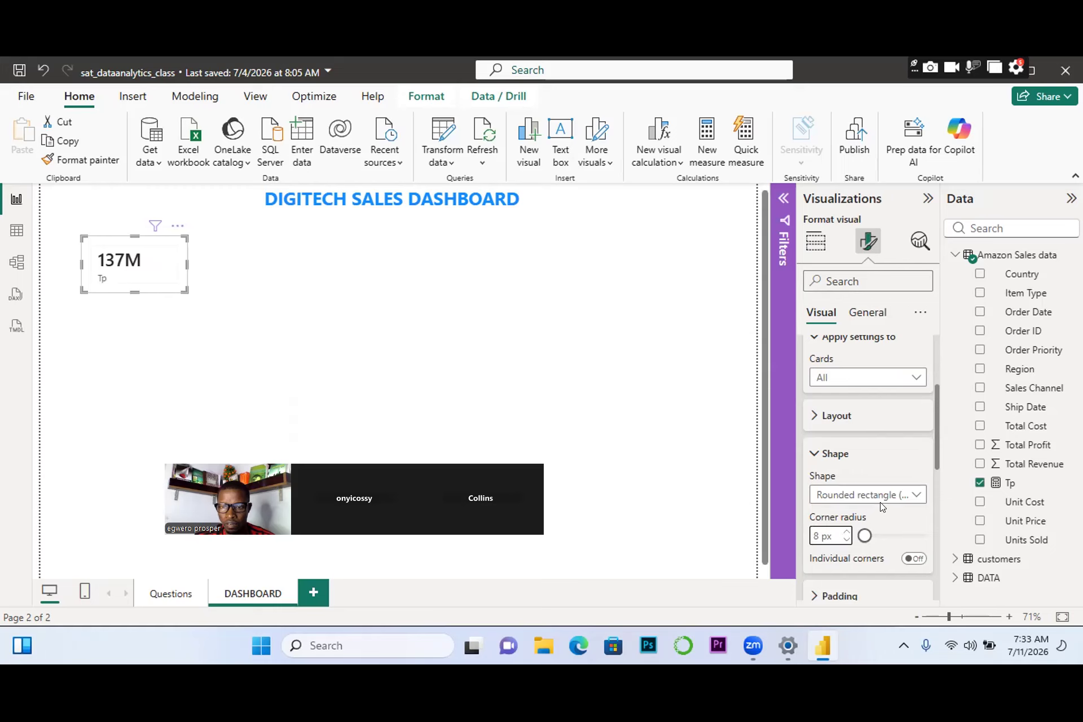
Choose Rounded rectangle (px) as the card shape and reduce its corner radius to 0 px.
{"action": "left_click", "coordinate": [910, 497]}
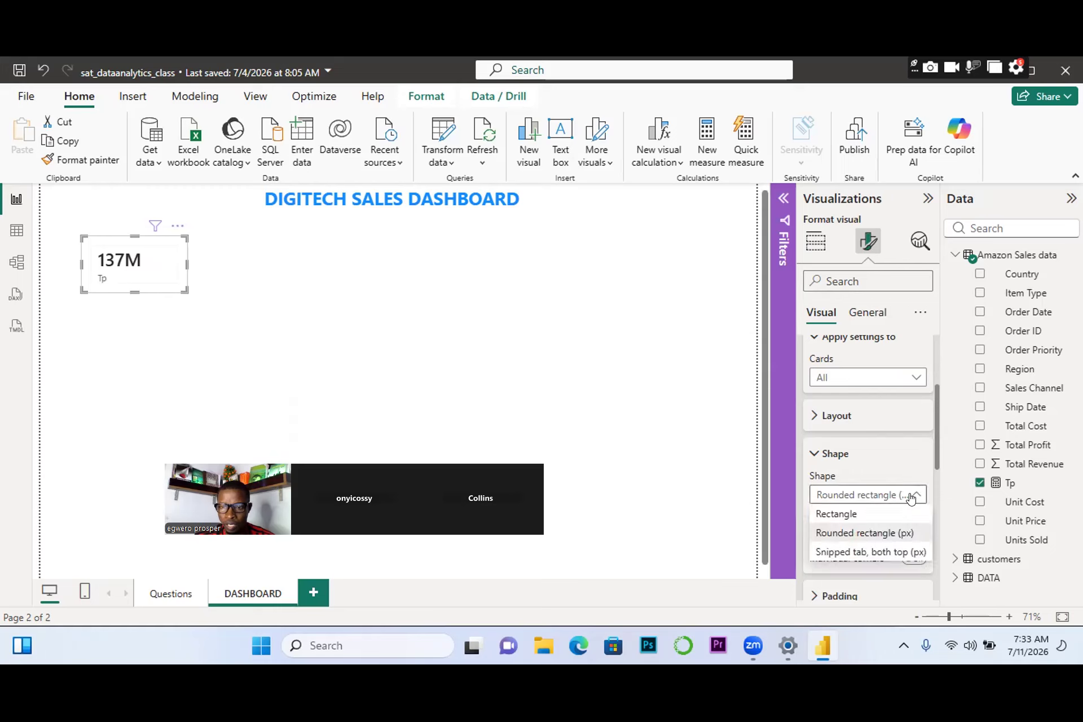
{"action": "left_click", "coordinate": [835, 533]}
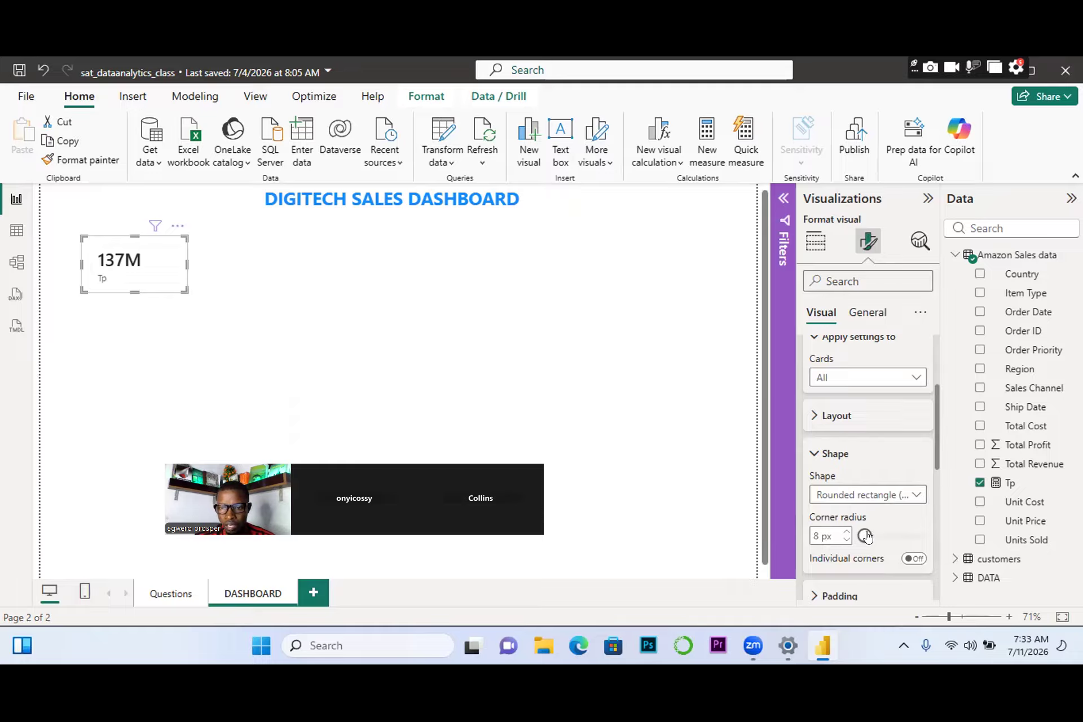
{"action": "left_click_drag", "start_coordinate": [866, 537], "coordinate": [862, 536]}
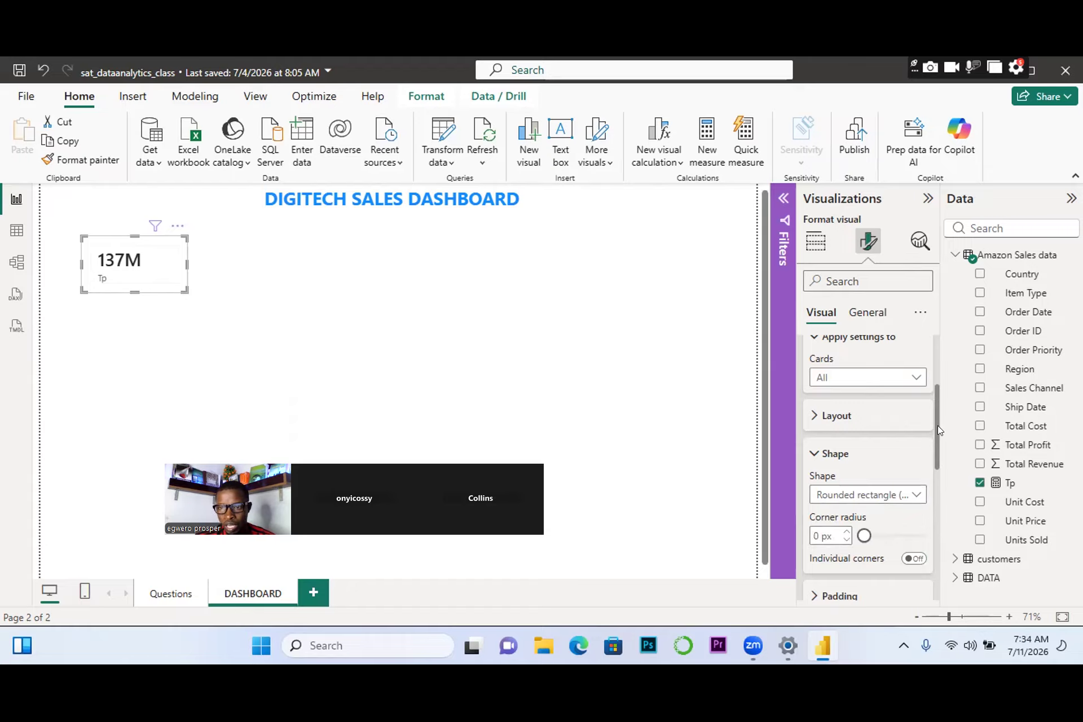
Try individual padding on the Tp card, switch it back off, and set the uniform padding to 21 px.
{"action": "left_click_drag", "start_coordinate": [938, 433], "coordinate": [947, 506]}
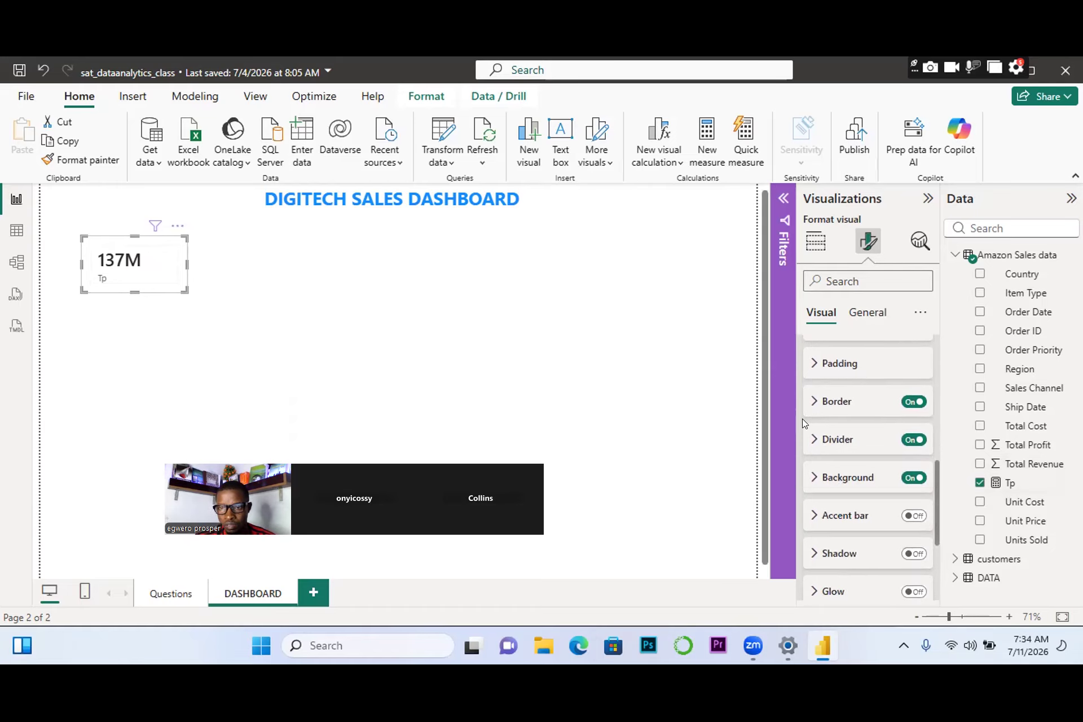
{"action": "left_click", "coordinate": [810, 369]}
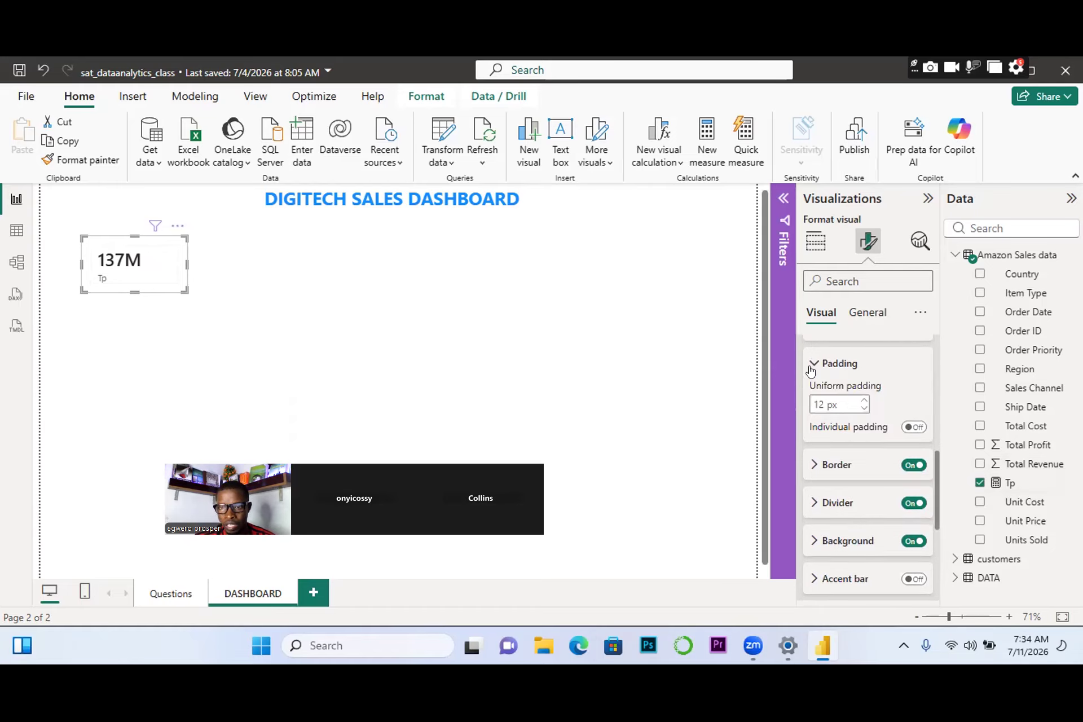
{"action": "left_click", "coordinate": [914, 428]}
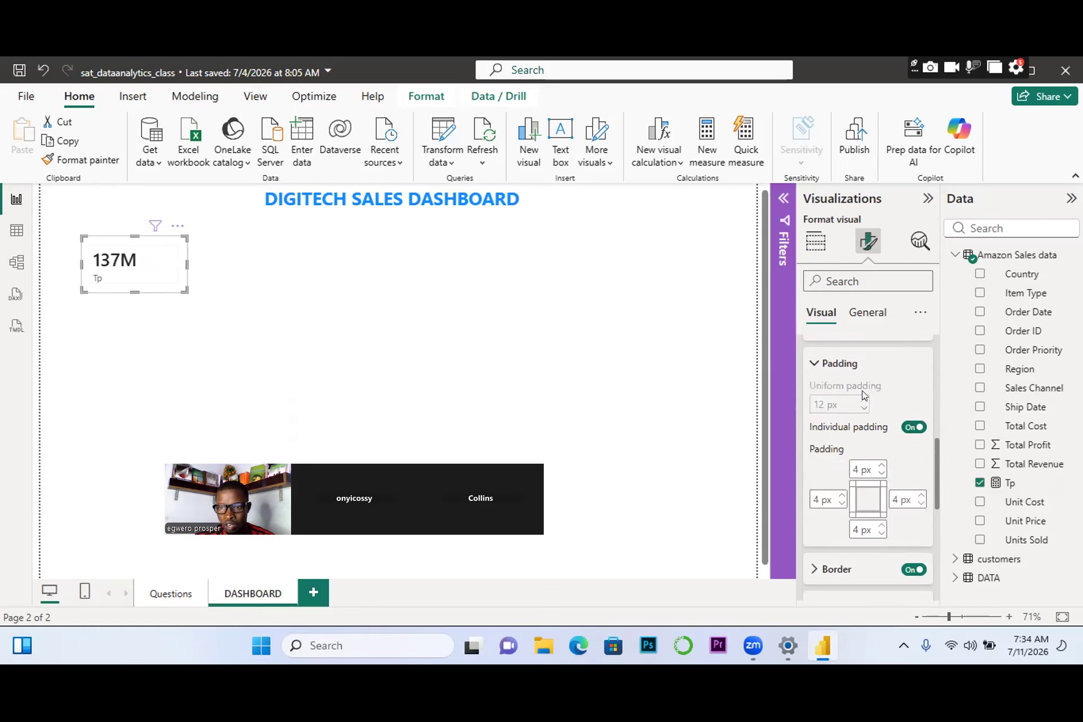
{"action": "left_click", "coordinate": [906, 428]}
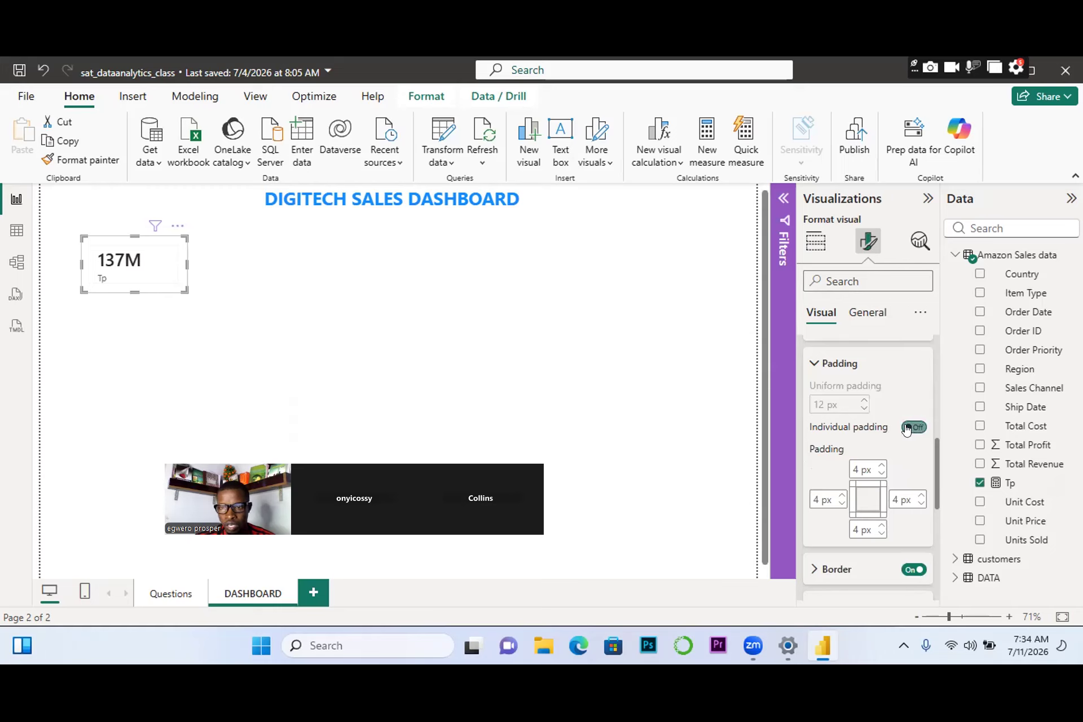
{"action": "left_click", "coordinate": [860, 401]}
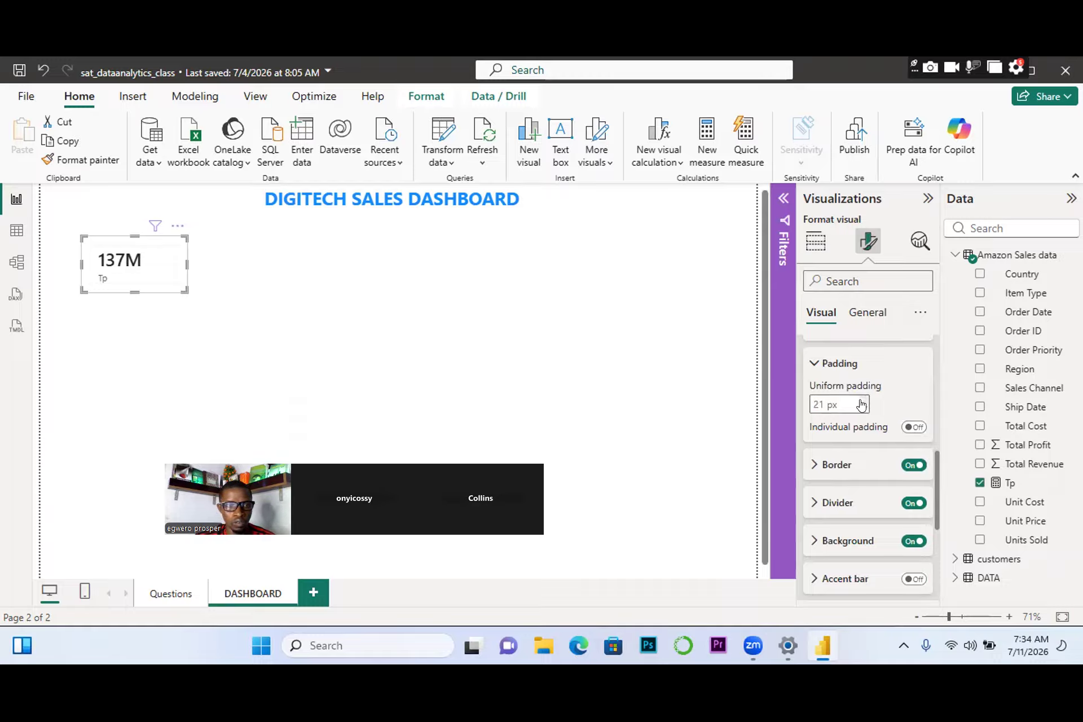
Set the Tp card's uniform padding to 26 px and turn on its shadow, keeping the default shadow color.
{"action": "left_click", "coordinate": [860, 402]}
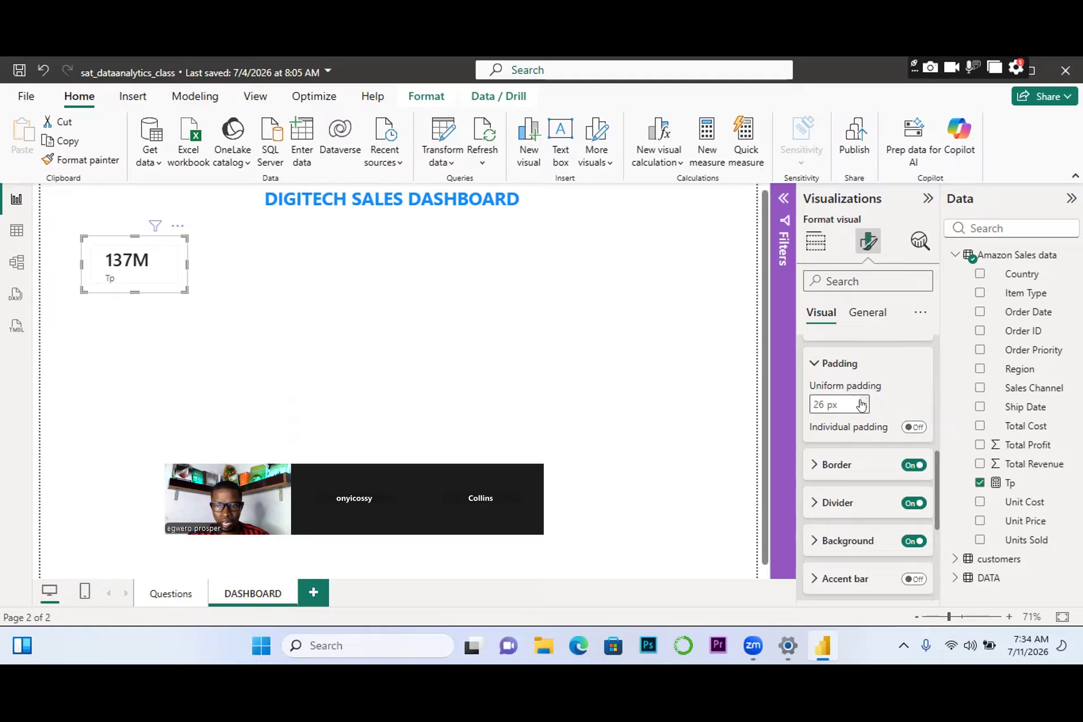
{"action": "left_click", "coordinate": [860, 404]}
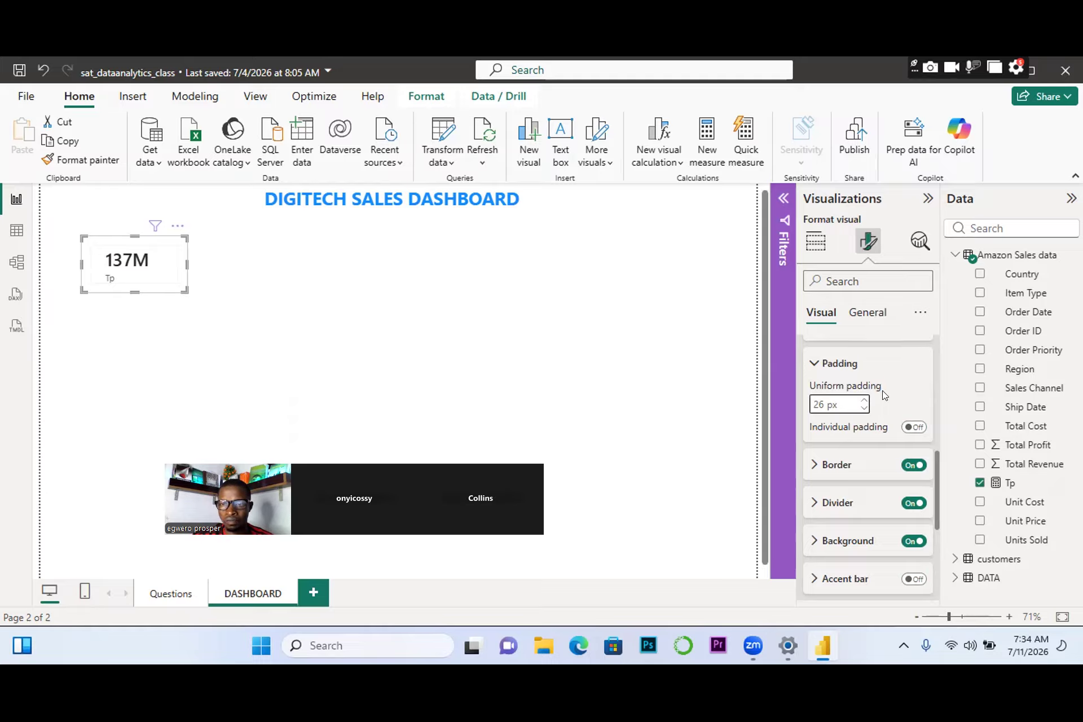
{"action": "scroll", "coordinate": [931, 475], "scroll_direction": "down", "scroll_amount": 3}
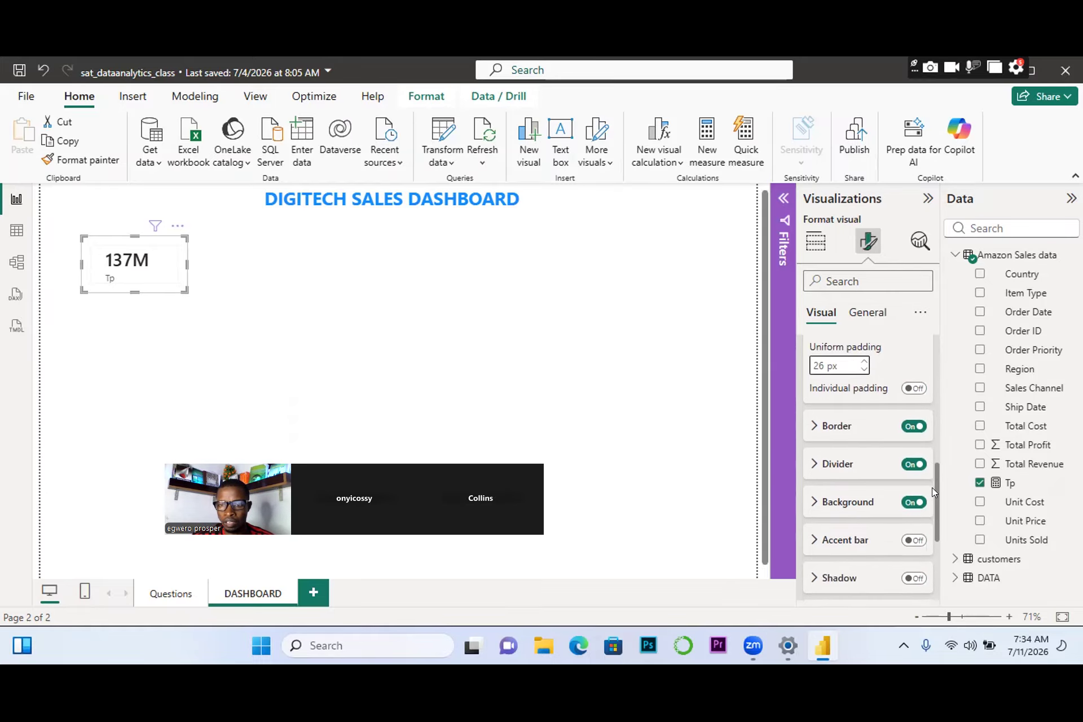
{"action": "scroll", "coordinate": [939, 523], "scroll_direction": "down", "scroll_amount": 3}
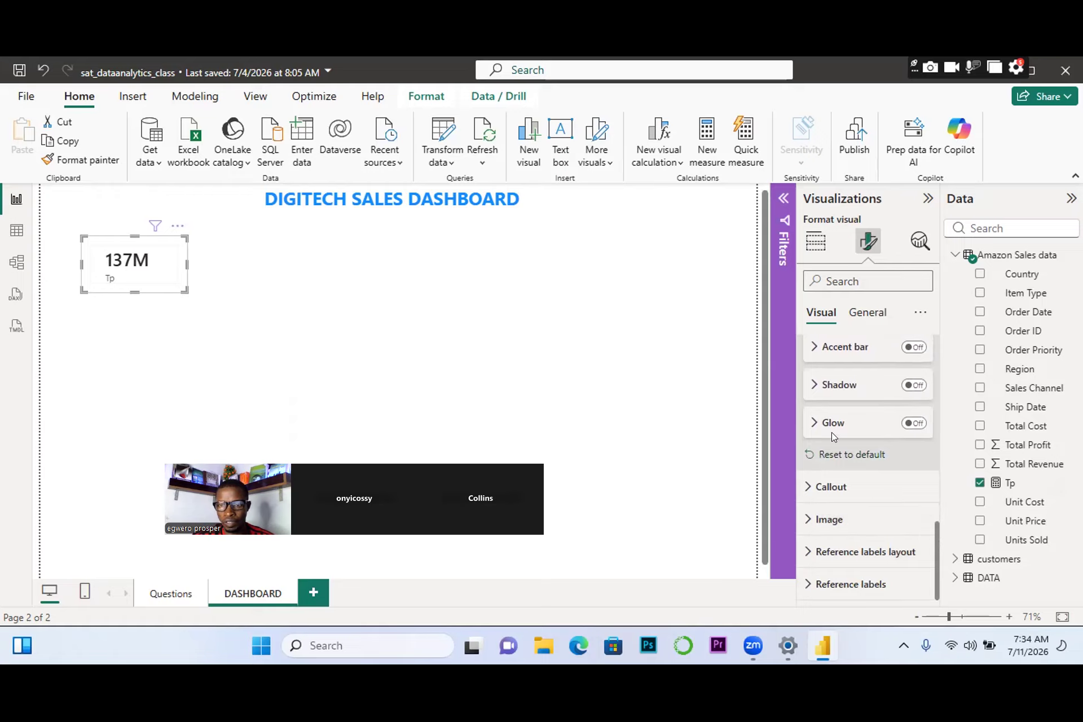
{"action": "left_click", "coordinate": [914, 386]}
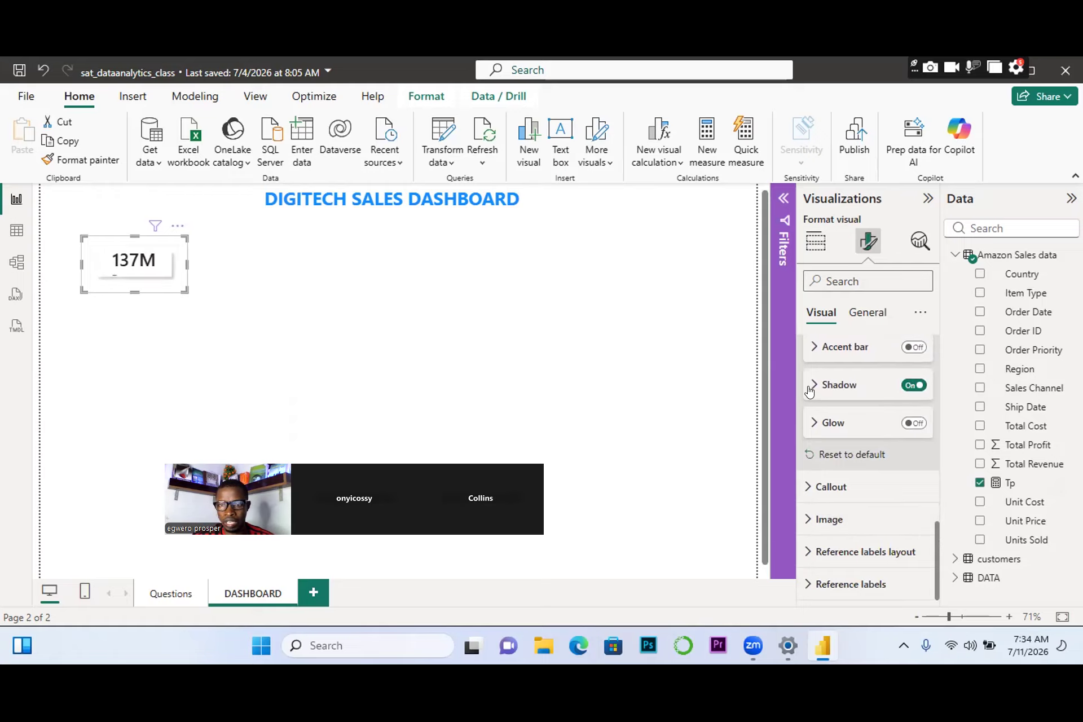
{"action": "left_click", "coordinate": [812, 385]}
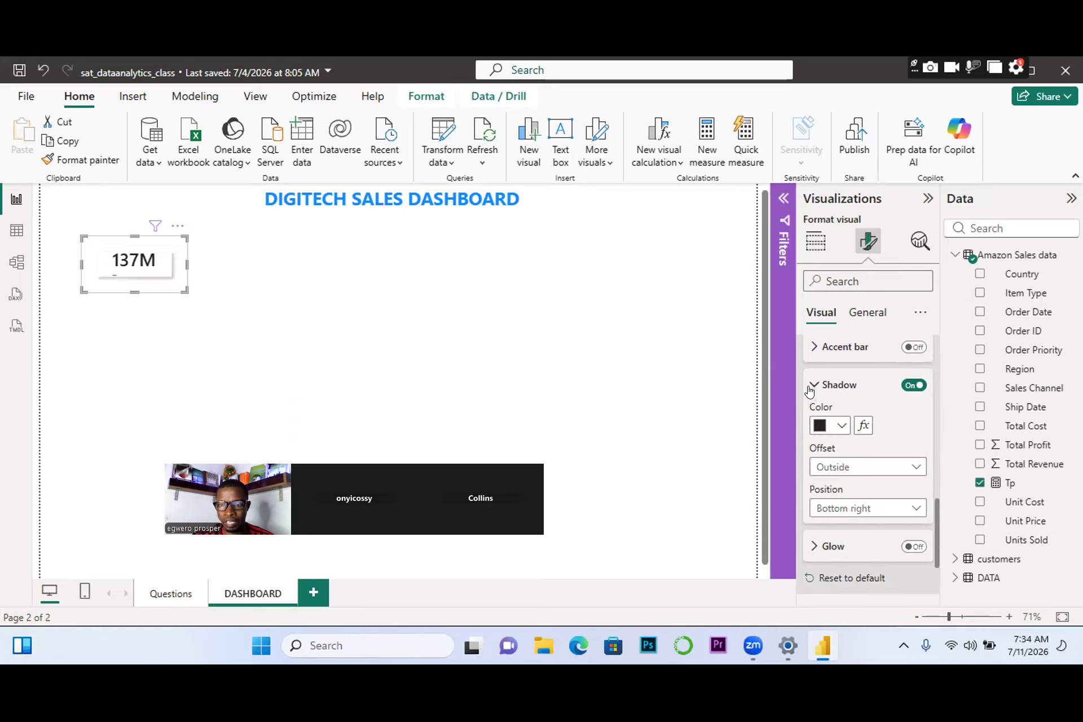
{"action": "left_click", "coordinate": [833, 425]}
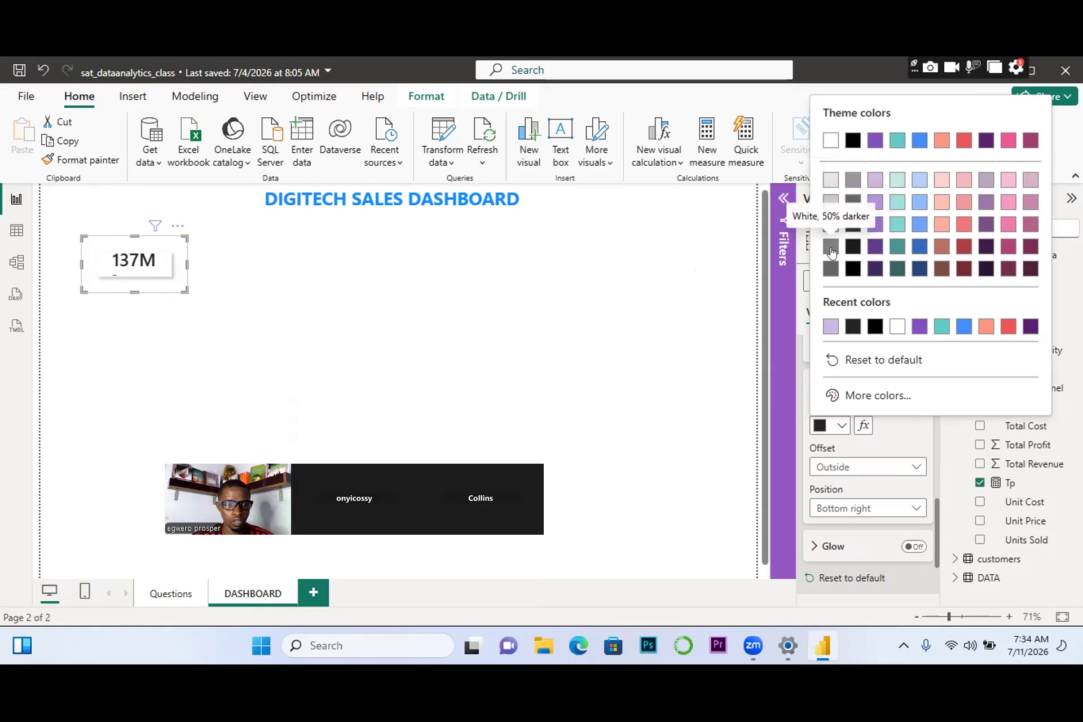
{"action": "key", "text": "Escape"}
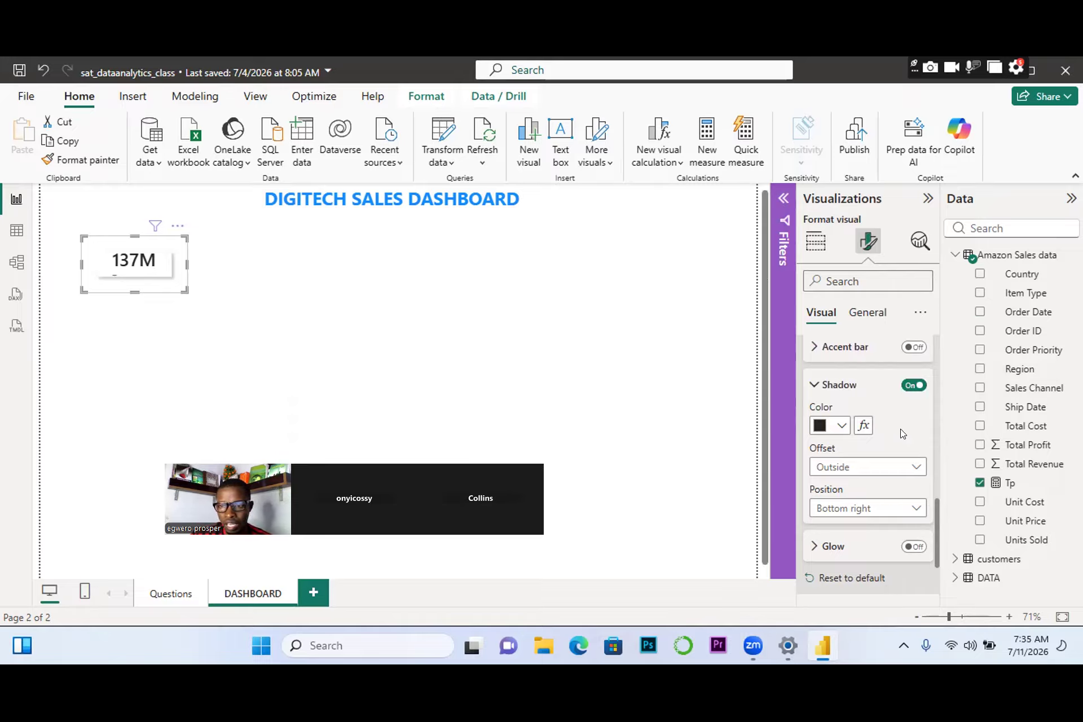
Try the blue theme color #438FFF as the Tp card's background fill, and reset the fill to its default.
{"action": "left_click_drag", "start_coordinate": [933, 520], "coordinate": [931, 459]}
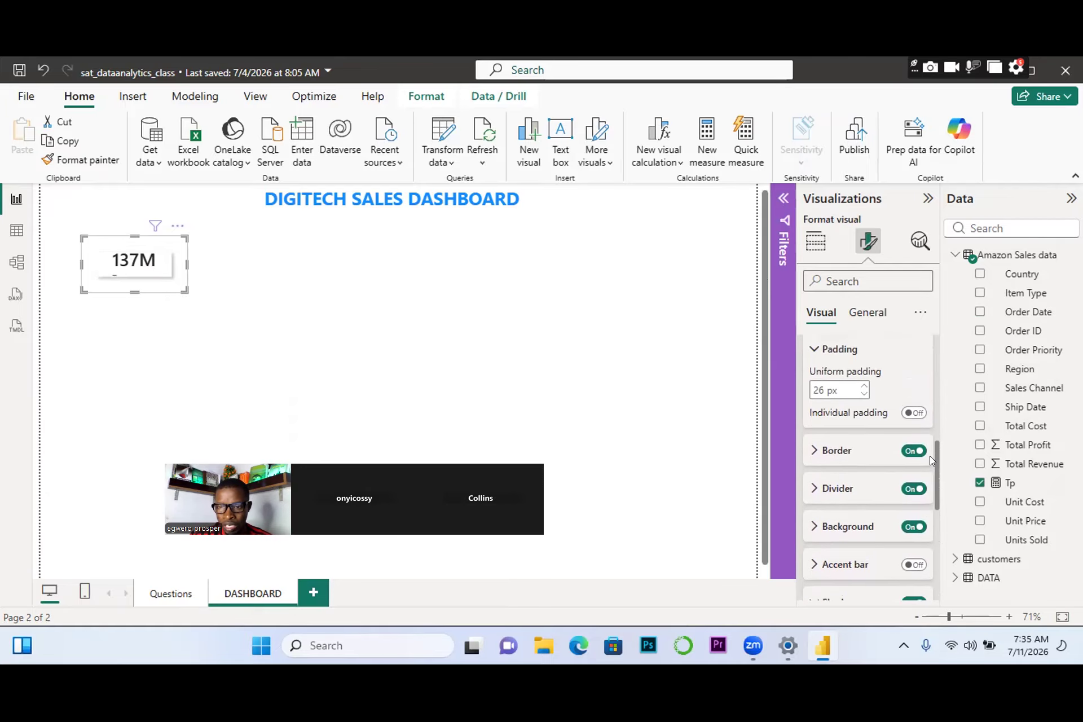
{"action": "left_click", "coordinate": [810, 532]}
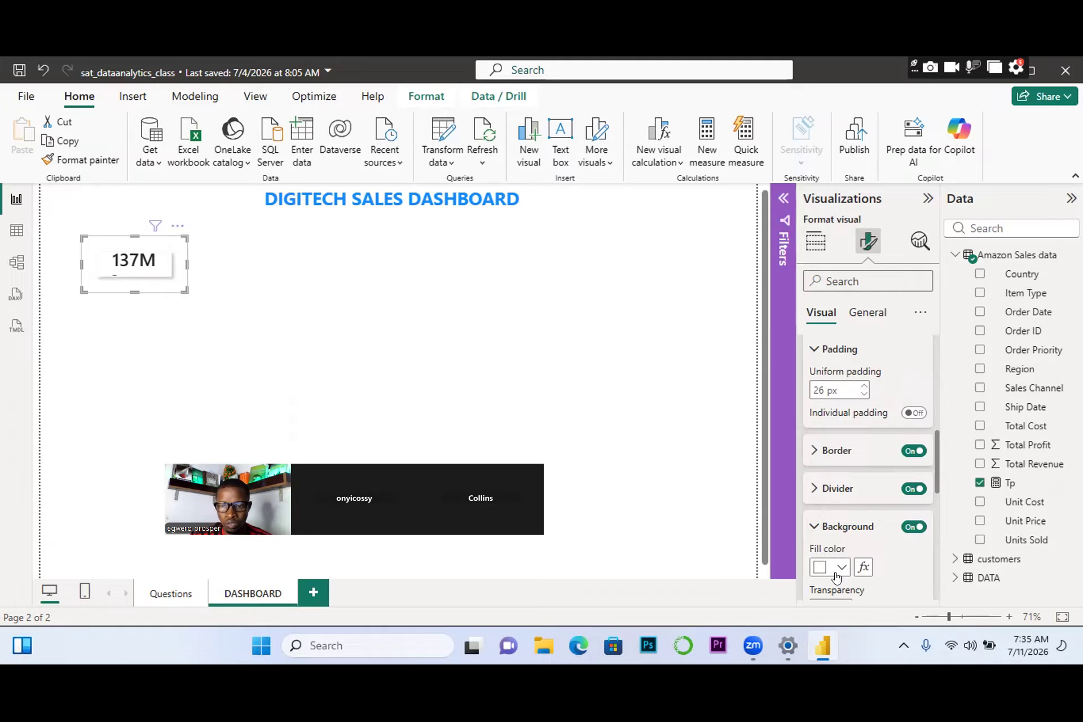
{"action": "left_click", "coordinate": [840, 567]}
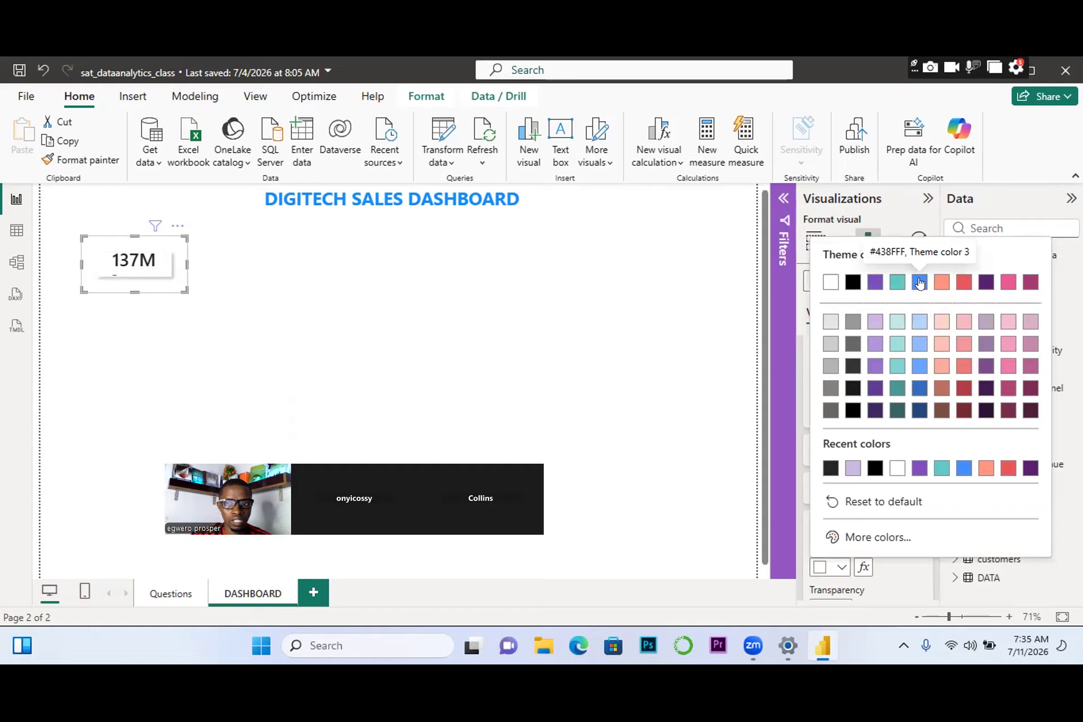
{"action": "left_click", "coordinate": [919, 281]}
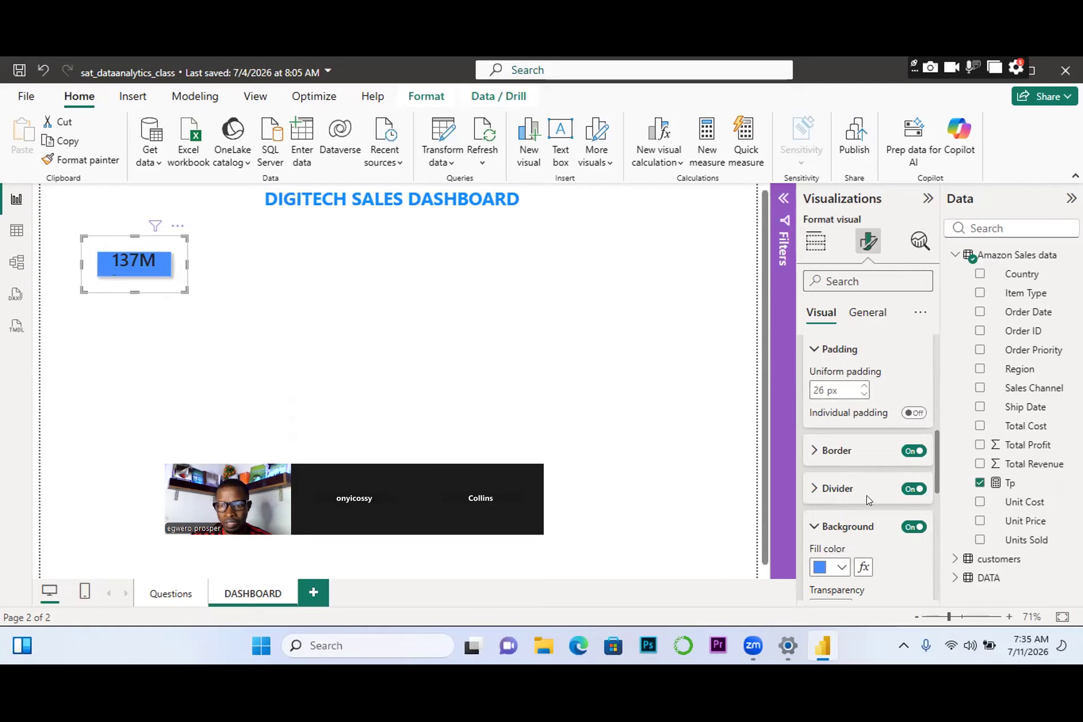
{"action": "left_click", "coordinate": [841, 568]}
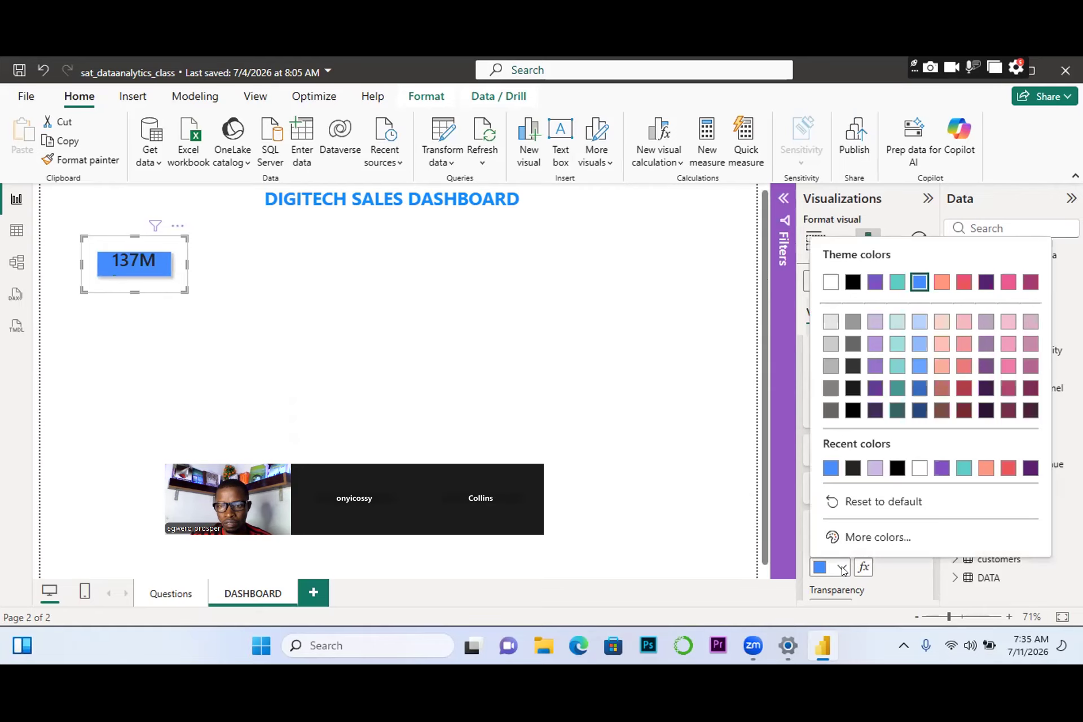
{"action": "left_click", "coordinate": [872, 501]}
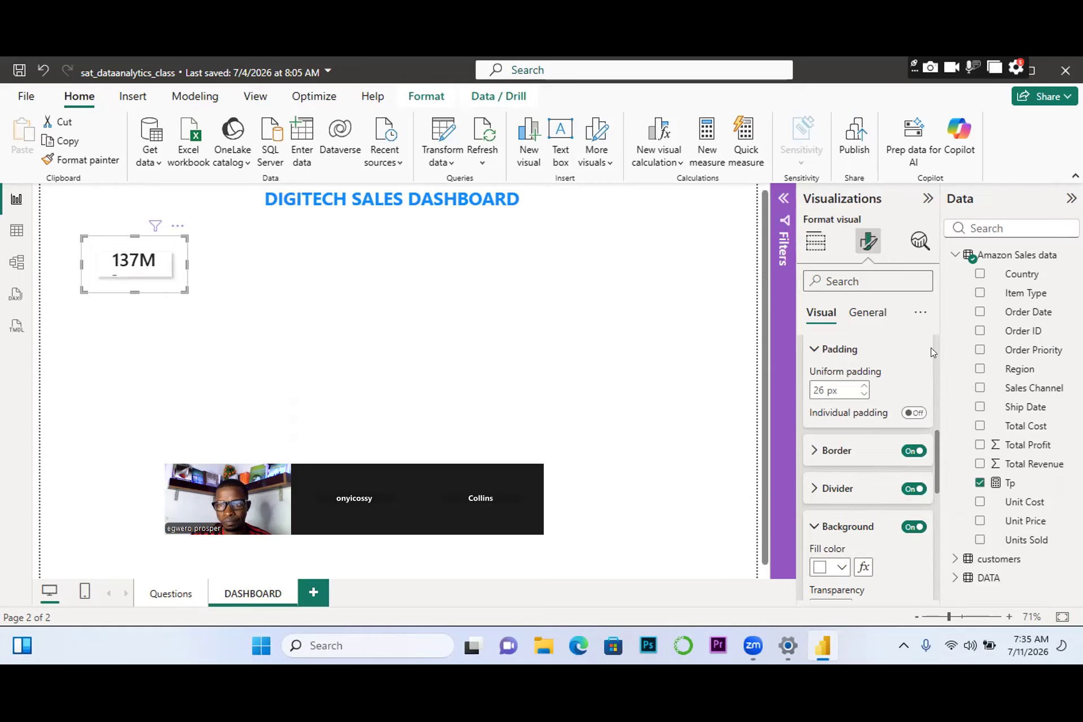
Look through the Tp card's general and visual formatting options, down to the reference labels settings.
{"action": "left_click_drag", "start_coordinate": [936, 465], "coordinate": [933, 536]}
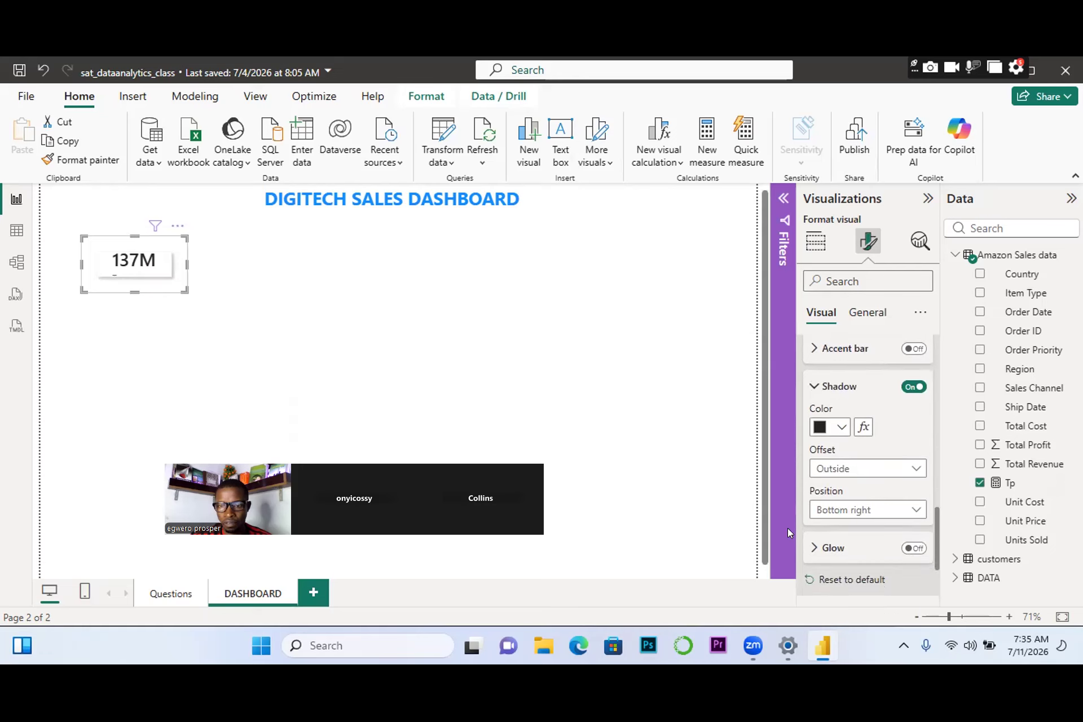
{"action": "left_click", "coordinate": [813, 387]}
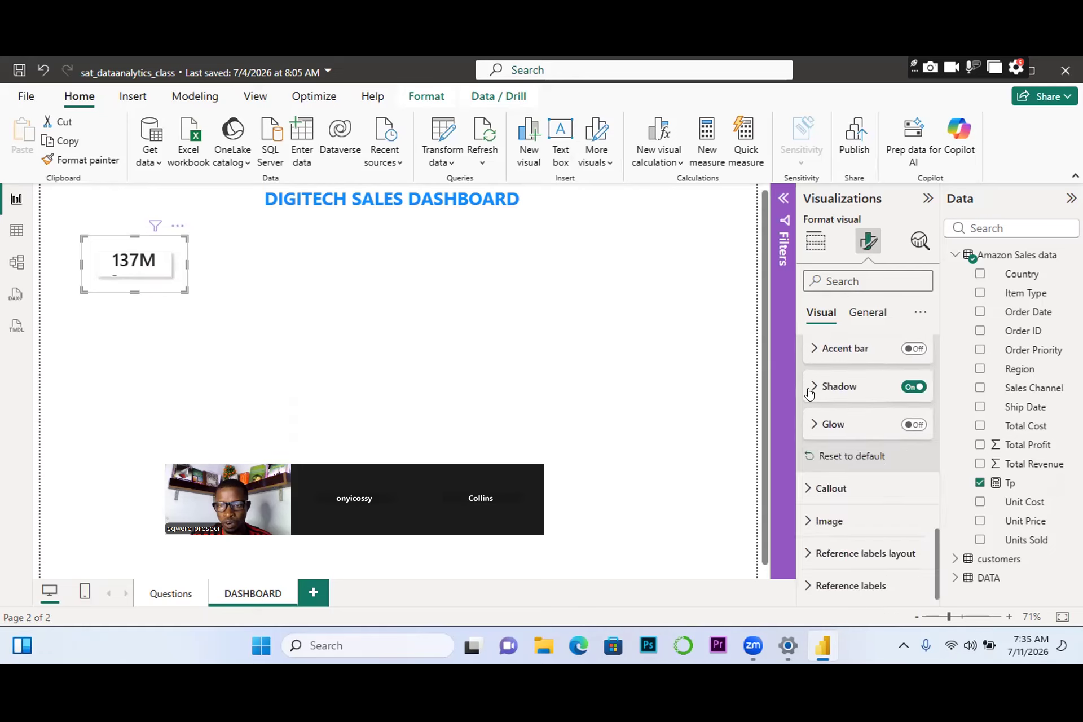
{"action": "left_click", "coordinate": [860, 318]}
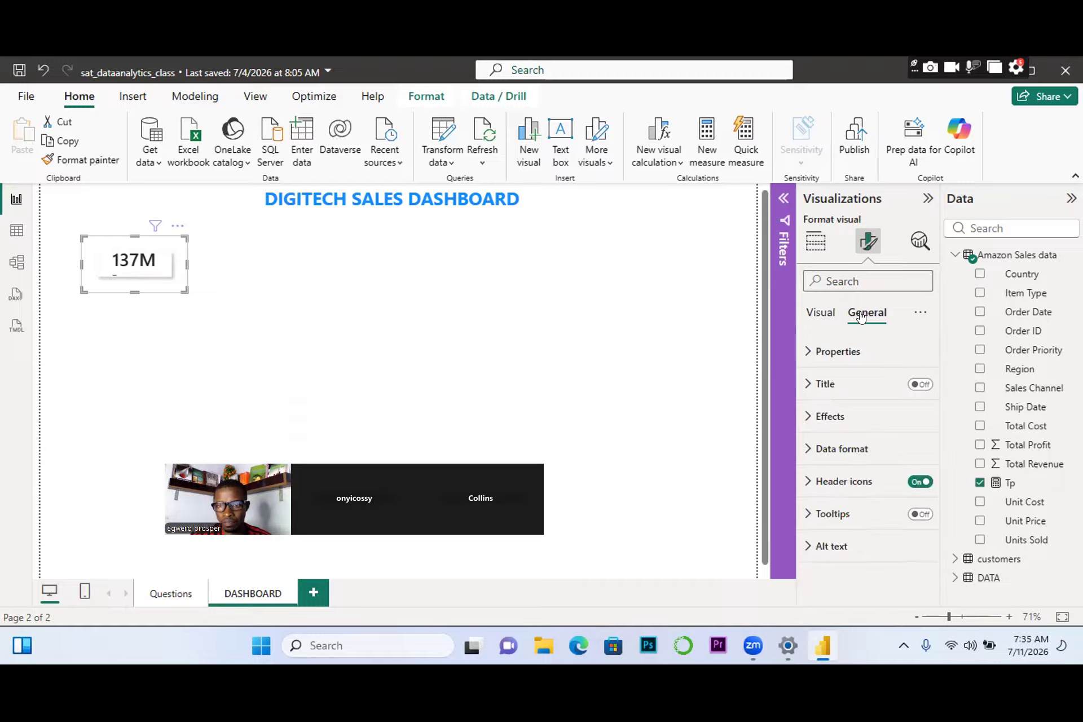
{"action": "left_click", "coordinate": [816, 311]}
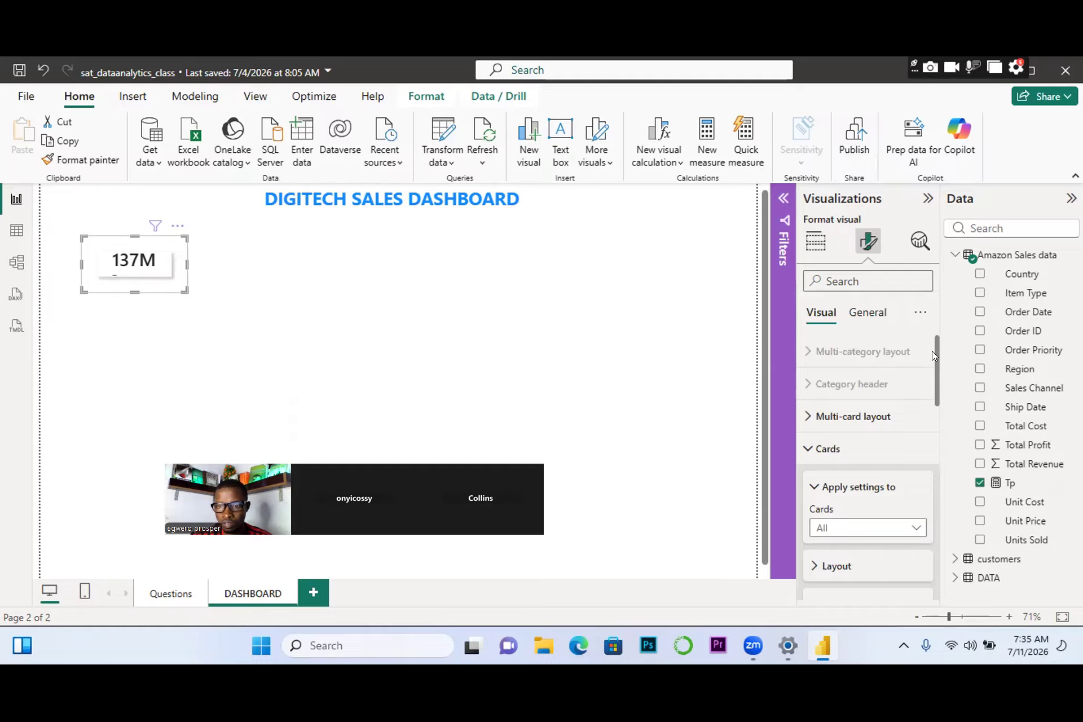
{"action": "left_click", "coordinate": [813, 486]}
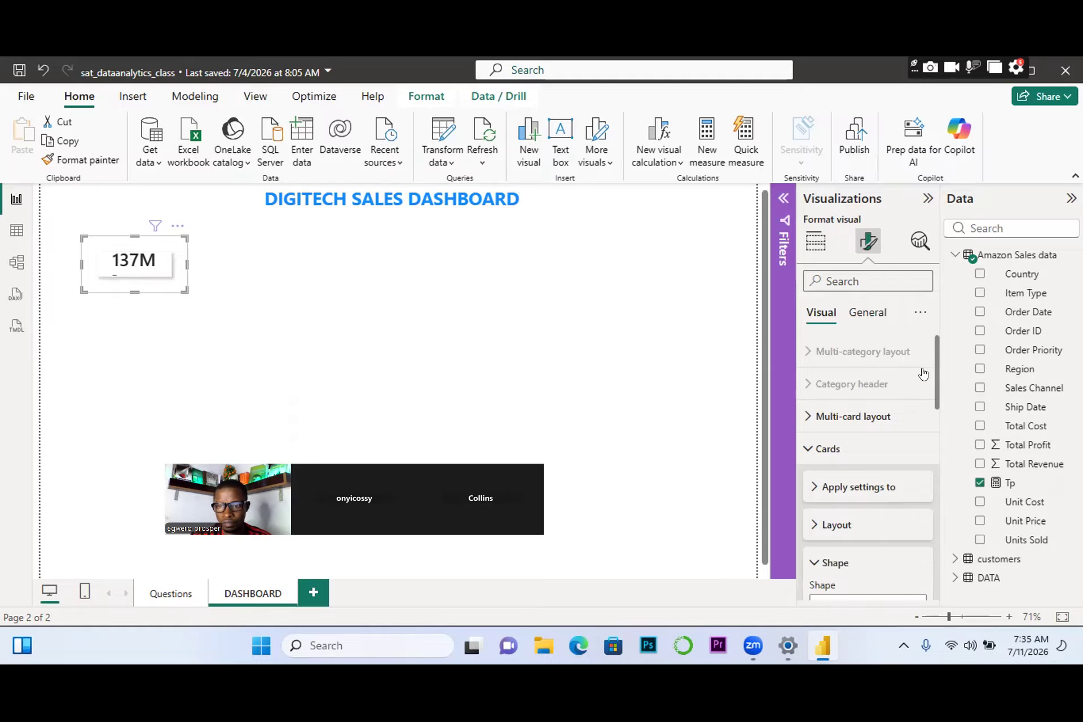
{"action": "left_click_drag", "start_coordinate": [935, 367], "coordinate": [973, 565]}
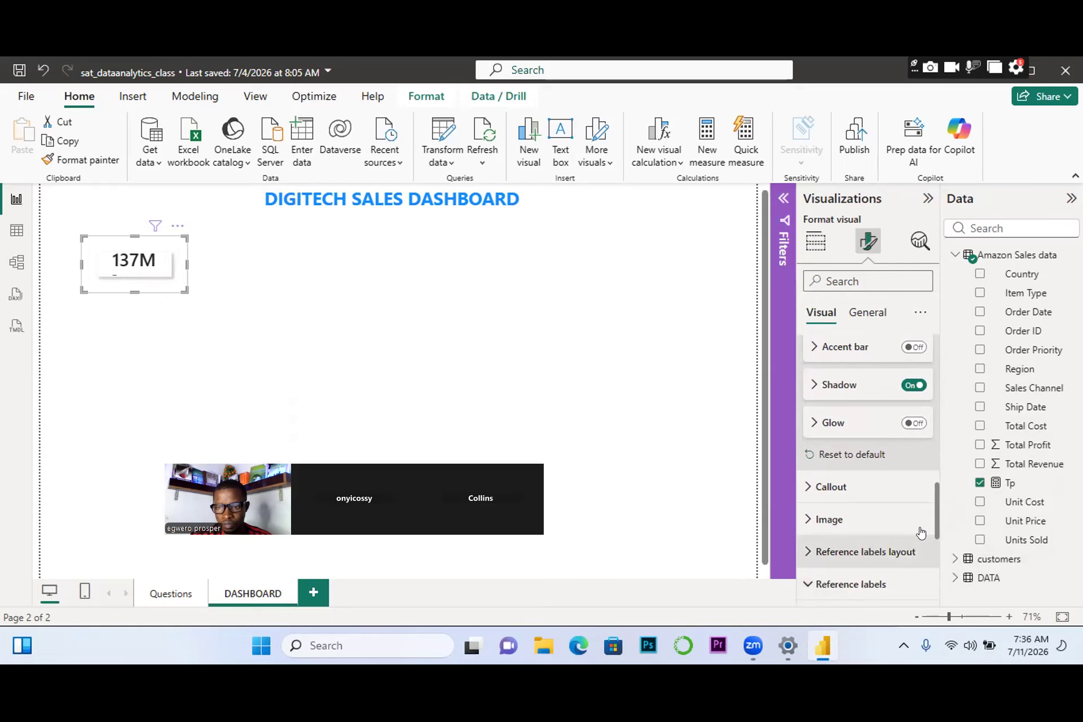
{"action": "left_click_drag", "start_coordinate": [932, 508], "coordinate": [936, 544]}
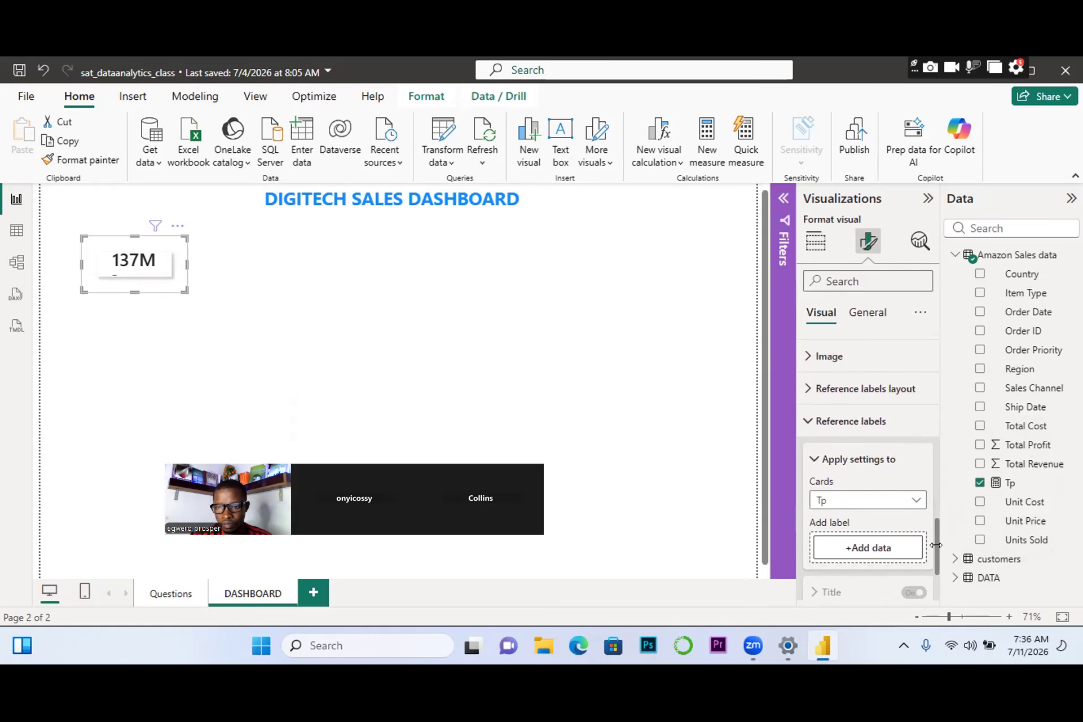
{"action": "left_click", "coordinate": [414, 420]}
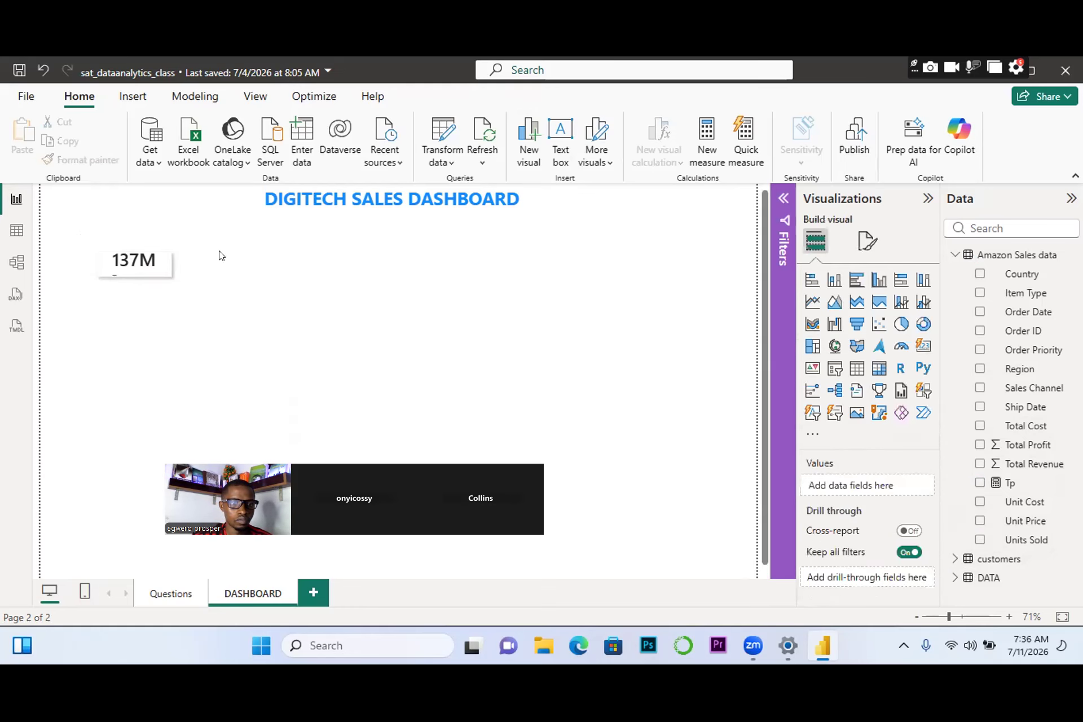
{"action": "left_click", "coordinate": [180, 265]}
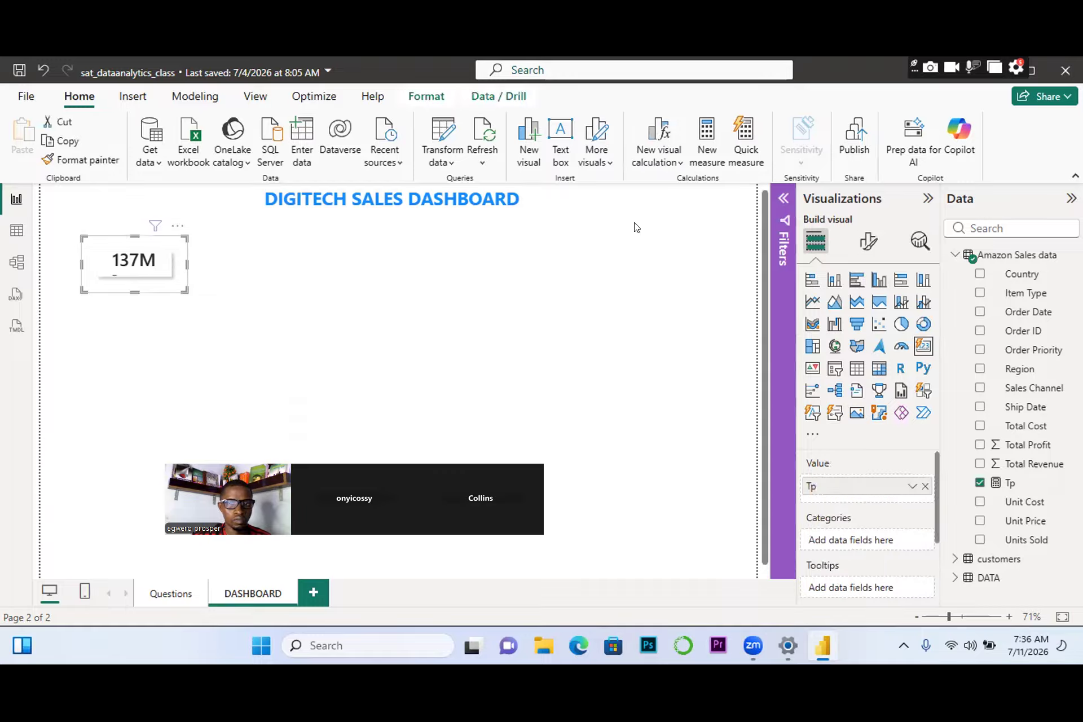
{"action": "left_click", "coordinate": [858, 254]}
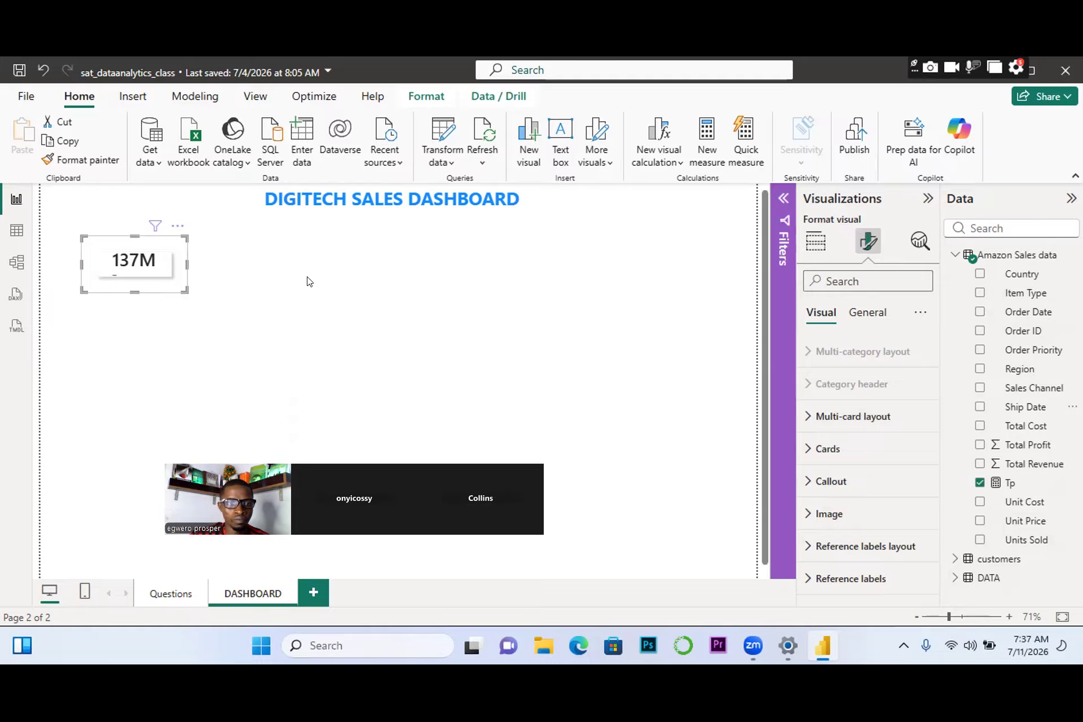
{"action": "left_click", "coordinate": [224, 282]}
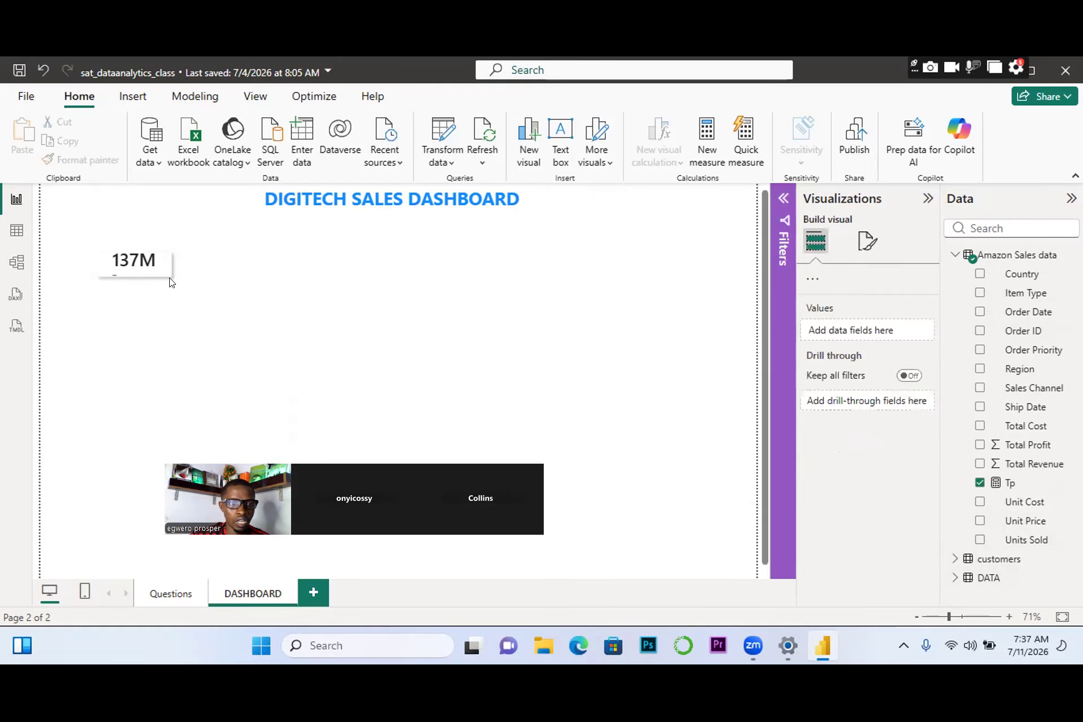
Extend the Tp card's height downward so both the value and its label fit inside the shadowed card.
{"action": "left_click", "coordinate": [124, 260]}
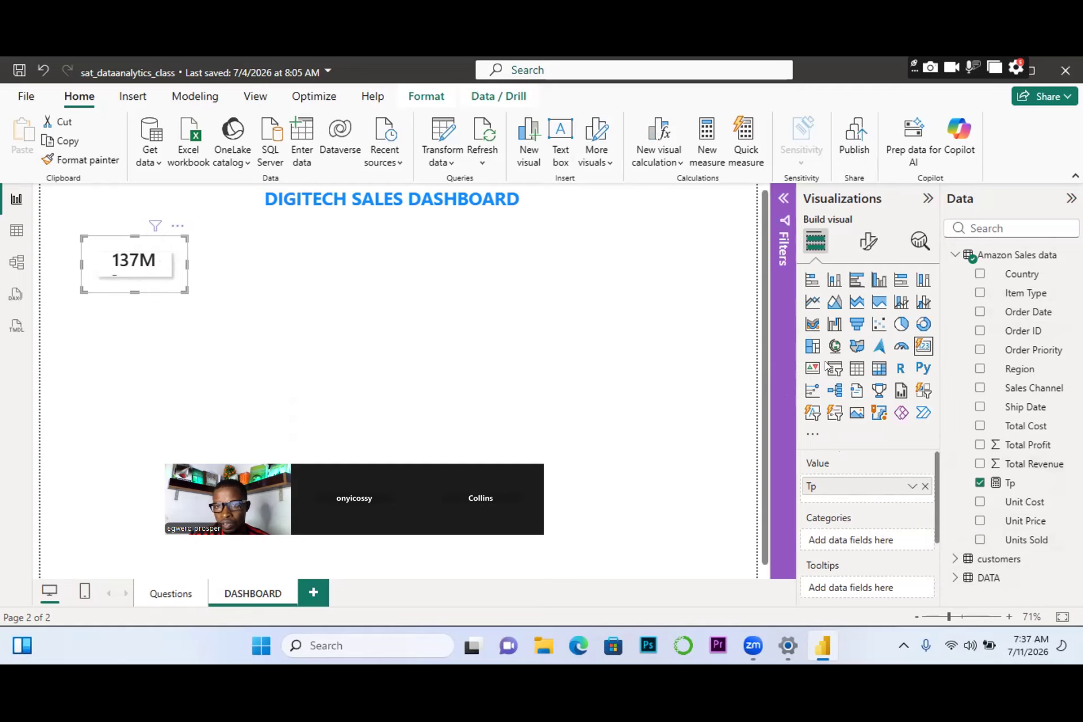
{"action": "left_click", "coordinate": [867, 243]}
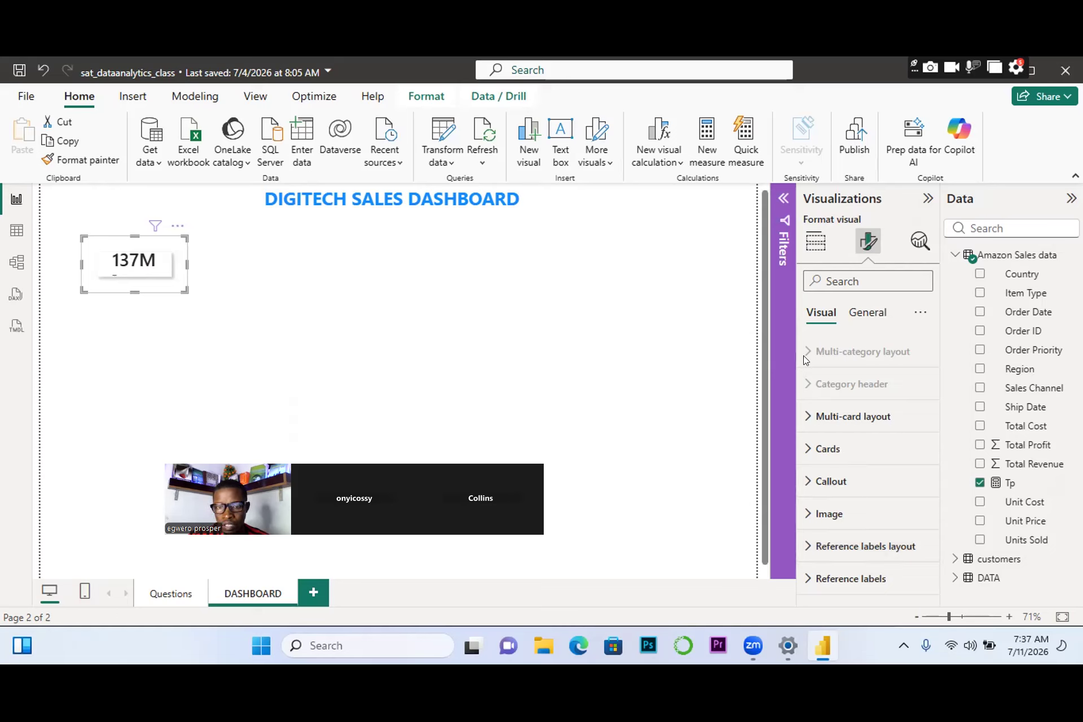
{"action": "mouse_move", "coordinate": [807, 384]}
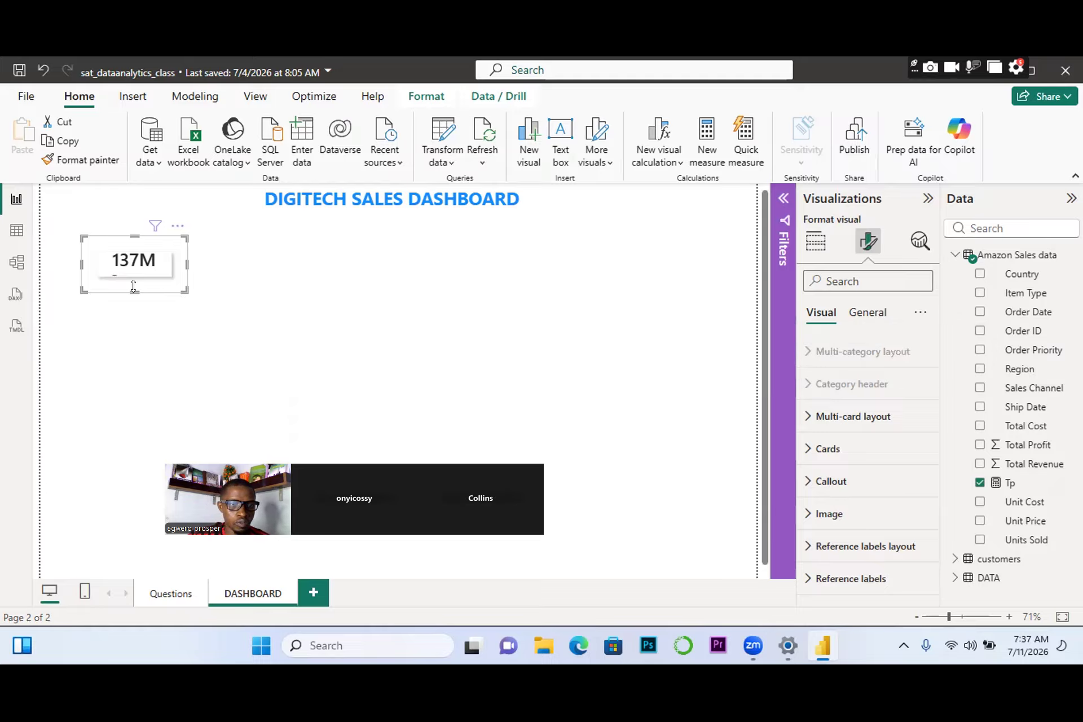
{"action": "left_click_drag", "start_coordinate": [134, 286], "coordinate": [142, 310]}
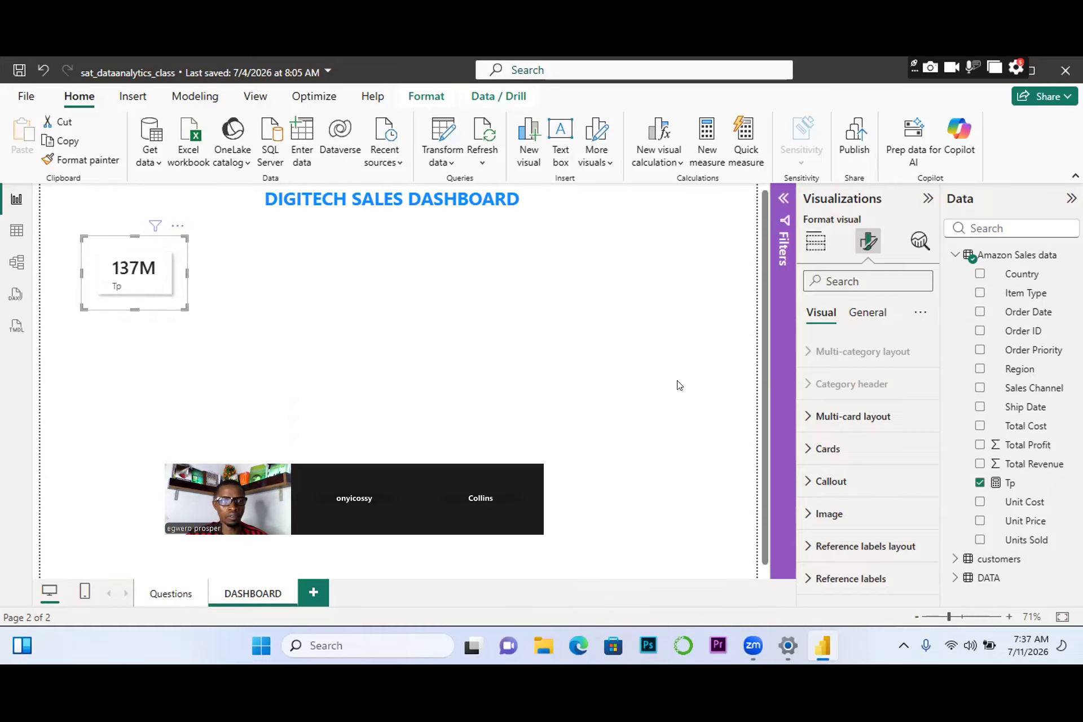
{"action": "left_click", "coordinate": [234, 323]}
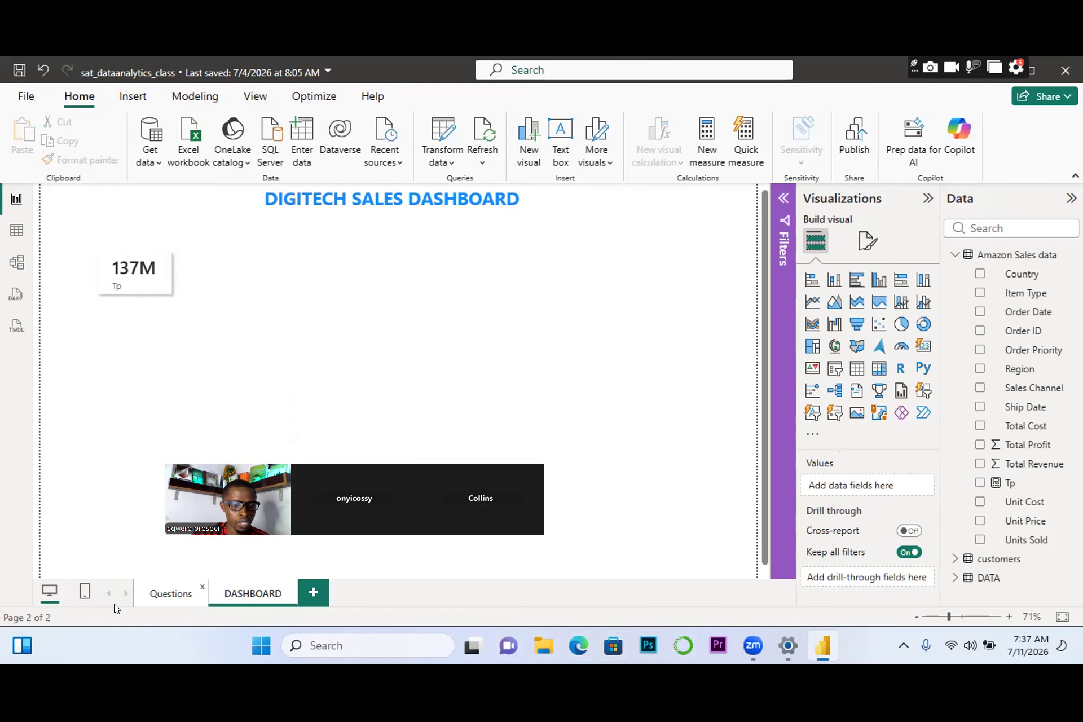
Check the listed analysis questions, and start a new measure named TR in the Amazon Sales data table.
{"action": "left_click", "coordinate": [157, 598]}
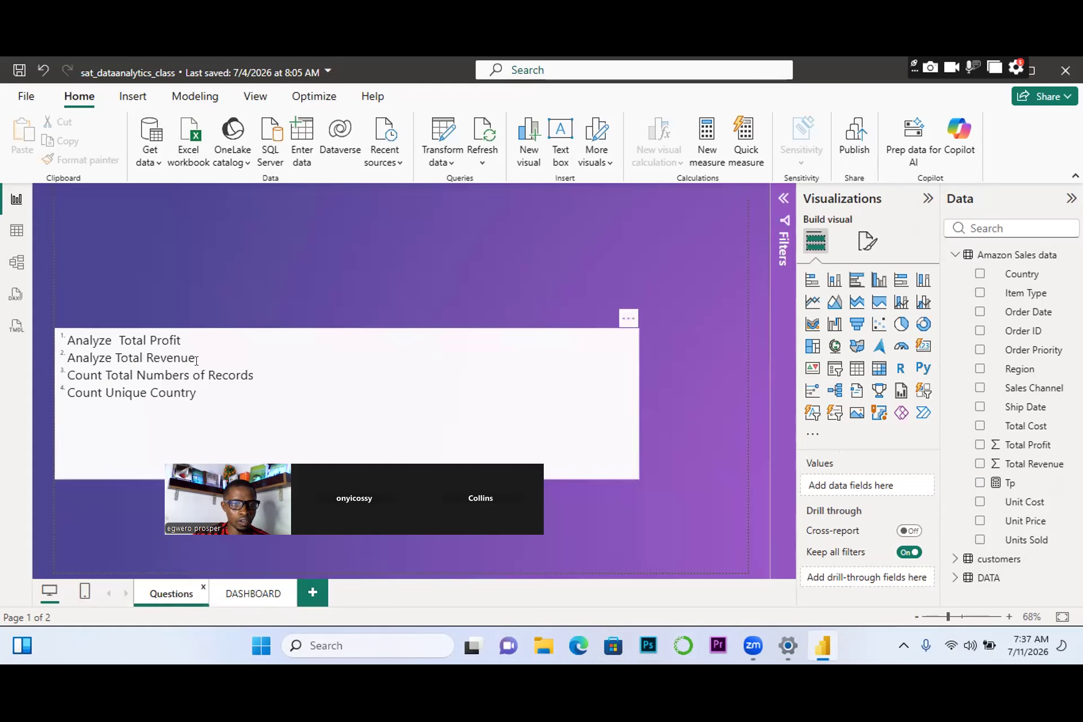
{"action": "left_click", "coordinate": [236, 597]}
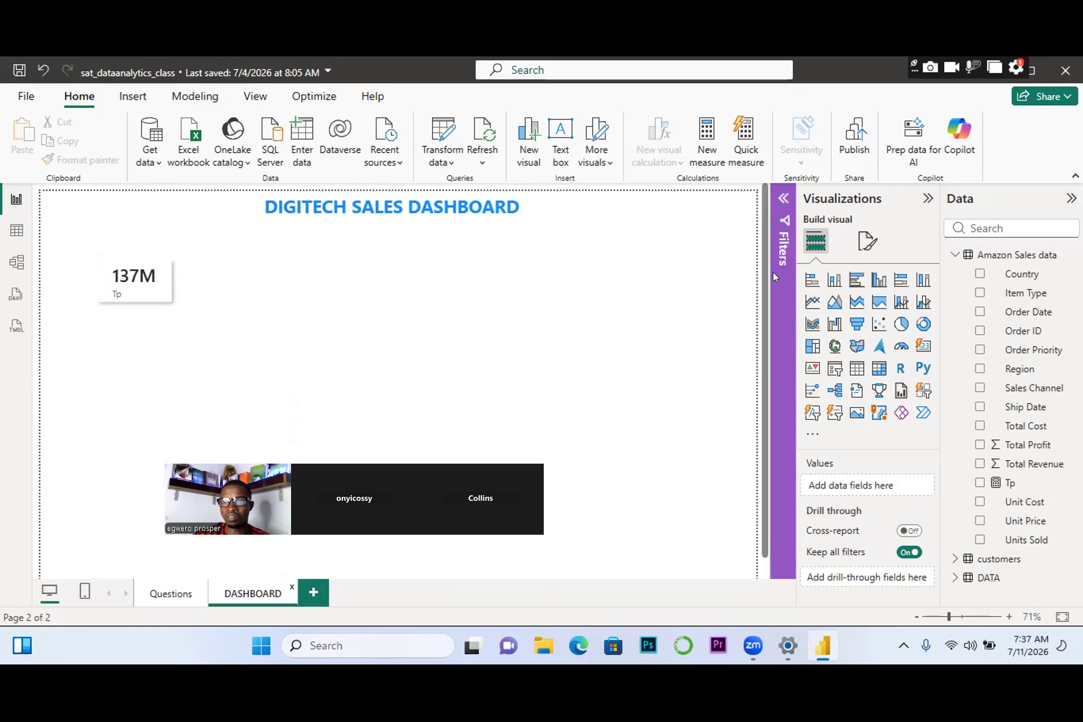
{"action": "right_click", "coordinate": [1021, 310]}
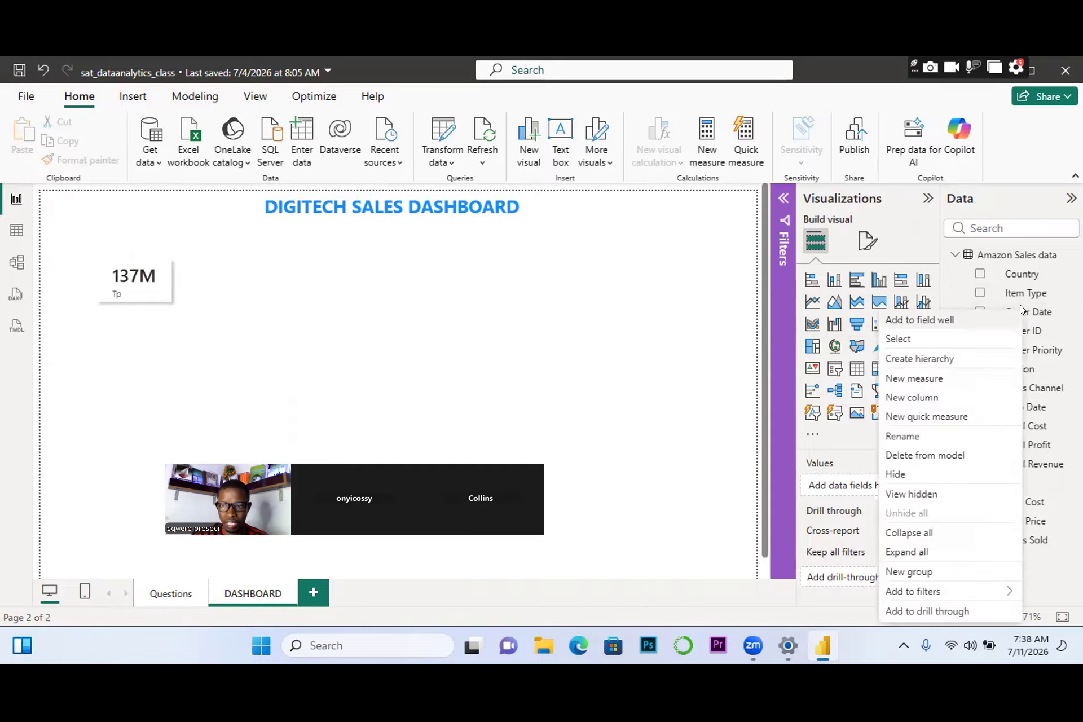
{"action": "left_click", "coordinate": [883, 387]}
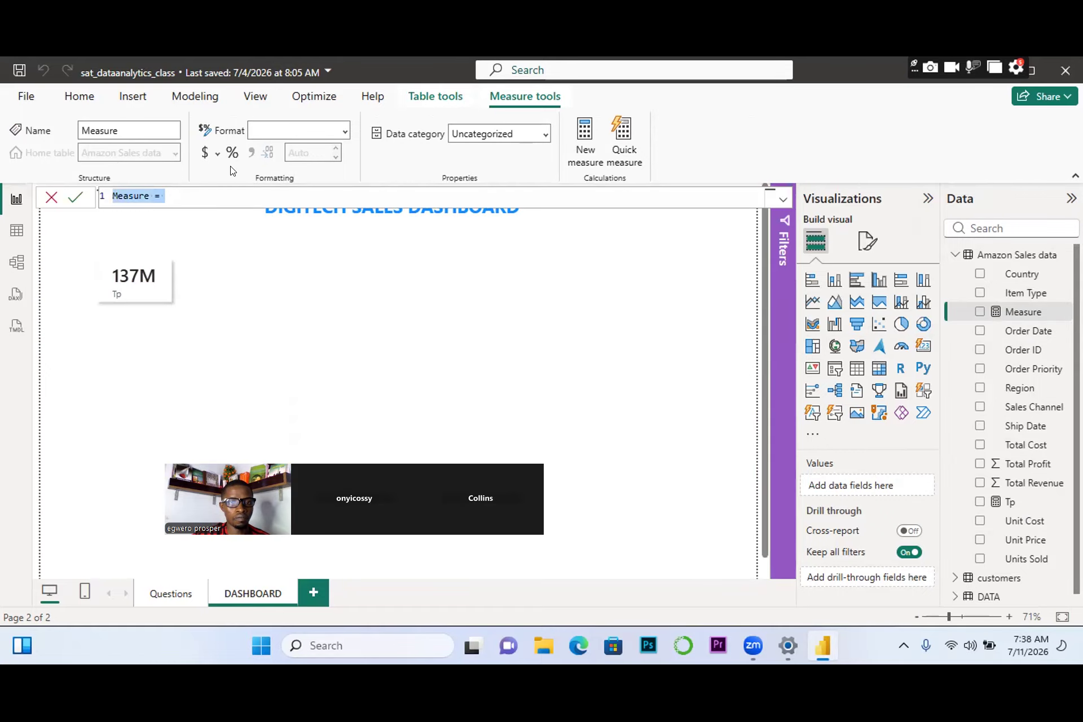
{"action": "left_click", "coordinate": [146, 190]}
{"action": "key", "text": "BackSpace"}
{"action": "key", "text": "BackSpace"}
{"action": "key", "text": "BackSpace"}
{"action": "key", "text": "BackSpace"}
{"action": "key", "text": "BackSpace"}
{"action": "key", "text": "BackSpace"}
{"action": "key", "text": "BackSpace"}
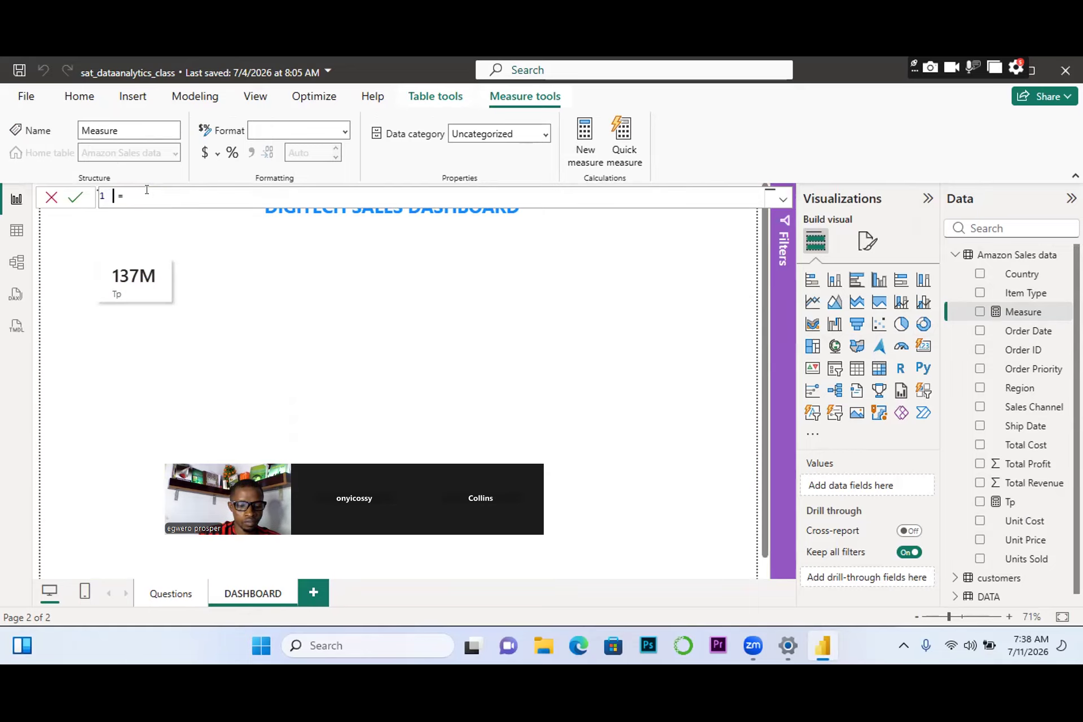
{"action": "type", "text": "R"}
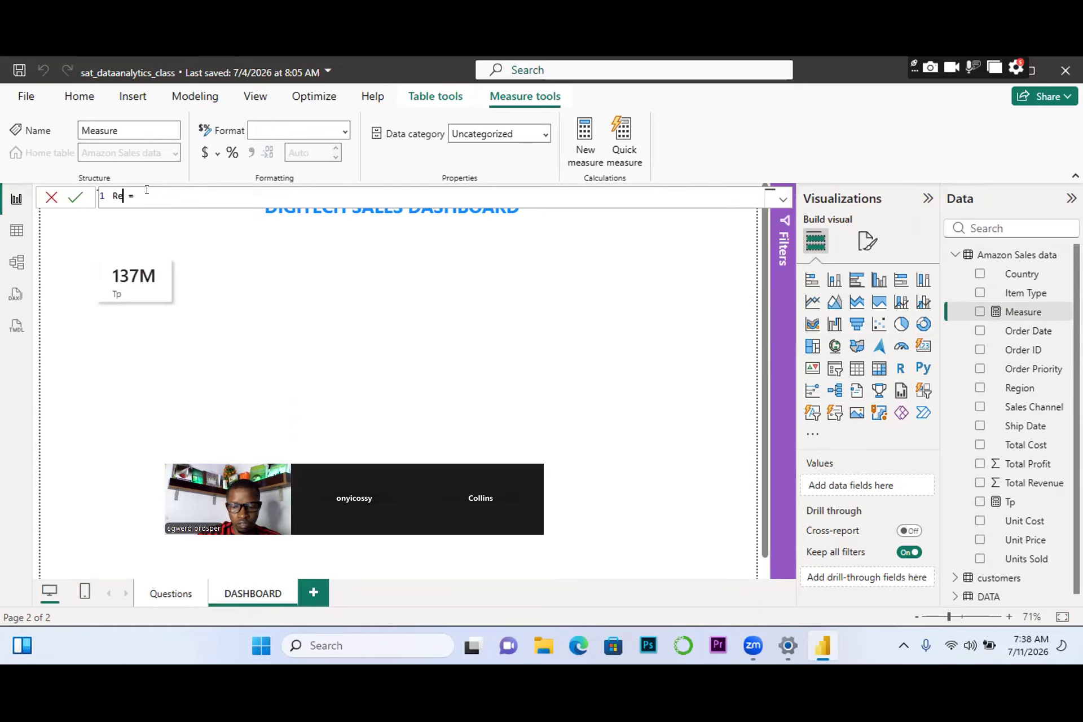
{"action": "key", "text": "BackSpace"}
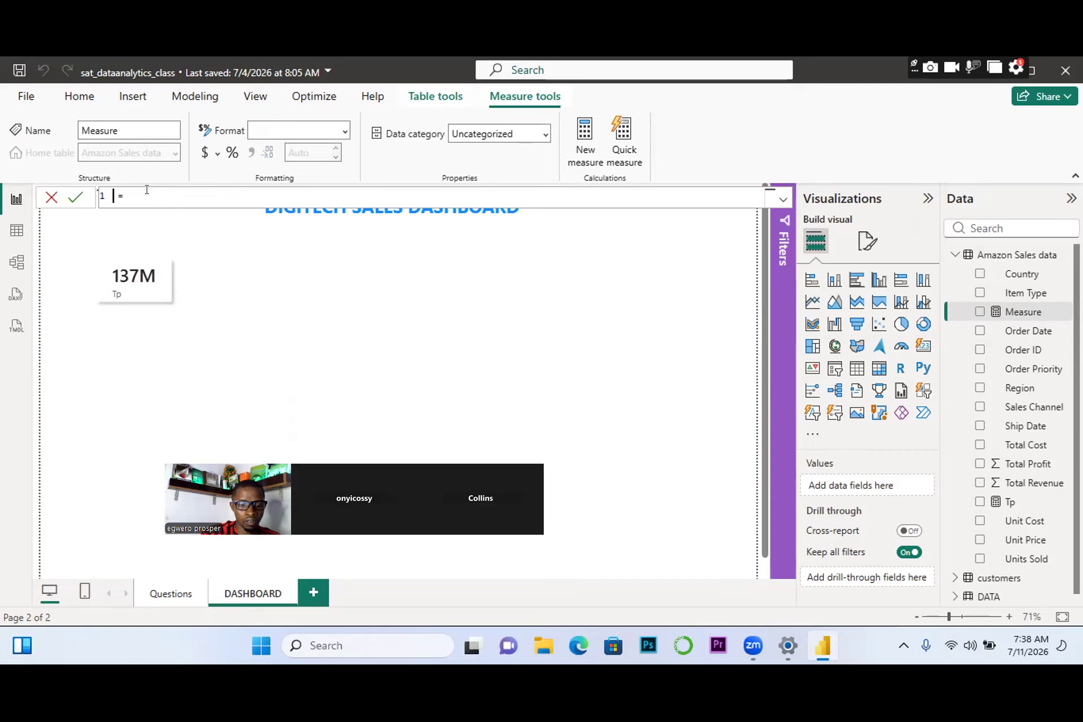
{"action": "type", "text": "TR = "}
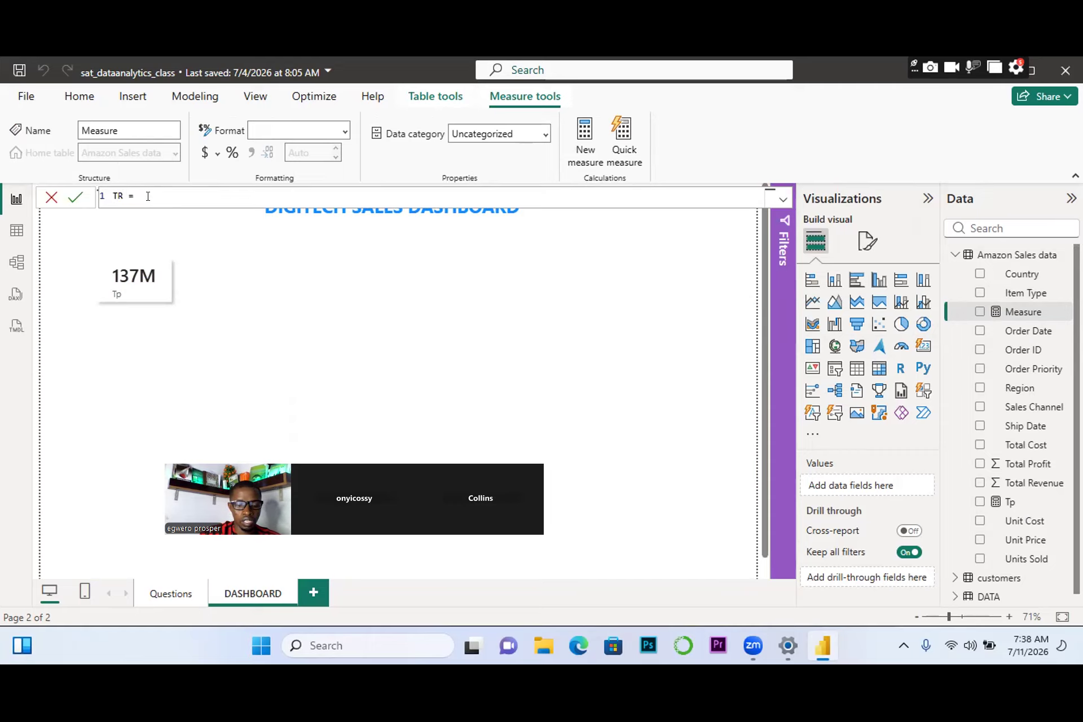
Define the TR measure as SUM('Amazon Sales data'[Total Revenue]) and commit it.
{"action": "type", "text": "sum"}
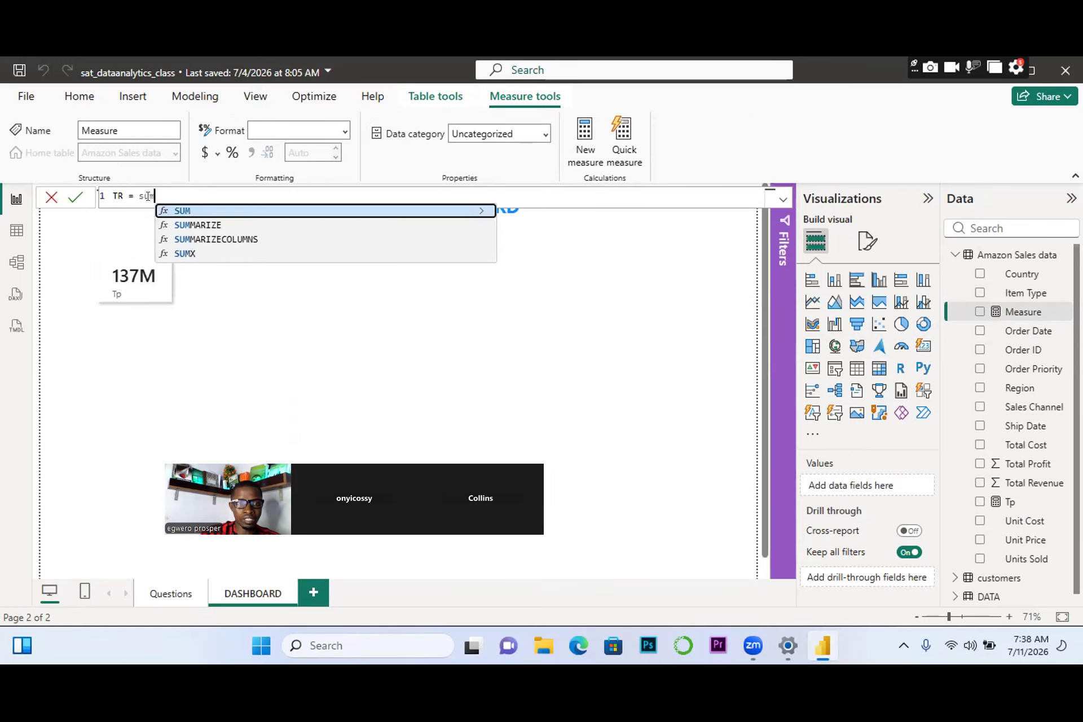
{"action": "double_click", "coordinate": [180, 211]}
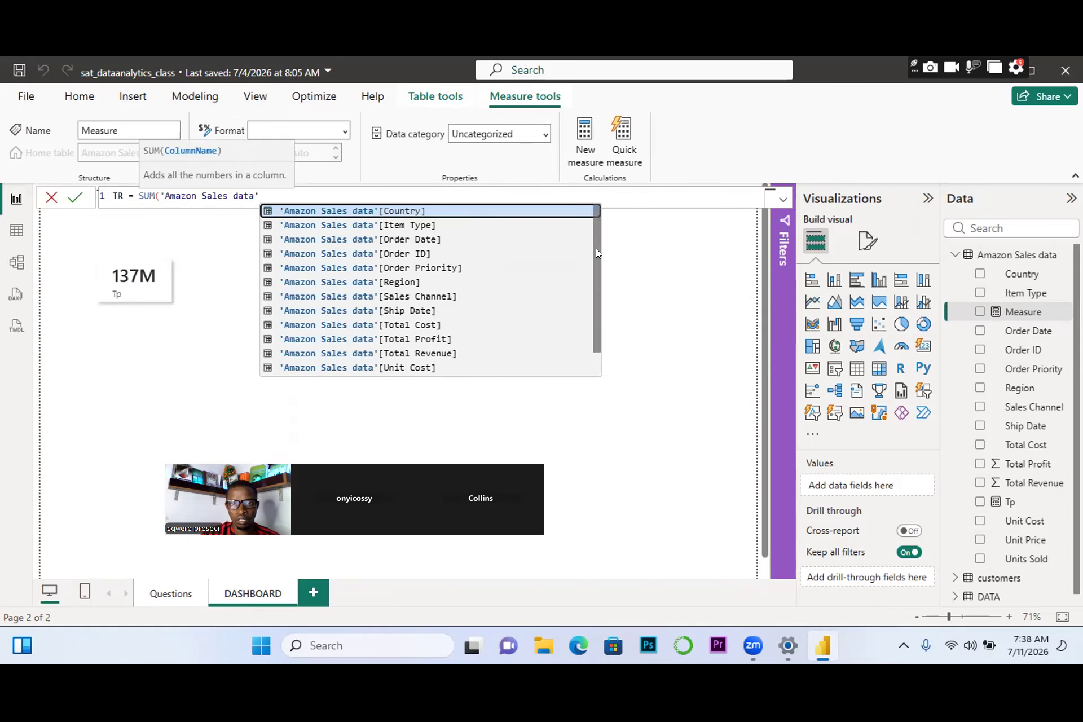
{"action": "left_click_drag", "start_coordinate": [597, 252], "coordinate": [601, 316]}
{"action": "double_click", "coordinate": [434, 329]}
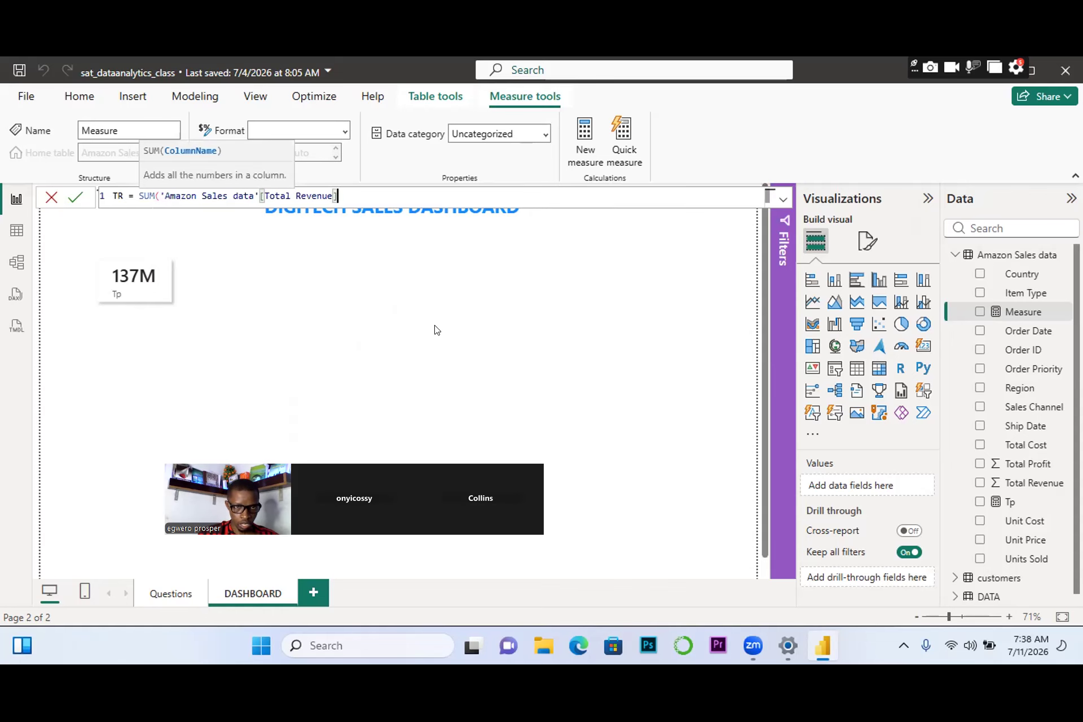
{"action": "left_click", "coordinate": [74, 196]}
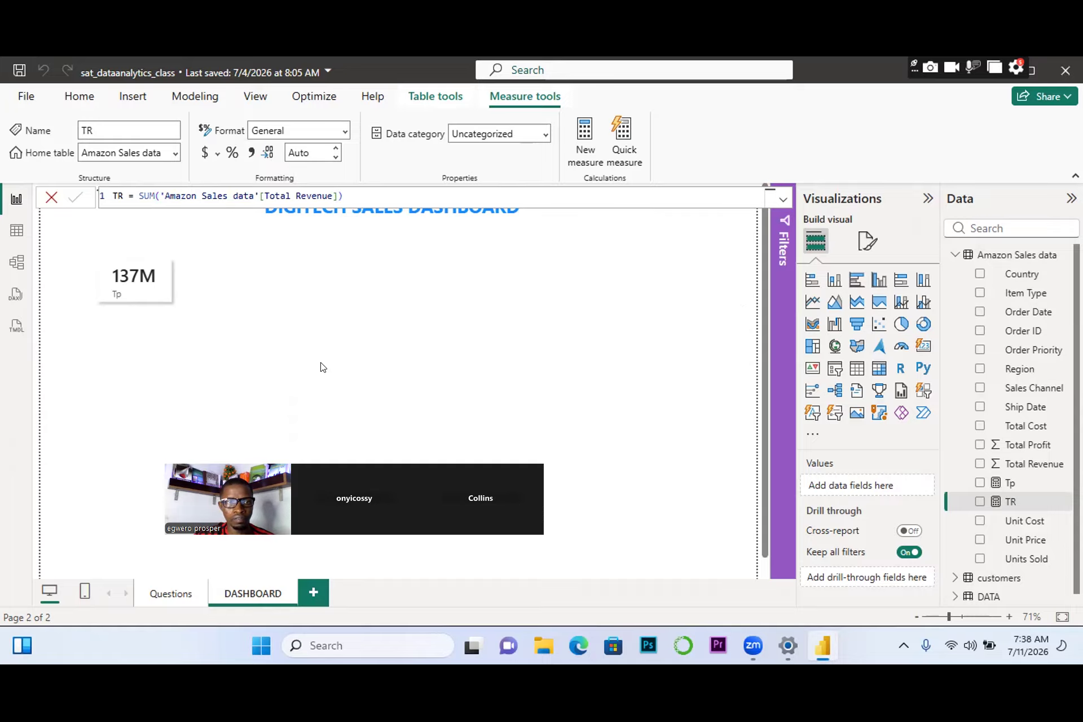
Add a new card visual beside the Tp card on the DASHBOARD page and assign the TR measure as its value.
{"action": "left_click", "coordinate": [288, 276]}
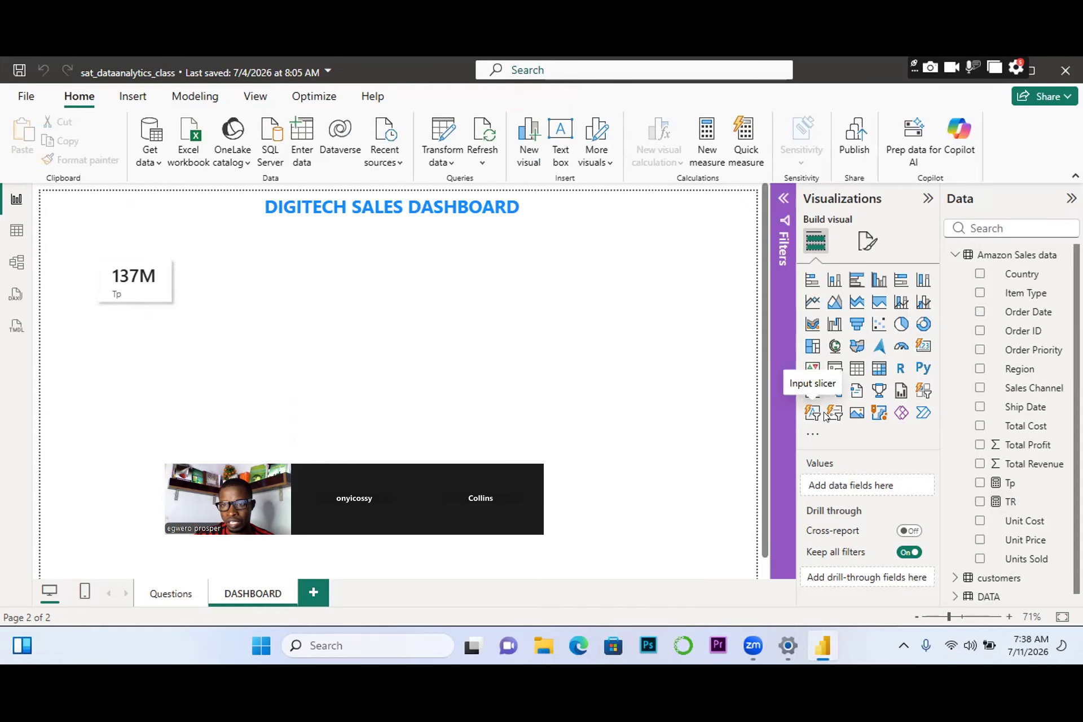
{"action": "left_click", "coordinate": [919, 348]}
{"action": "left_click_drag", "start_coordinate": [141, 419], "coordinate": [247, 317]}
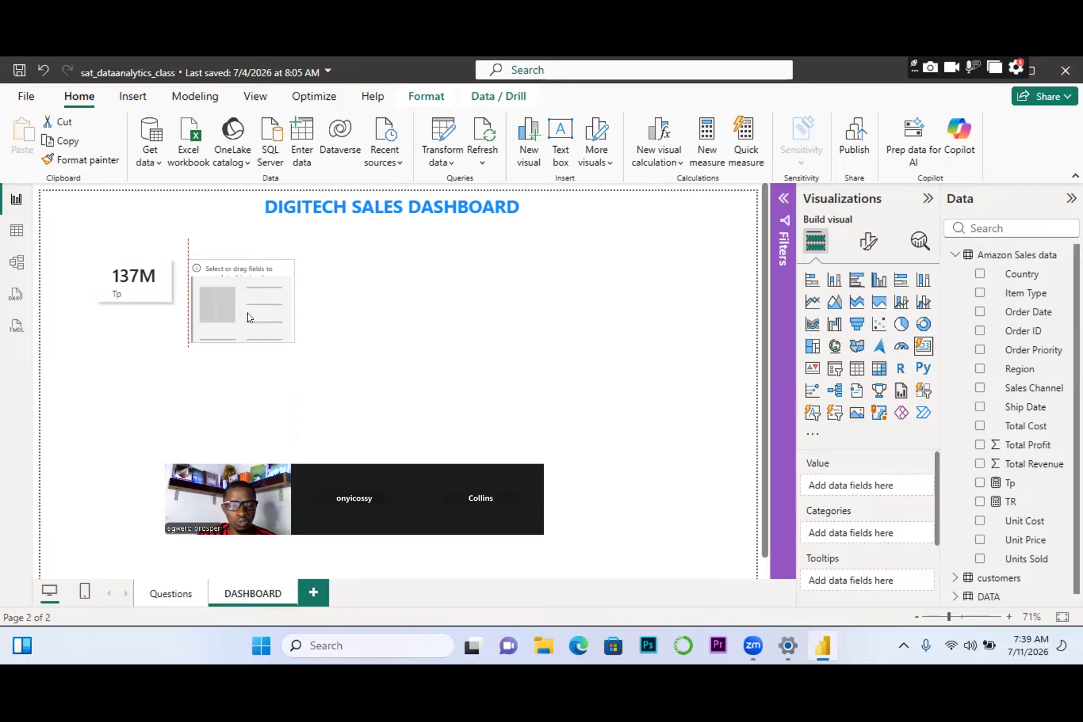
{"action": "mouse_move", "coordinate": [247, 317]}
{"action": "left_mouse_down"}
{"action": "mouse_move", "coordinate": [247, 347]}
{"action": "mouse_move", "coordinate": [247, 319]}
{"action": "left_mouse_up"}
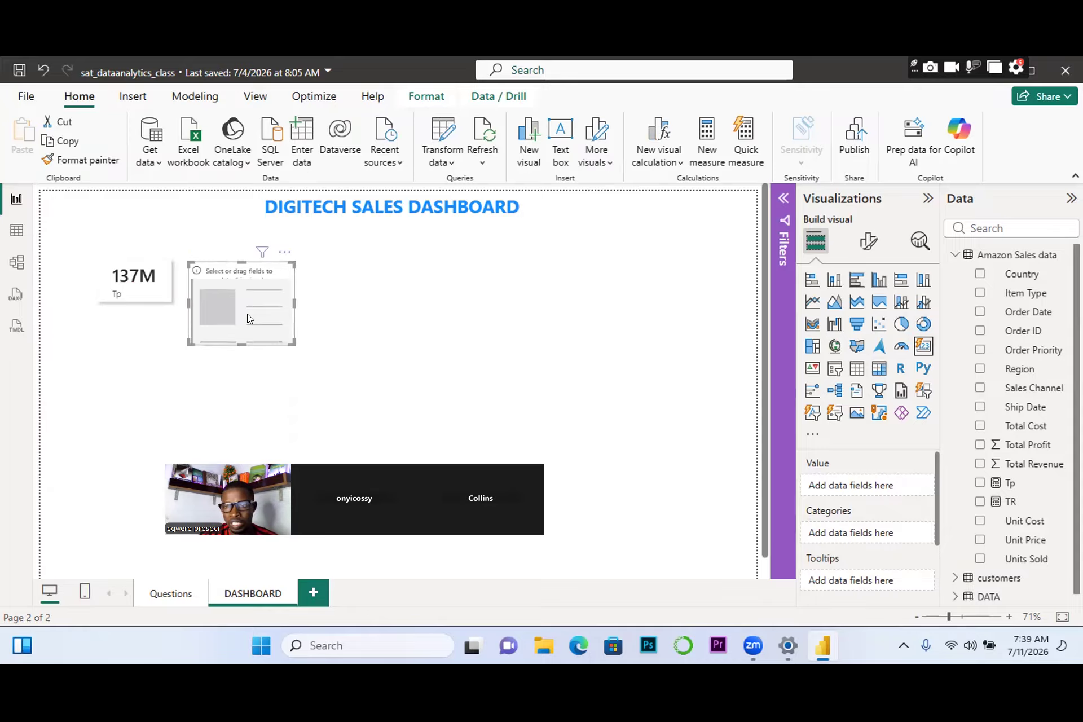
{"action": "left_click", "coordinate": [980, 501]}
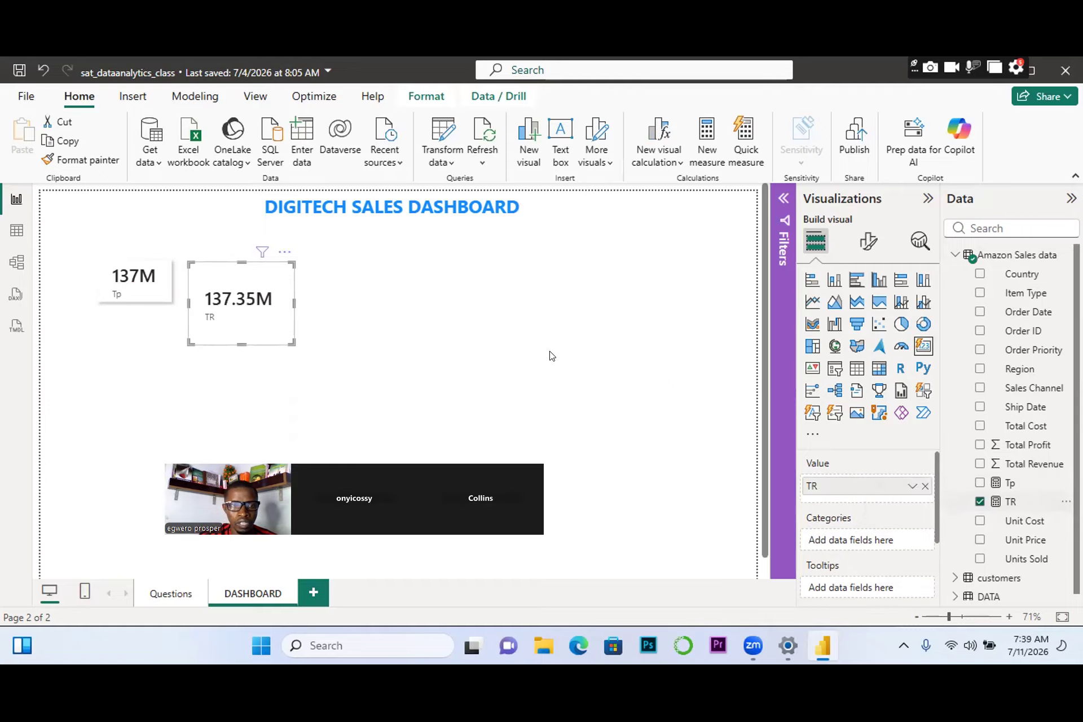
Make the TR card shorter and slightly wider, leaving enough height for both its value and label.
{"action": "mouse_move", "coordinate": [237, 343]}
{"action": "left_mouse_down"}
{"action": "mouse_move", "coordinate": [230, 321]}
{"action": "mouse_move", "coordinate": [230, 329]}
{"action": "left_mouse_up"}
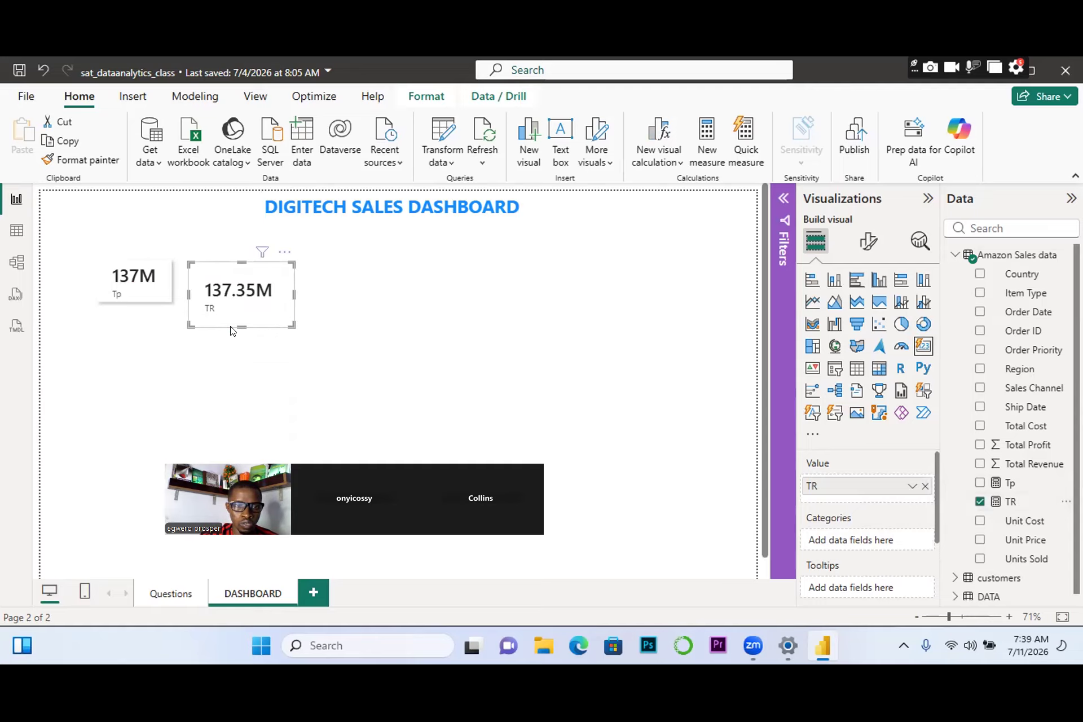
{"action": "left_click_drag", "start_coordinate": [235, 321], "coordinate": [230, 307]}
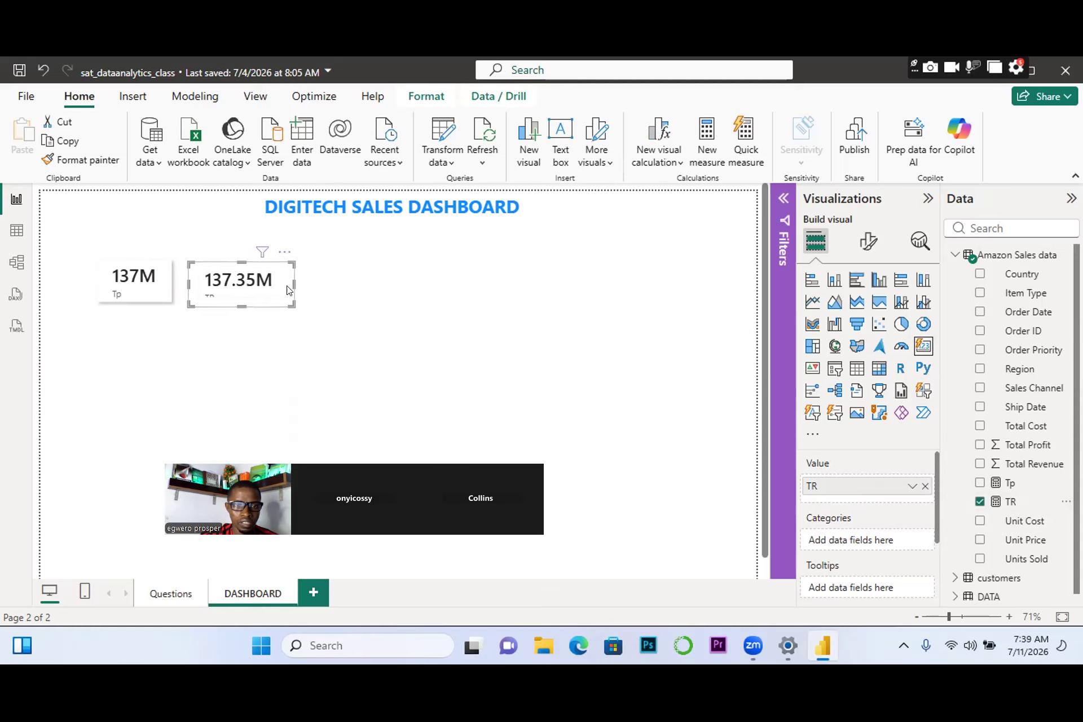
{"action": "left_click_drag", "start_coordinate": [294, 290], "coordinate": [309, 283]}
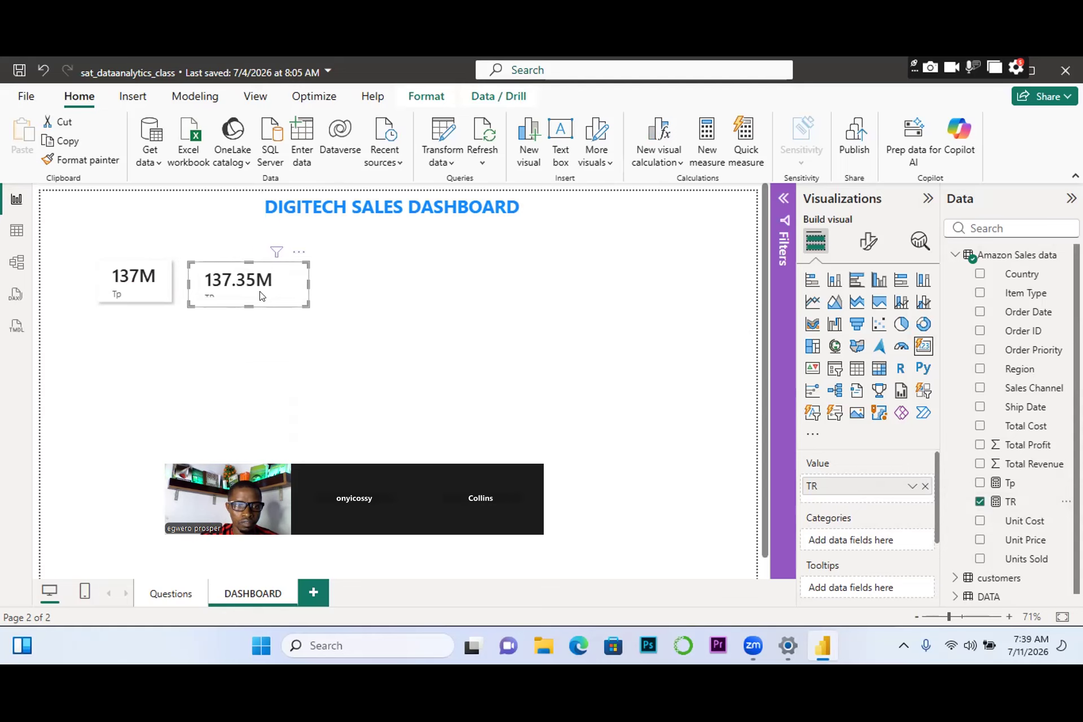
{"action": "left_click_drag", "start_coordinate": [245, 299], "coordinate": [249, 317]}
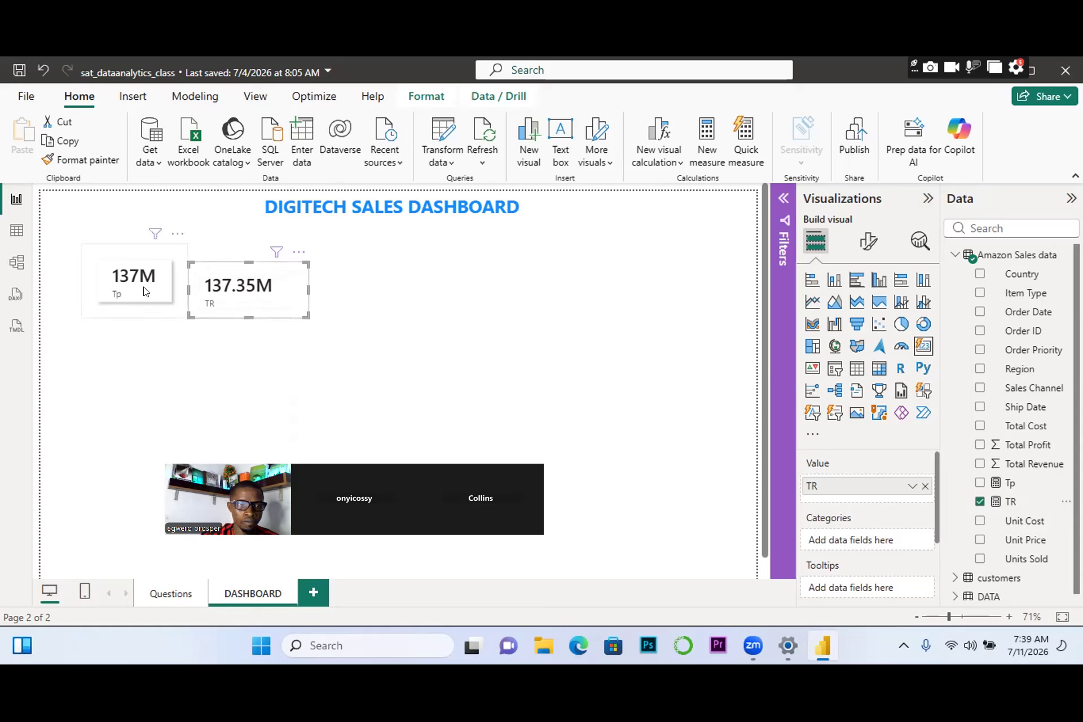
Move the TR card away from the Tp card to leave a clear horizontal gap between them.
{"action": "left_click", "coordinate": [144, 309]}
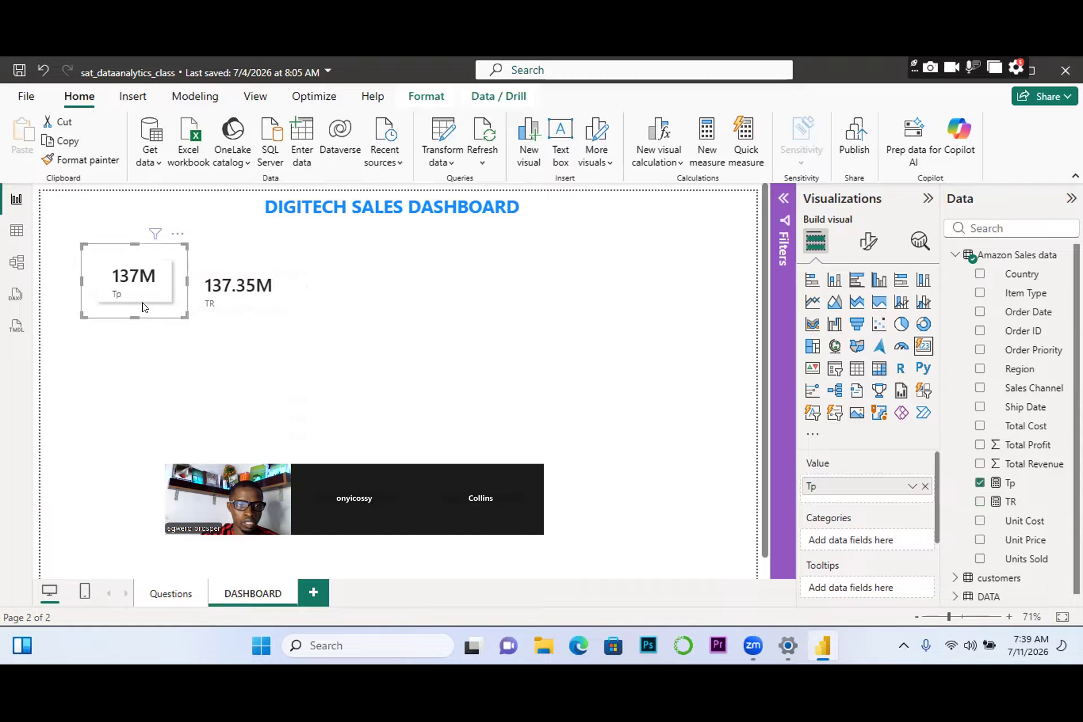
{"action": "left_click", "coordinate": [294, 297]}
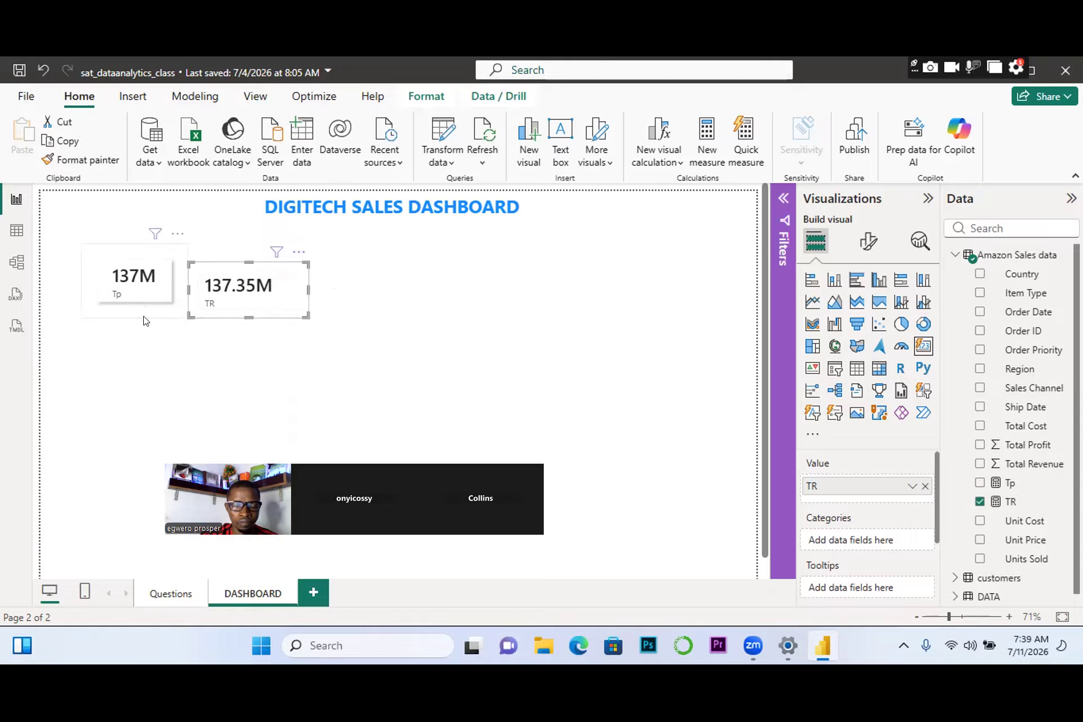
{"action": "left_click_drag", "start_coordinate": [298, 269], "coordinate": [301, 270]}
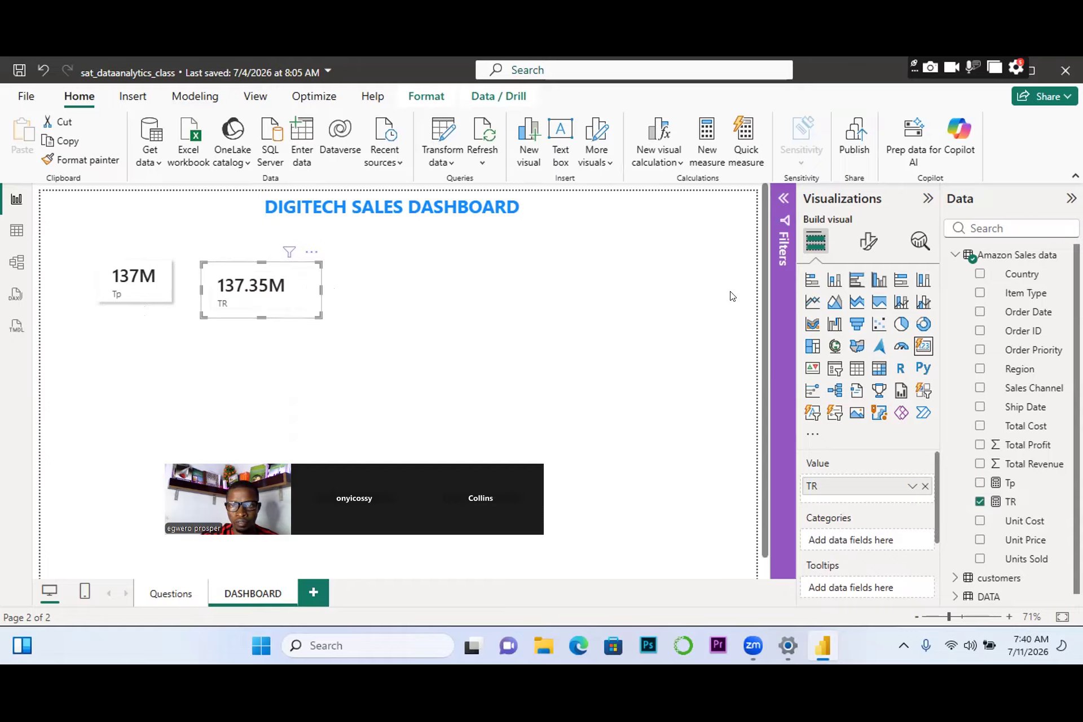
{"action": "left_click_drag", "start_coordinate": [292, 308], "coordinate": [305, 306]}
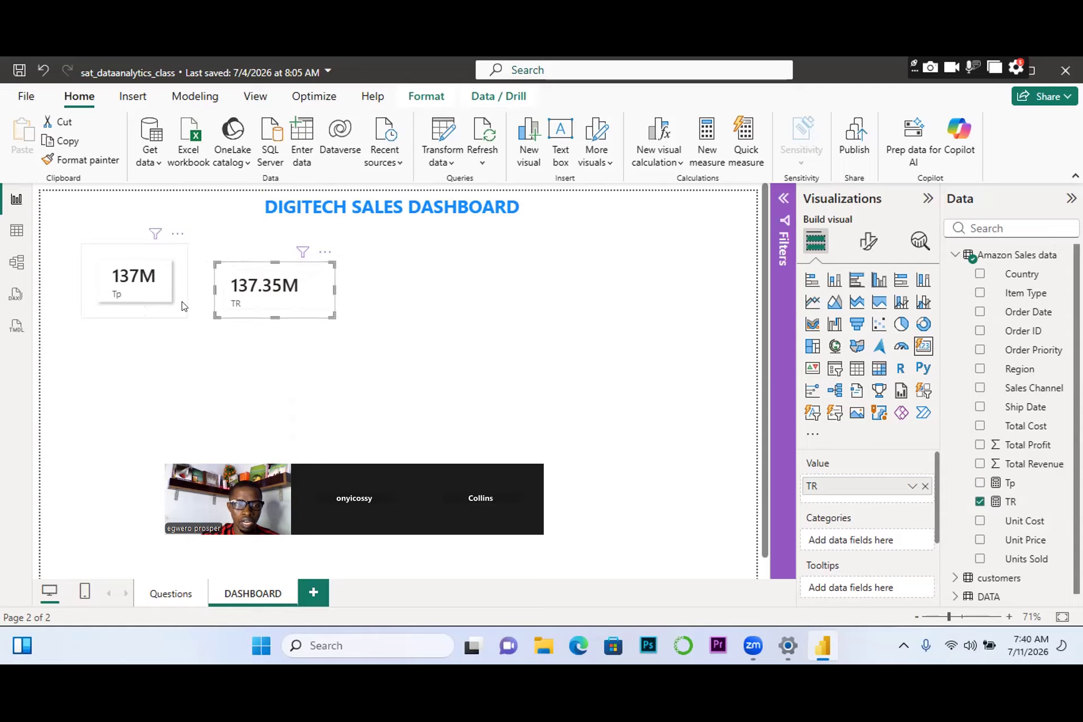
Copy the Tp card's formatting onto the TR card with Format painter.
{"action": "left_click", "coordinate": [149, 302]}
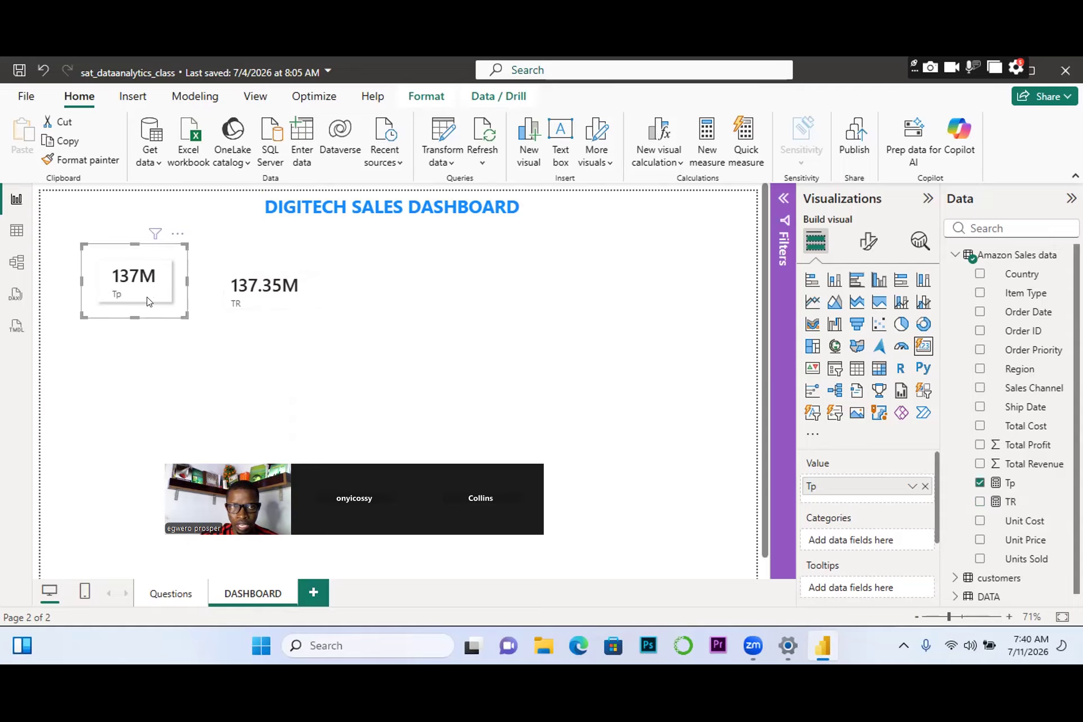
{"action": "left_click", "coordinate": [70, 162]}
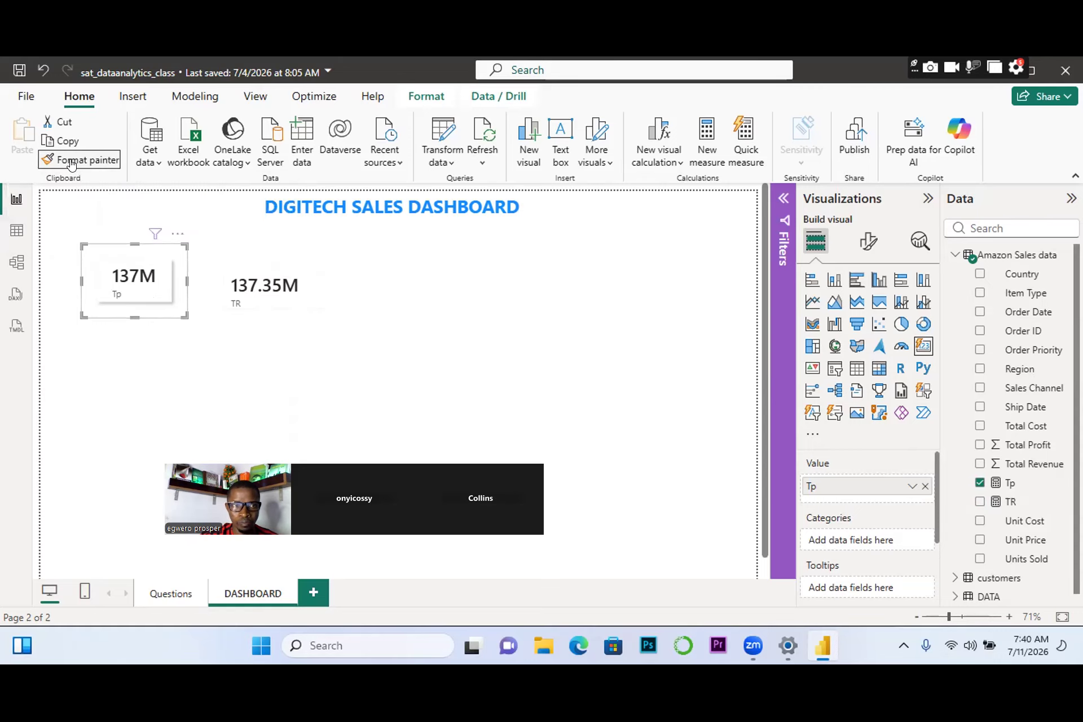
{"action": "left_click", "coordinate": [310, 278]}
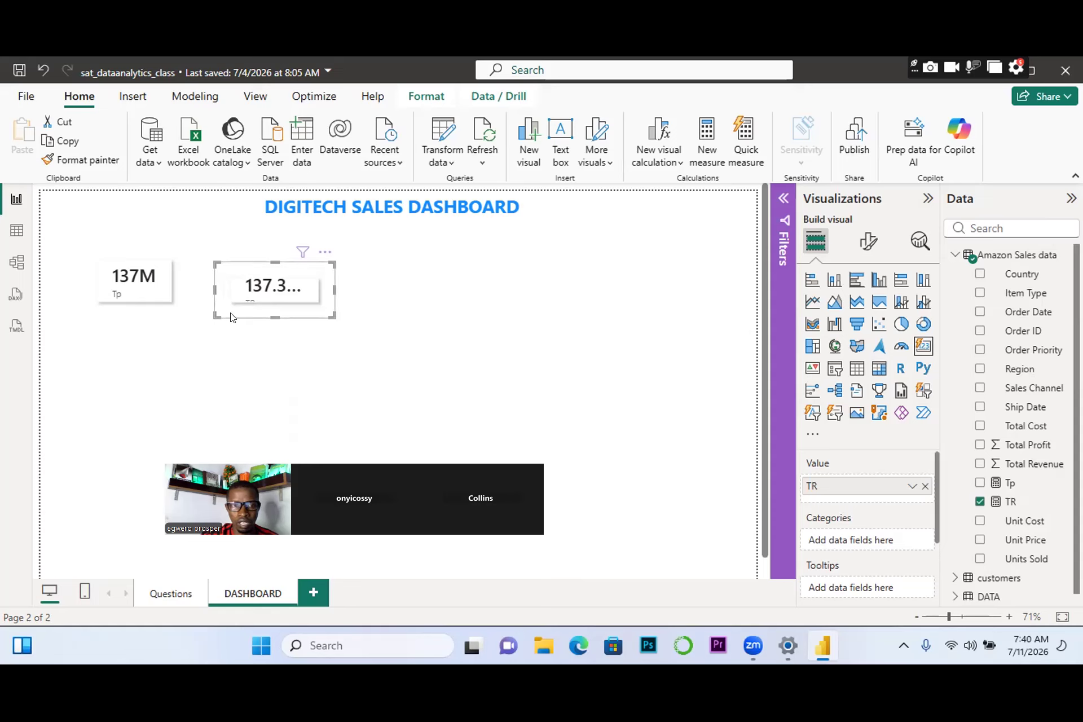
{"action": "left_click", "coordinate": [186, 321]}
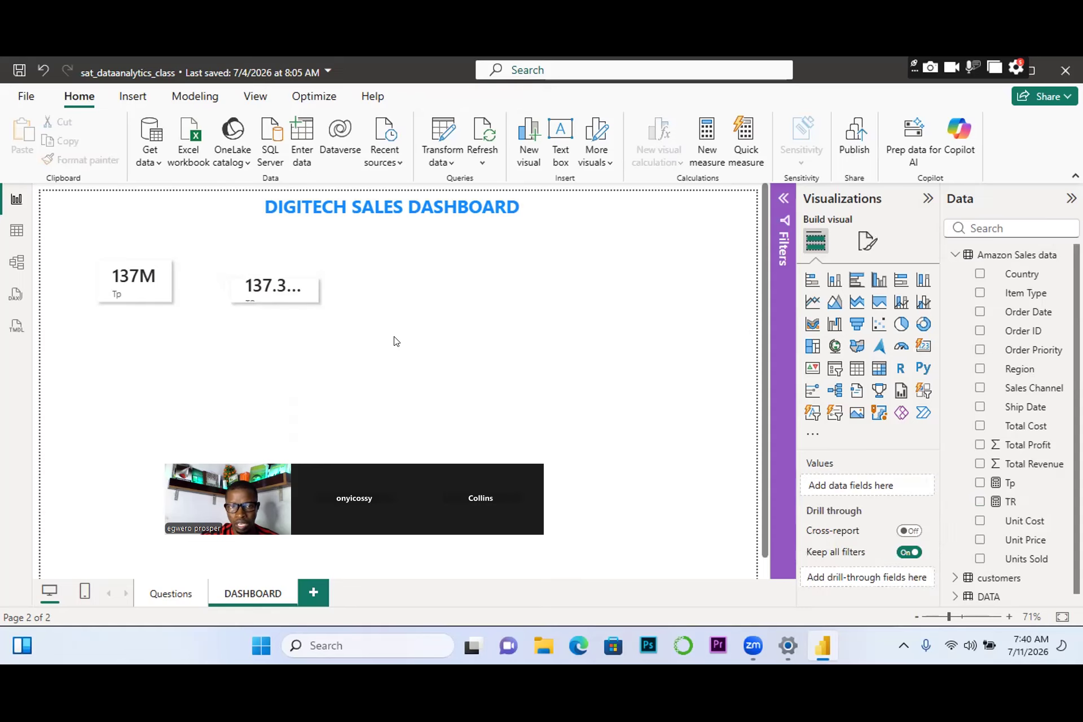
Move the TR card slightly upward so its center aligns with the Tp card's center.
{"action": "left_click", "coordinate": [310, 277]}
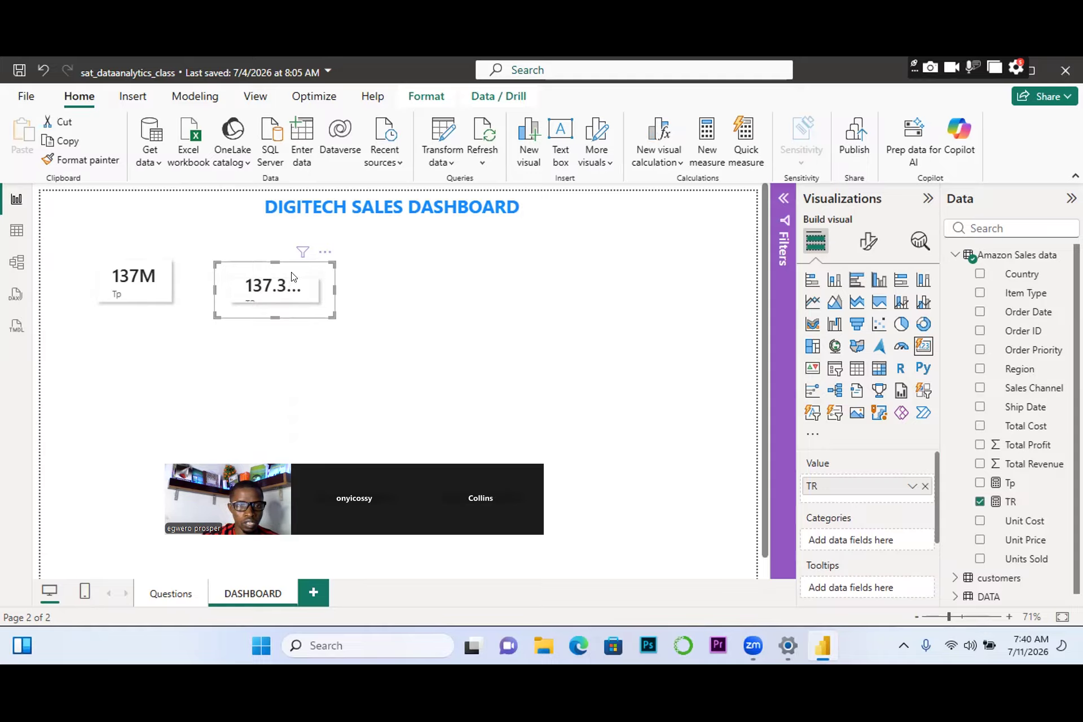
{"action": "left_click_drag", "start_coordinate": [288, 271], "coordinate": [286, 269]}
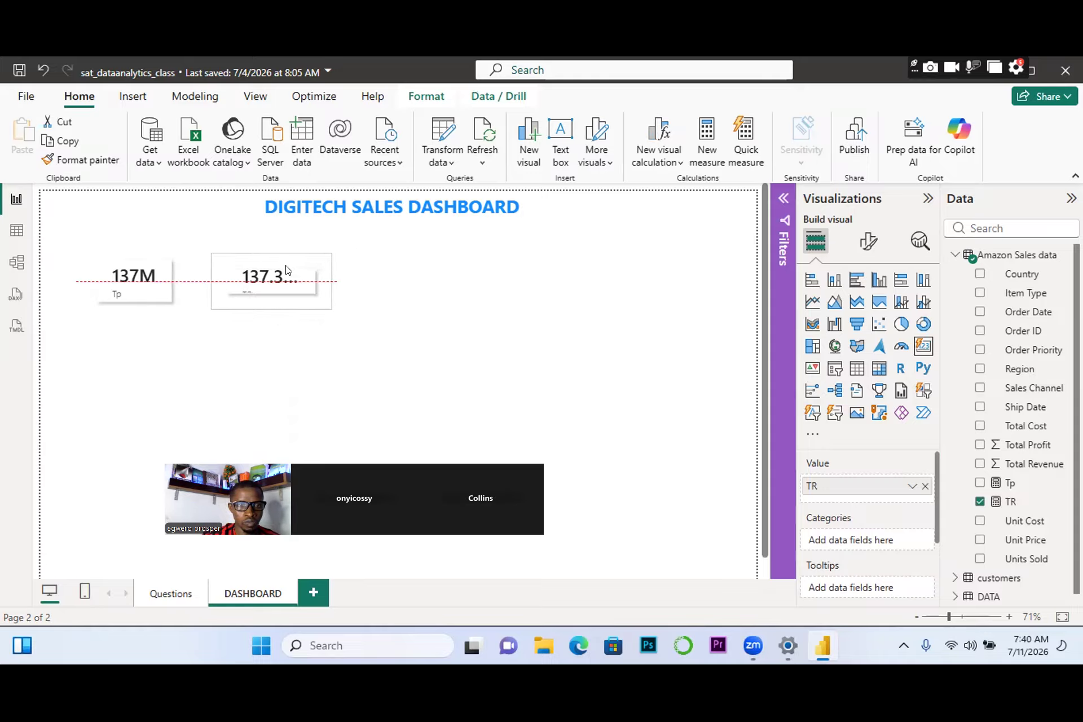
{"action": "left_click", "coordinate": [349, 383]}
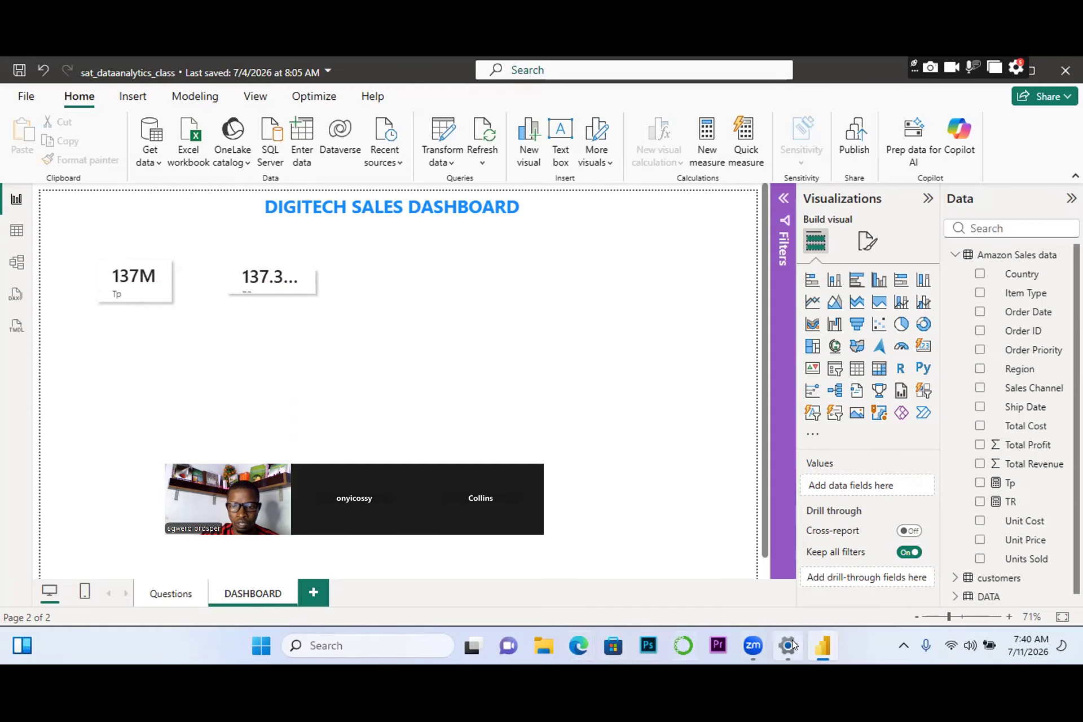
Check the questions list, return to the DASHBOARD page and create a new measure named CTotal in the Amazon Sales data table.
{"action": "mouse_move", "coordinate": [807, 640]}
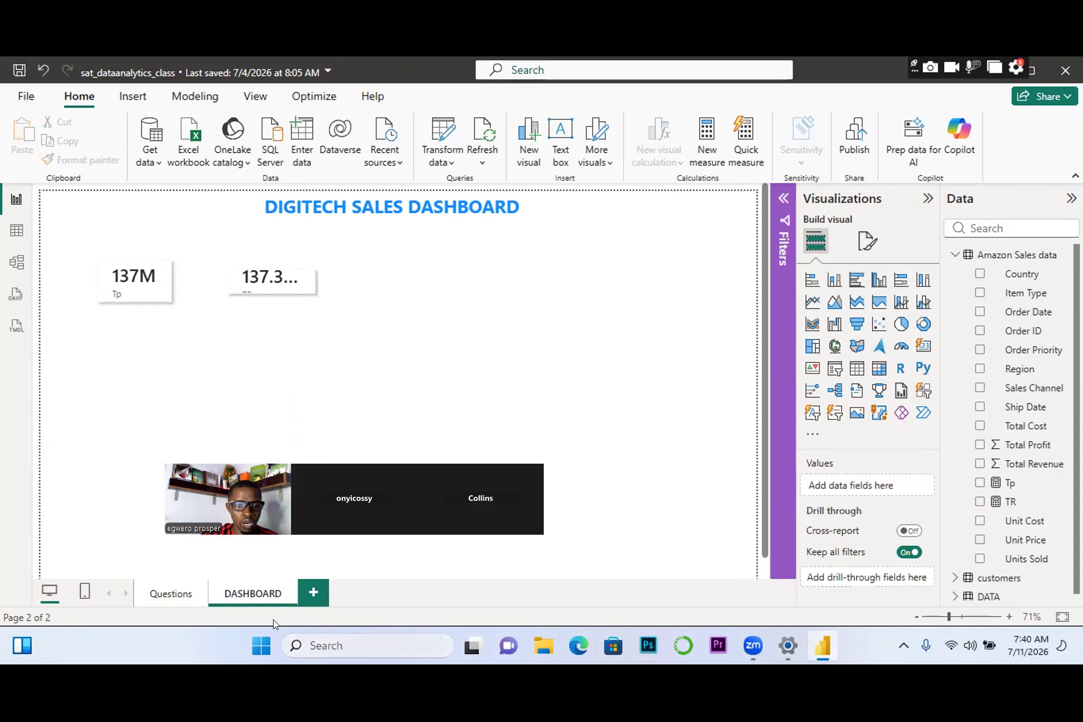
{"action": "left_click", "coordinate": [171, 594]}
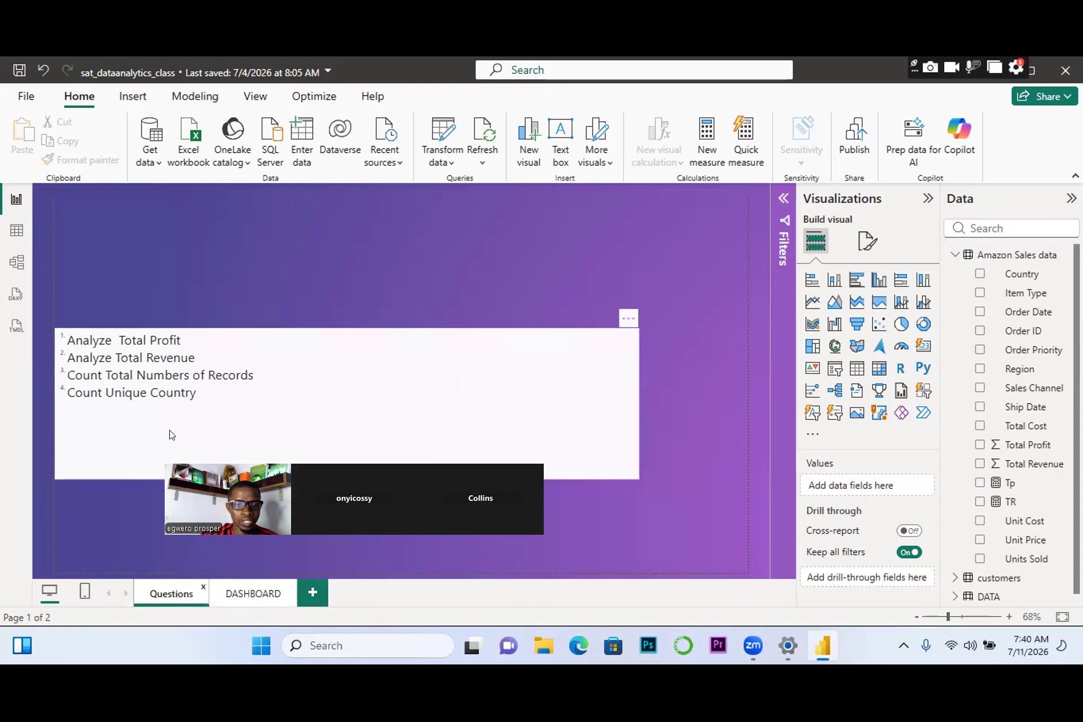
{"action": "left_click", "coordinate": [270, 596]}
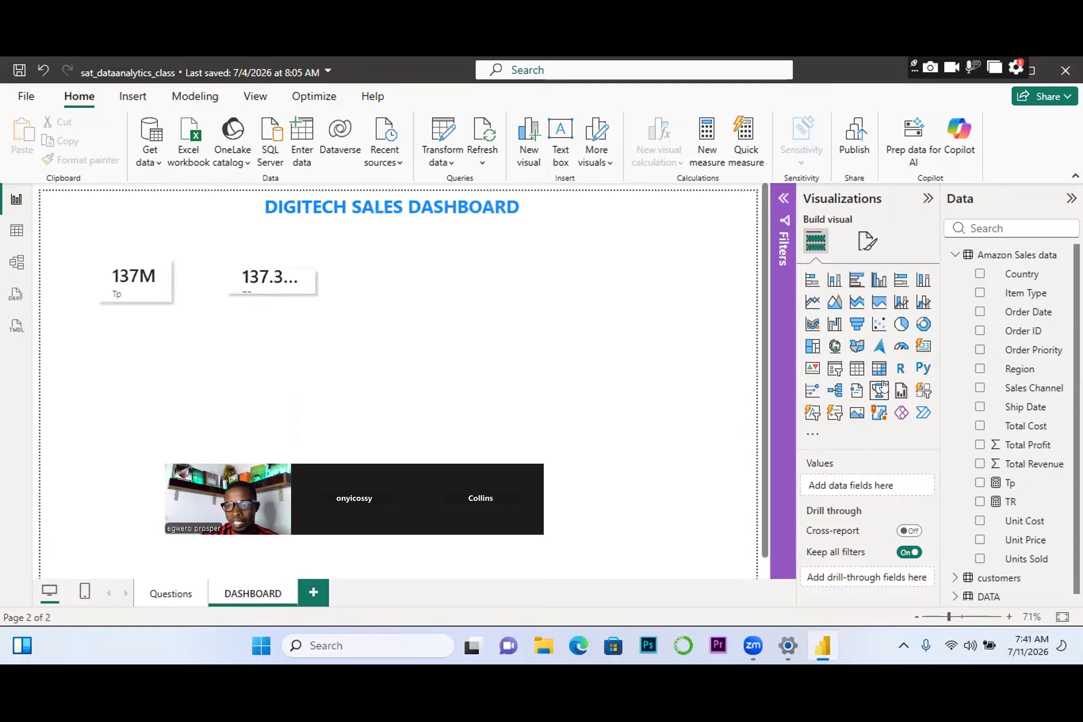
{"action": "right_click", "coordinate": [1020, 391]}
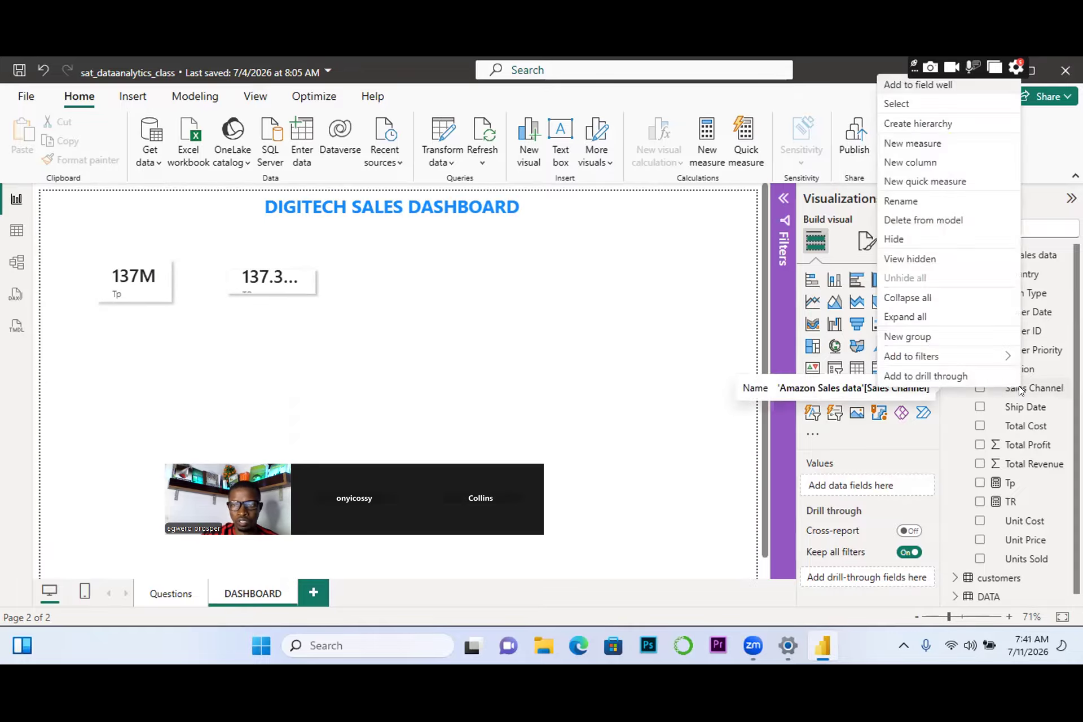
{"action": "left_click", "coordinate": [897, 144]}
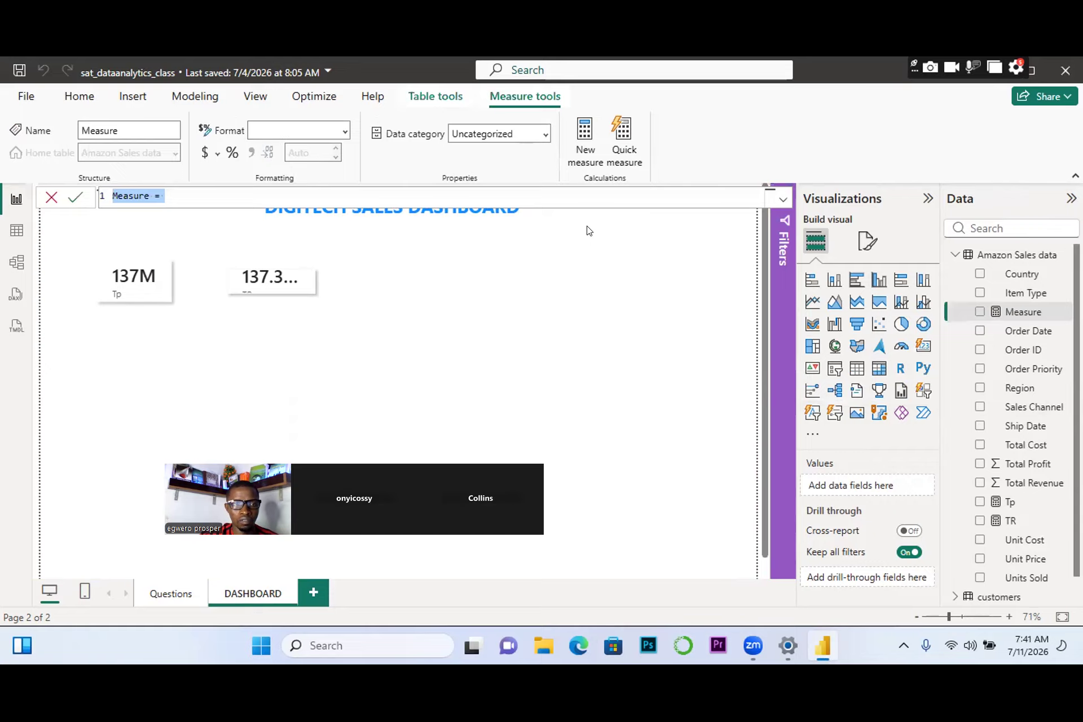
{"action": "left_click", "coordinate": [149, 194]}
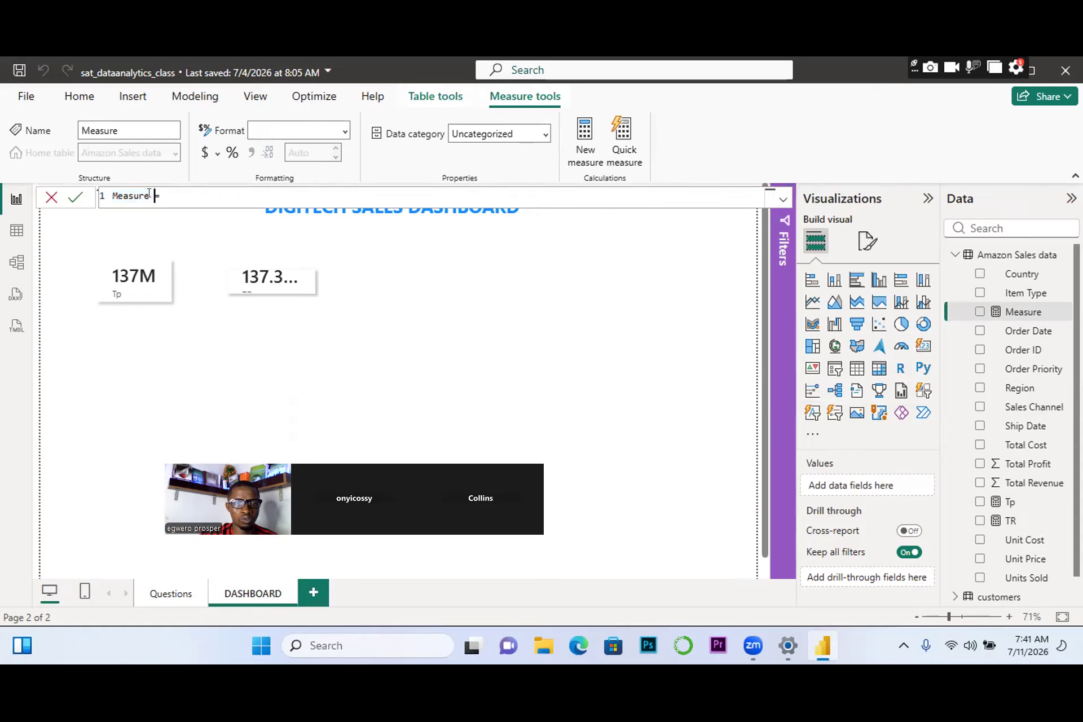
{"action": "key", "text": "BackSpace"}
{"action": "key", "text": "BackSpace"}
{"action": "key", "text": "BackSpace"}
{"action": "key", "text": "BackSpace"}
{"action": "key", "text": "BackSpace"}
{"action": "key", "text": "BackSpace"}
{"action": "key", "text": "BackSpace"}
{"action": "key", "text": "BackSpace"}
{"action": "key", "text": "BackSpace"}
{"action": "key", "text": "BackSpace"}
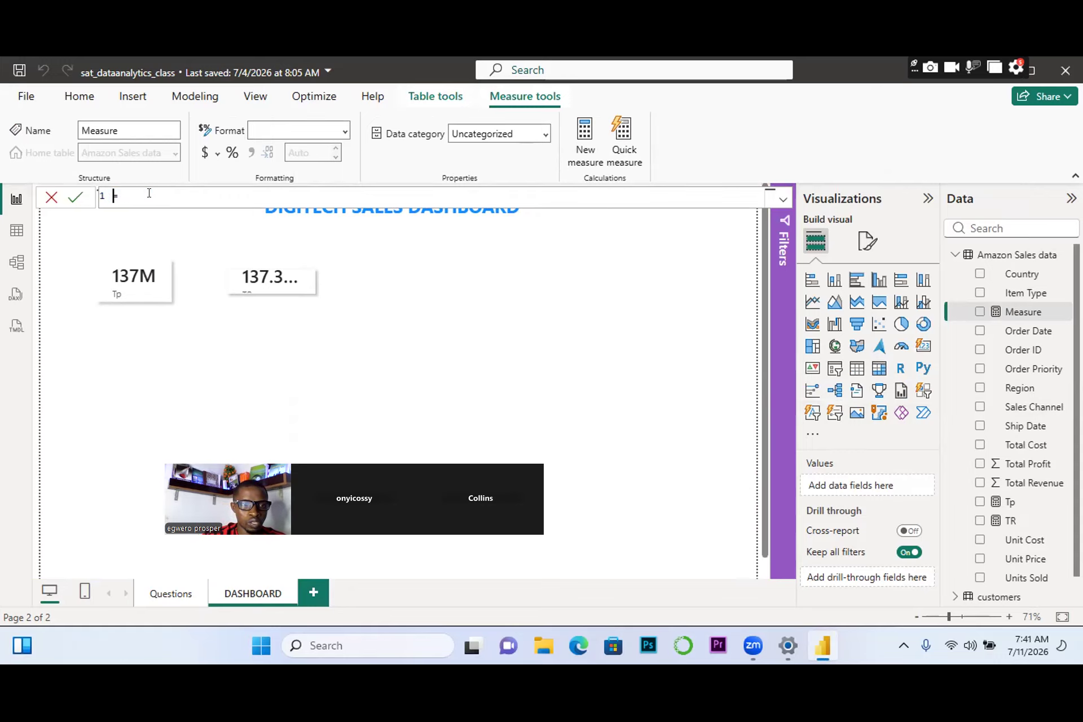
{"action": "type", "text": "C"}
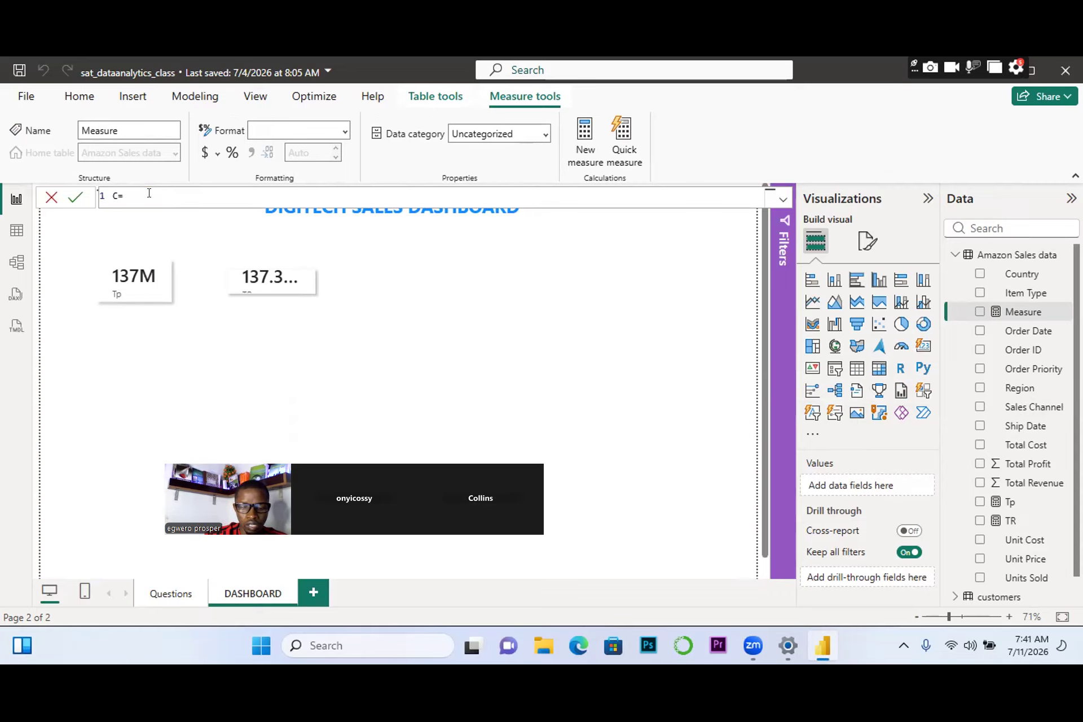
{"action": "type", "text": "Total"}
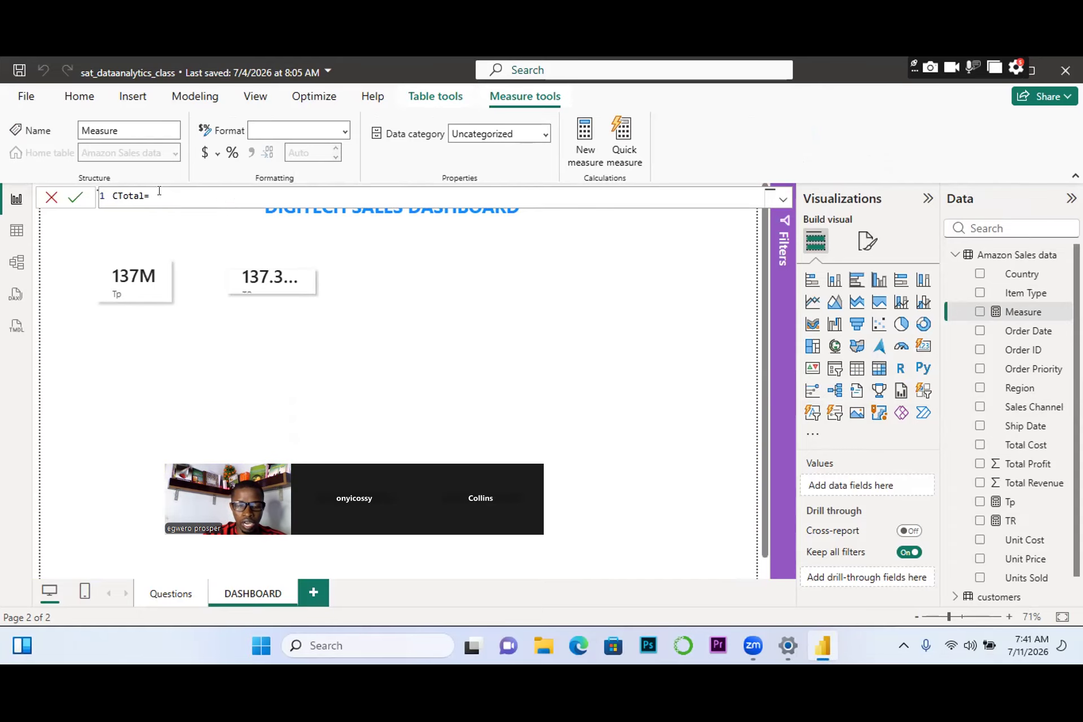
Define the CTotal measure as COUNT('Amazon Sales data'[Total Revenue]) and commit the formula.
{"action": "type", "text": "coun"}
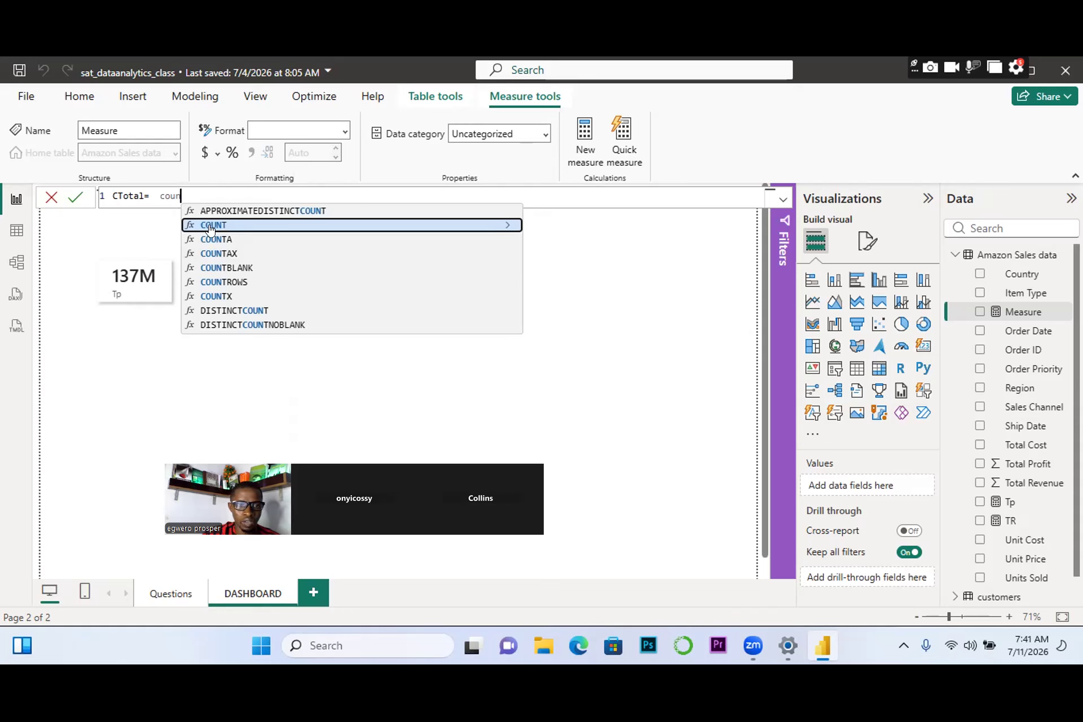
{"action": "double_click", "coordinate": [210, 225]}
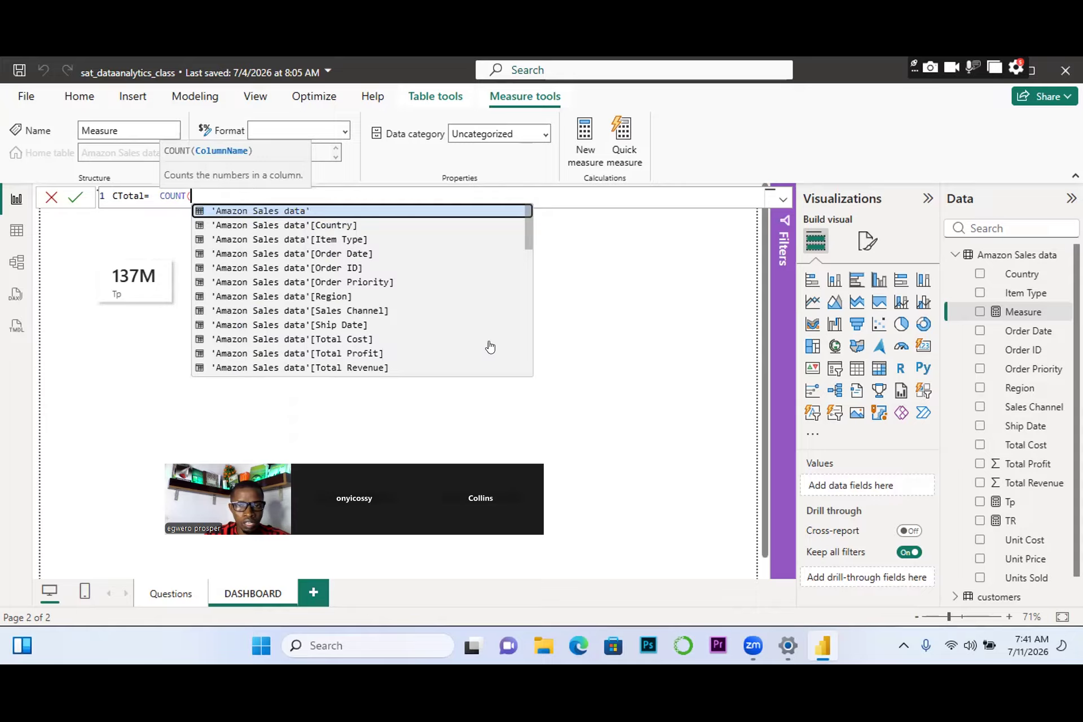
{"action": "scroll", "coordinate": [525, 240], "scroll_direction": "down", "scroll_amount": 1}
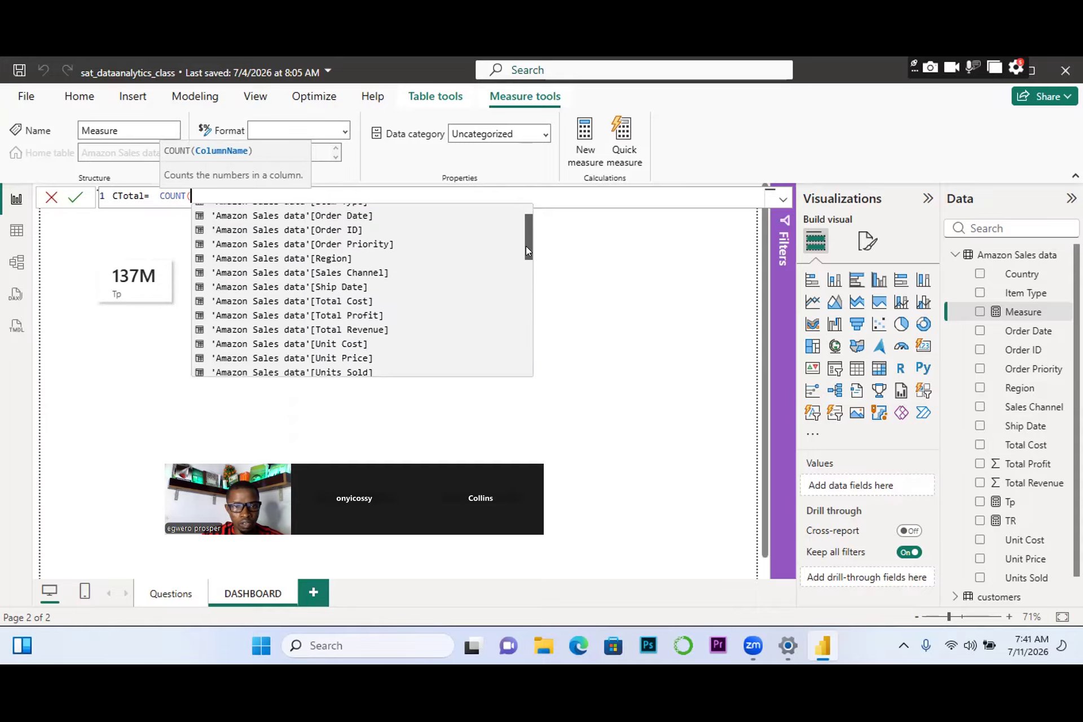
{"action": "left_click", "coordinate": [332, 329]}
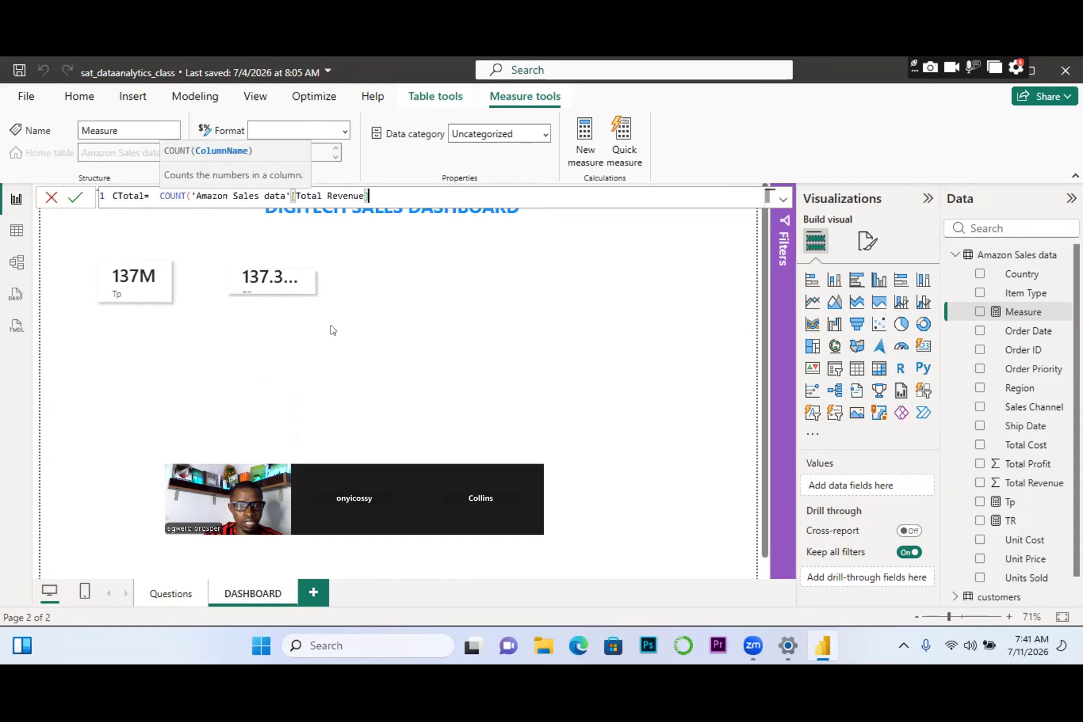
{"action": "left_click", "coordinate": [72, 202]}
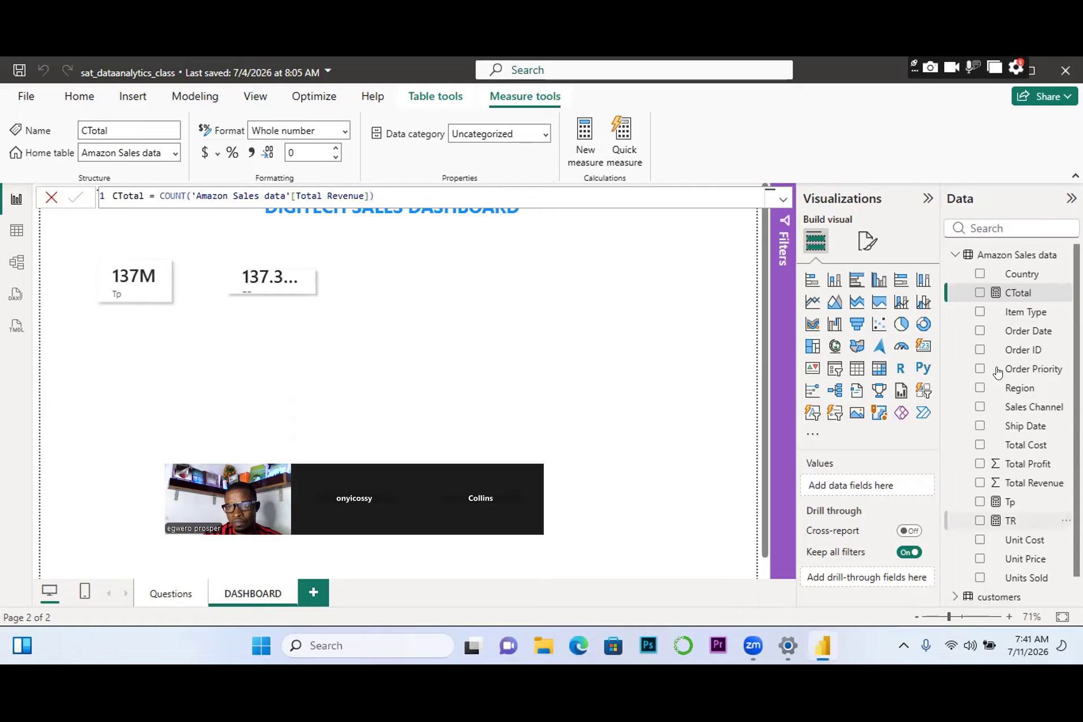
{"action": "left_click", "coordinate": [614, 341]}
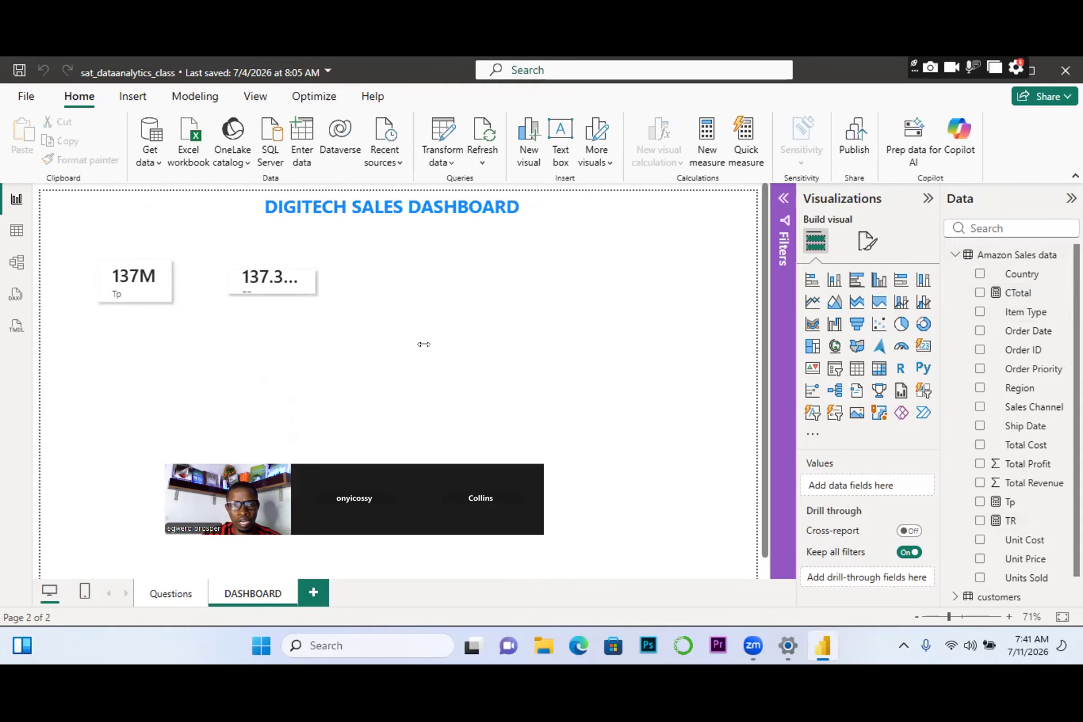
Add a card showing CTotal in the row beside the TR card and shorten it to the TR card's height.
{"action": "left_click", "coordinate": [922, 352]}
{"action": "left_click_drag", "start_coordinate": [174, 406], "coordinate": [448, 292]}
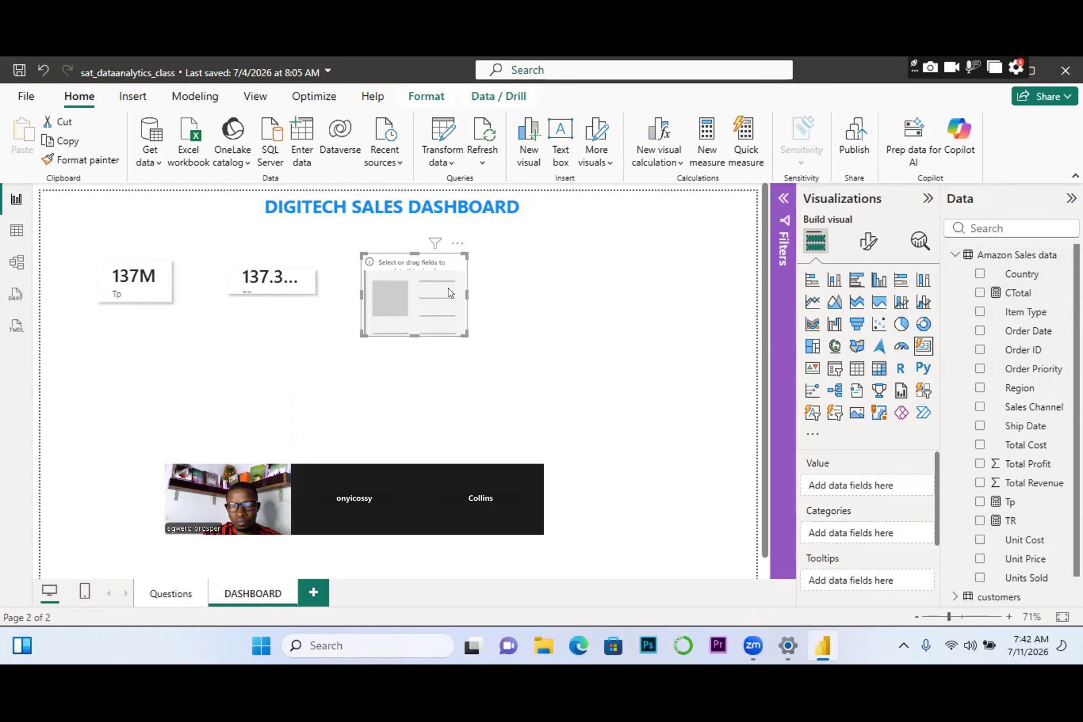
{"action": "left_click", "coordinate": [980, 293]}
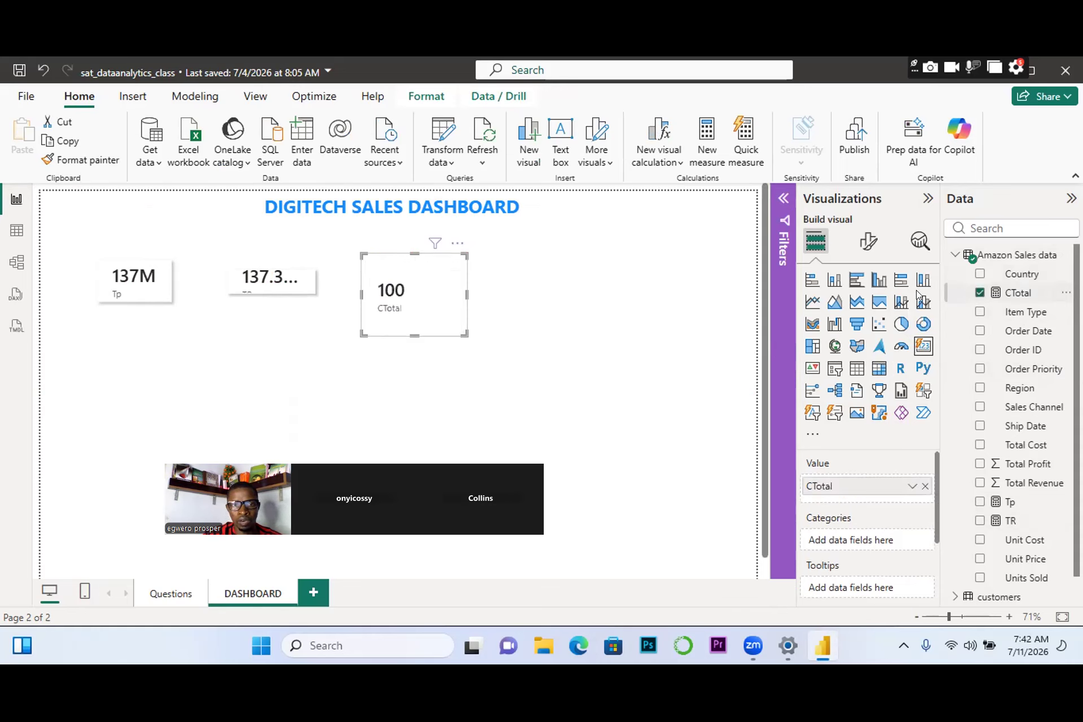
{"action": "left_click_drag", "start_coordinate": [410, 332], "coordinate": [402, 309]}
Copy the TR card's formatting onto the CTotal card with Format painter.
{"action": "left_click", "coordinate": [253, 309]}
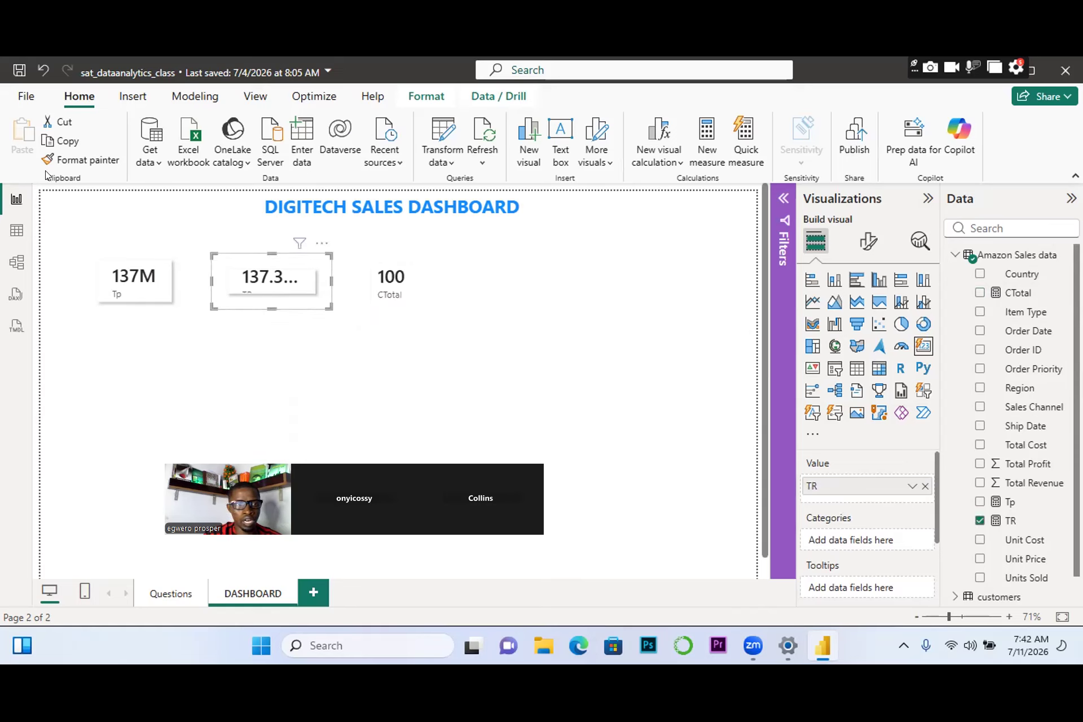
{"action": "left_click", "coordinate": [417, 269]}
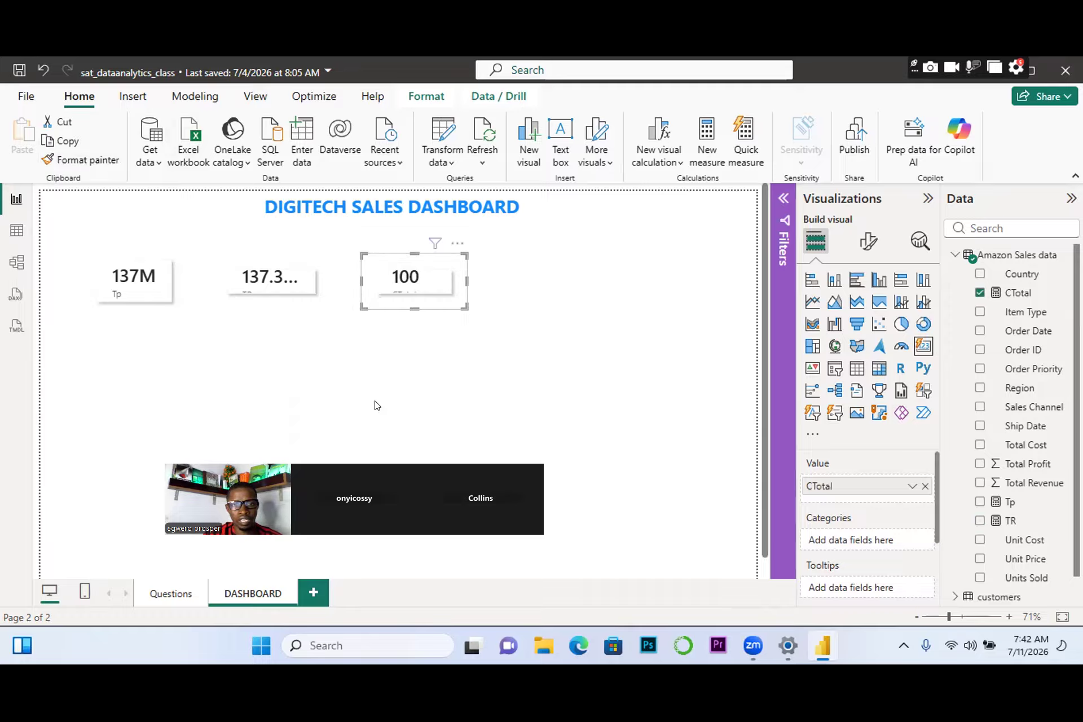
{"action": "left_click", "coordinate": [498, 326]}
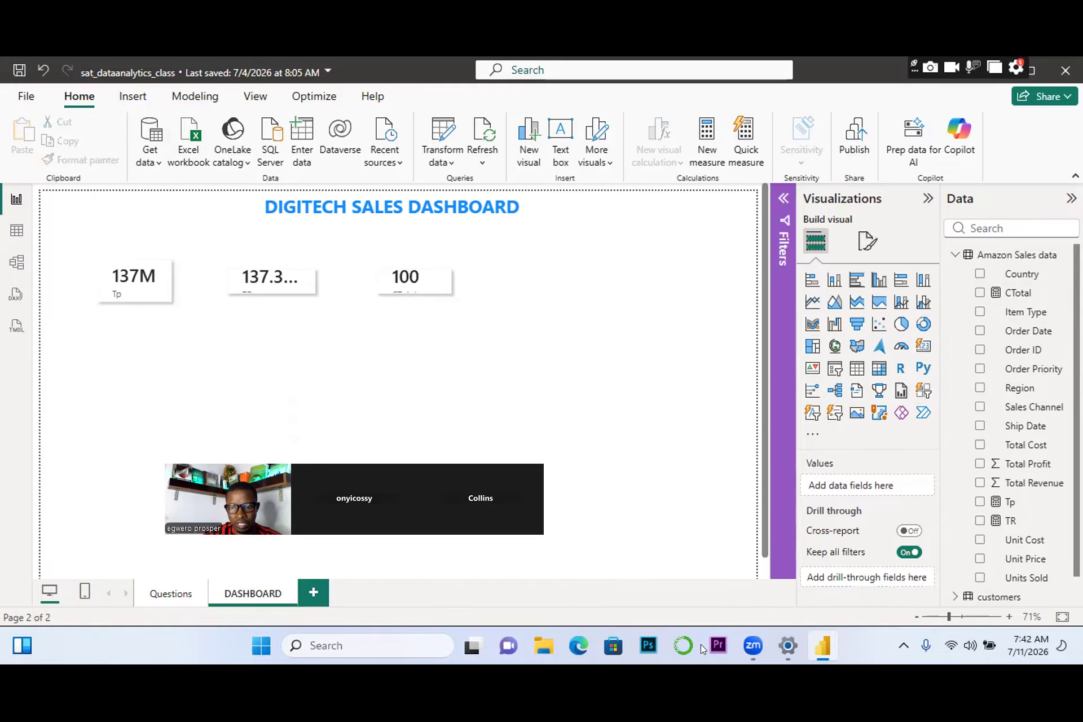
Recheck the questions list, return to the DASHBOARD page and create another Amazon Sales data measure named Ucounting.
{"action": "left_click", "coordinate": [164, 593]}
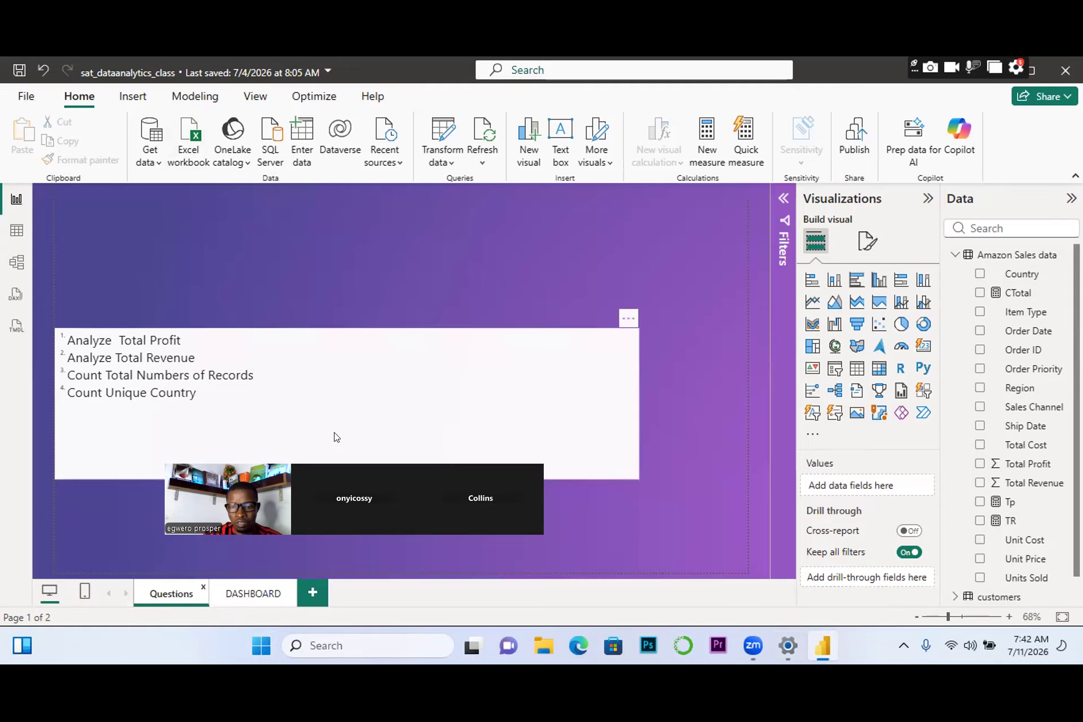
{"action": "left_click", "coordinate": [268, 596]}
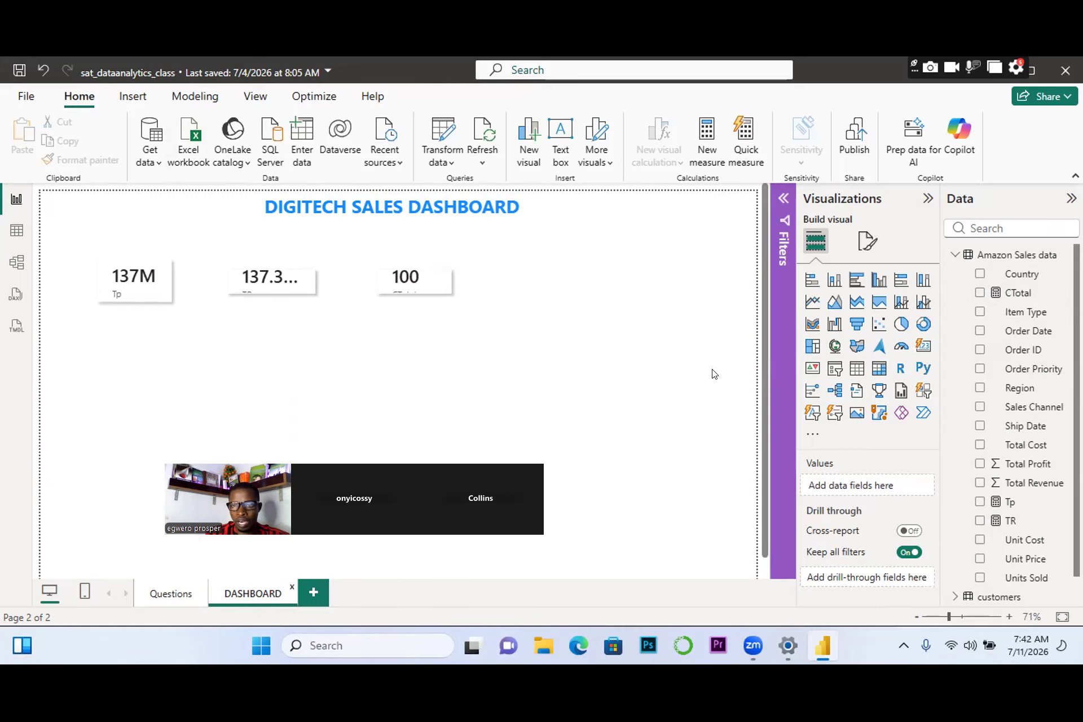
{"action": "right_click", "coordinate": [1009, 357]}
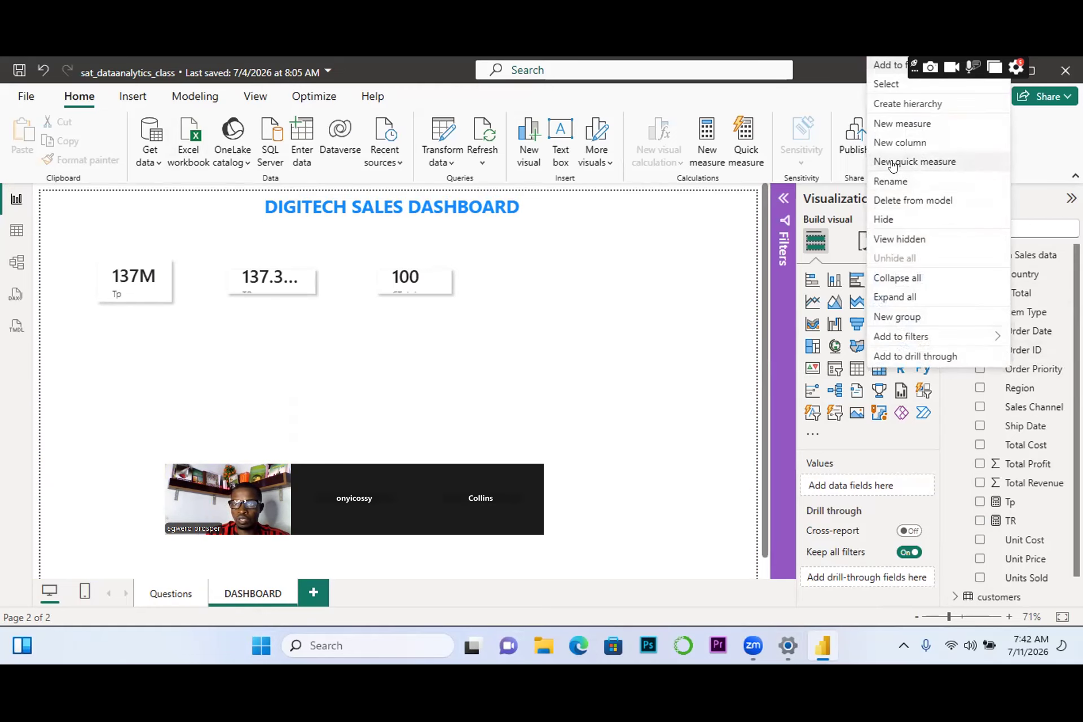
{"action": "left_click", "coordinate": [880, 127]}
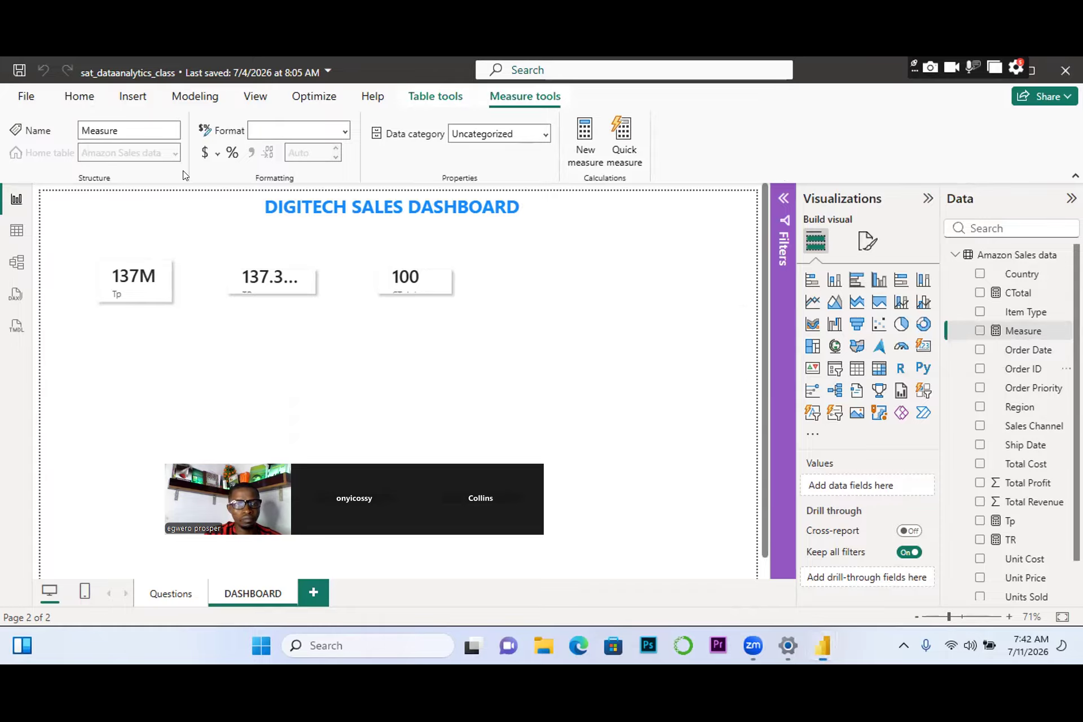
{"action": "left_click", "coordinate": [148, 191]}
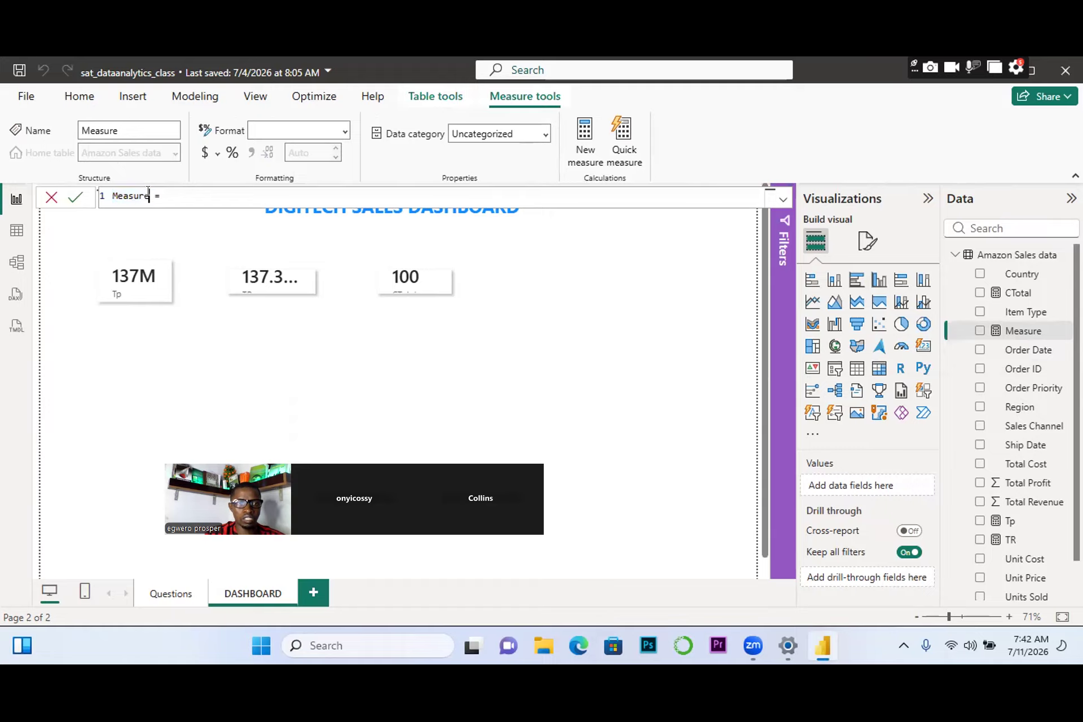
{"action": "key", "text": "BackSpace"}
{"action": "key", "text": "BackSpace"}
{"action": "key", "text": "BackSpace"}
{"action": "key", "text": "BackSpace"}
{"action": "key", "text": "BackSpace"}
{"action": "key", "text": "BackSpace"}
{"action": "key", "text": "BackSpace"}
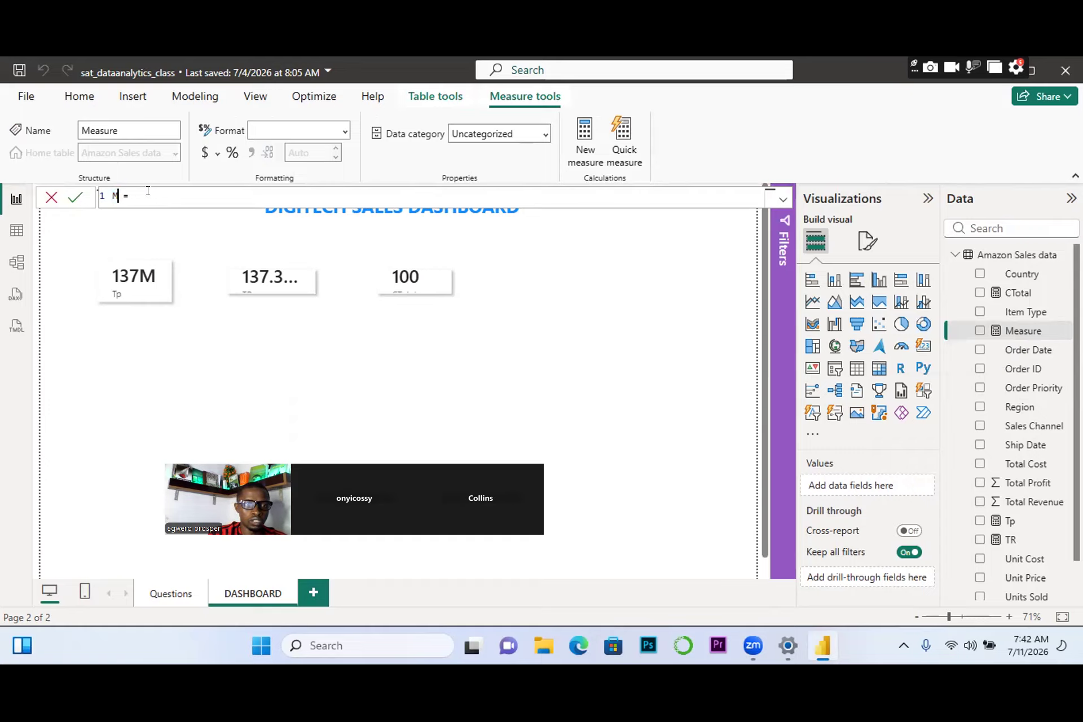
{"action": "type", "text": "Uco"}
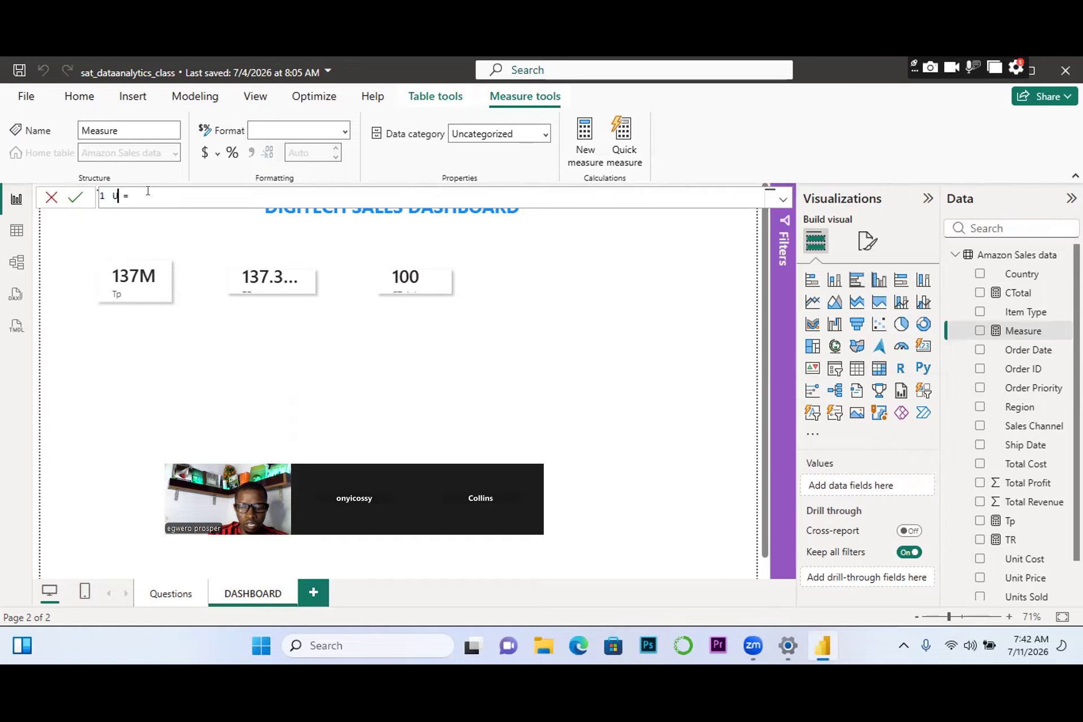
{"action": "type", "text": "unts"}
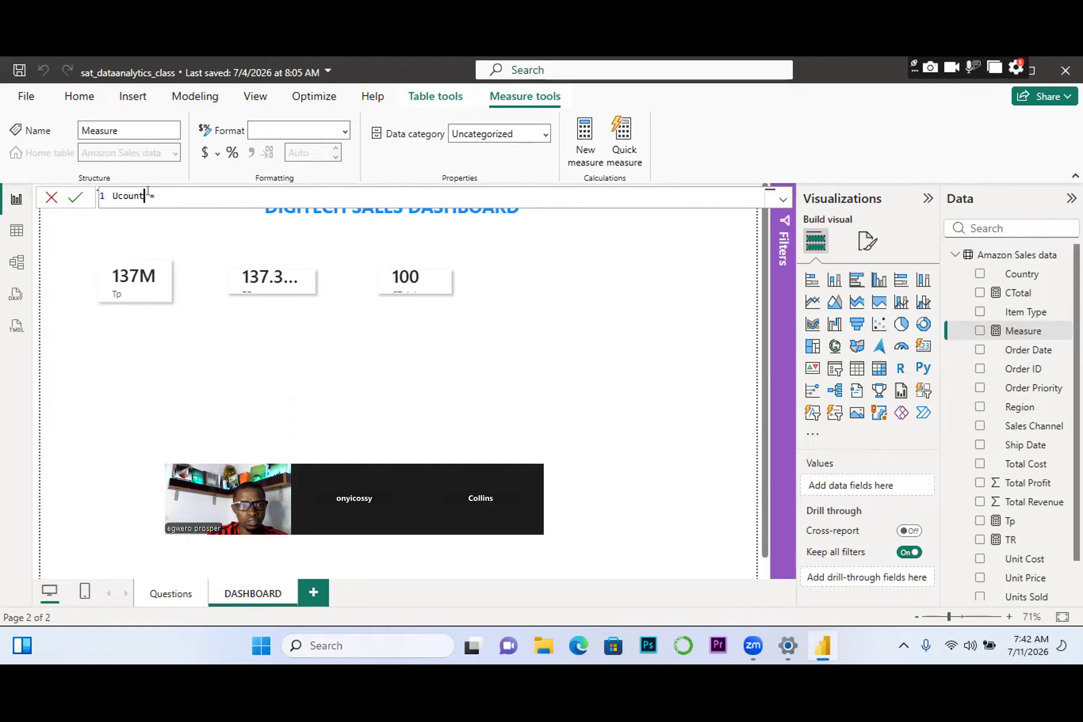
{"action": "type", "text": "ing"}
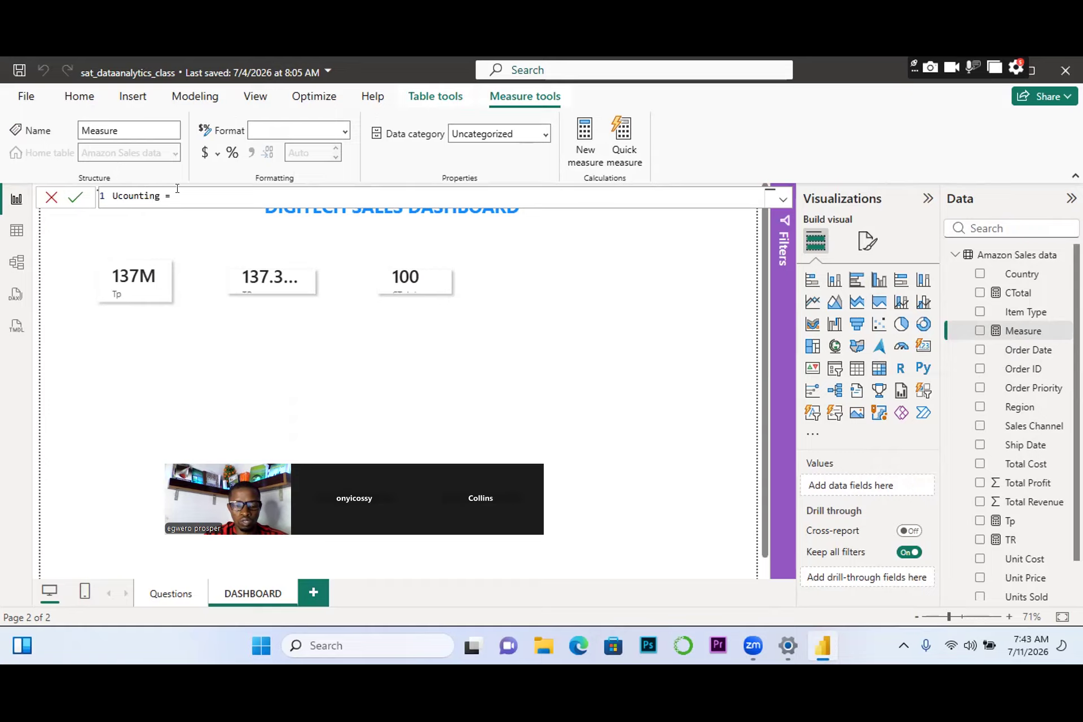
Define the Ucounting measure as DISTINCTCOUNT('Amazon Sales data'[Country]) and commit the formula.
{"action": "type", "text": "dist"}
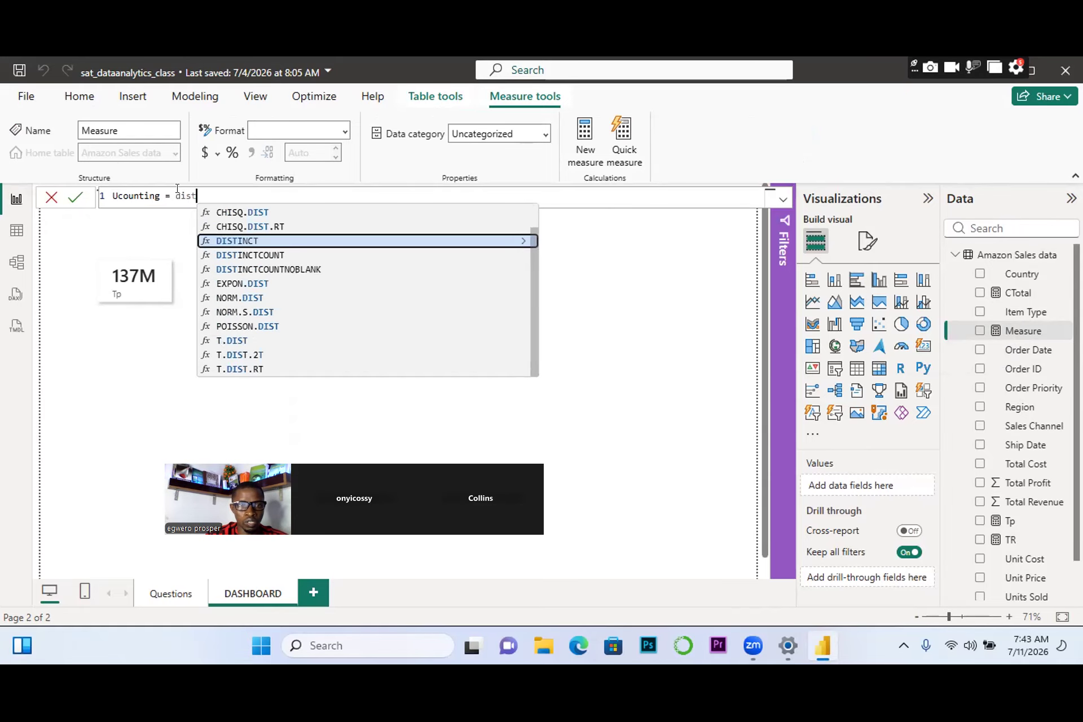
{"action": "left_click", "coordinate": [236, 255]}
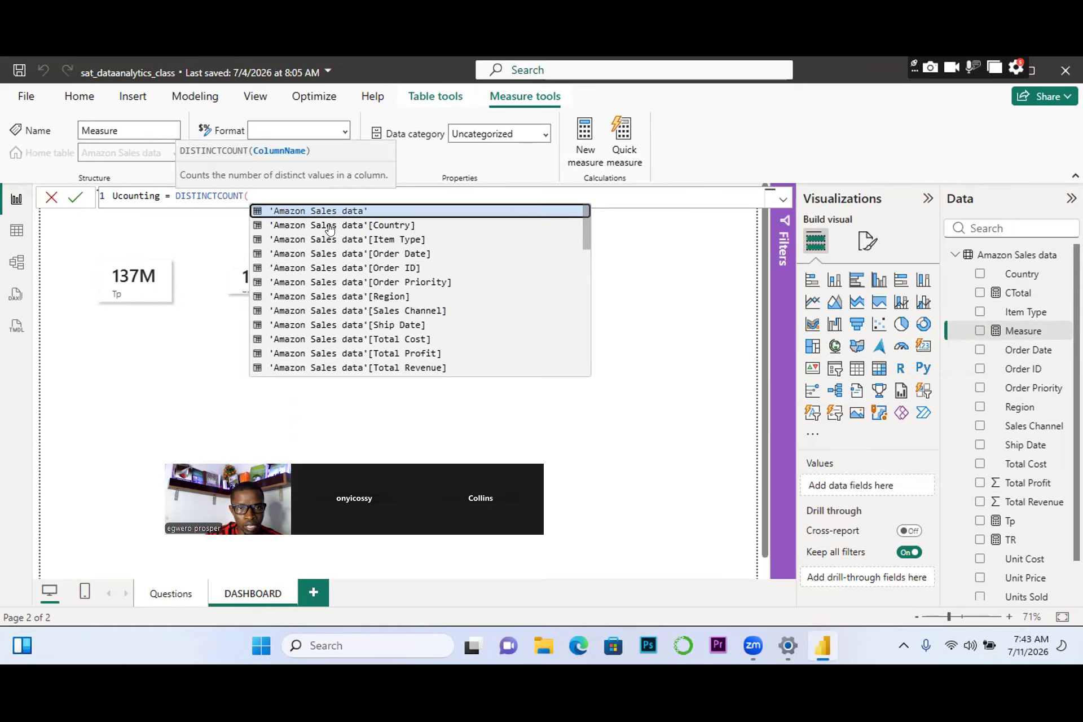
{"action": "double_click", "coordinate": [375, 226]}
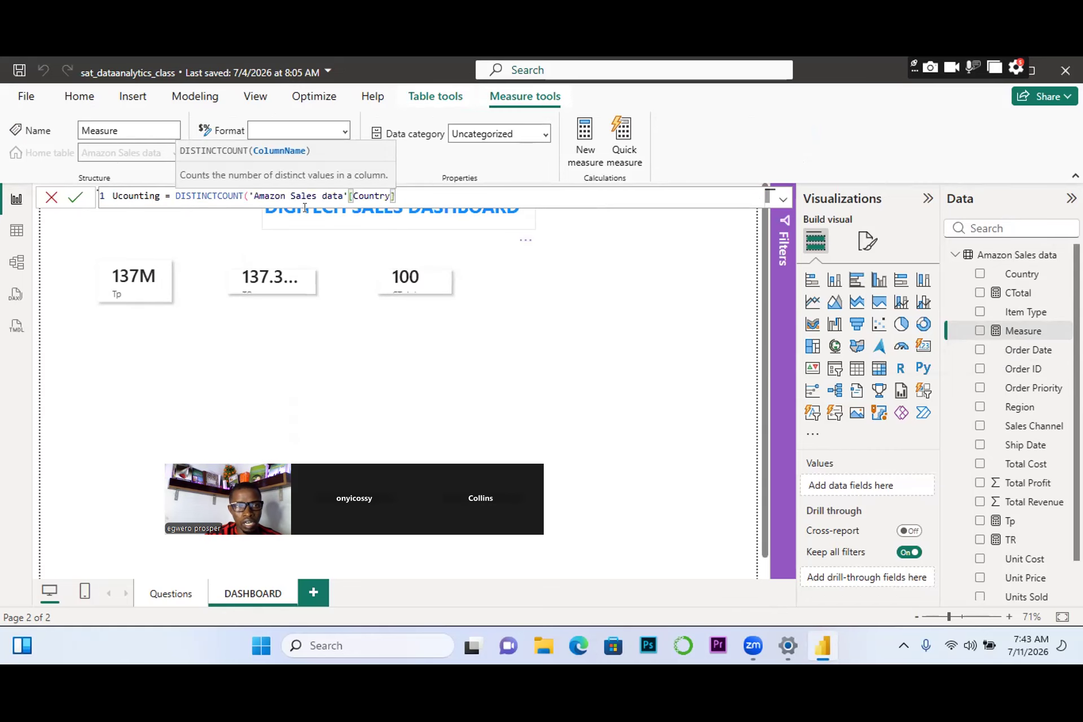
{"action": "left_click", "coordinate": [75, 195]}
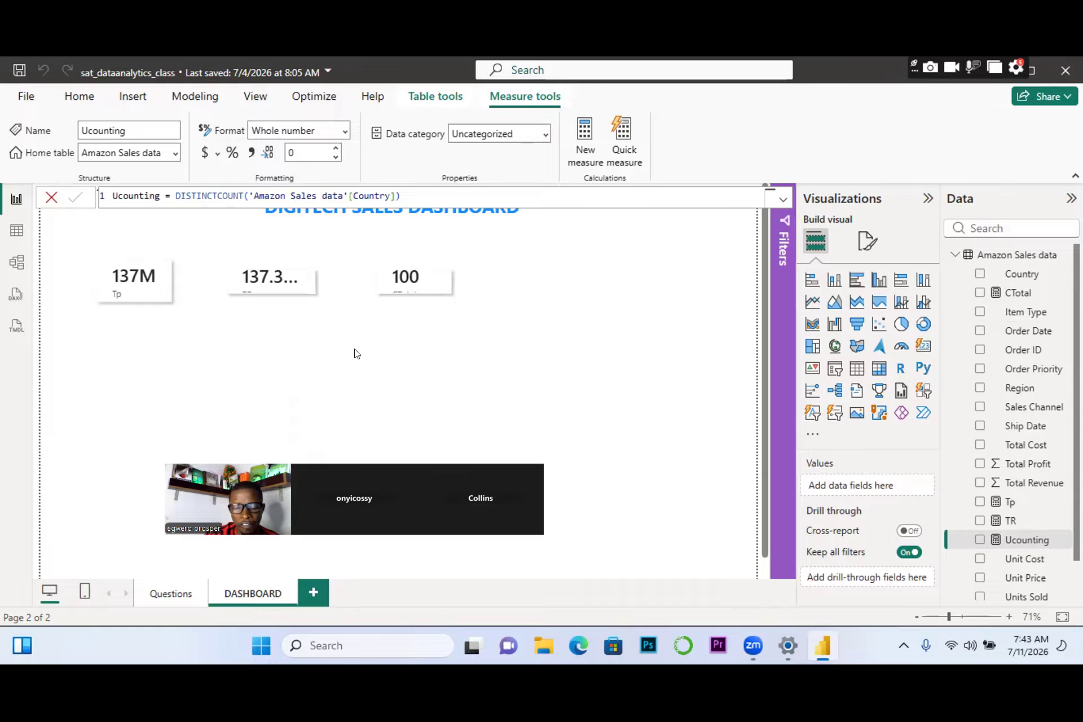
{"action": "left_click", "coordinate": [323, 360]}
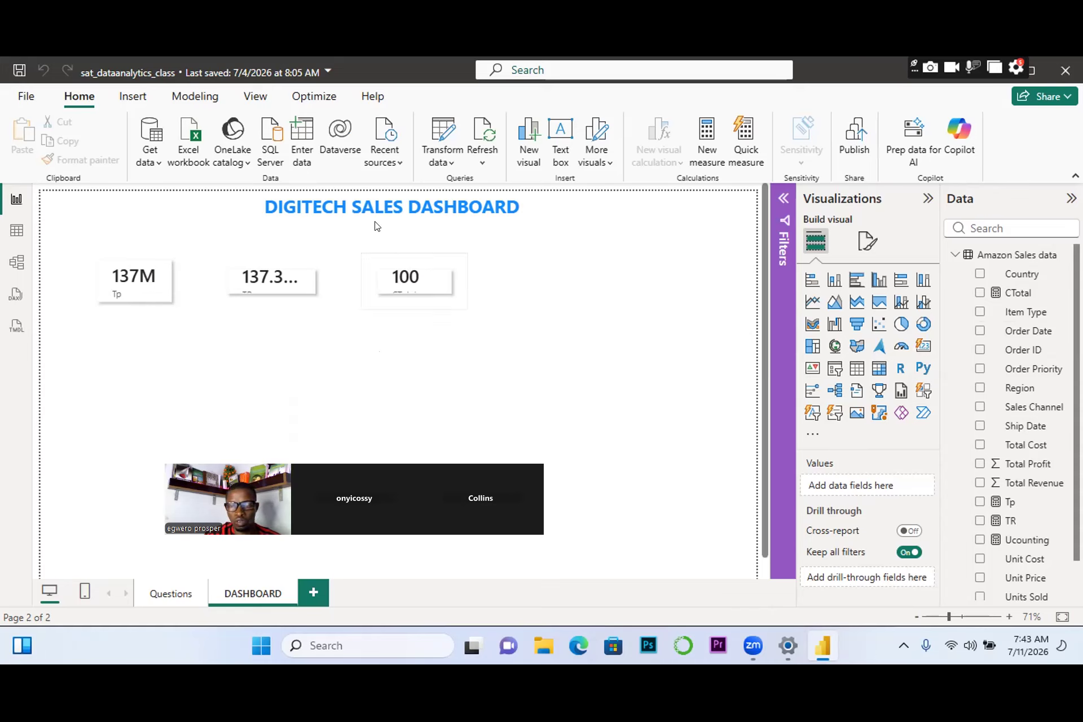
Add a card showing the Ucounting measure in the row beside the CTotal card.
{"action": "left_click", "coordinate": [921, 345]}
{"action": "left_click_drag", "start_coordinate": [461, 345], "coordinate": [539, 296]}
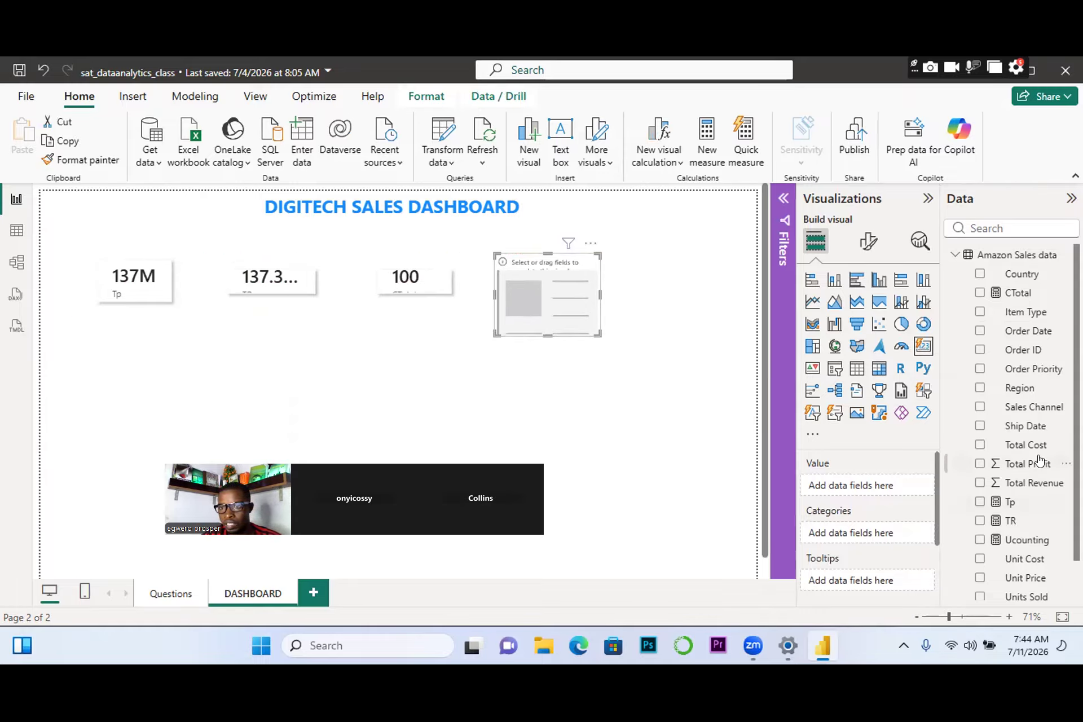
{"action": "left_click", "coordinate": [1024, 540]}
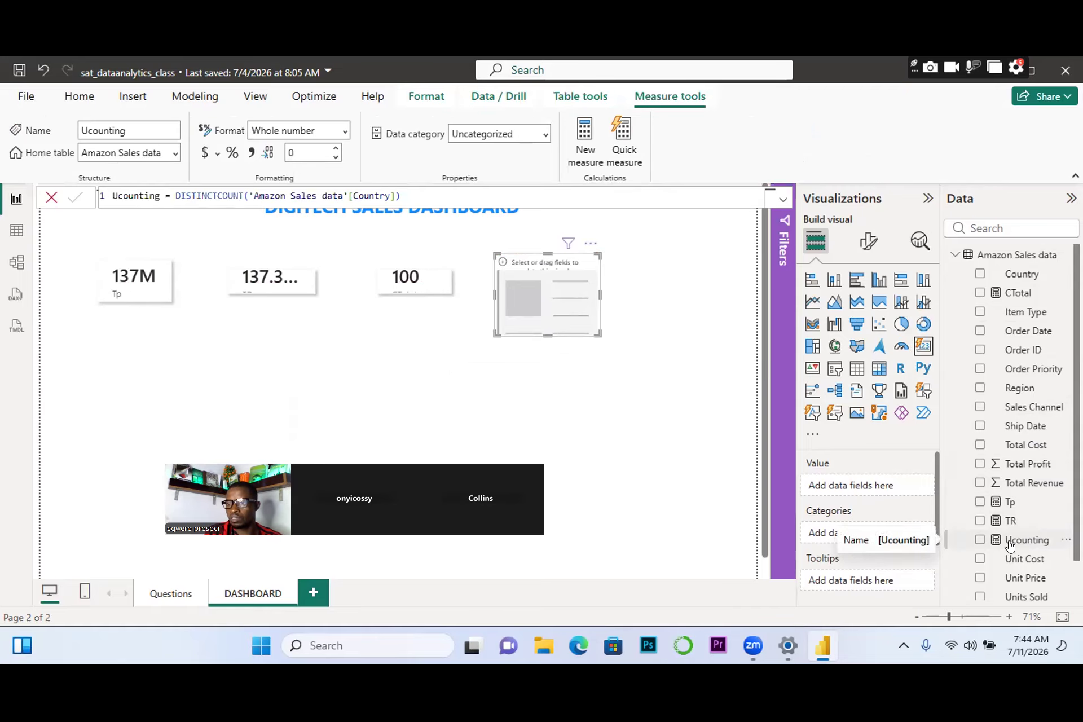
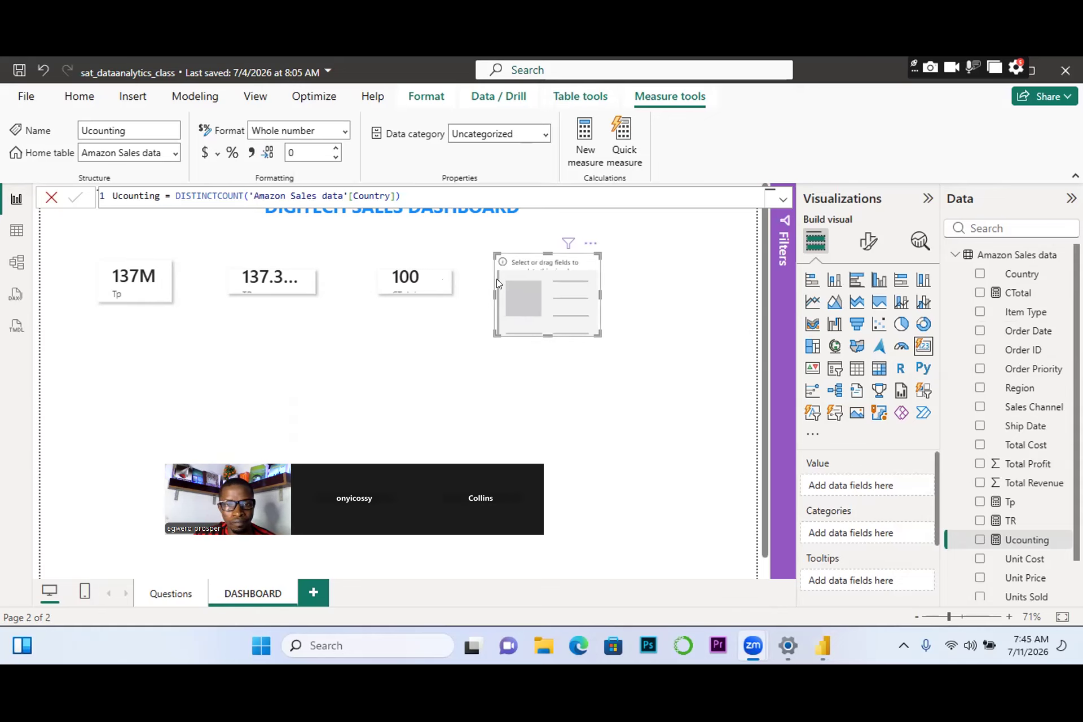
{"action": "left_click", "coordinate": [529, 291]}
{"action": "left_click_drag", "start_coordinate": [529, 291], "coordinate": [545, 291]}
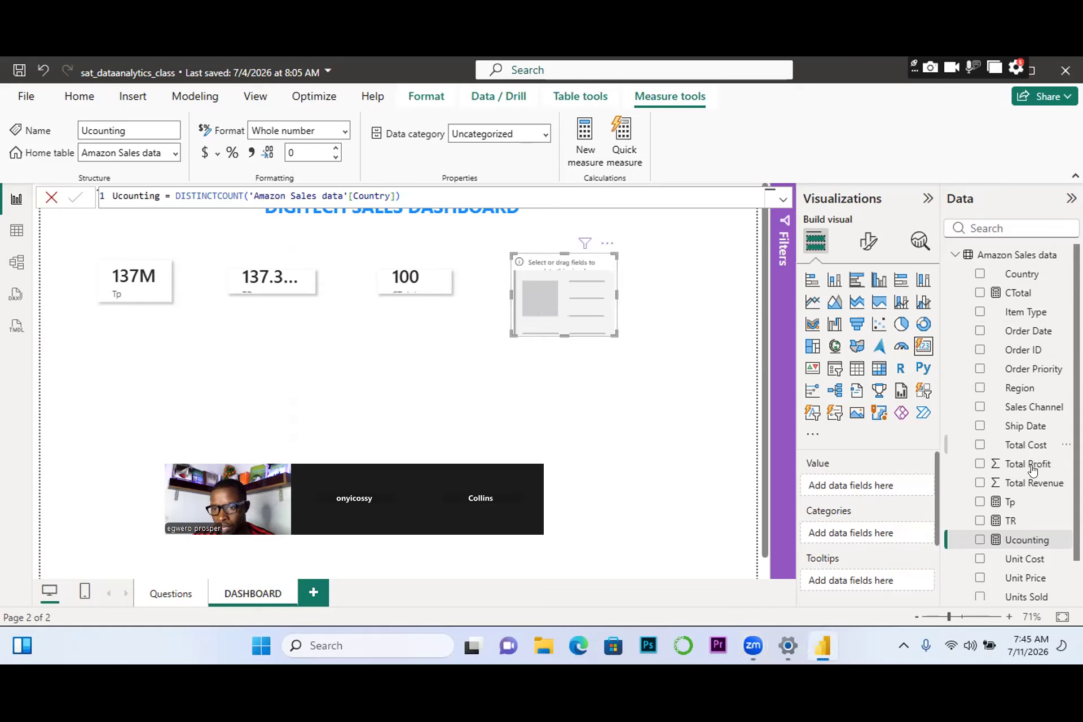
{"action": "left_click", "coordinate": [979, 541]}
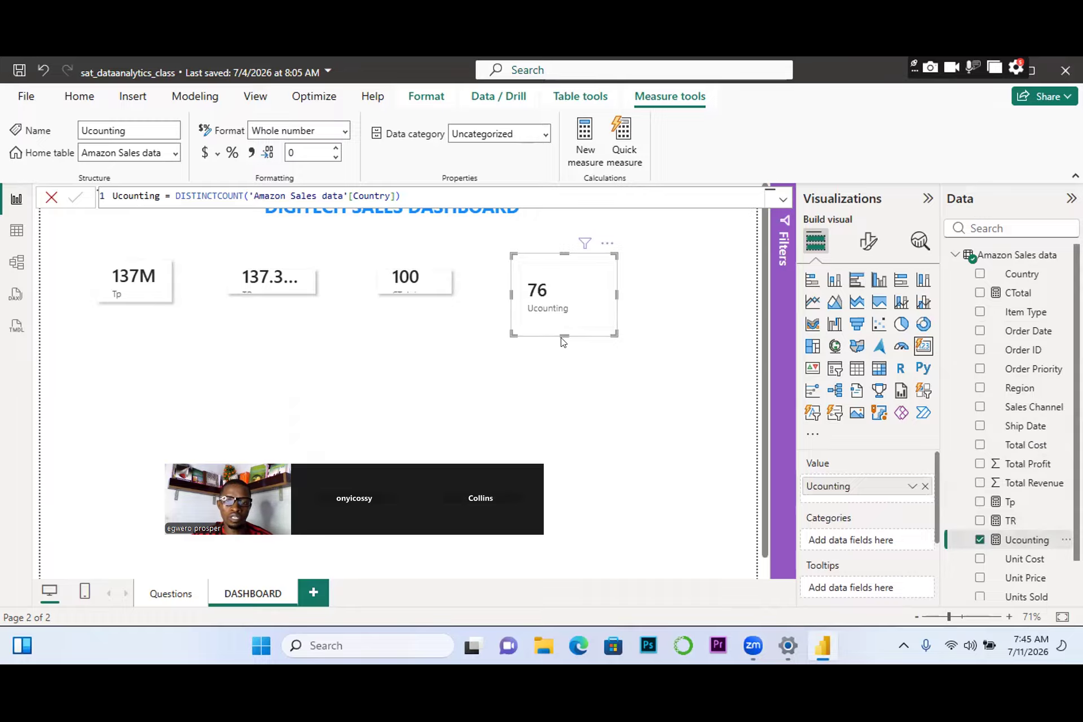
Shorten the Ucounting card to the CTotal card's height and shift both cards rightward to spread out the row.
{"action": "left_click_drag", "start_coordinate": [563, 331], "coordinate": [649, 277]}
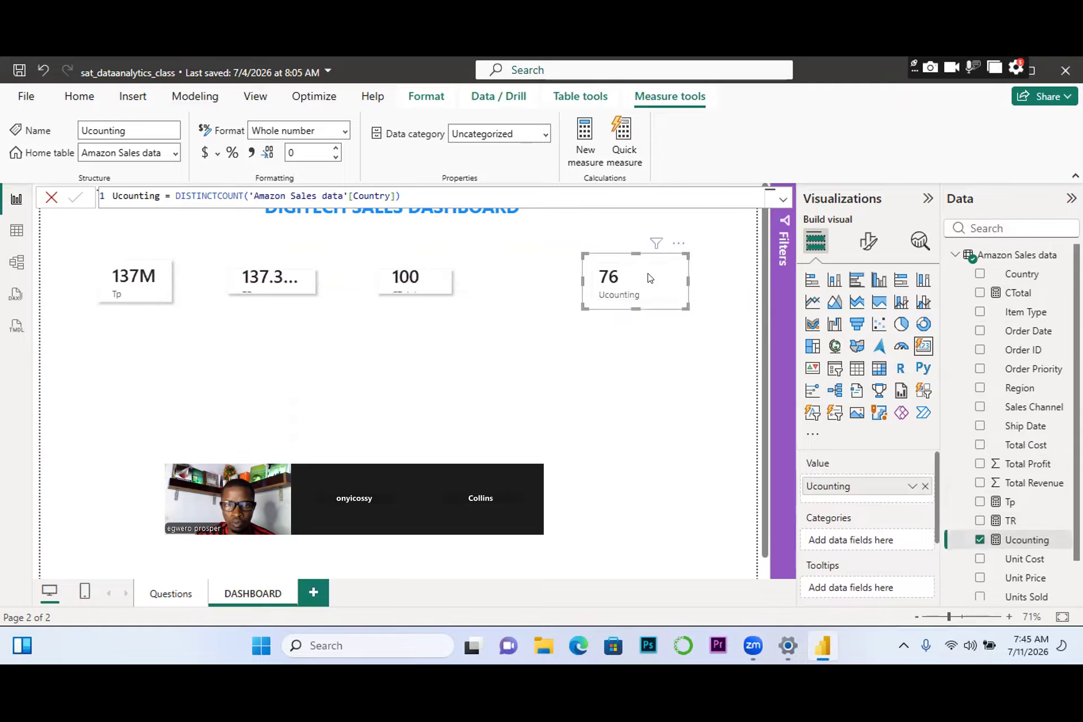
{"action": "left_click_drag", "start_coordinate": [444, 280], "coordinate": [482, 283]}
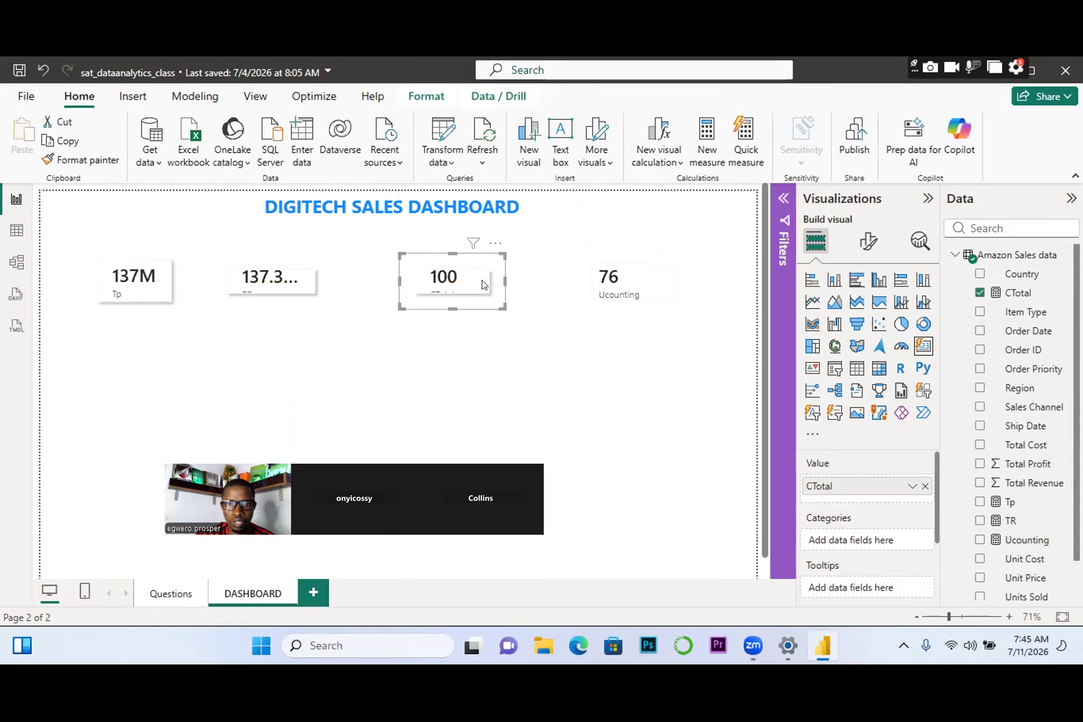
{"action": "left_click", "coordinate": [587, 277]}
Copy the CTotal card's formatting onto the Ucounting card with Format painter and save the report.
{"action": "left_click", "coordinate": [494, 287]}
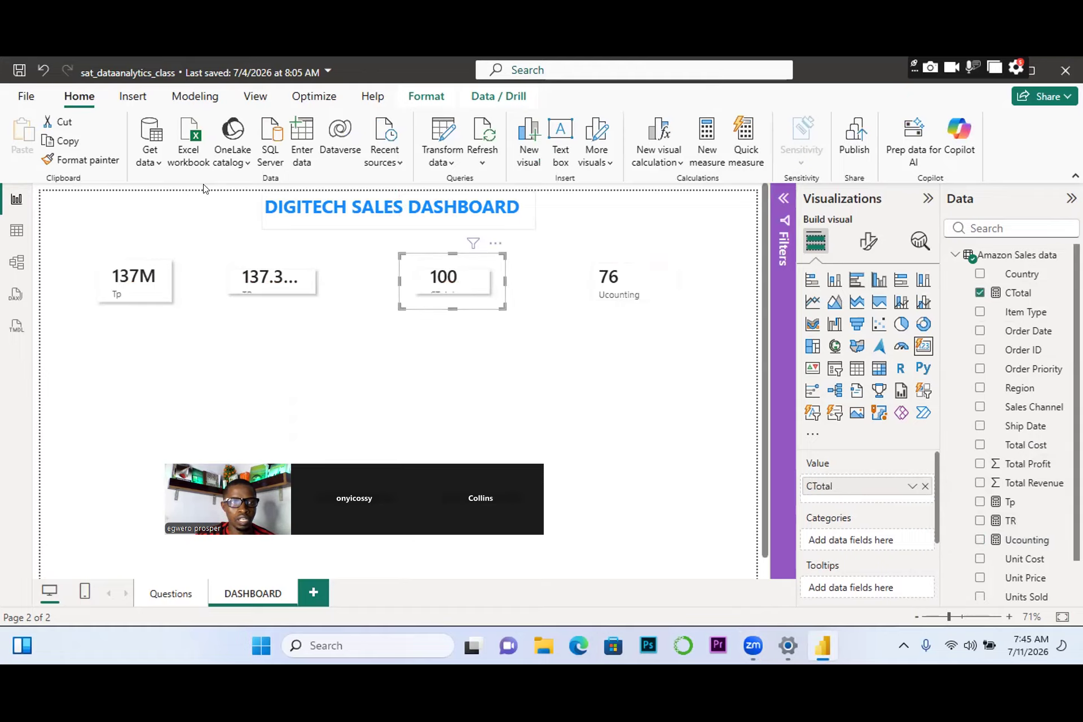
{"action": "left_click", "coordinate": [90, 160]}
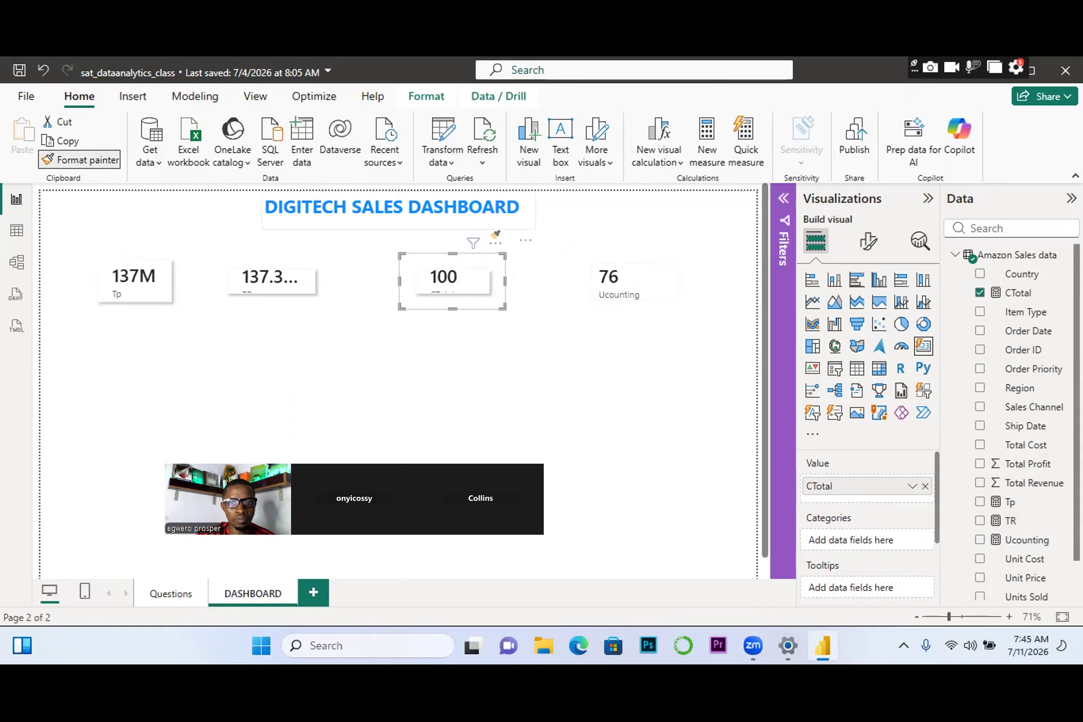
{"action": "left_click", "coordinate": [653, 290]}
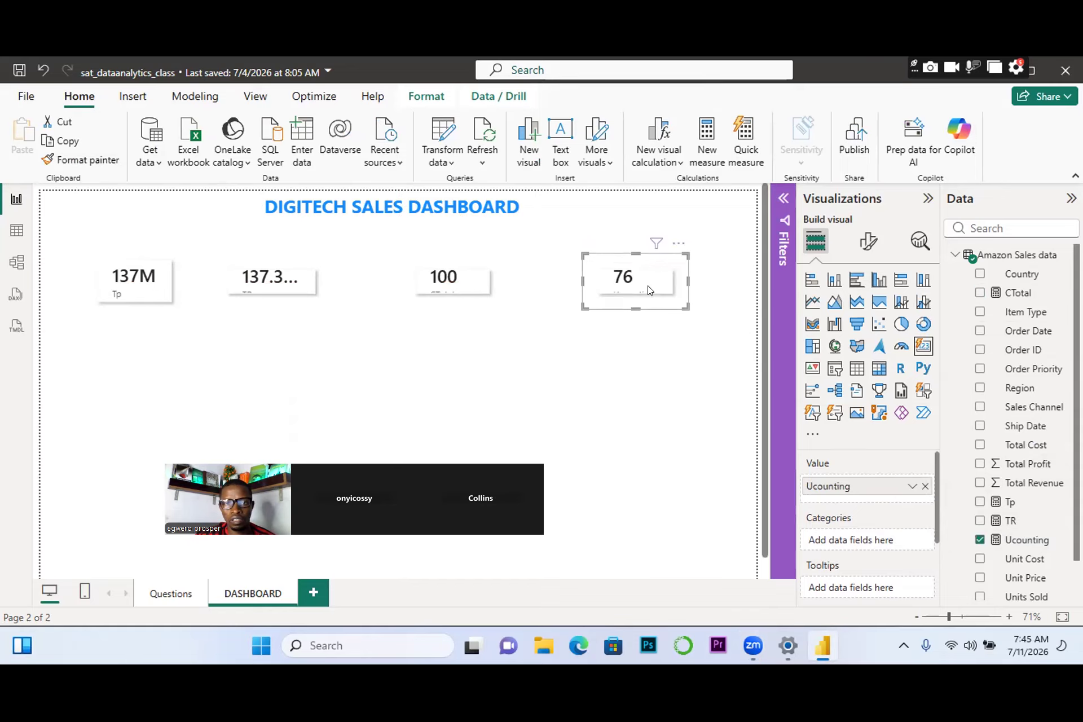
{"action": "left_click", "coordinate": [570, 367]}
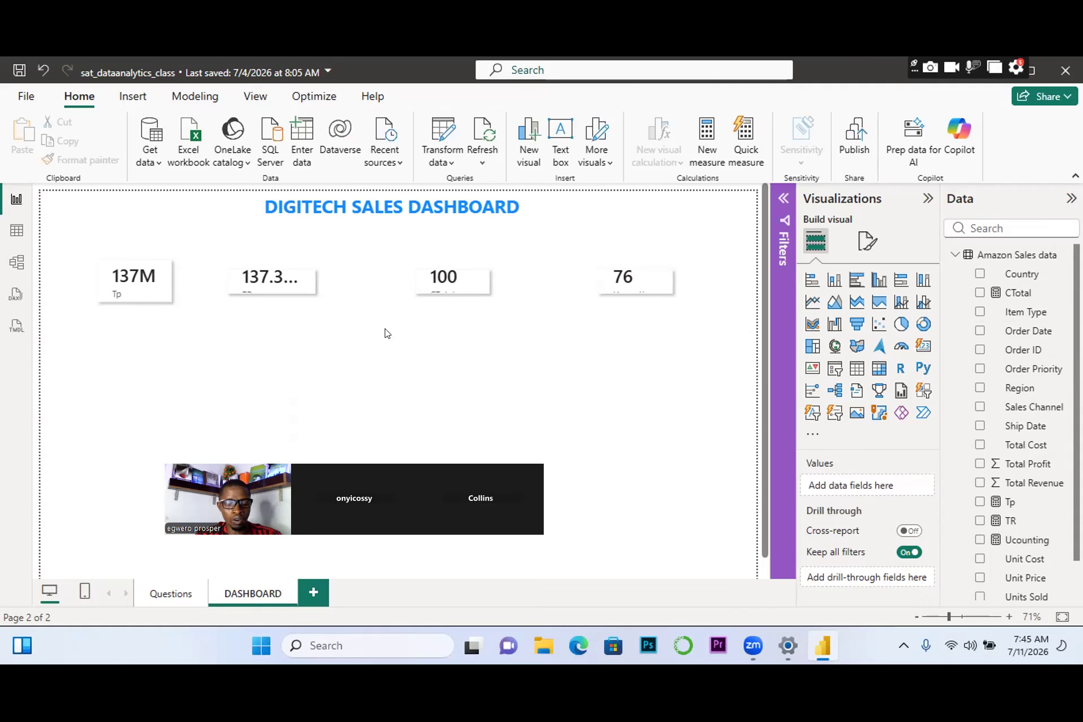
{"action": "key", "text": "ctrl+s"}
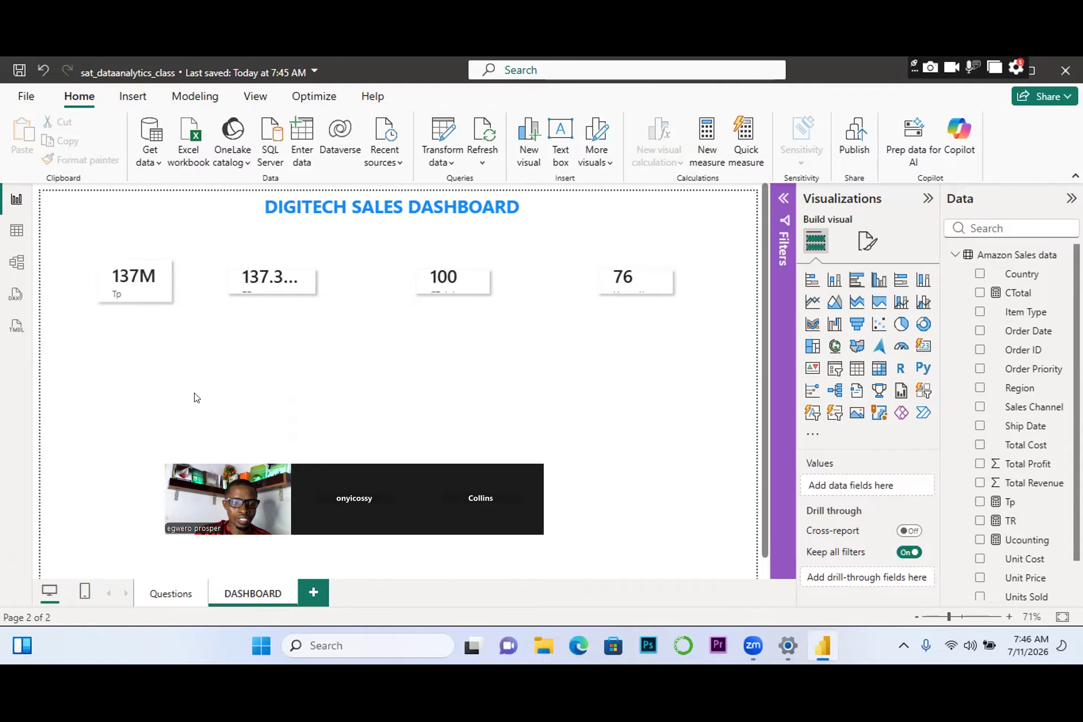
Review the Questions page against the DASHBOARD page and inspect the CTotal and Ucounting cards.
{"action": "left_click", "coordinate": [169, 593]}
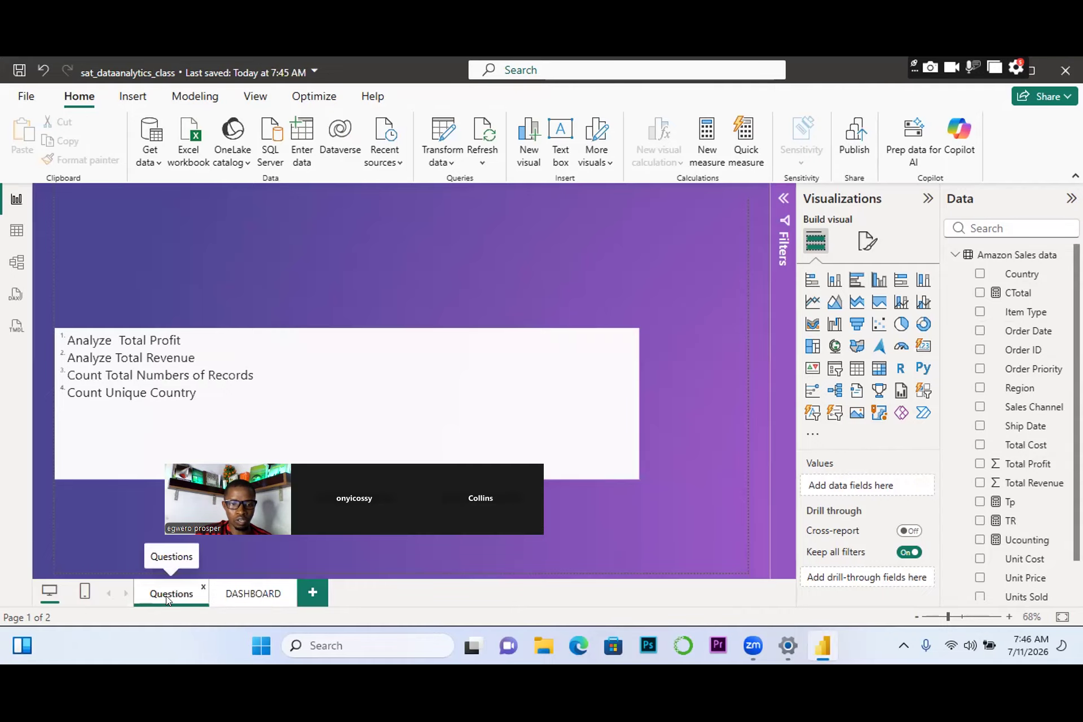
{"action": "left_click", "coordinate": [253, 593]}
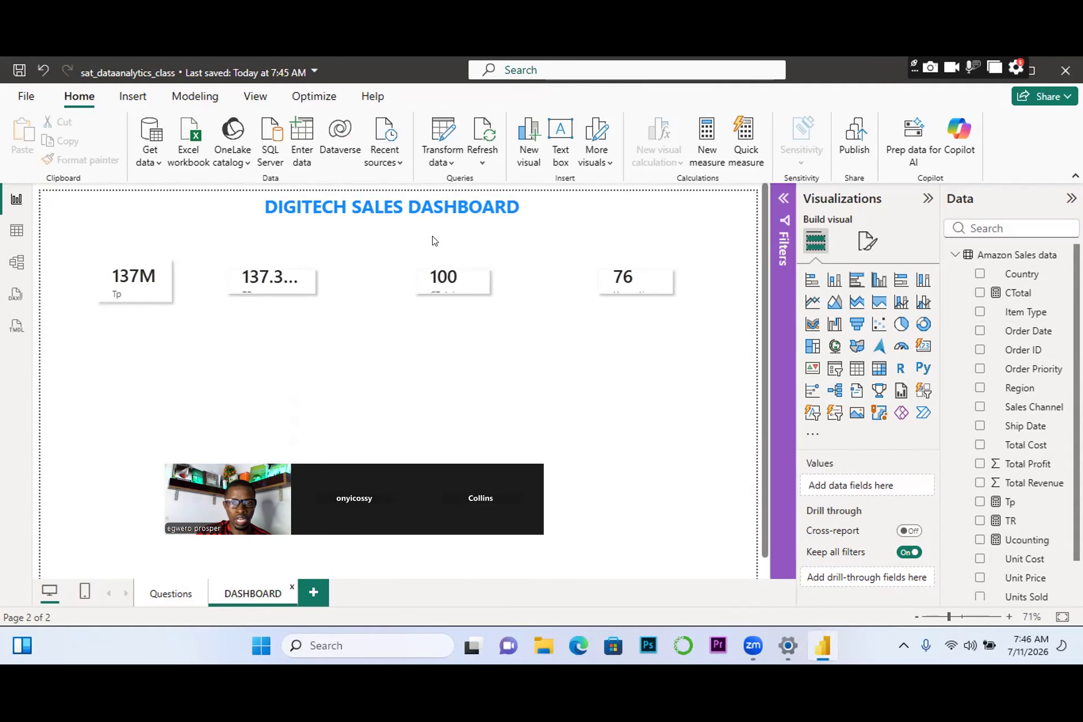
{"action": "left_click", "coordinate": [470, 280]}
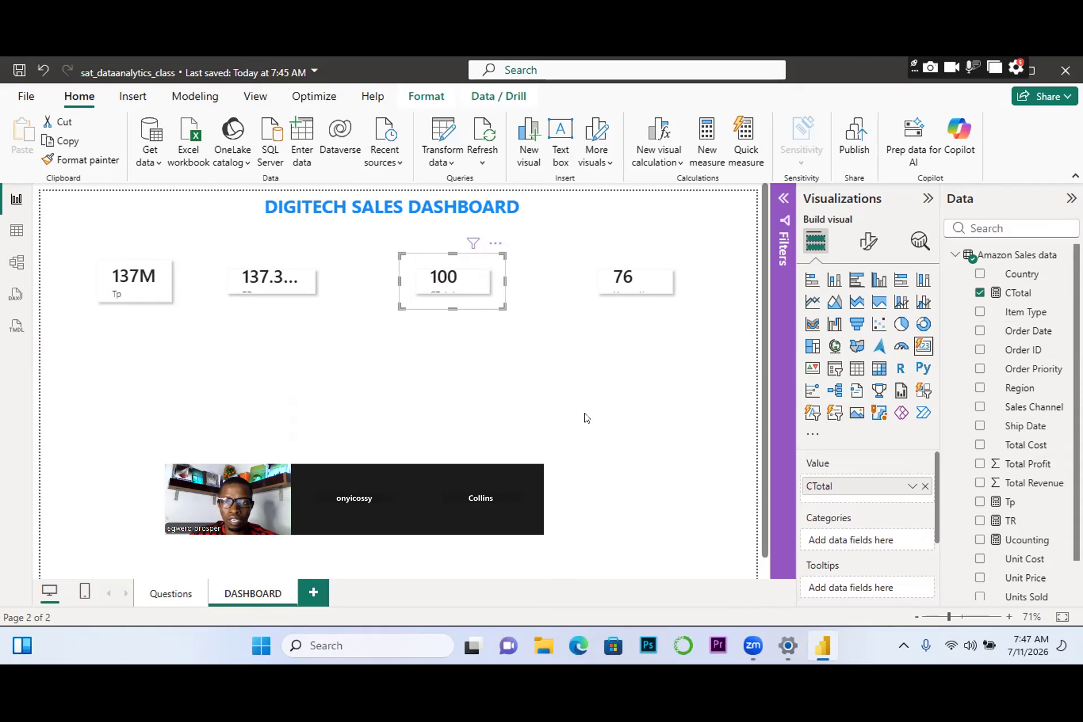
{"action": "left_click", "coordinate": [585, 368]}
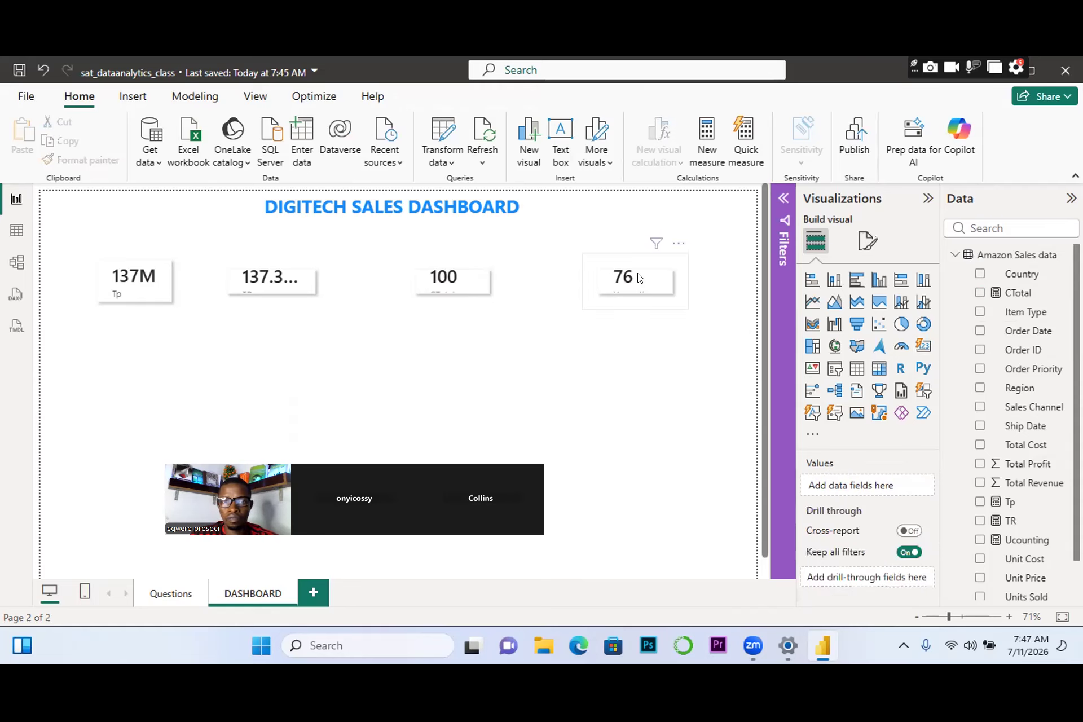
{"action": "left_click", "coordinate": [640, 277]}
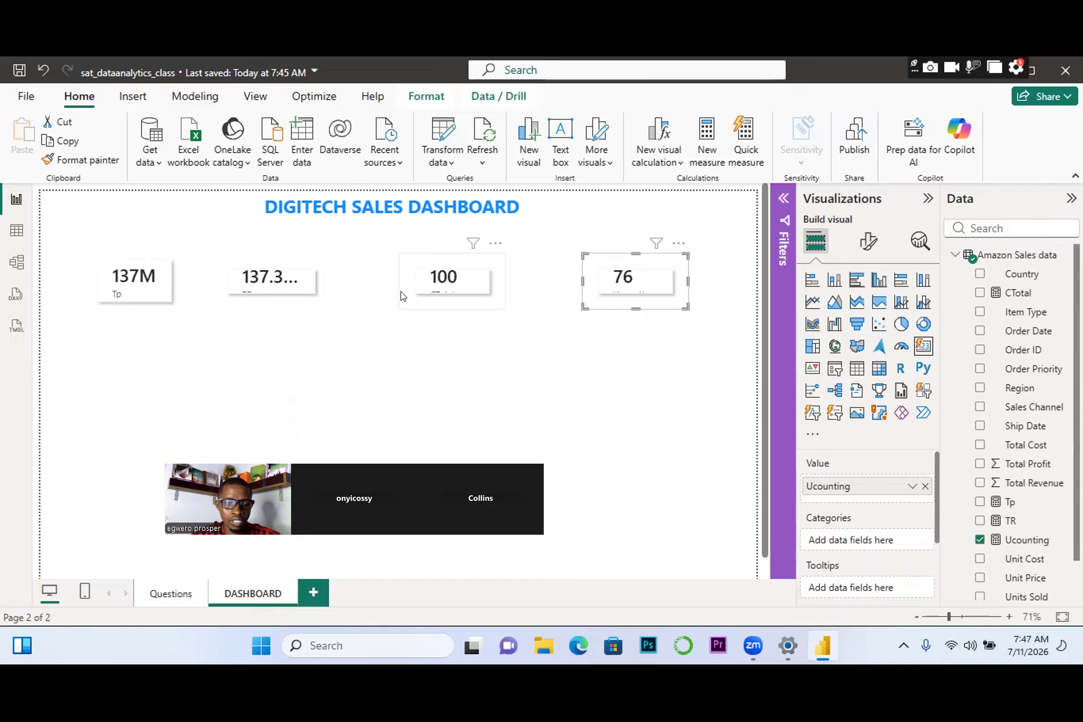
{"action": "left_click", "coordinate": [626, 104]}
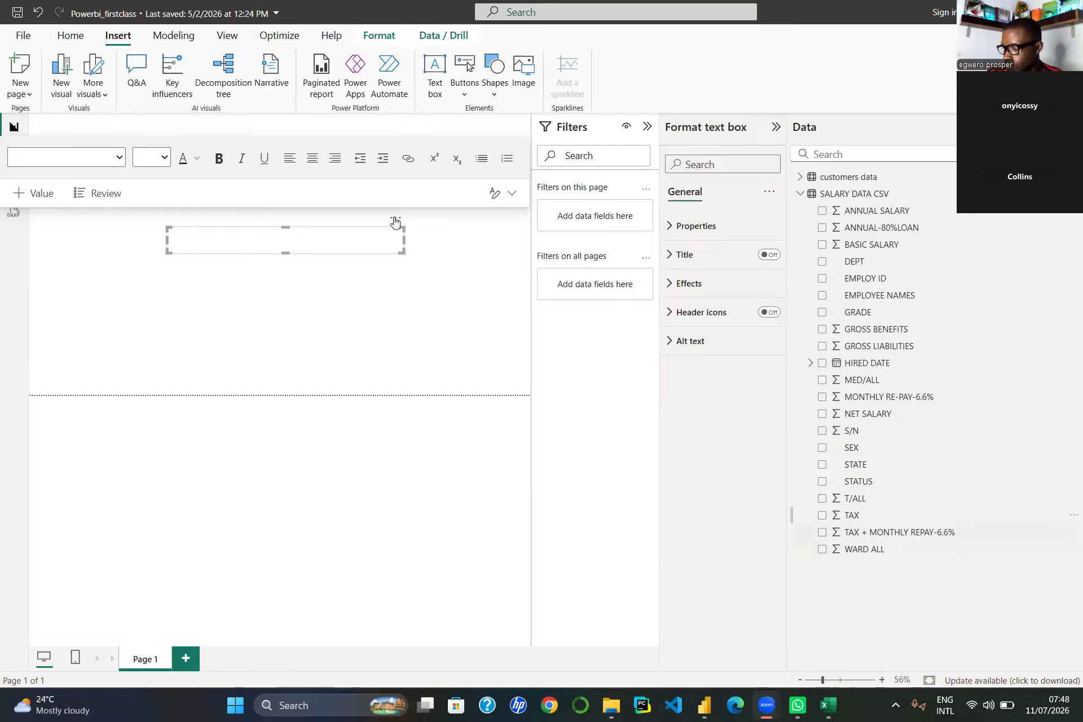
Deselect the empty text box in the Powerbi_firstclass report and look through its report, table and model views.
{"action": "left_click", "coordinate": [406, 234]}
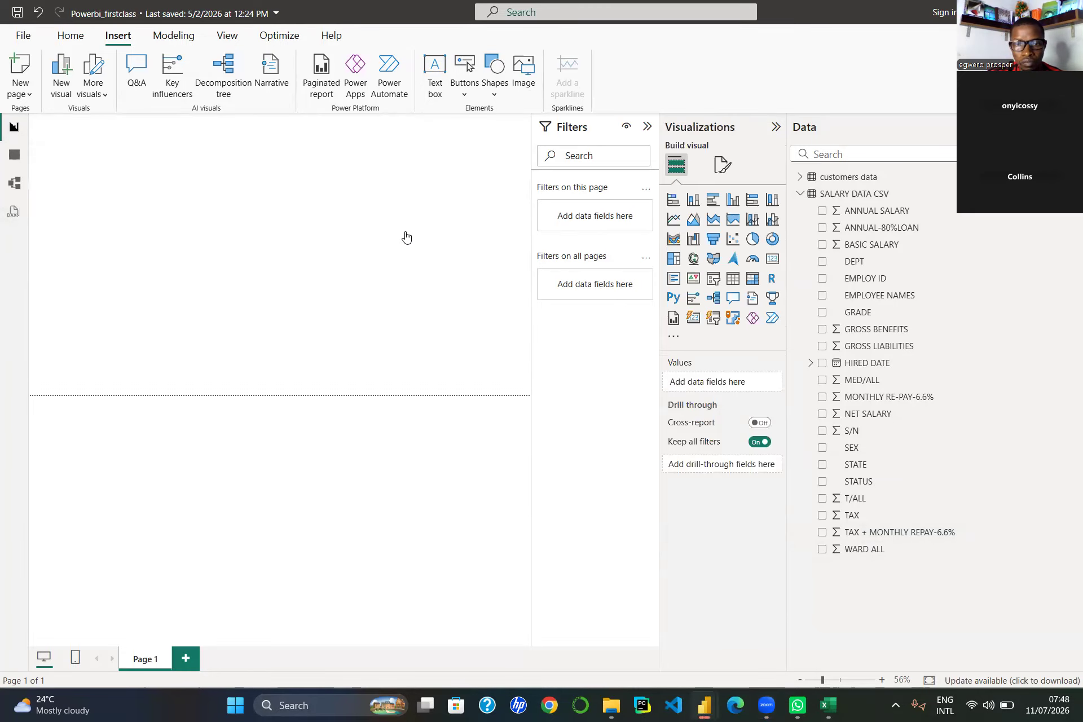
{"action": "left_click", "coordinate": [403, 236]}
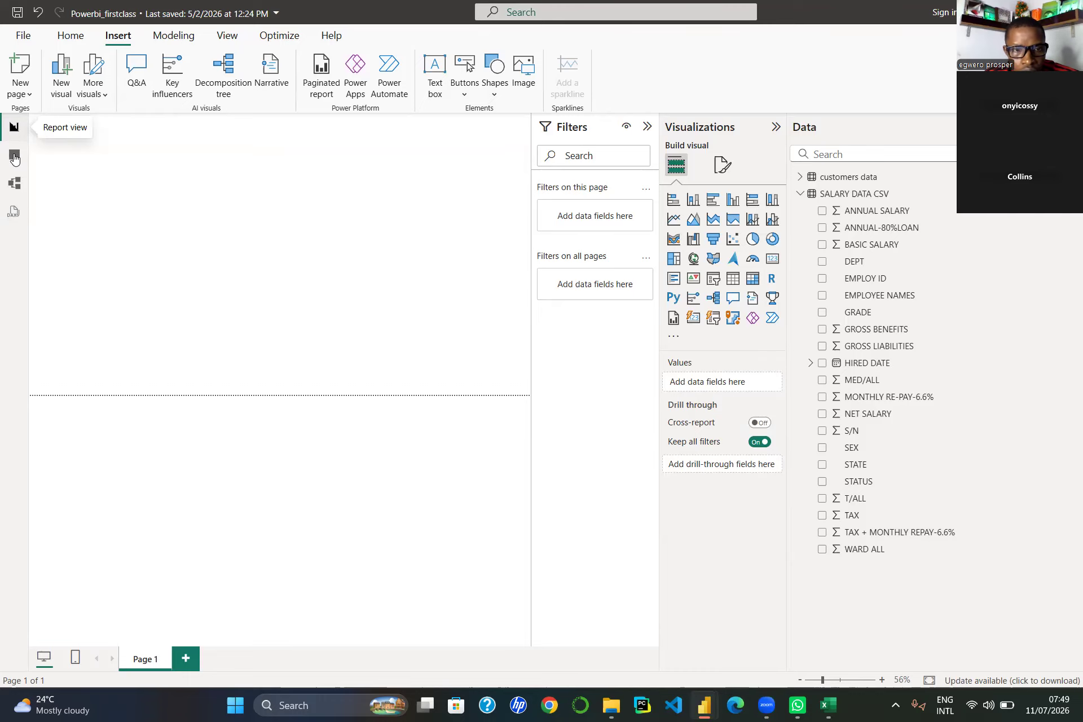
{"action": "left_click", "coordinate": [15, 157]}
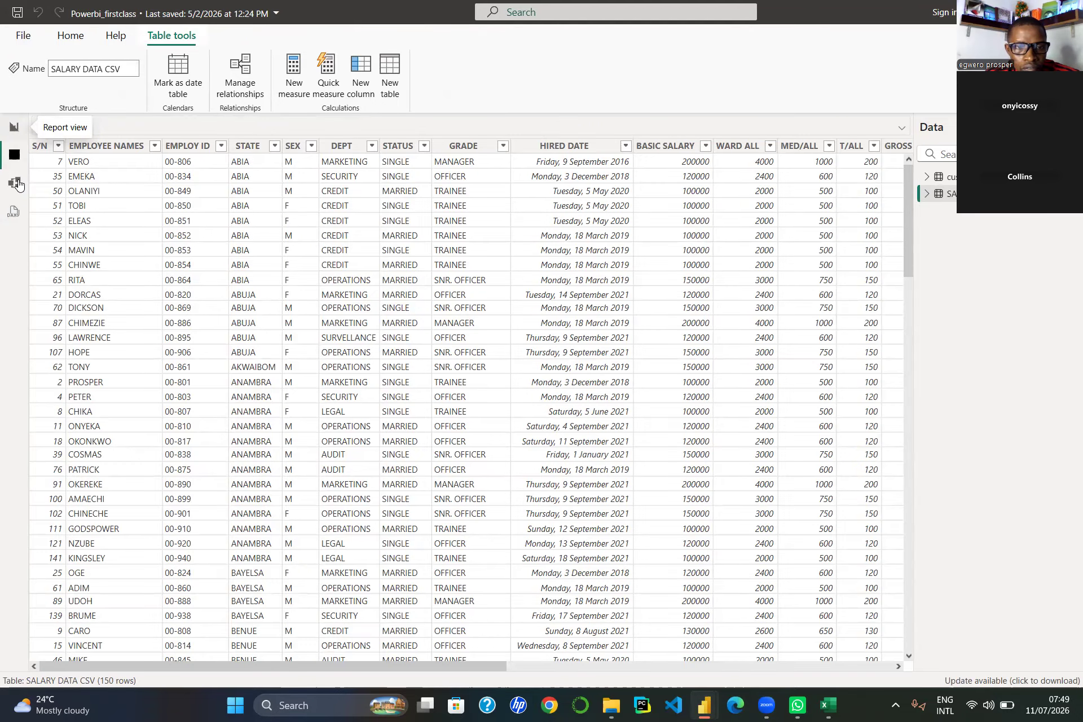
{"action": "left_click", "coordinate": [14, 125]}
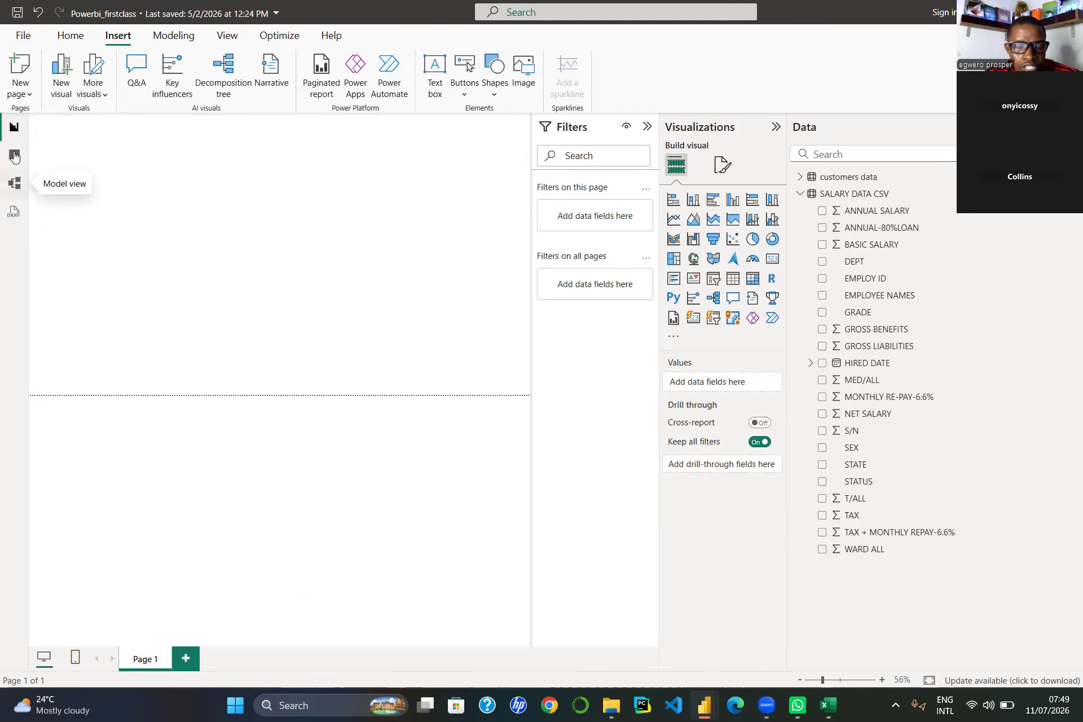
{"action": "left_click", "coordinate": [15, 157]}
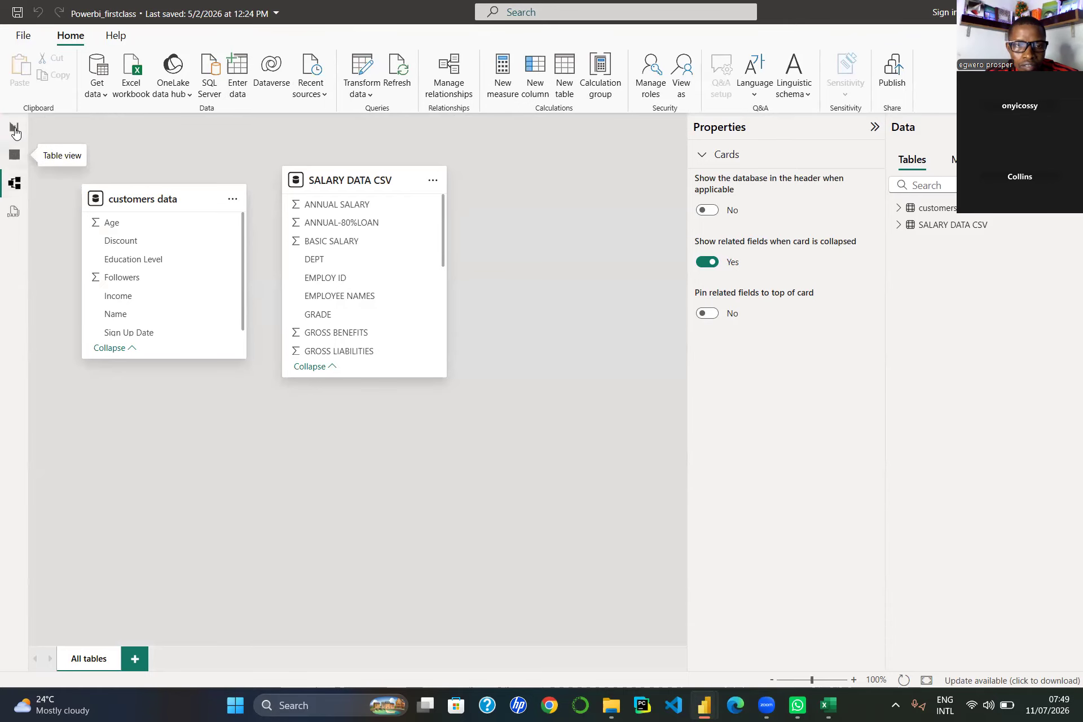
{"action": "left_click", "coordinate": [15, 132]}
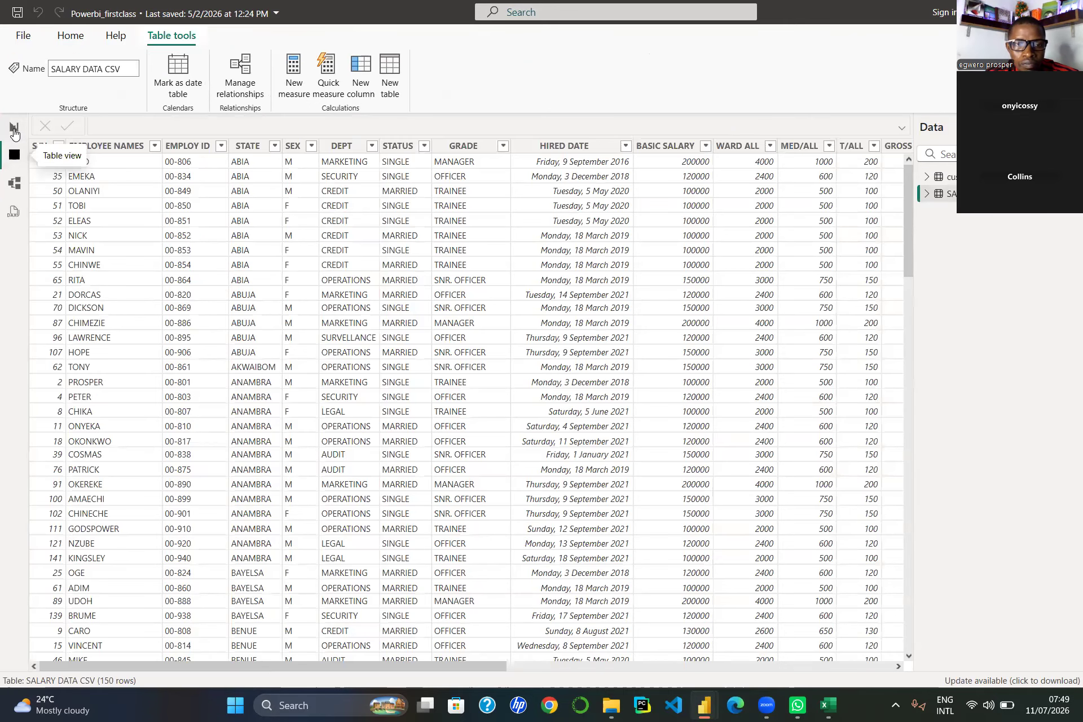